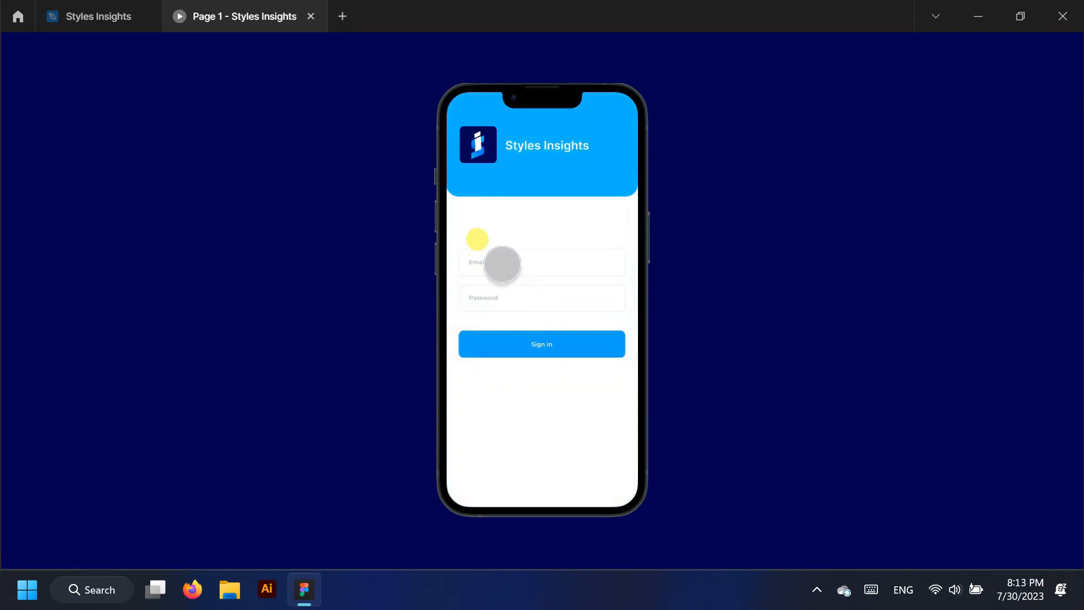
Go through sign-in, the side drawer, Tickets, ticket #7360781 expand/collapse and the Create Ticket form
{"action": "left_click", "coordinate": [546, 344]}
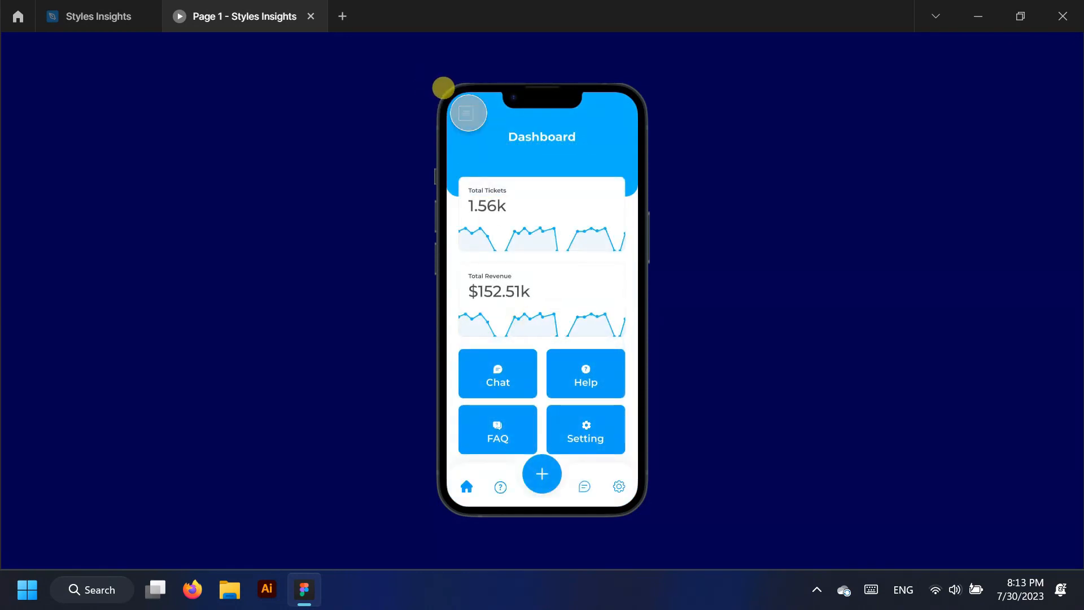
{"action": "left_click", "coordinate": [466, 112]}
{"action": "left_click", "coordinate": [625, 256]}
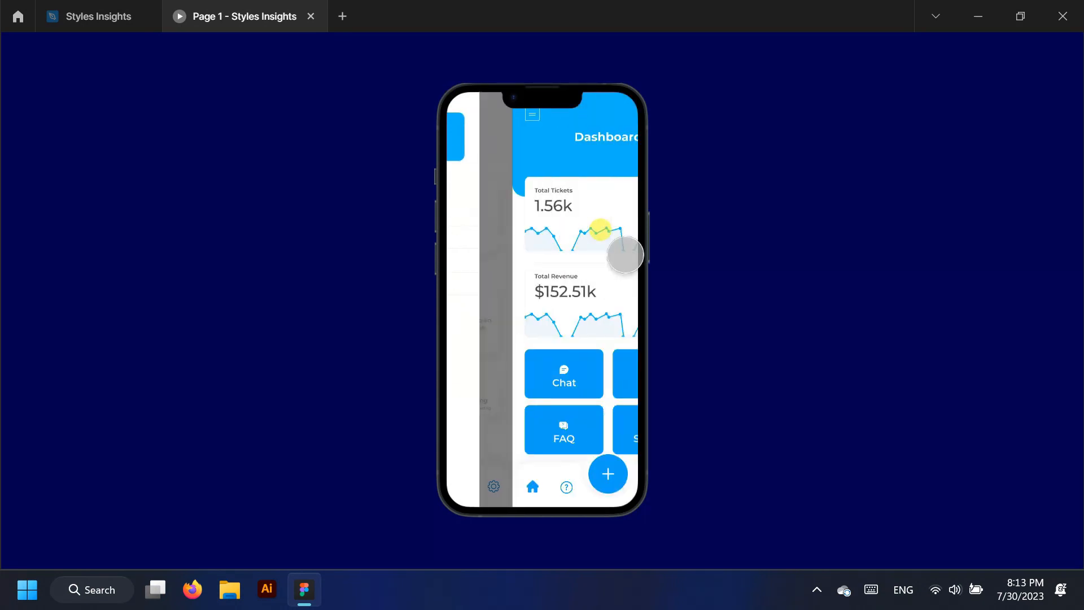
{"action": "left_click", "coordinate": [550, 213]}
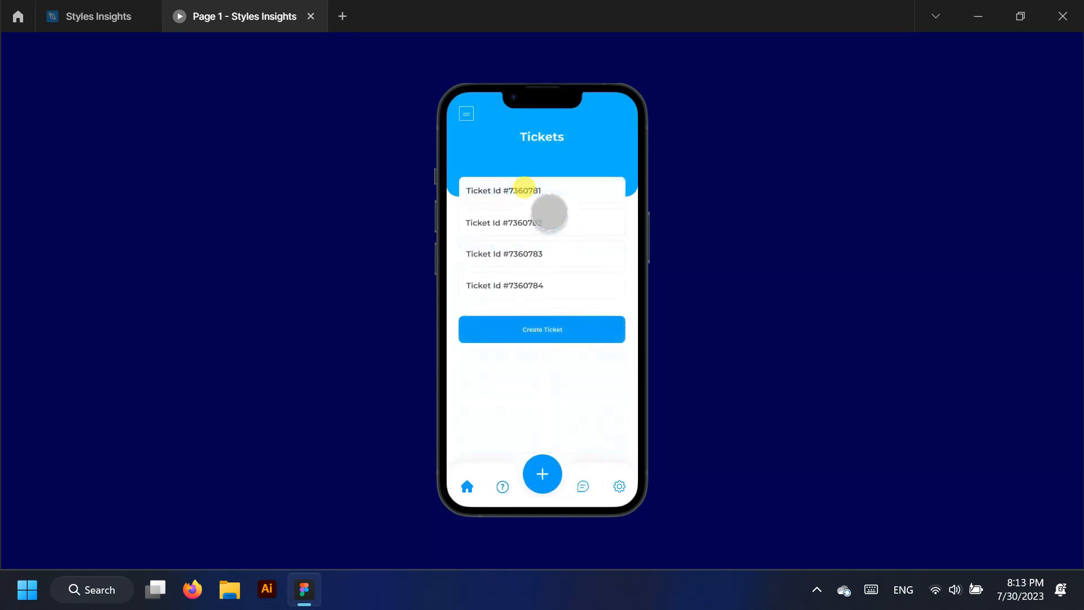
{"action": "left_click", "coordinate": [561, 190]}
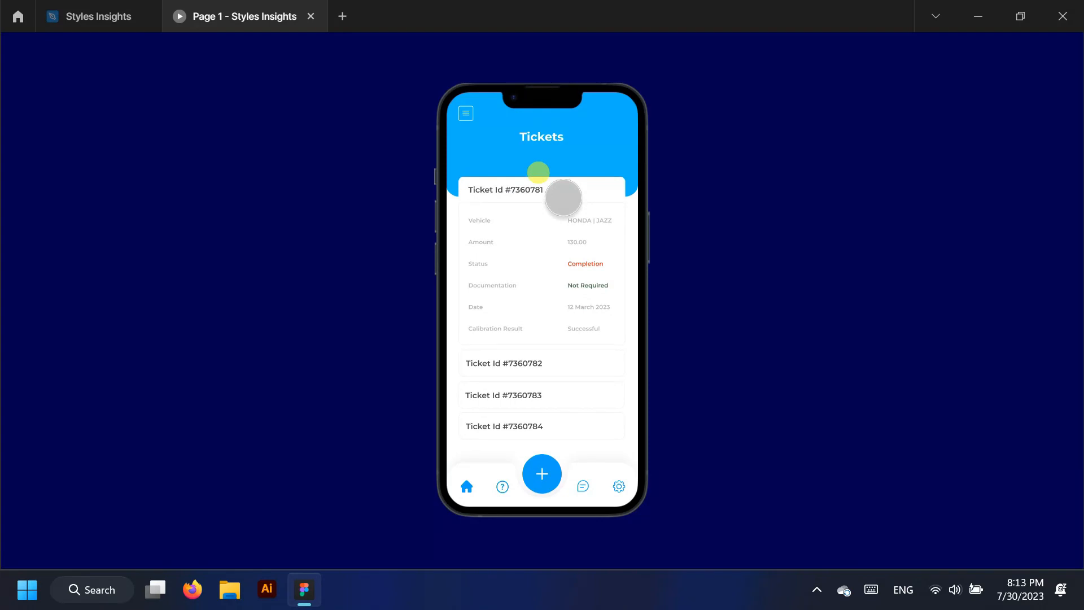
{"action": "left_click", "coordinate": [563, 197]}
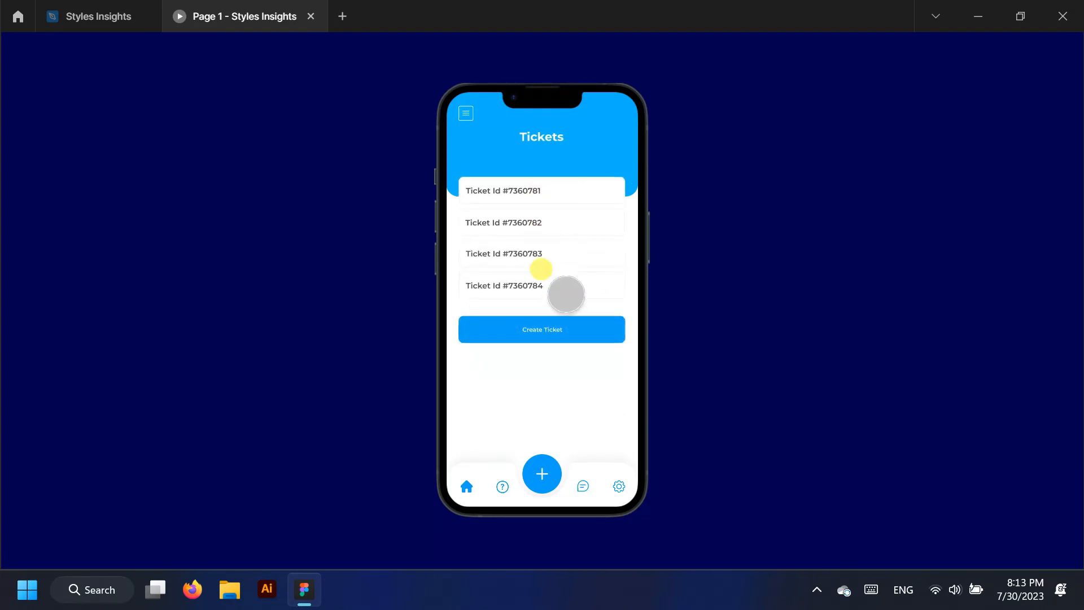
{"action": "left_click", "coordinate": [565, 323]}
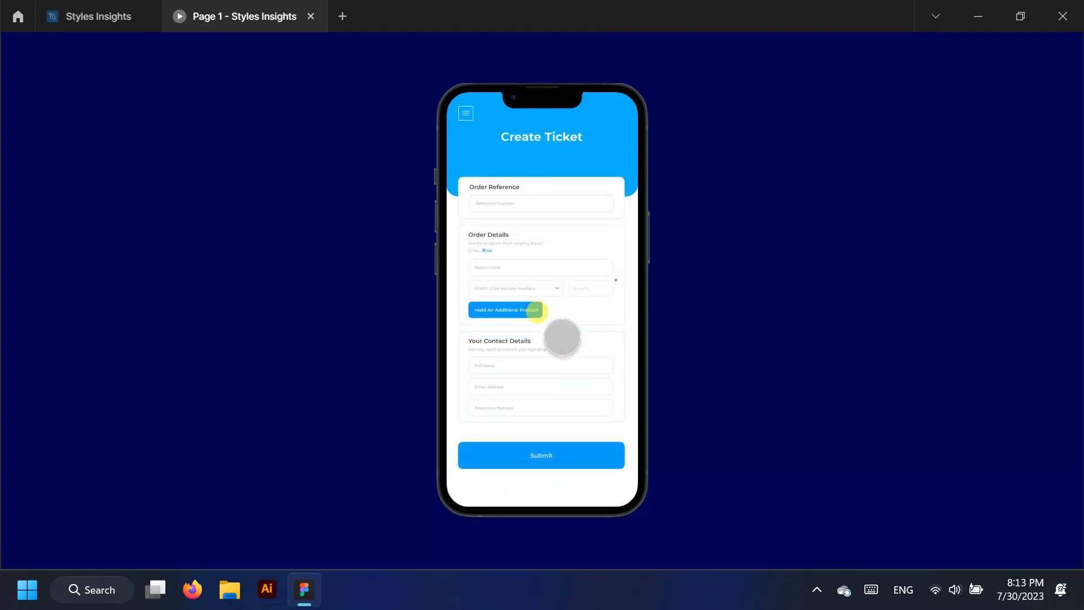
{"action": "left_click", "coordinate": [547, 453]}
{"action": "left_click", "coordinate": [543, 473]}
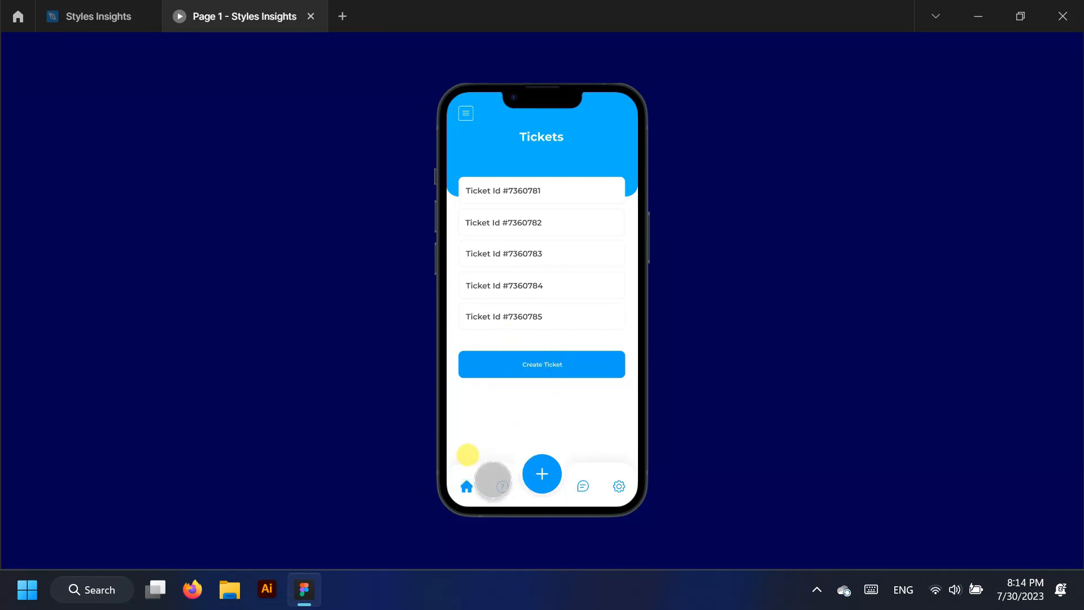
Visit the Chat, FAQ and Account Settings screens from the Dashboard
{"action": "left_click", "coordinate": [465, 487]}
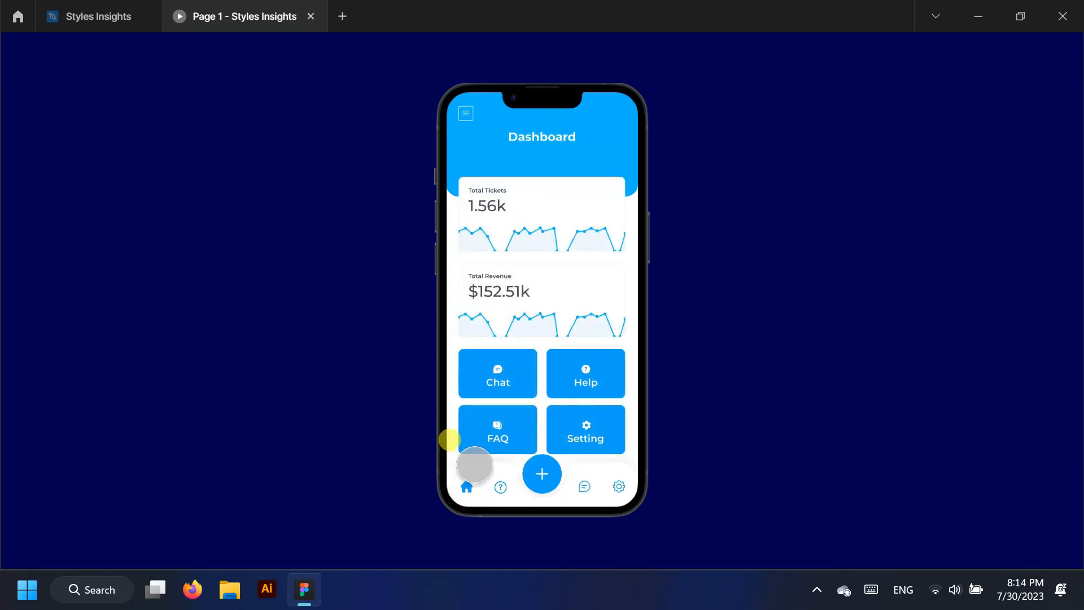
{"action": "left_click", "coordinate": [505, 370]}
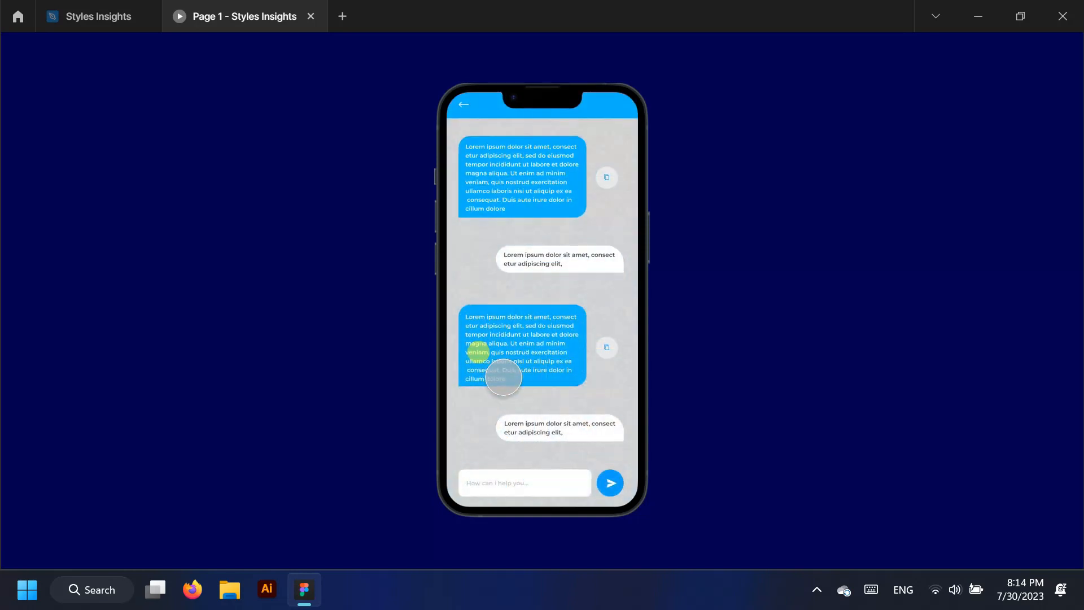
{"action": "left_click", "coordinate": [459, 107]}
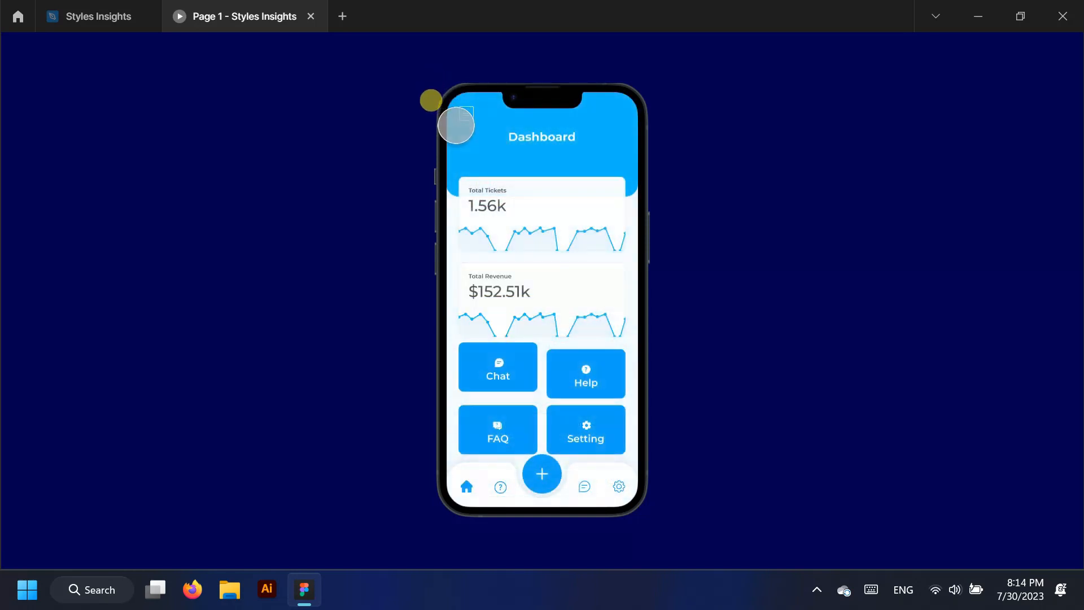
{"action": "left_click", "coordinate": [489, 421]}
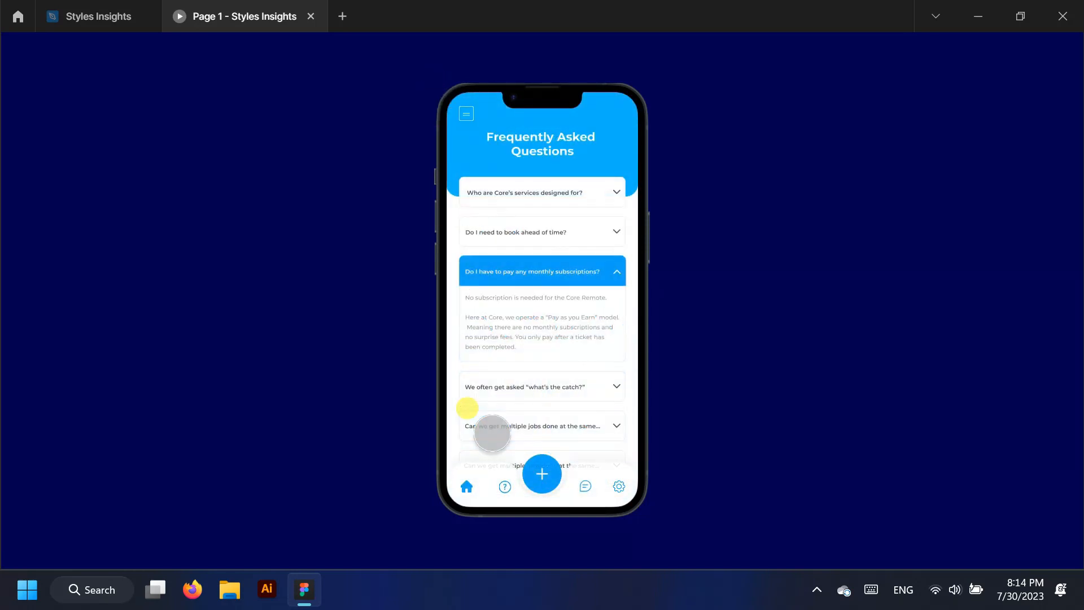
{"action": "left_click", "coordinate": [466, 486]}
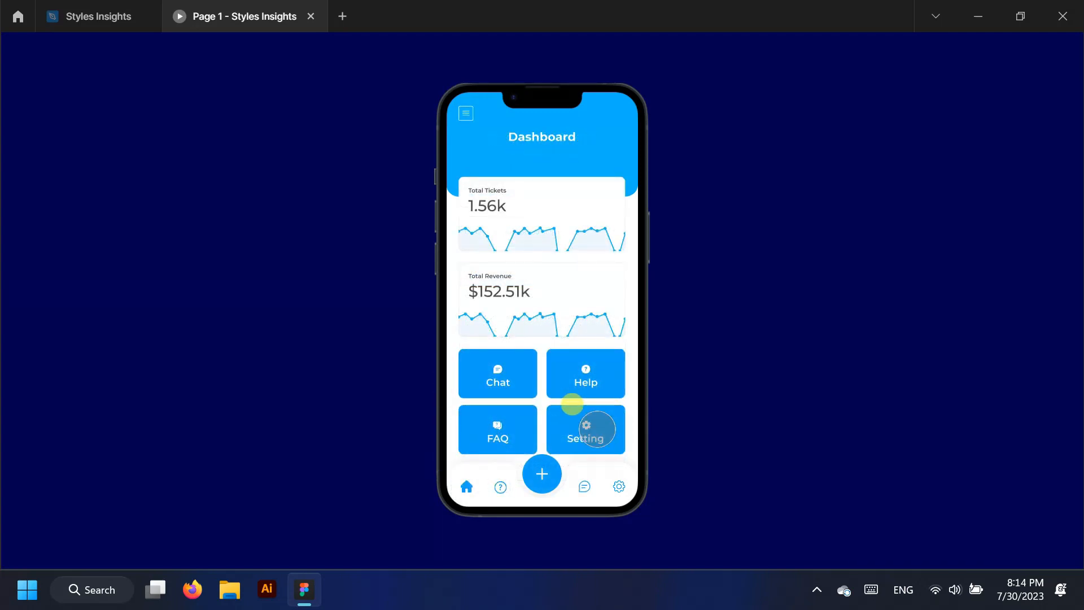
{"action": "left_click", "coordinate": [597, 429]}
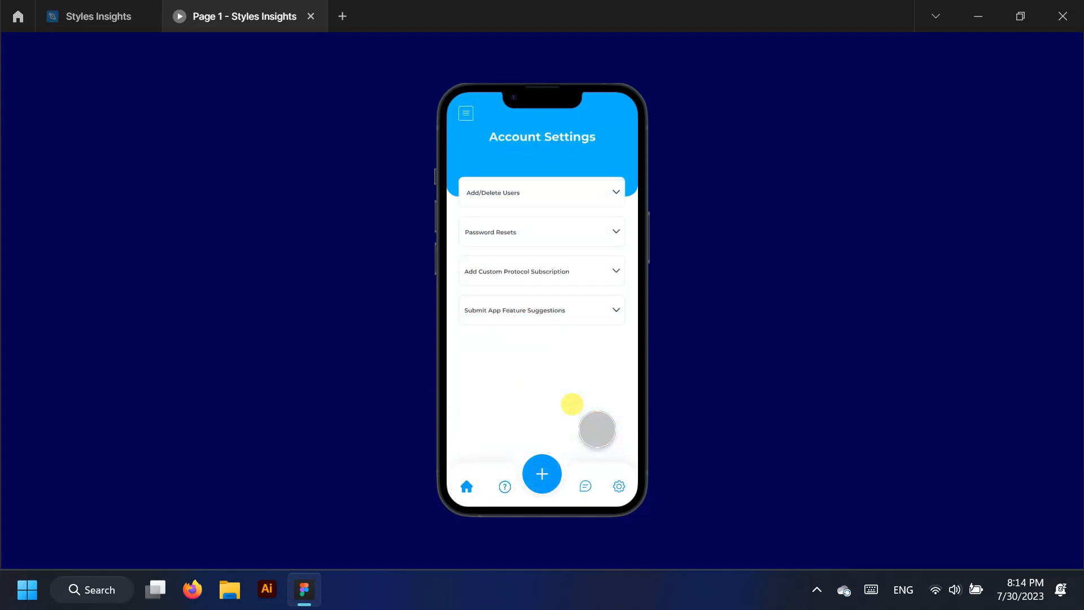
{"action": "left_click", "coordinate": [466, 486]}
Browse Help Centre, Guides and Training Videos, then select the Sign in frame on the canvas
{"action": "left_click", "coordinate": [585, 370]}
{"action": "left_click", "coordinate": [544, 189]}
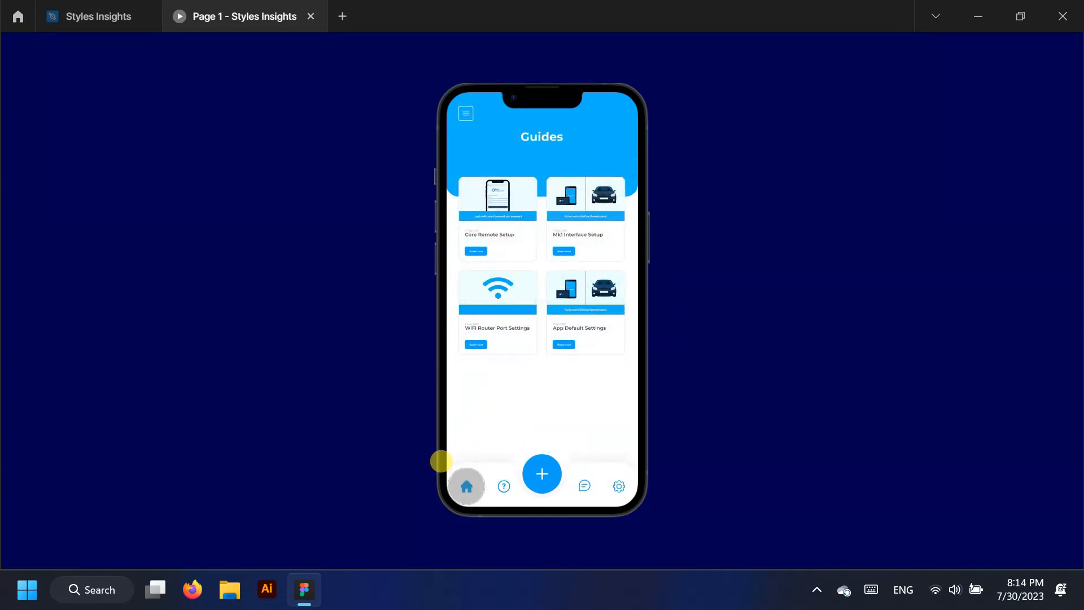
{"action": "left_click", "coordinate": [466, 486]}
{"action": "left_click", "coordinate": [554, 259]}
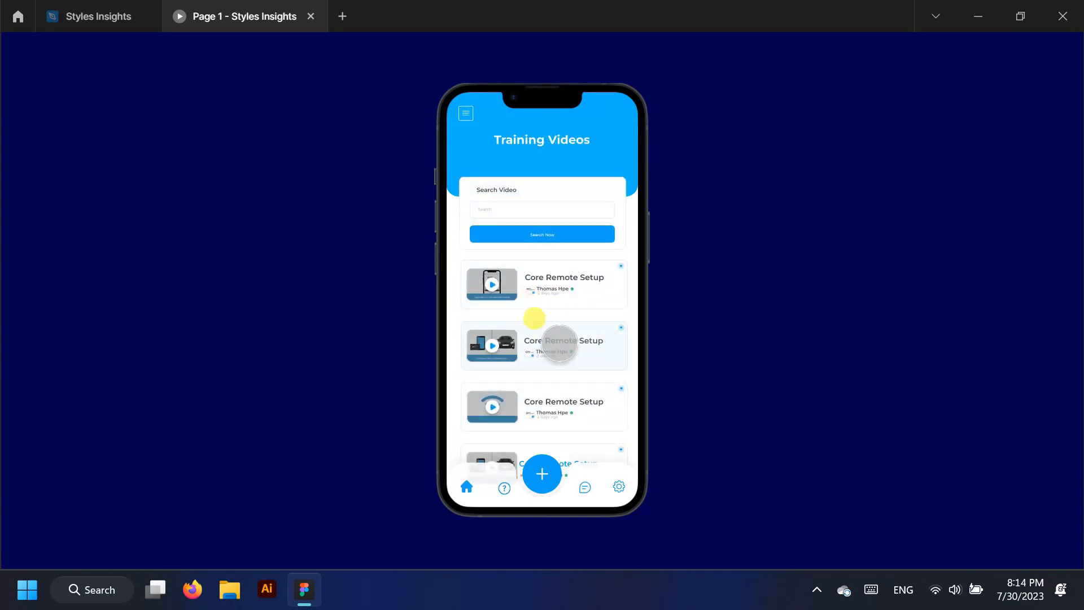
{"action": "left_click", "coordinate": [559, 344]}
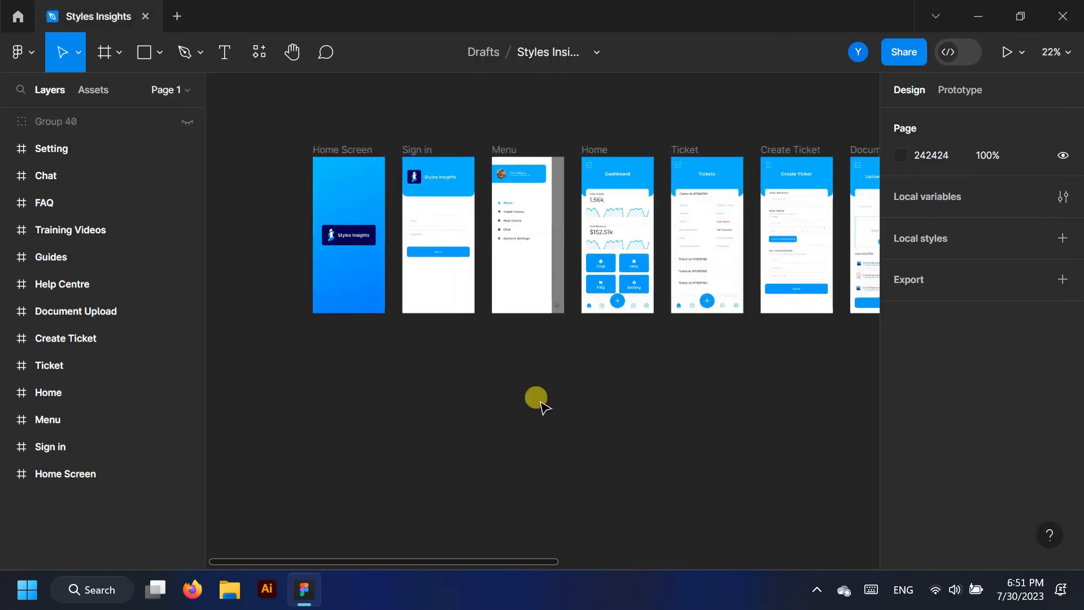
{"action": "scroll", "coordinate": [537, 395], "scroll_direction": "up", "scroll_amount": 3}
{"action": "left_click", "coordinate": [459, 357]}
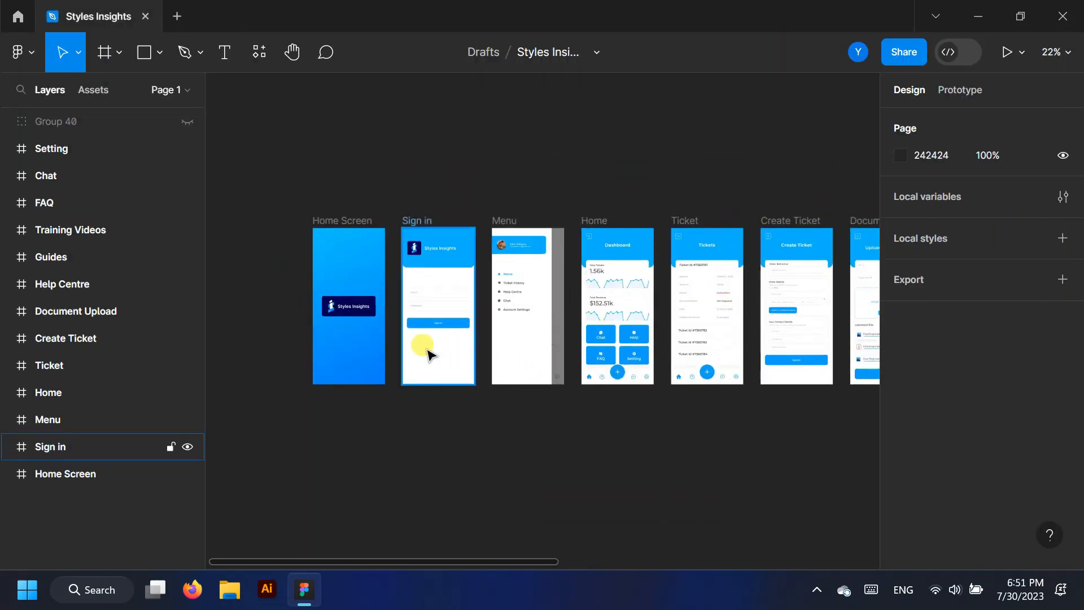
Alt-drag a duplicate of the Home Screen frame to sit directly above the original
{"action": "left_click", "coordinate": [441, 375]}
{"action": "scroll", "coordinate": [339, 309], "scroll_direction": "up", "scroll_amount": 3}
{"action": "scroll", "coordinate": [342, 316], "scroll_direction": "up", "scroll_amount": 1}
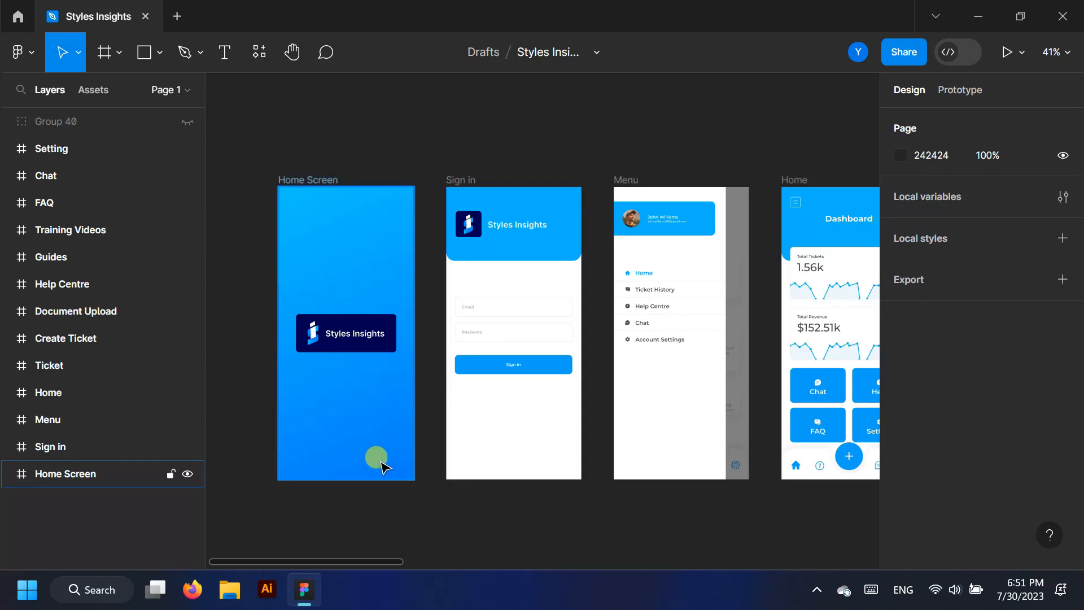
{"action": "left_click", "coordinate": [67, 473]}
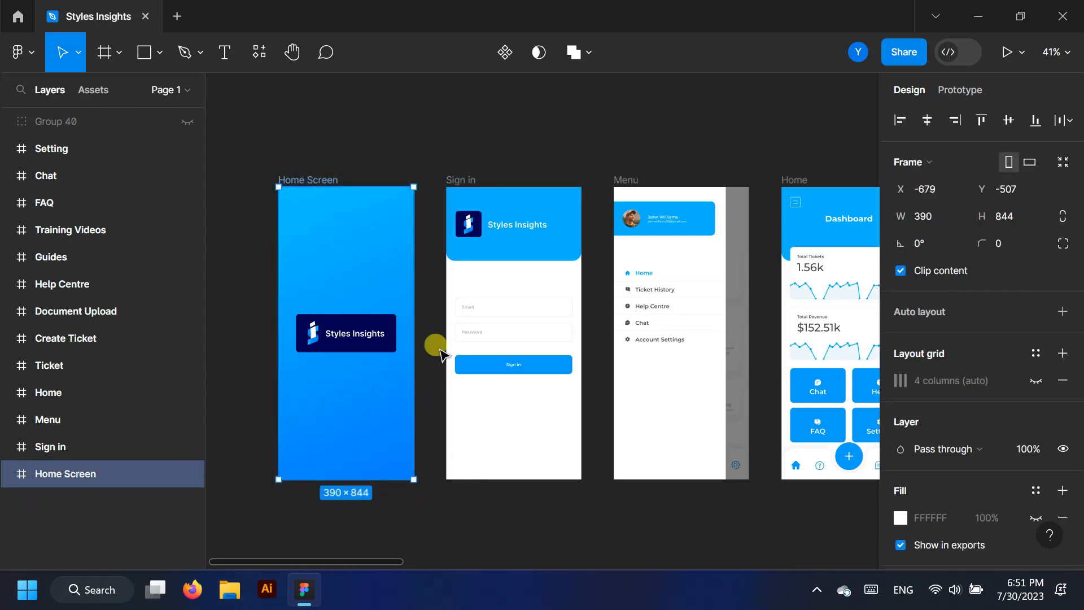
{"action": "scroll", "coordinate": [439, 353], "scroll_direction": "down", "scroll_amount": 3}
{"action": "scroll", "coordinate": [387, 500], "scroll_direction": "up", "scroll_amount": 1}
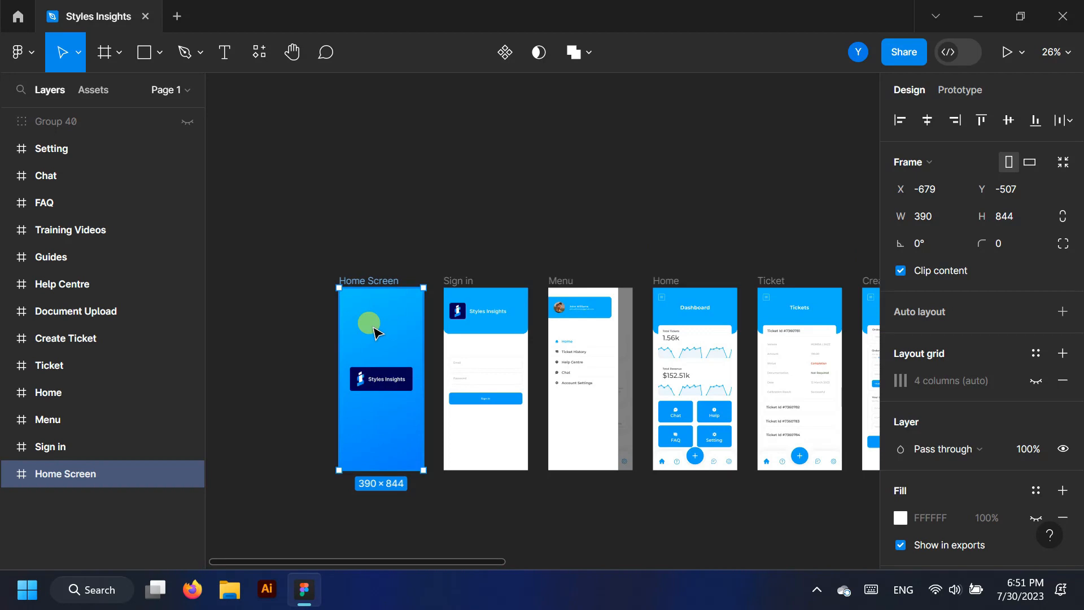
{"action": "left_click_drag", "start_coordinate": [373, 328], "coordinate": [374, 129]}
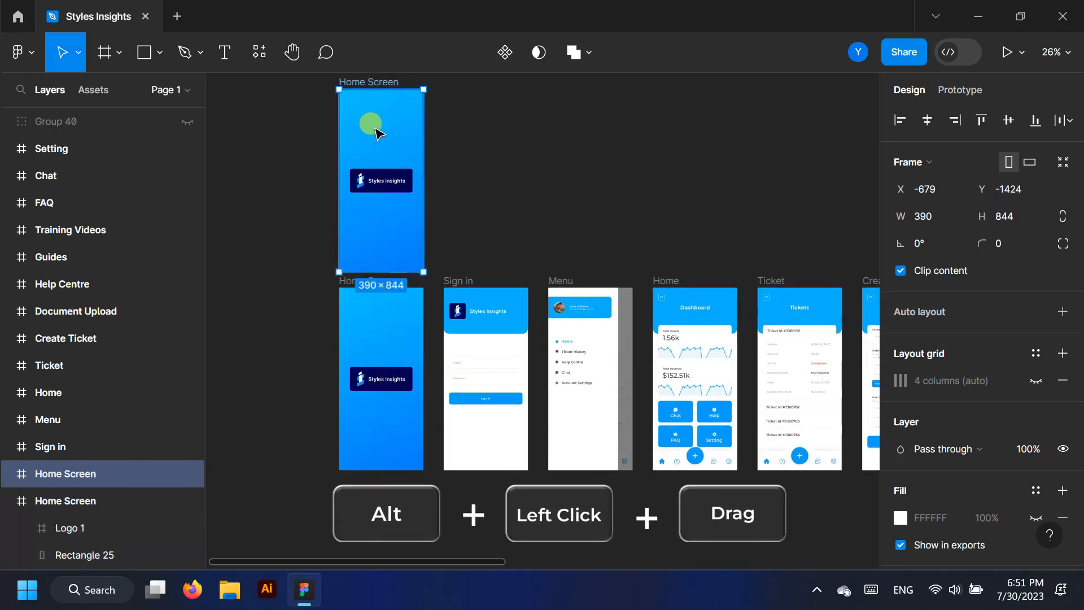
{"action": "scroll", "coordinate": [374, 129], "scroll_direction": "up", "scroll_amount": 2}
{"action": "scroll", "coordinate": [366, 149], "scroll_direction": "up", "scroll_amount": 1}
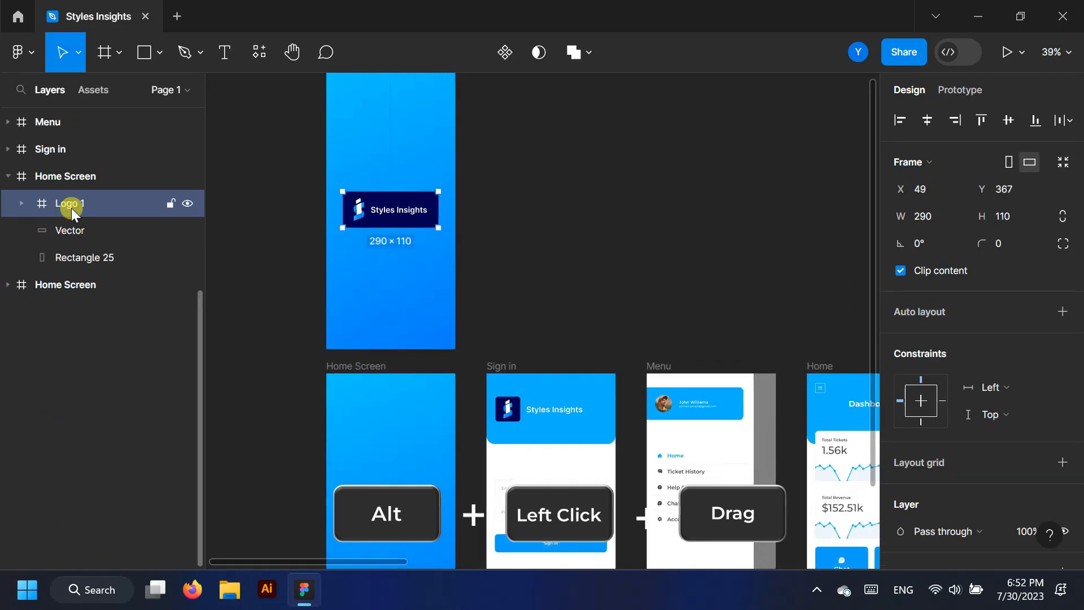
Nudge Logo 1 and Vector out of the copied Home Screen, leaving Vector at X 399
{"action": "key", "text": "shift+Left"}
{"action": "key", "text": "shift+Left"}
{"action": "key", "text": "shift+Left"}
{"action": "key", "text": "shift+Left"}
{"action": "key", "text": "shift+Left"}
{"action": "key", "text": "shift+Left"}
{"action": "key", "text": "shift+Left"}
{"action": "key", "text": "shift+Left"}
{"action": "key", "text": "shift+Left"}
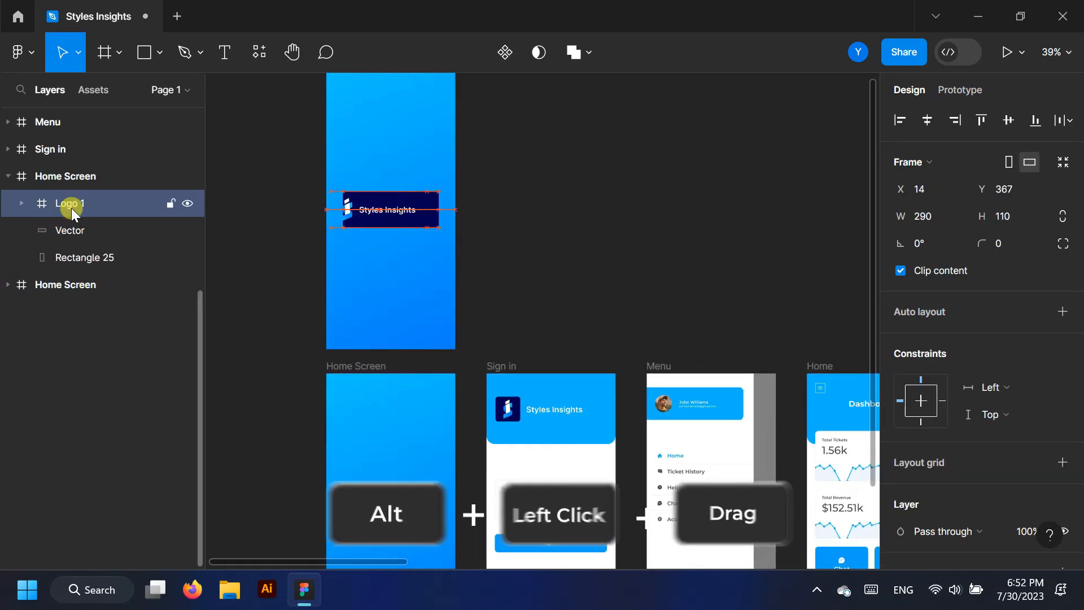
{"action": "key", "text": "shift+Left"}
{"action": "key", "text": "shift+Left"}
{"action": "key", "text": "shift+Left"}
{"action": "key", "text": "shift+Left"}
{"action": "key", "text": "shift+Left"}
{"action": "key", "text": "shift+Left"}
{"action": "key", "text": "shift+Left"}
{"action": "key", "text": "shift+Left"}
{"action": "key", "text": "shift+Left"}
{"action": "left_click", "coordinate": [81, 229]}
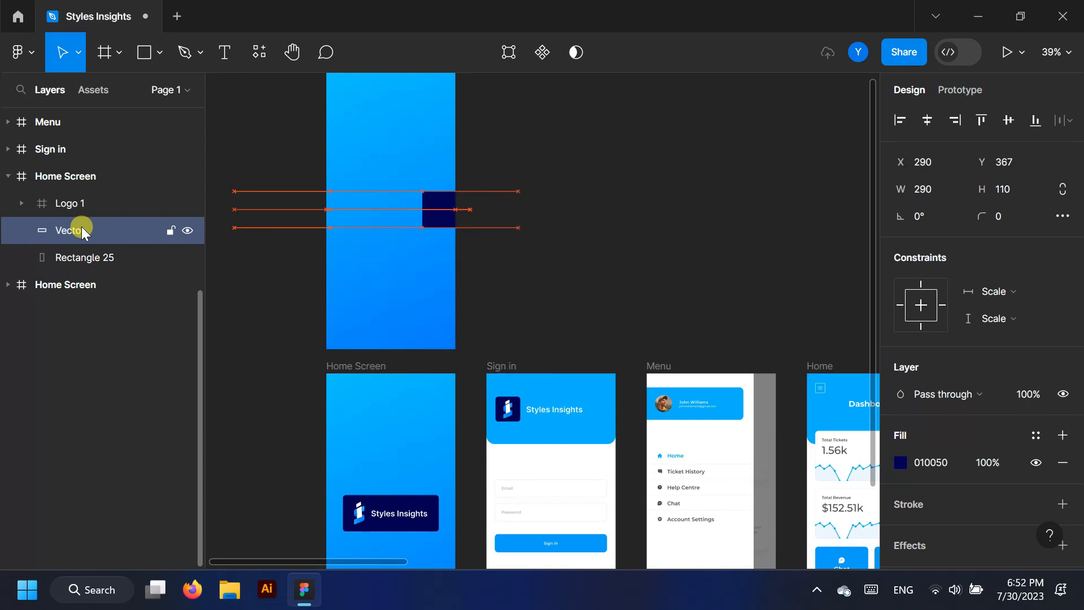
{"action": "key", "text": "shift+Right"}
{"action": "key", "text": "shift+Right"}
{"action": "key", "text": "shift+Right"}
{"action": "key", "text": "shift+Right"}
{"action": "key", "text": "shift+Right"}
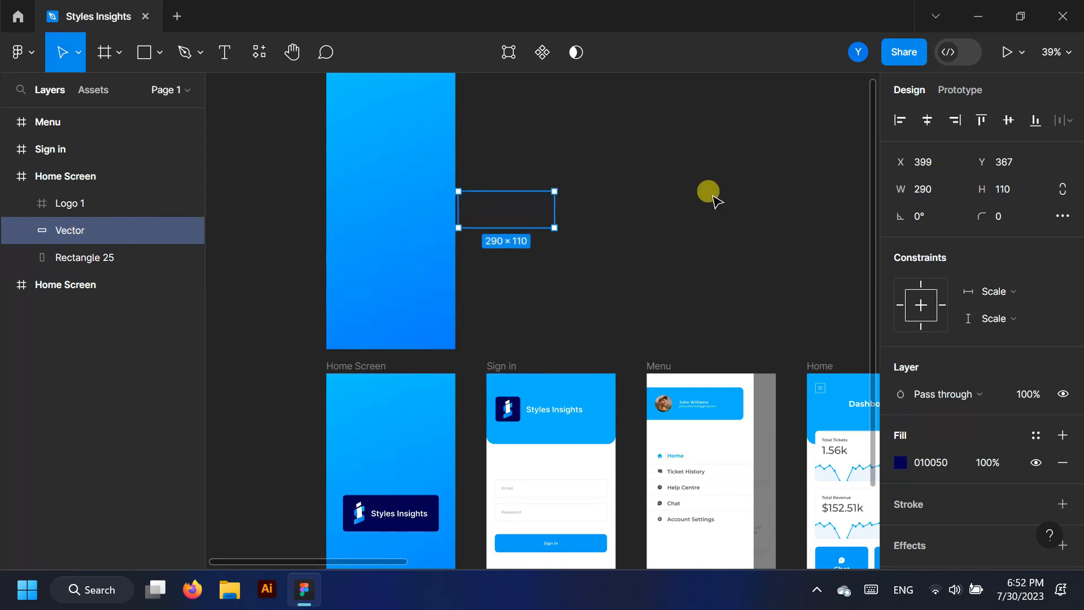
{"action": "left_click", "coordinate": [708, 195]}
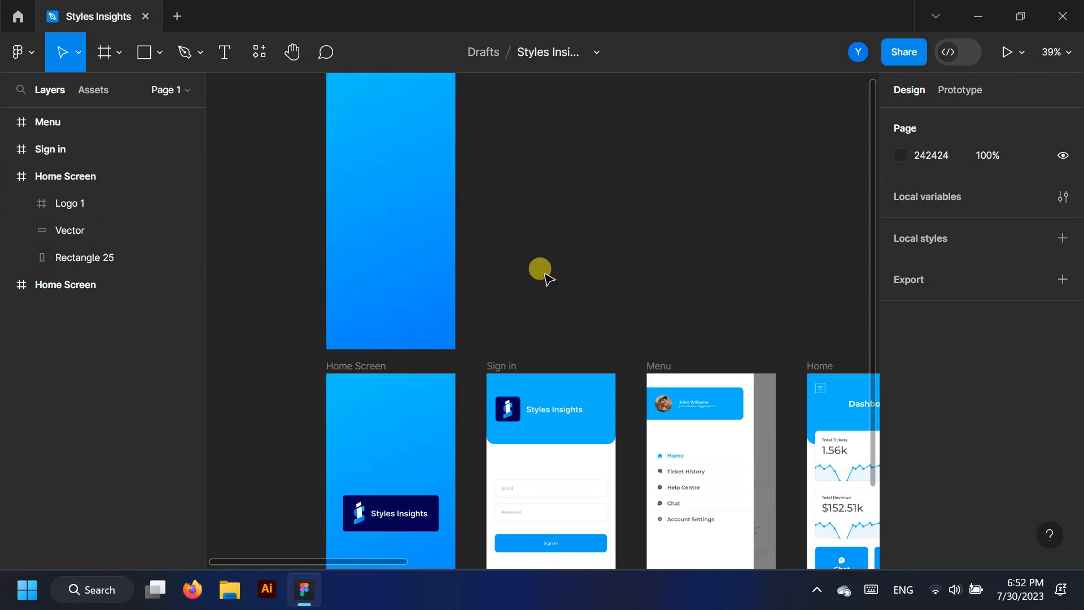
{"action": "scroll", "coordinate": [545, 274], "scroll_direction": "down", "scroll_amount": 1}
{"action": "left_click", "coordinate": [9, 175]}
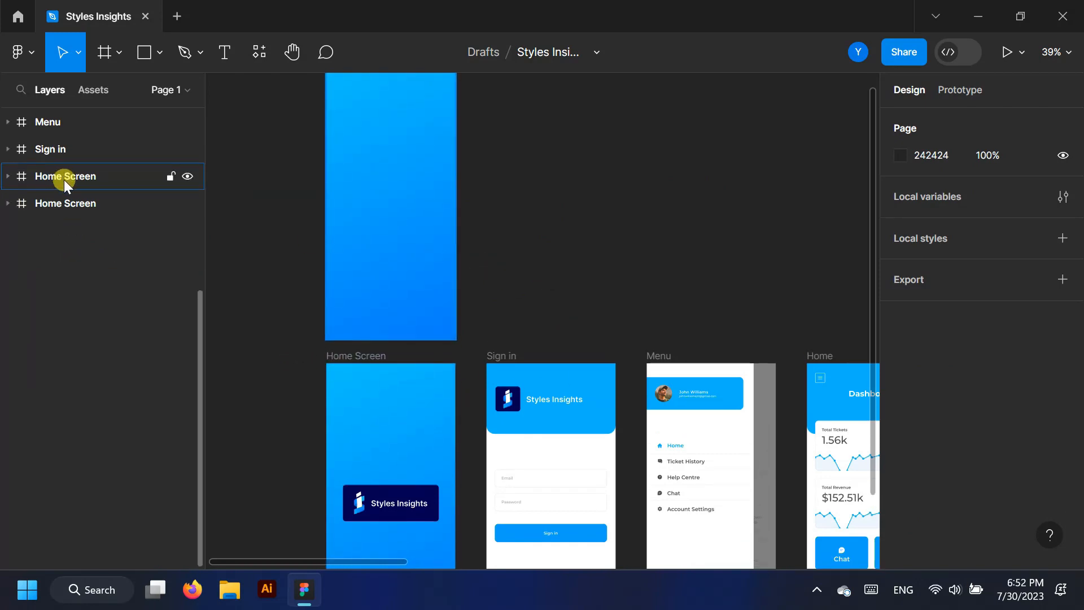
{"action": "scroll", "coordinate": [101, 276], "scroll_direction": "up", "scroll_amount": 3}
Link the emptied Home Screen copy to the original Home Screen in Prototype mode
{"action": "left_click", "coordinate": [960, 90]}
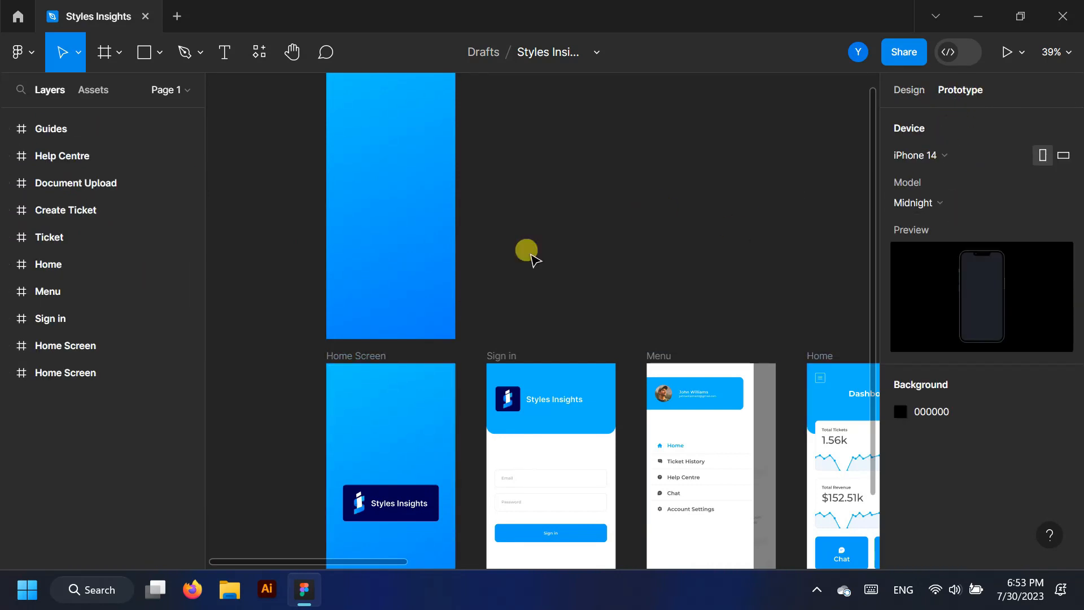
{"action": "left_click", "coordinate": [67, 372]}
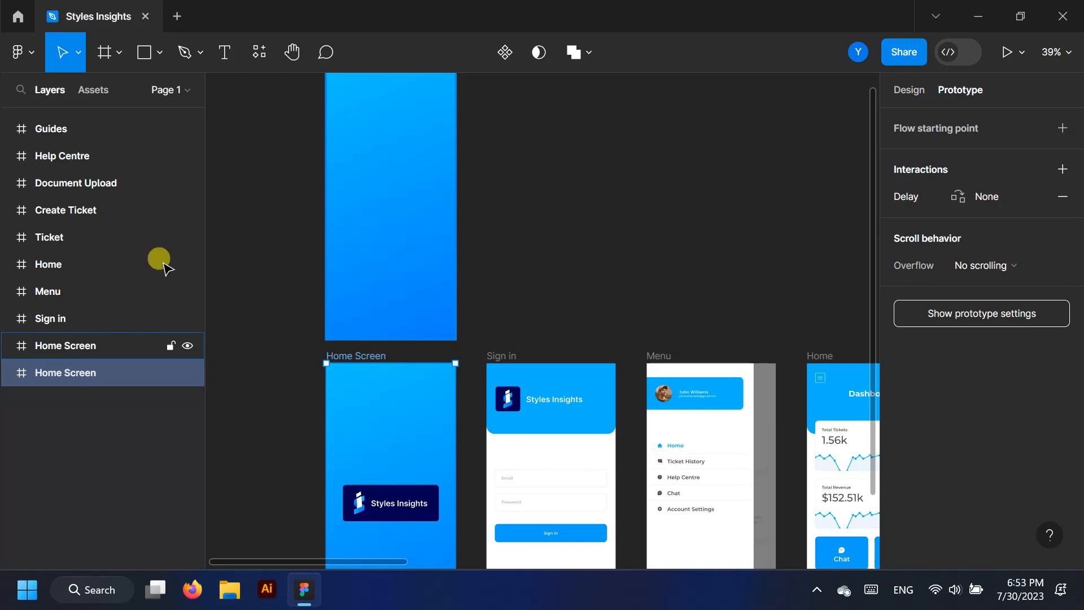
{"action": "left_click", "coordinate": [31, 345]}
{"action": "scroll", "coordinate": [456, 319], "scroll_direction": "down", "scroll_amount": 1}
{"action": "left_click_drag", "start_coordinate": [456, 319], "coordinate": [443, 341]}
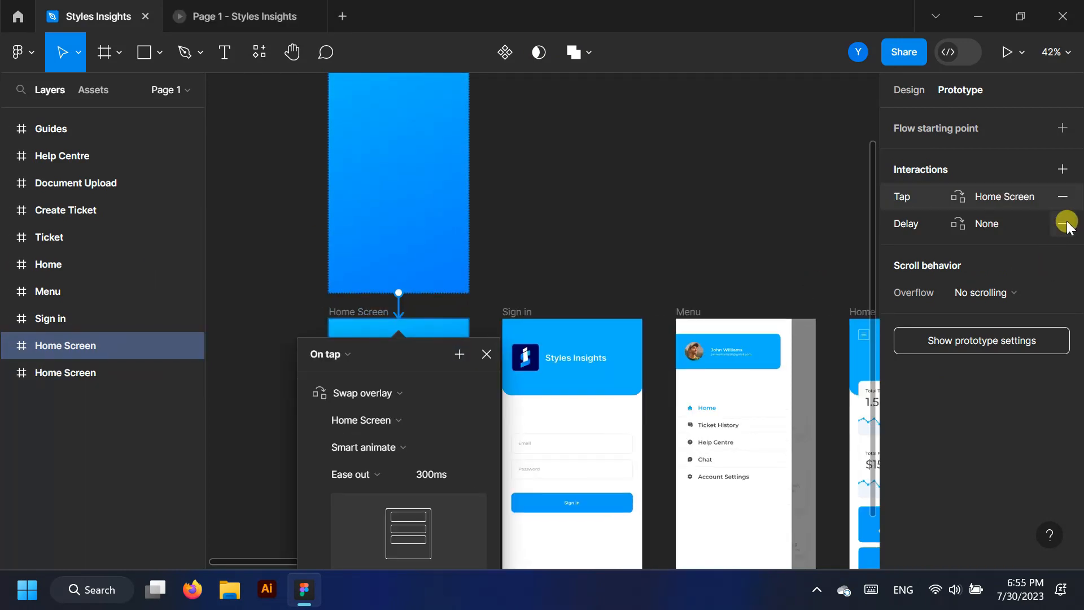
{"action": "left_click", "coordinate": [1066, 223]}
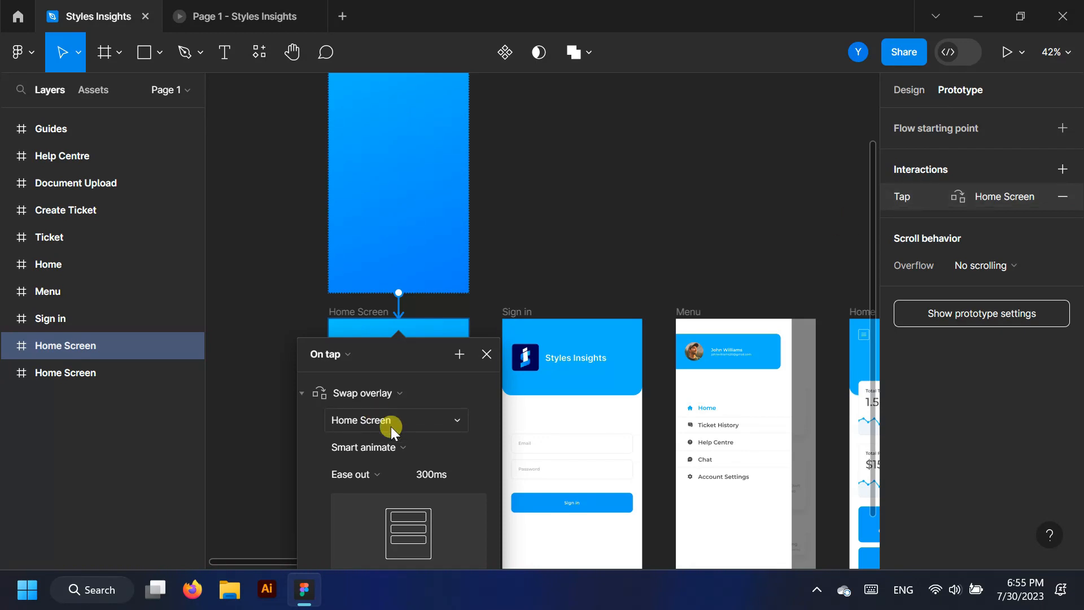
Change the splash link's trigger from On tap to After delay and start the preview
{"action": "scroll", "coordinate": [400, 443], "scroll_direction": "down", "scroll_amount": 1}
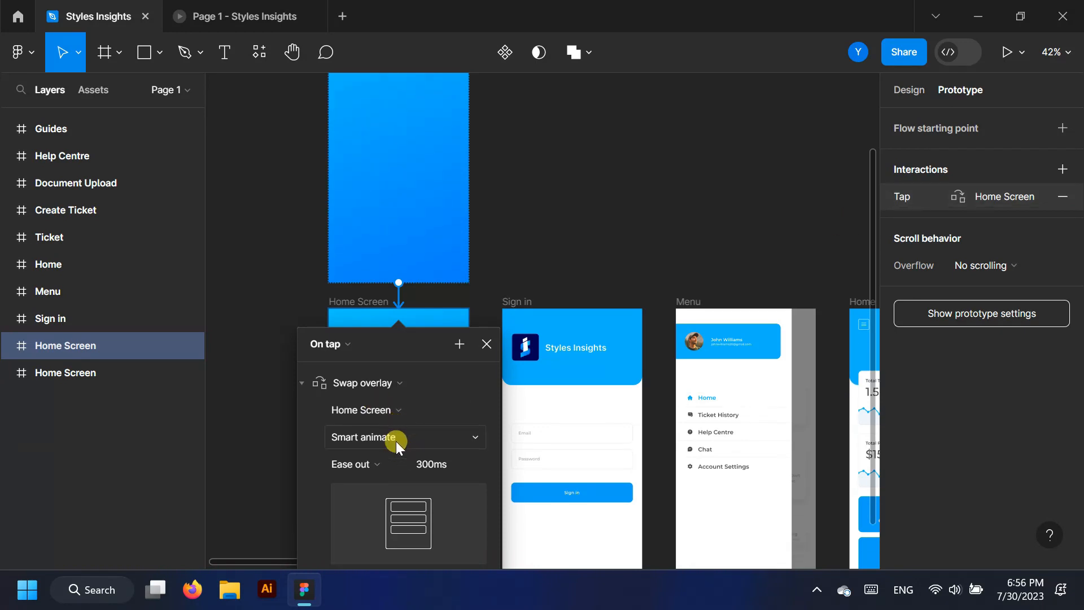
{"action": "left_click", "coordinate": [350, 341]}
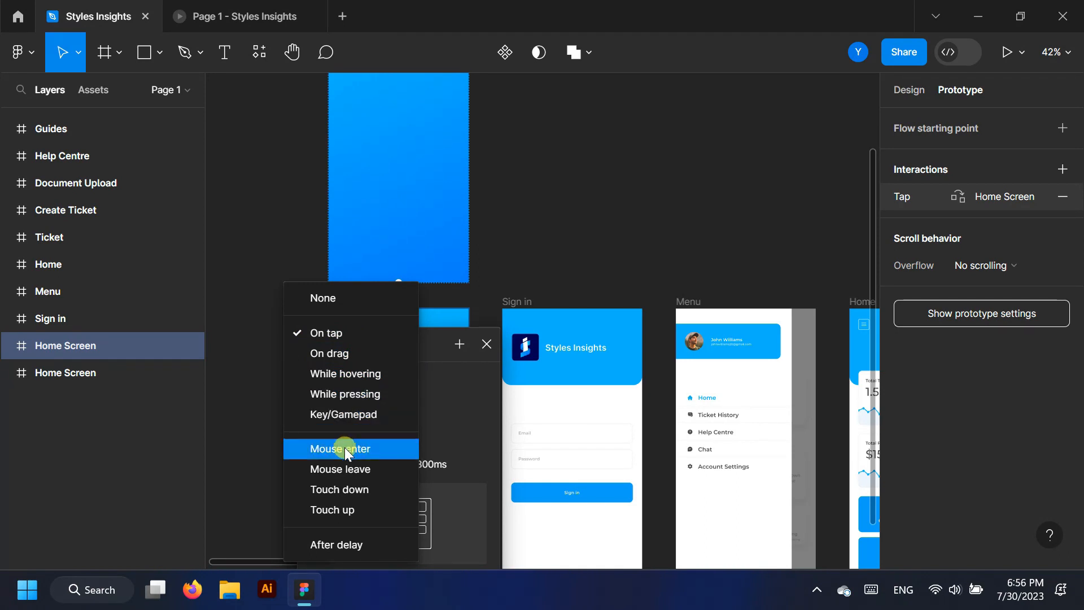
{"action": "left_click", "coordinate": [334, 546]}
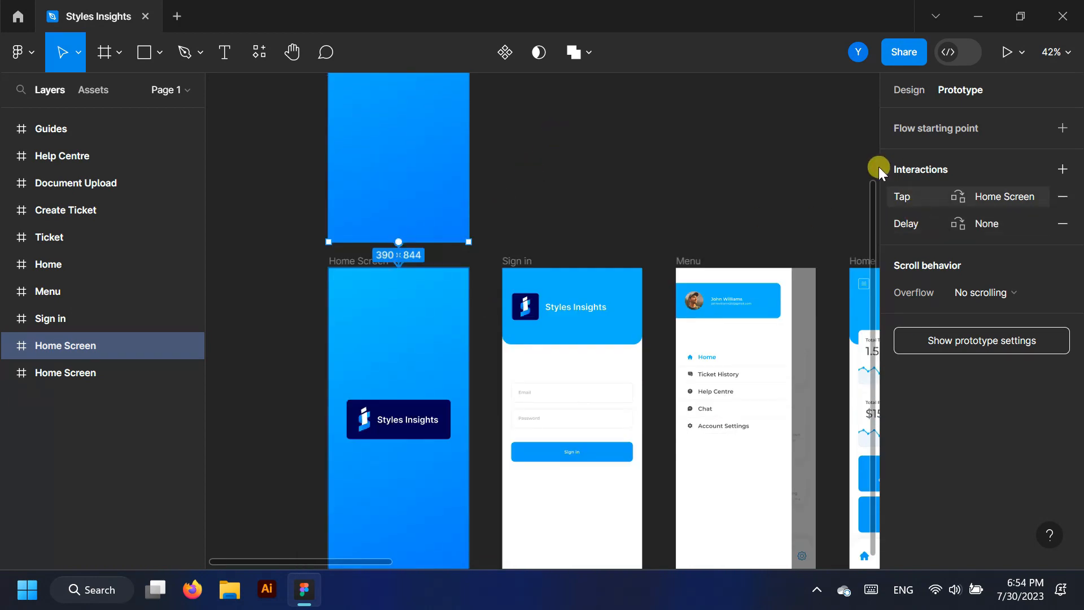
{"action": "left_click", "coordinate": [1005, 52]}
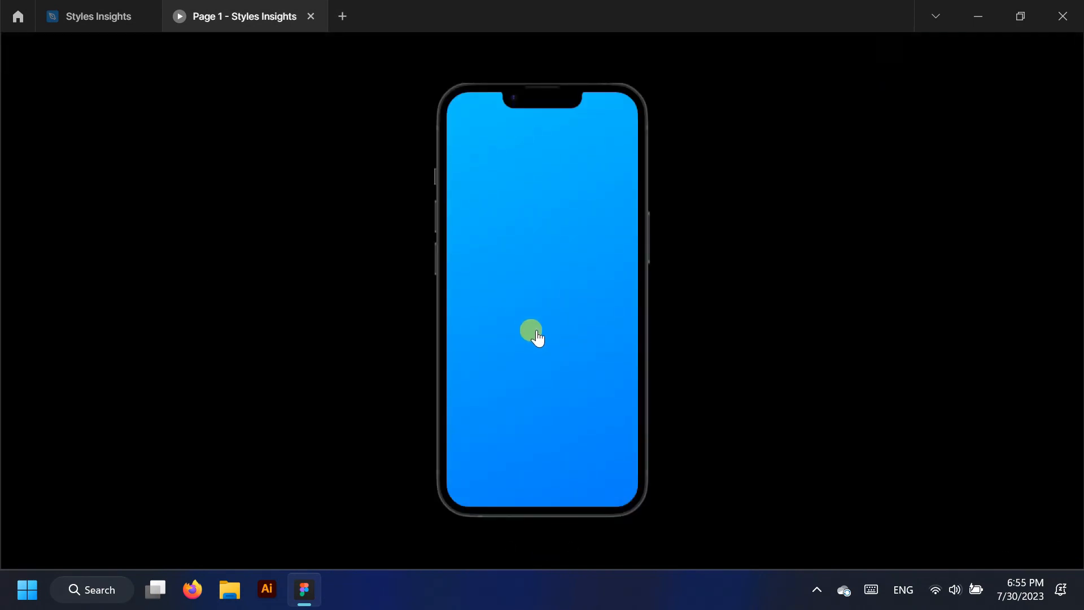
Switch the splash delay action to Navigate to Home Screen with Smart animate, Slow 600ms
{"action": "left_click", "coordinate": [510, 546]}
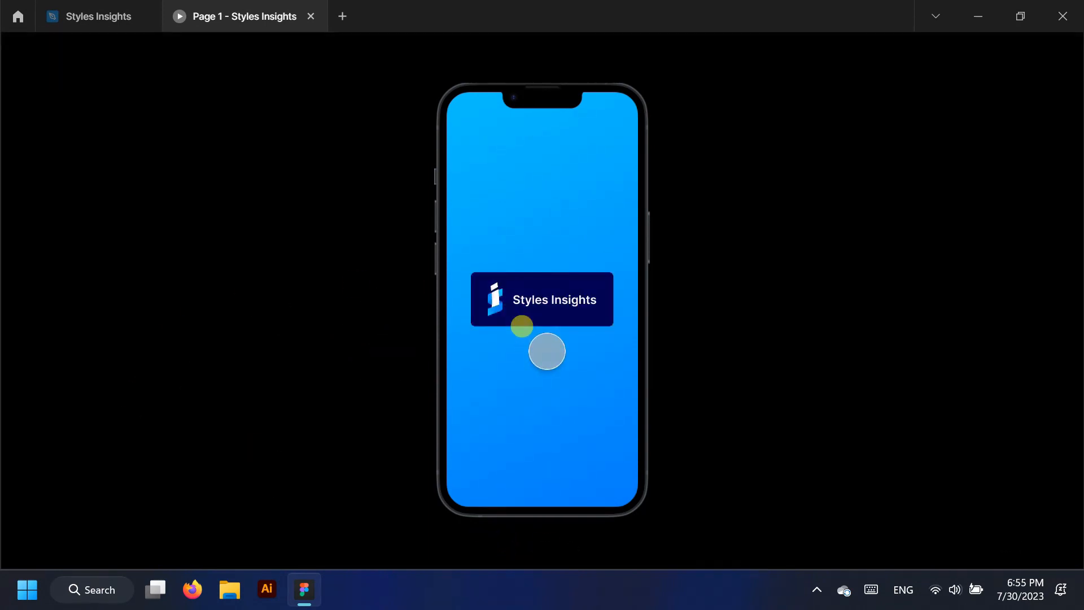
{"action": "left_click", "coordinate": [98, 16]}
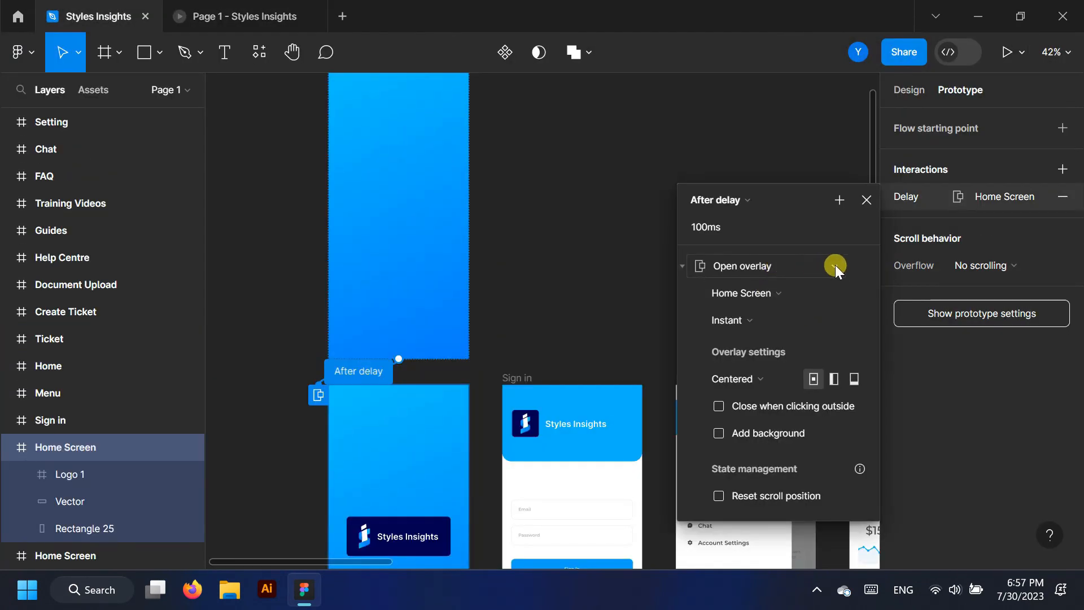
{"action": "left_click", "coordinate": [835, 265]}
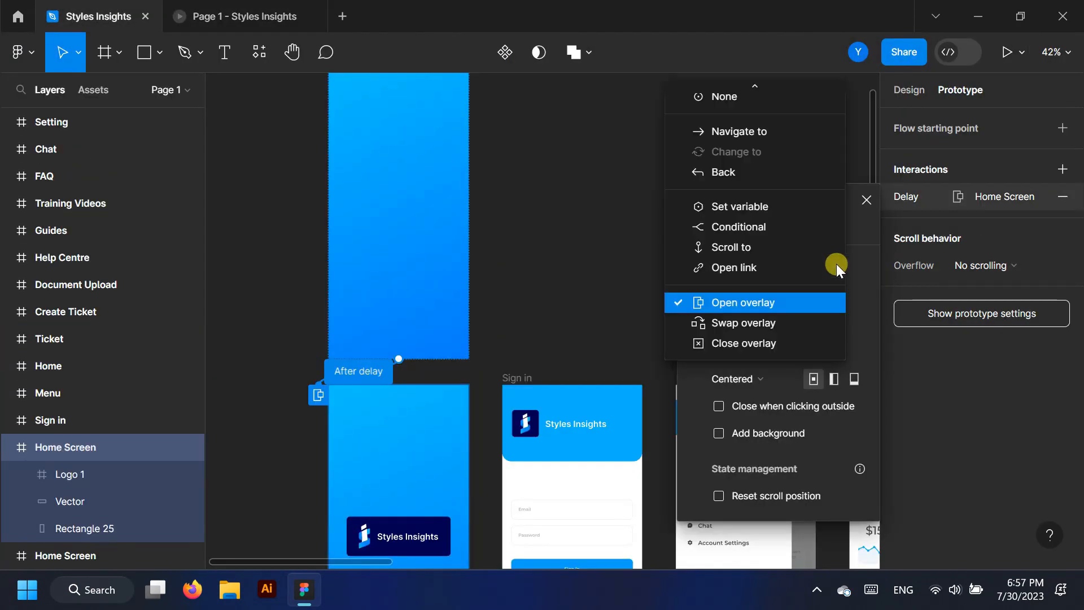
{"action": "left_click", "coordinate": [767, 125]}
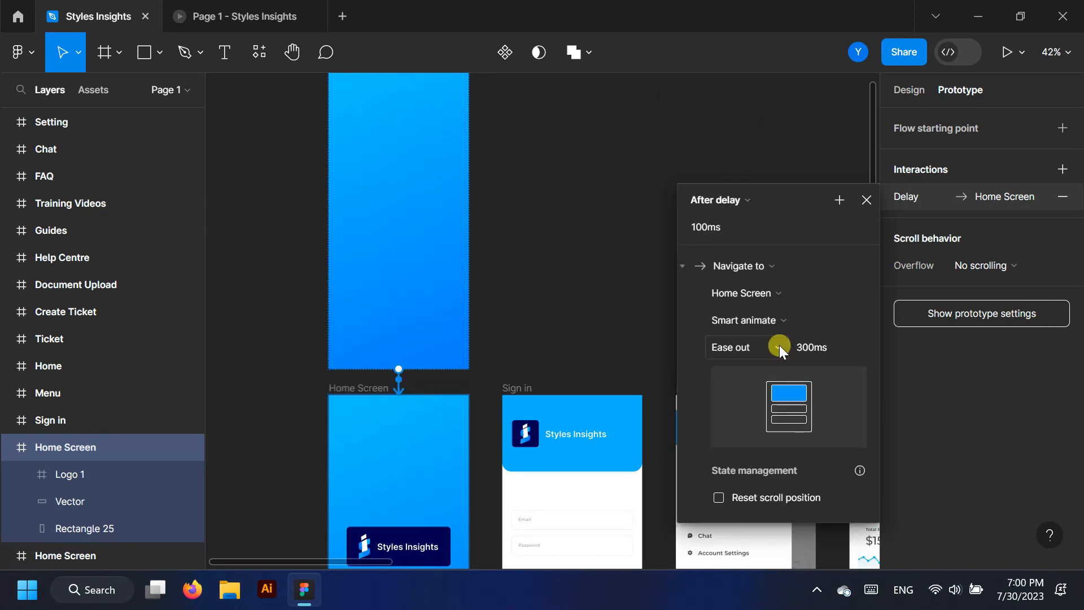
{"action": "left_click", "coordinate": [779, 344]}
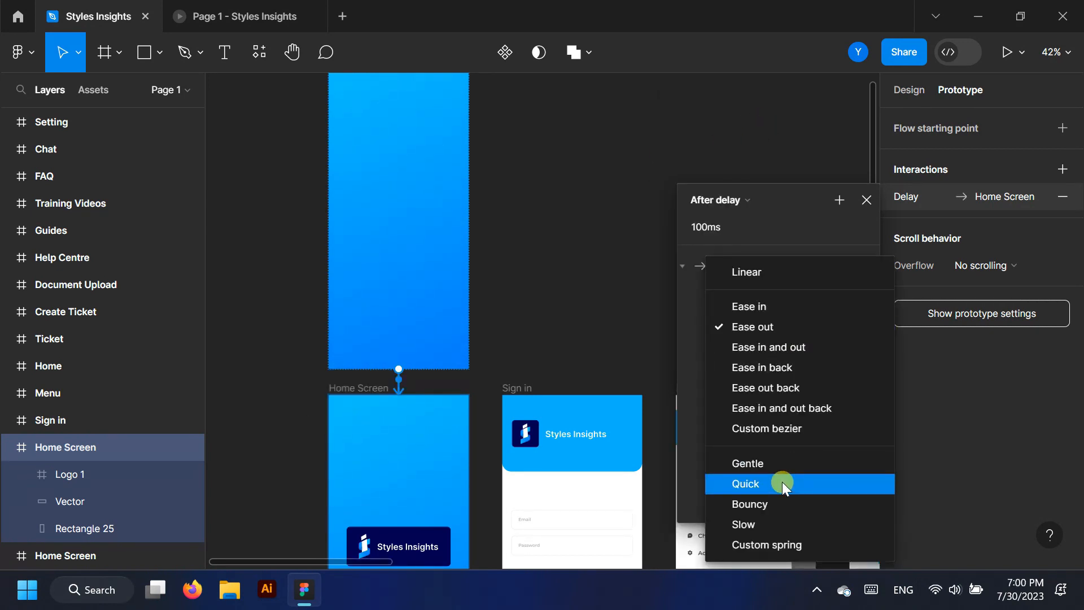
{"action": "left_click", "coordinate": [767, 523]}
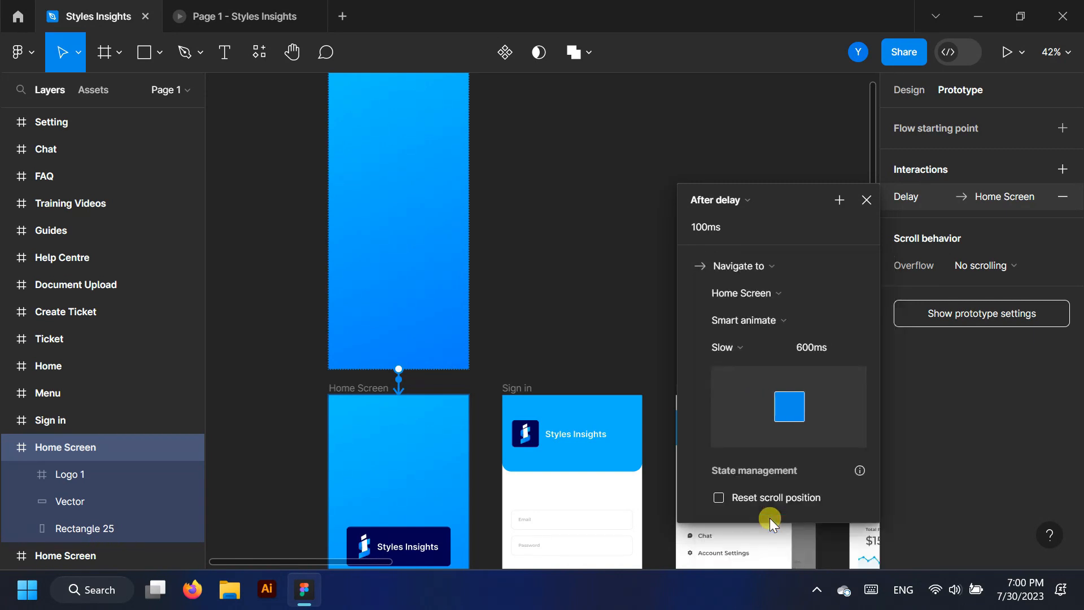
Replay the splash-to-Home Screen transition in the prototype preview
{"action": "left_click", "coordinate": [226, 7]}
{"action": "left_click", "coordinate": [507, 551]}
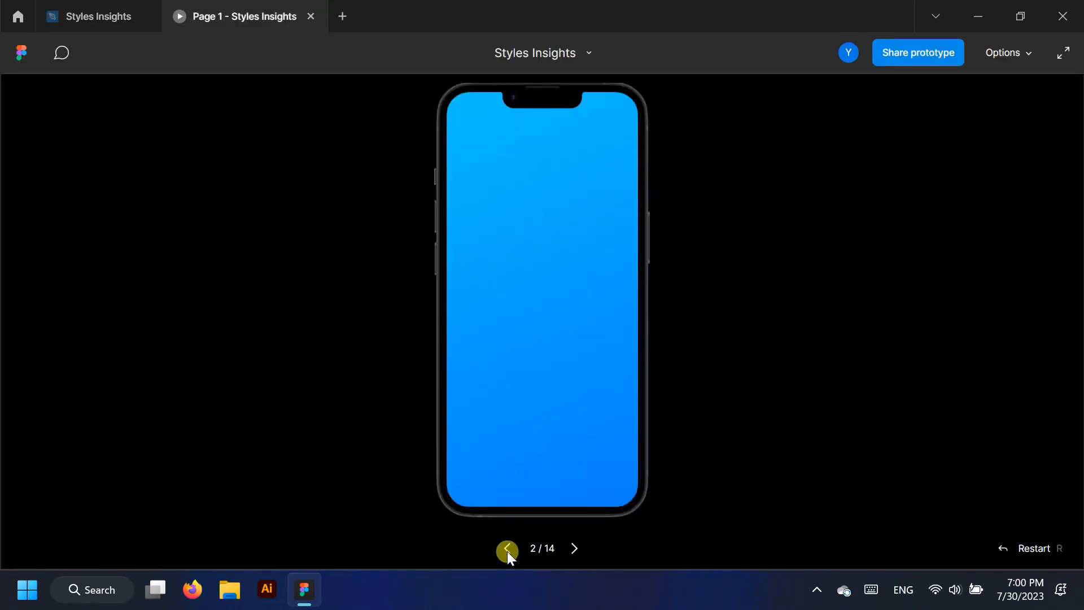
{"action": "left_click", "coordinate": [507, 551]}
{"action": "left_click", "coordinate": [116, 7]}
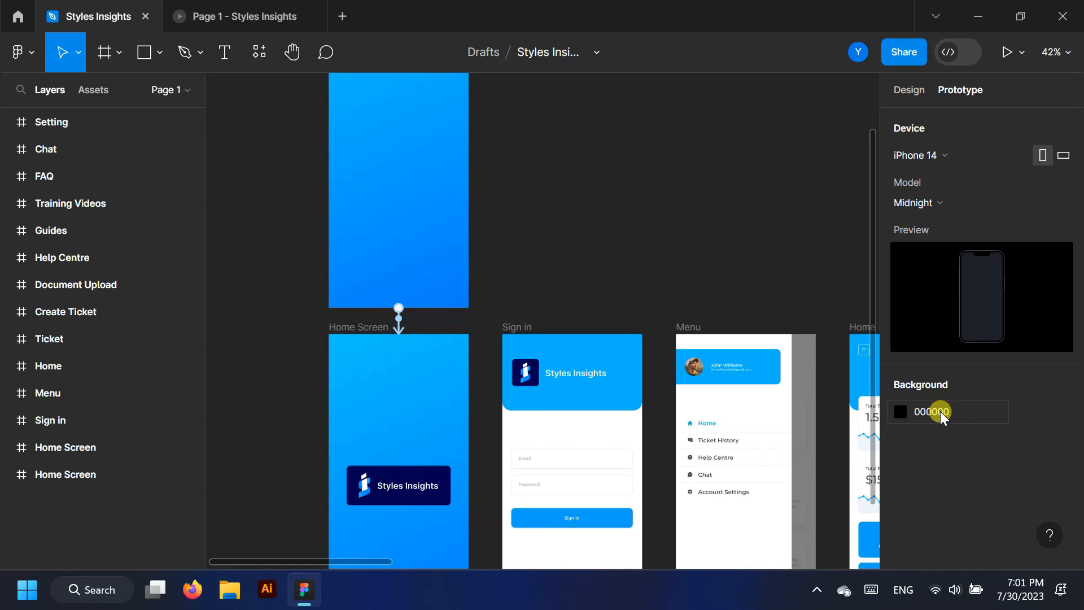
Eyedrop the logo card's navy 010050 as the prototype background colour
{"action": "left_click", "coordinate": [902, 412]}
{"action": "left_click", "coordinate": [701, 365]}
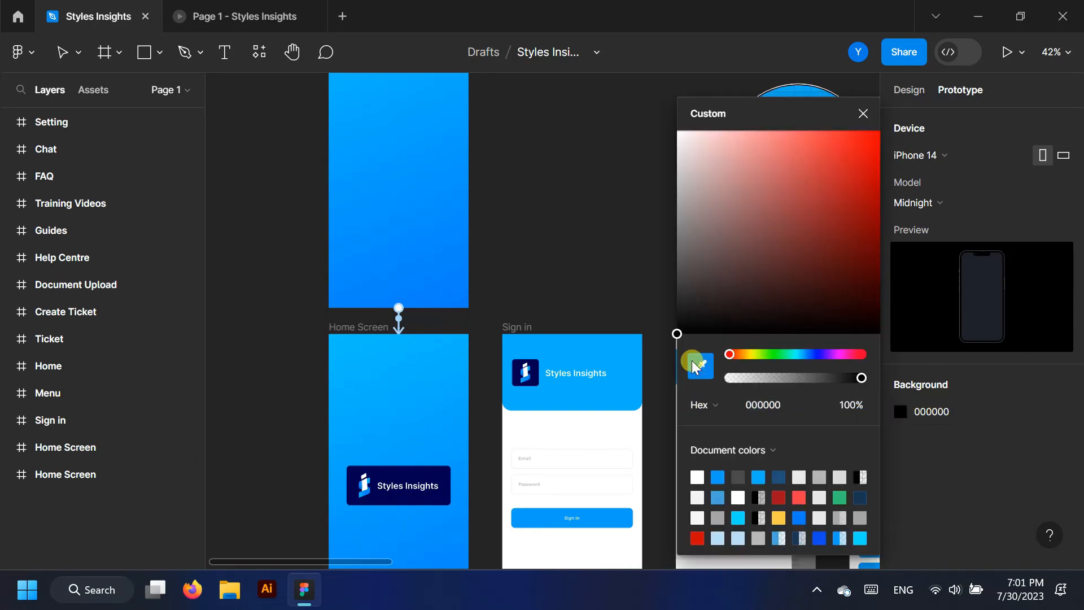
{"action": "left_click", "coordinate": [437, 473]}
{"action": "left_click", "coordinate": [862, 114]}
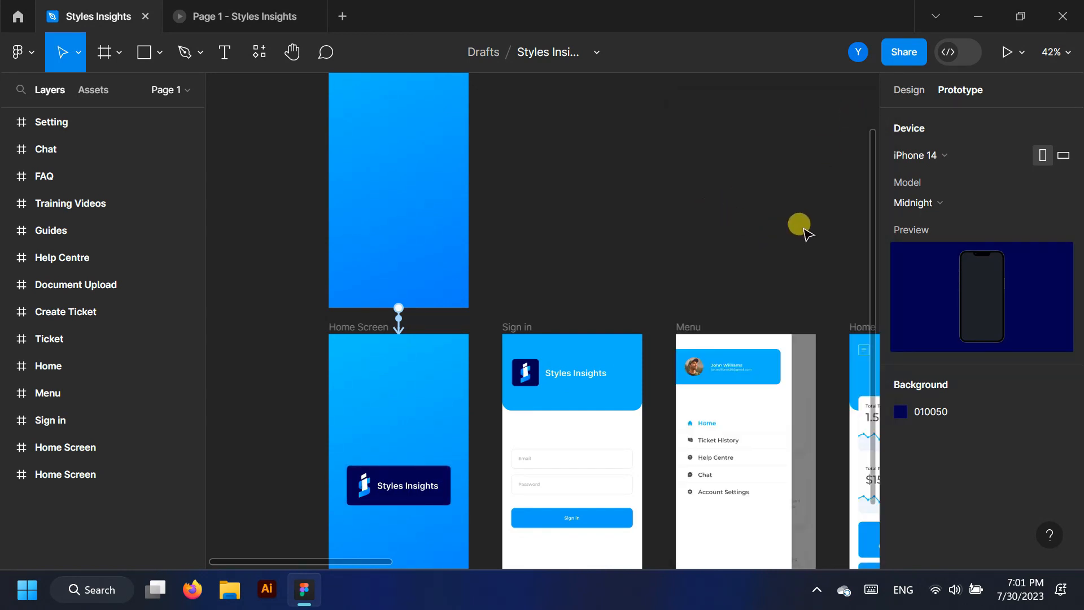
Replay the splash transition in the preview to check the navy background
{"action": "left_click", "coordinate": [232, 16]}
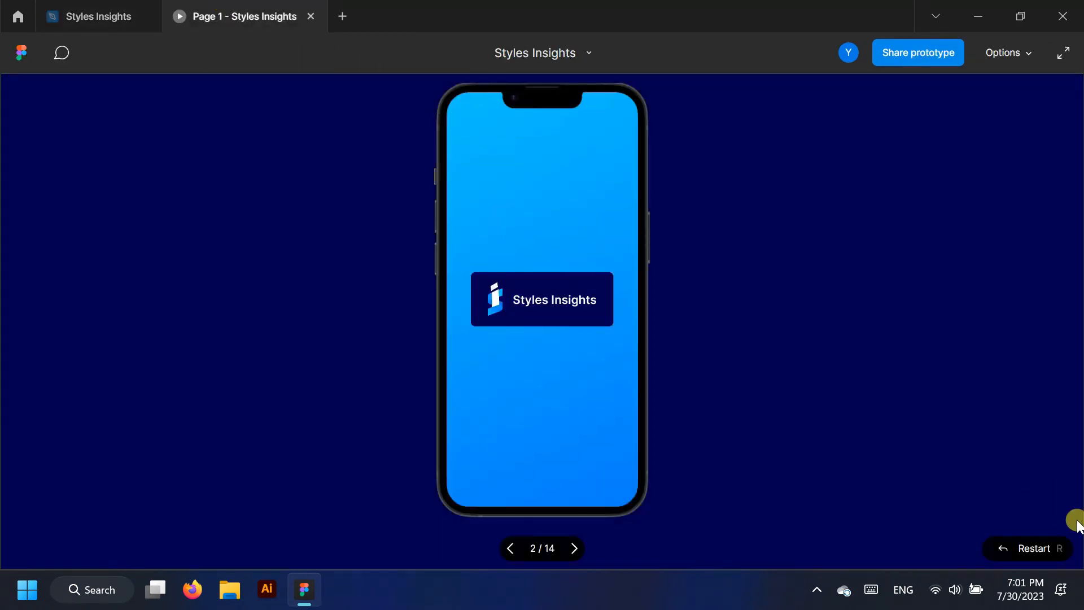
{"action": "left_click", "coordinate": [513, 547]}
{"action": "left_click", "coordinate": [512, 547]}
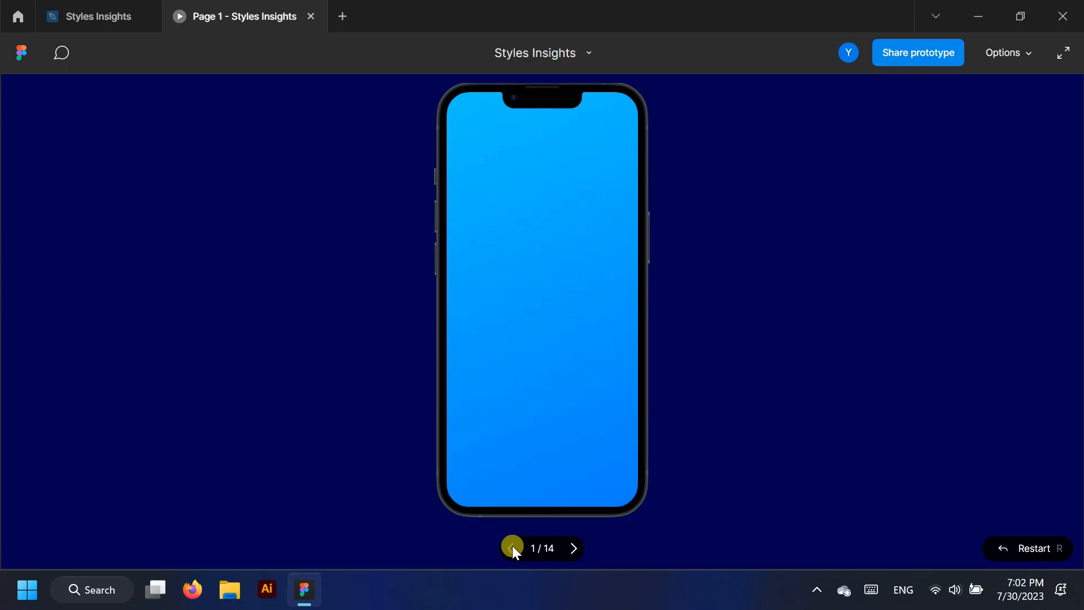
{"action": "left_click", "coordinate": [121, 7]}
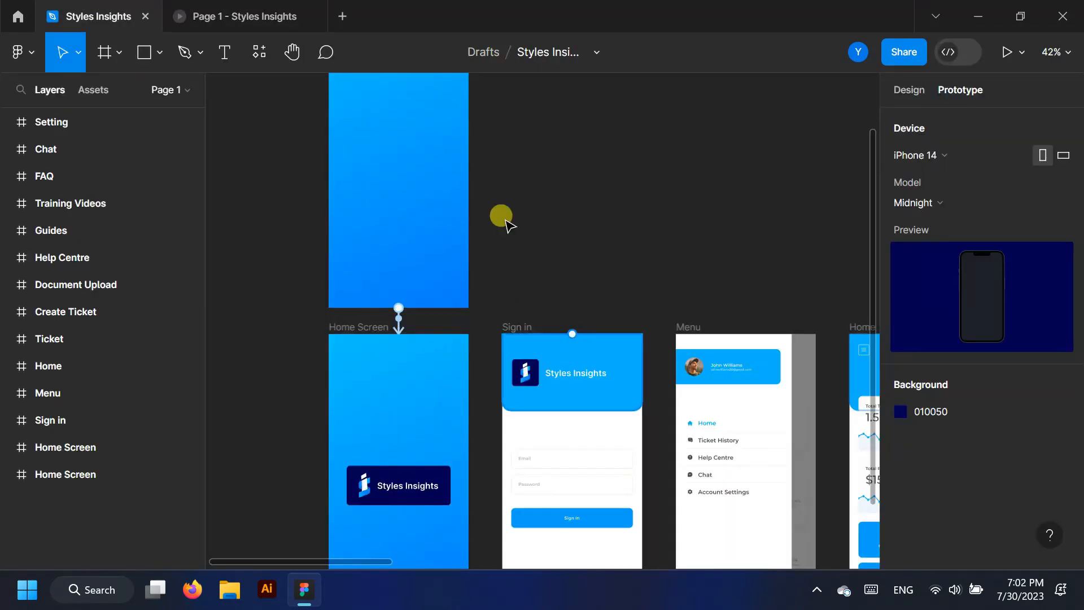
Link the logo Home Screen to Sign in with an On drag trigger
{"action": "left_click", "coordinate": [77, 446]}
{"action": "left_click", "coordinate": [72, 473]}
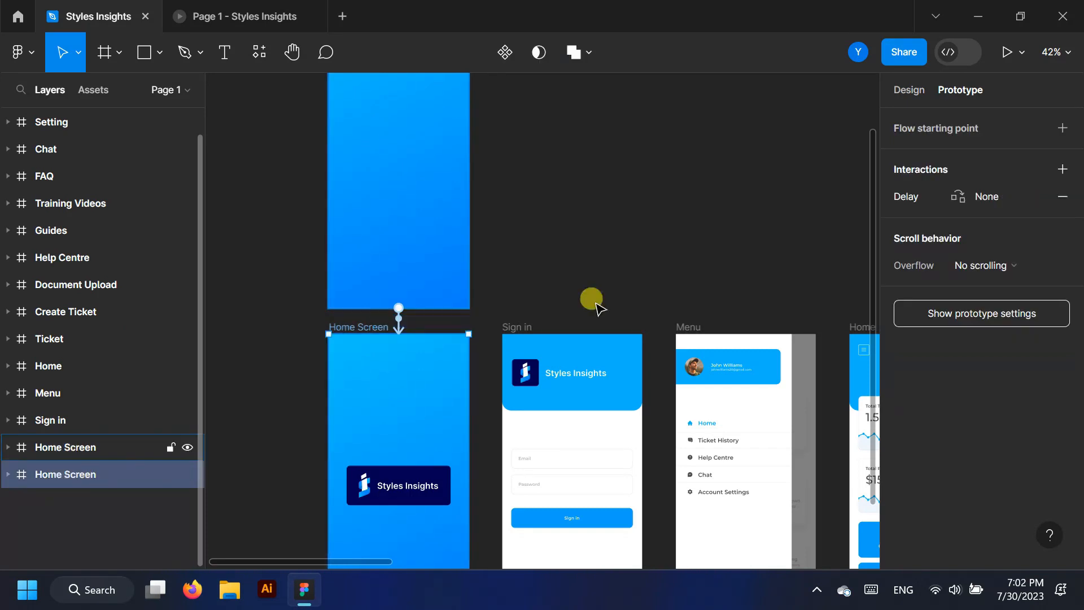
{"action": "scroll", "coordinate": [600, 308], "scroll_direction": "down", "scroll_amount": 3}
{"action": "left_click_drag", "start_coordinate": [479, 350], "coordinate": [508, 354]}
{"action": "scroll", "coordinate": [507, 407], "scroll_direction": "up", "scroll_amount": 3}
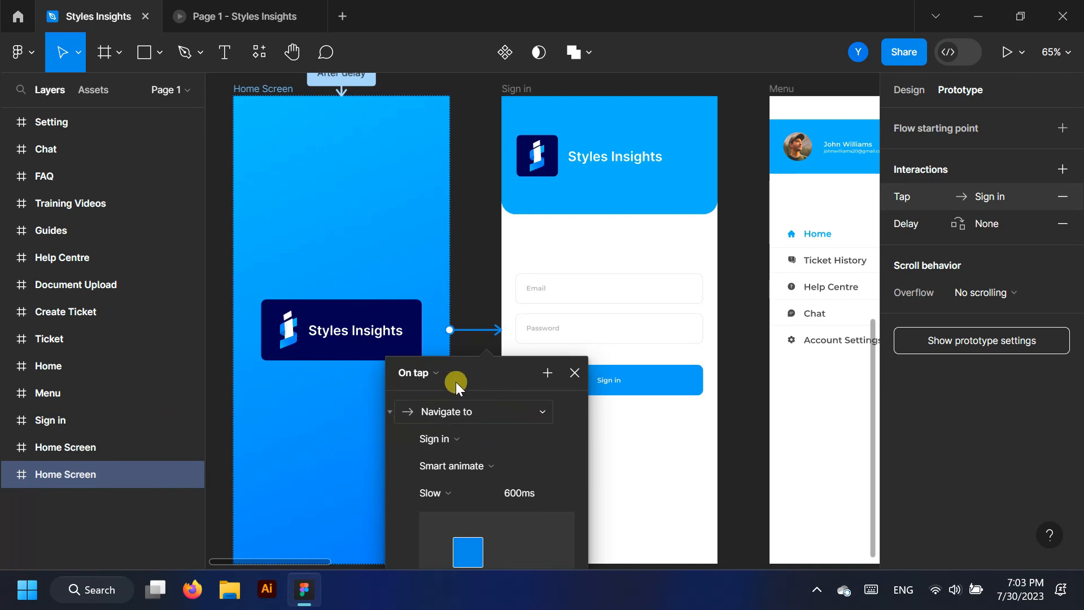
{"action": "left_click", "coordinate": [435, 375]}
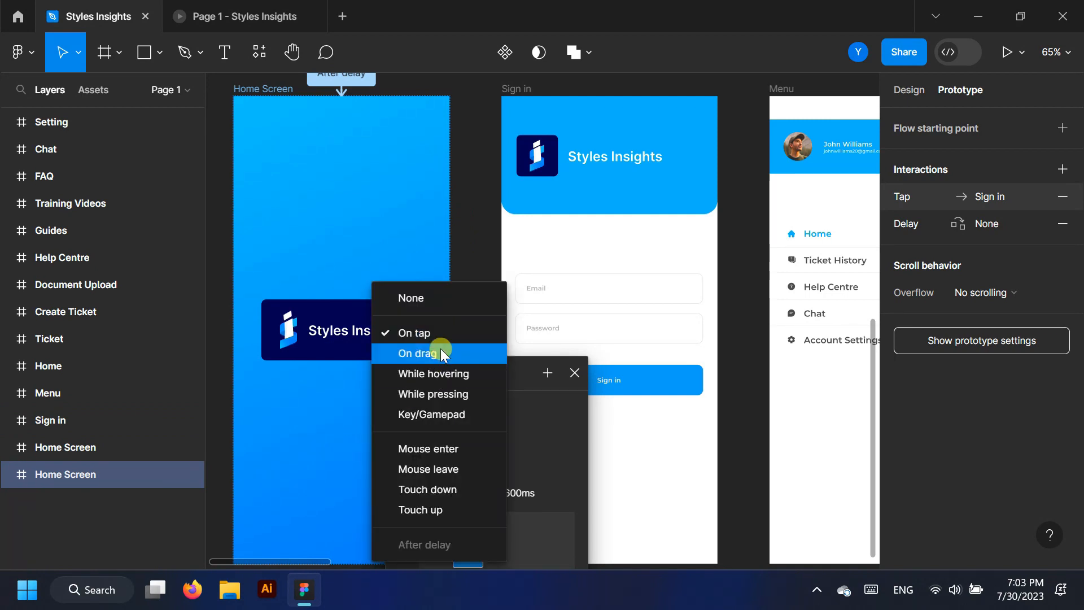
{"action": "left_click", "coordinate": [435, 350]}
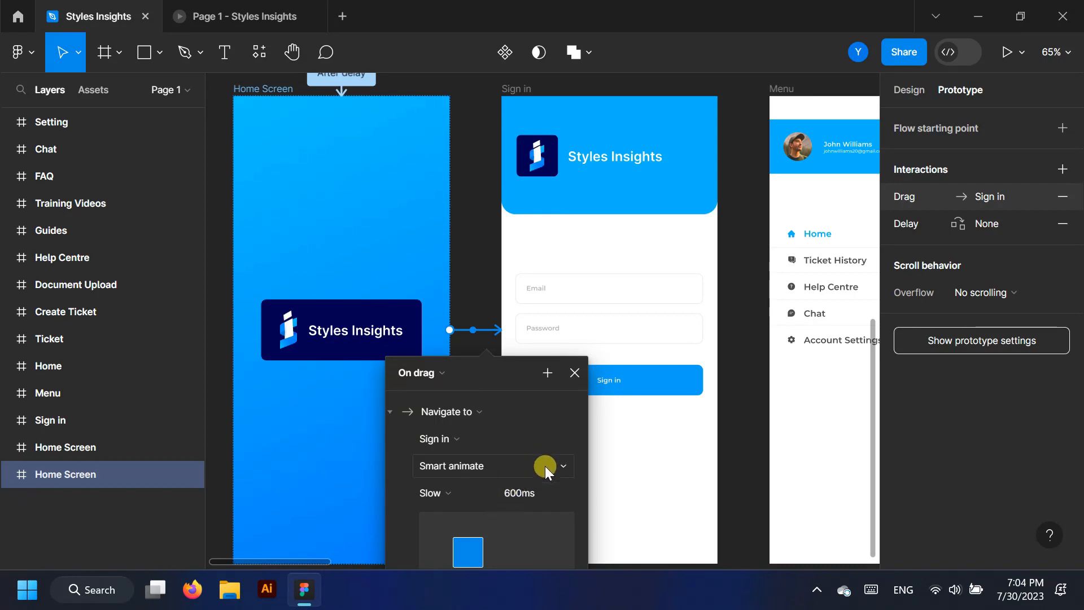
{"action": "scroll", "coordinate": [522, 429], "scroll_direction": "down", "scroll_amount": 2}
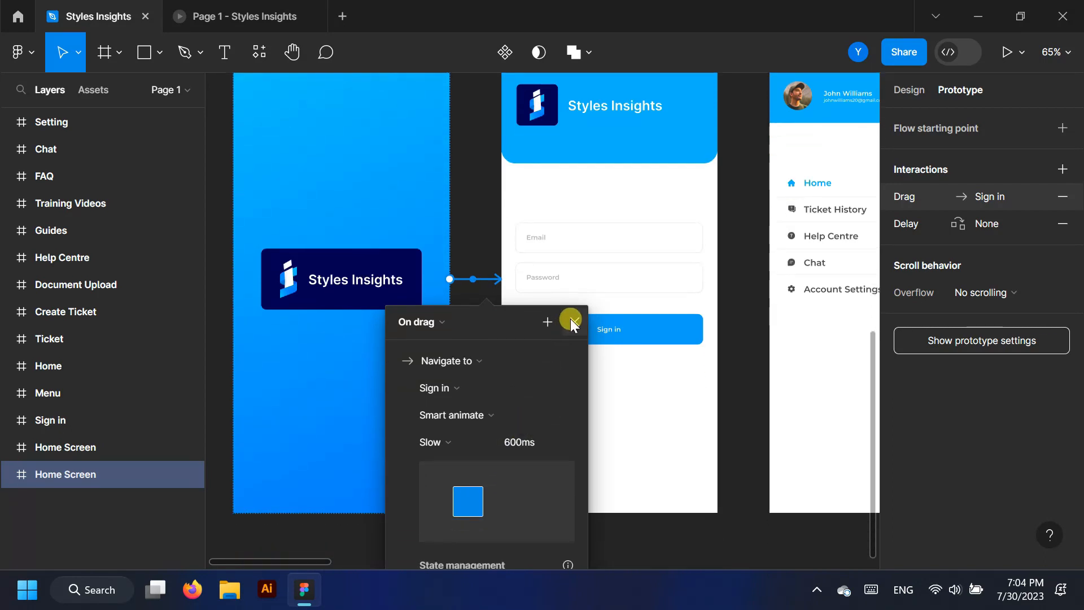
{"action": "left_click", "coordinate": [575, 324]}
Test dragging from the logo splash to Sign in in the prototype preview
{"action": "left_click", "coordinate": [230, 10]}
{"action": "left_click", "coordinate": [508, 543]}
{"action": "left_click_drag", "start_coordinate": [545, 305], "coordinate": [383, 315]}
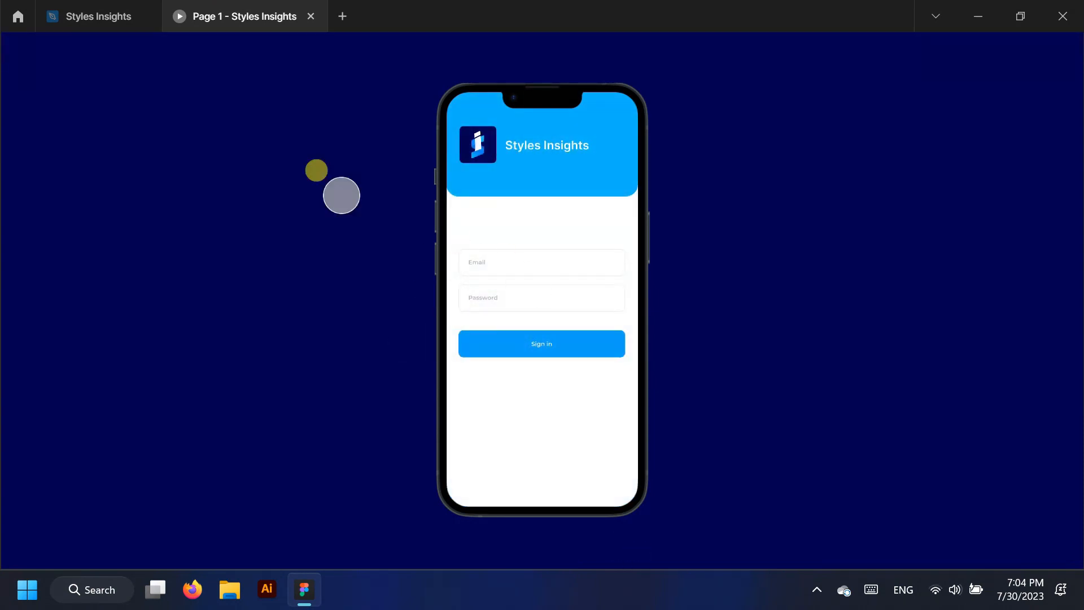
{"action": "left_click", "coordinate": [90, 14]}
Alt-drag a duplicate of the Sign in frame above the original
{"action": "scroll", "coordinate": [339, 316], "scroll_direction": "down", "scroll_amount": 5}
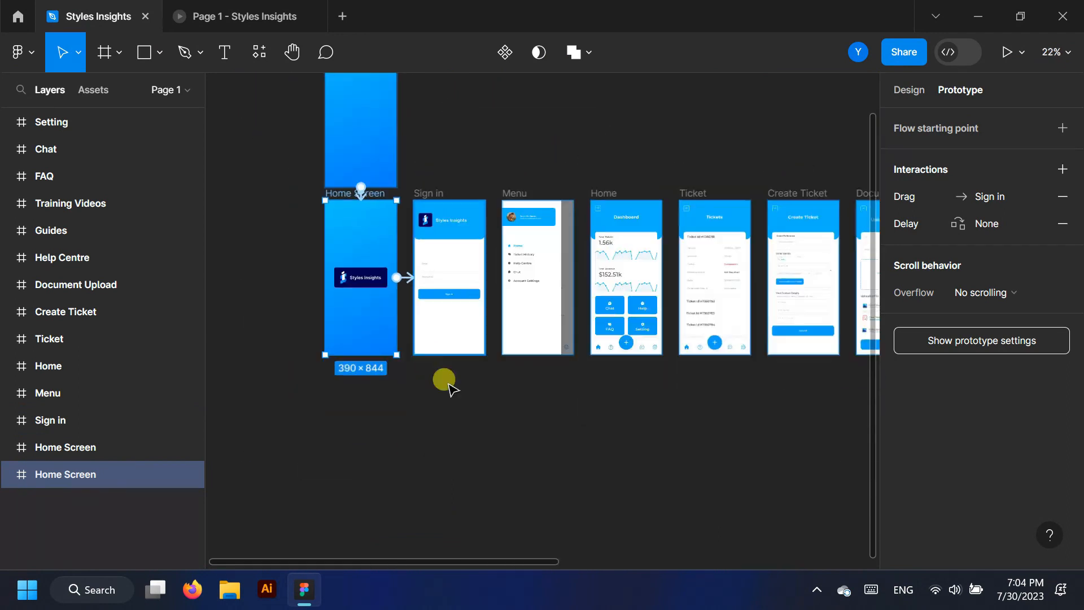
{"action": "scroll", "coordinate": [384, 203], "scroll_direction": "up", "scroll_amount": 2}
{"action": "left_click", "coordinate": [42, 418]}
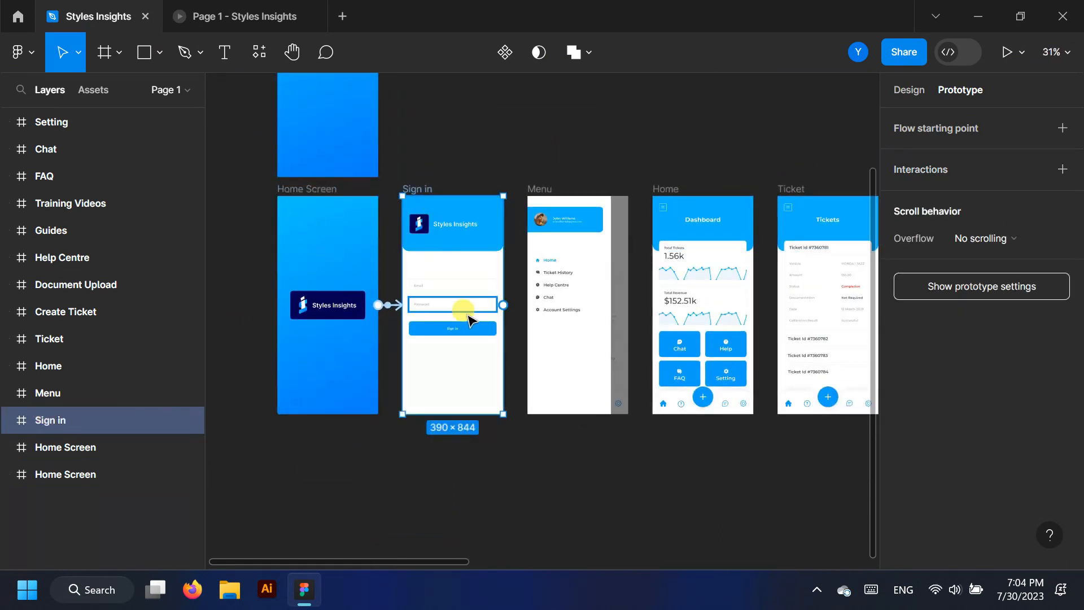
{"action": "scroll", "coordinate": [452, 334], "scroll_direction": "up", "scroll_amount": 2}
{"action": "left_click_drag", "start_coordinate": [443, 359], "coordinate": [455, 130], "text": "alt"}
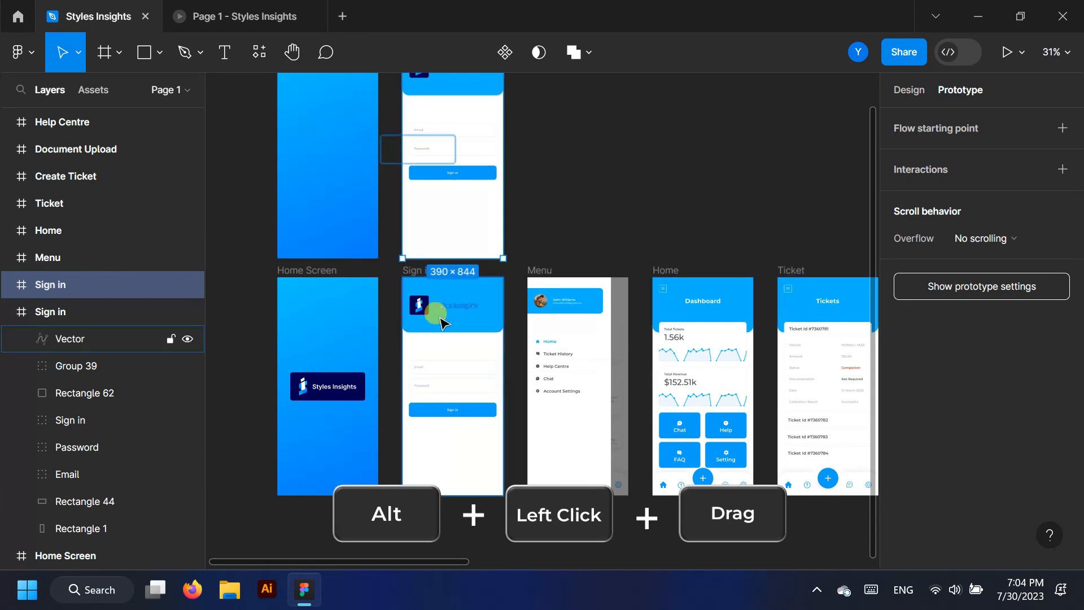
Link the lower Sign in frame to its copy on tap with Smart animate, Slow 600ms
{"action": "left_click", "coordinate": [54, 312]}
{"action": "scroll", "coordinate": [458, 276], "scroll_direction": "up", "scroll_amount": 5}
{"action": "left_click_drag", "start_coordinate": [418, 291], "coordinate": [421, 237]}
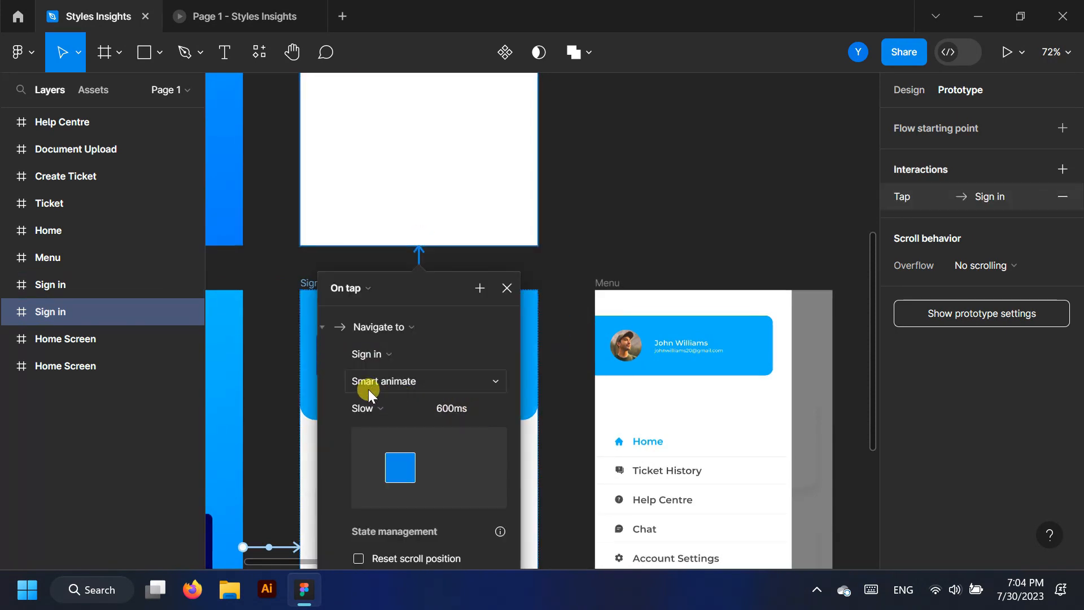
{"action": "scroll", "coordinate": [542, 153], "scroll_direction": "up", "scroll_amount": 5}
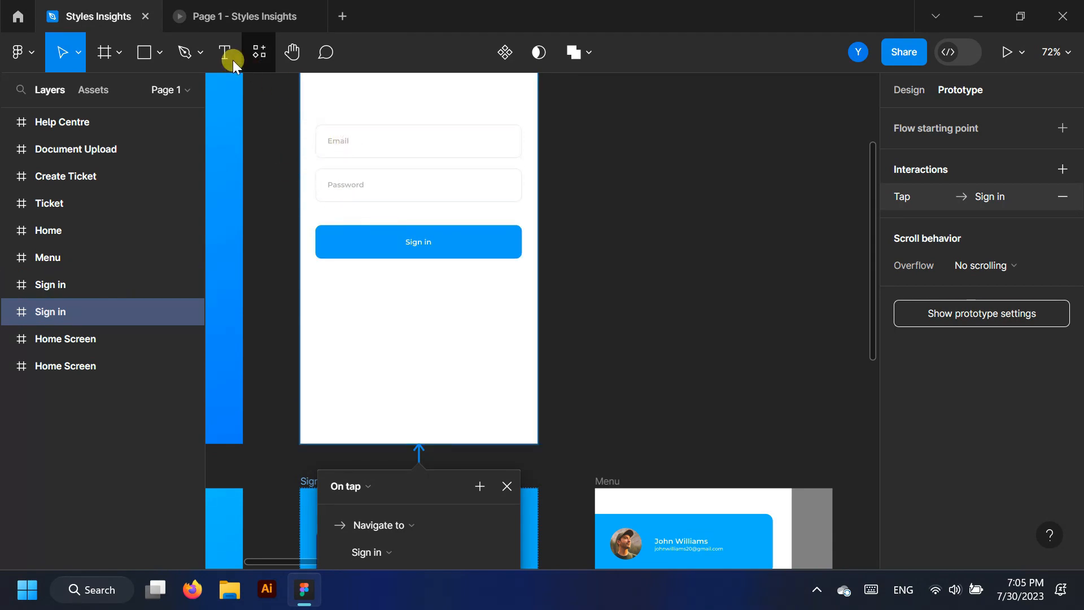
{"action": "left_click", "coordinate": [227, 54]}
Replace the copied Sign in screen's Email placeholder with a typed e-mail address
{"action": "scroll", "coordinate": [322, 135], "scroll_direction": "up", "scroll_amount": 5}
{"action": "left_click_drag", "start_coordinate": [320, 153], "coordinate": [380, 153]}
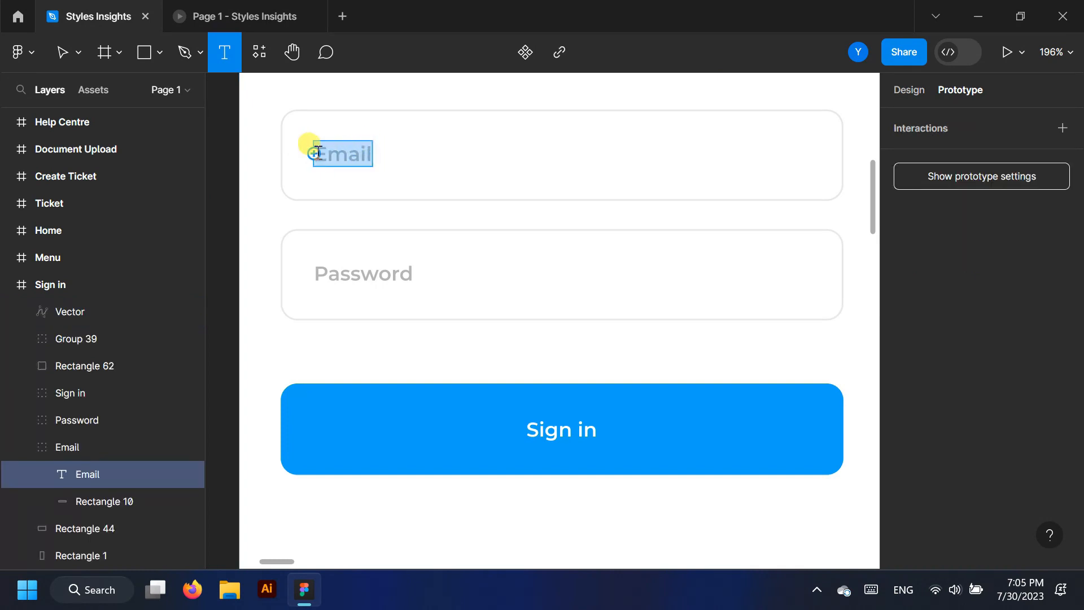
{"action": "left_click", "coordinate": [910, 90]}
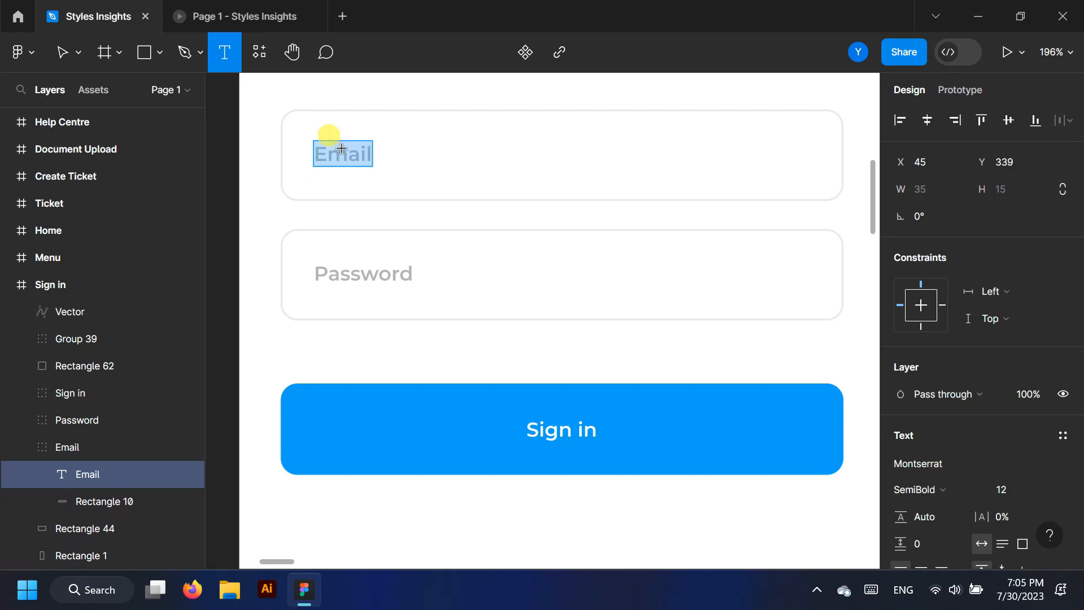
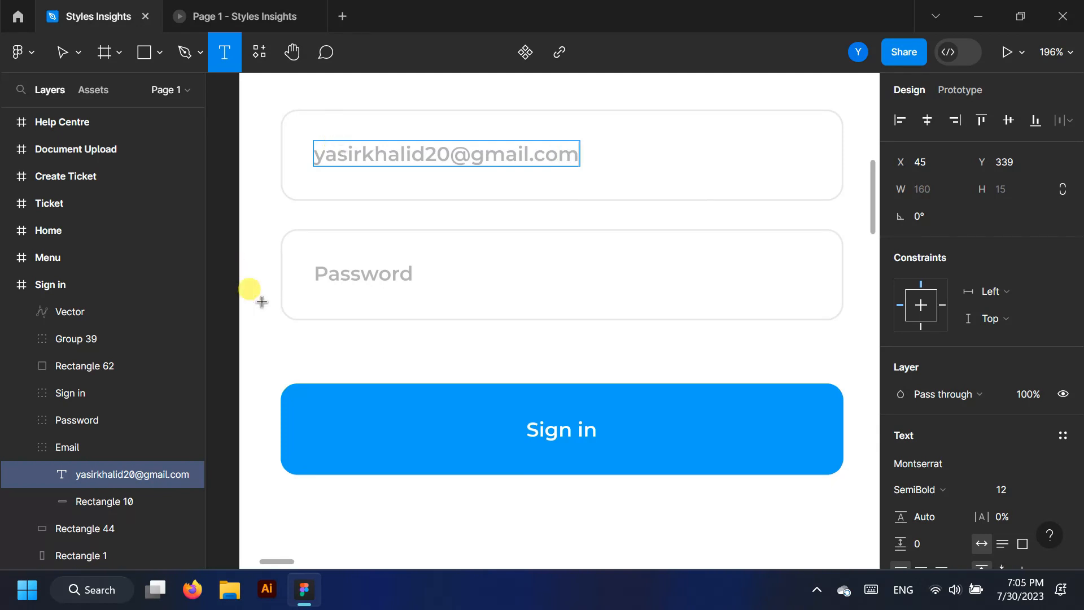
Replace the Password placeholder with masked asterisks
{"action": "left_click_drag", "start_coordinate": [322, 273], "coordinate": [373, 272]}
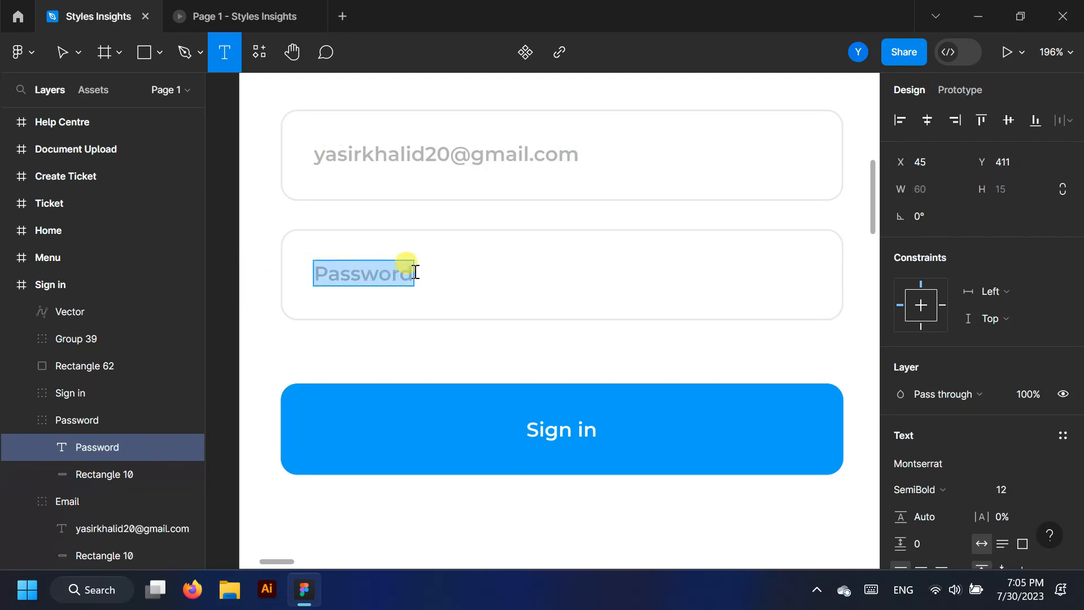
{"action": "type", "text": "*"}
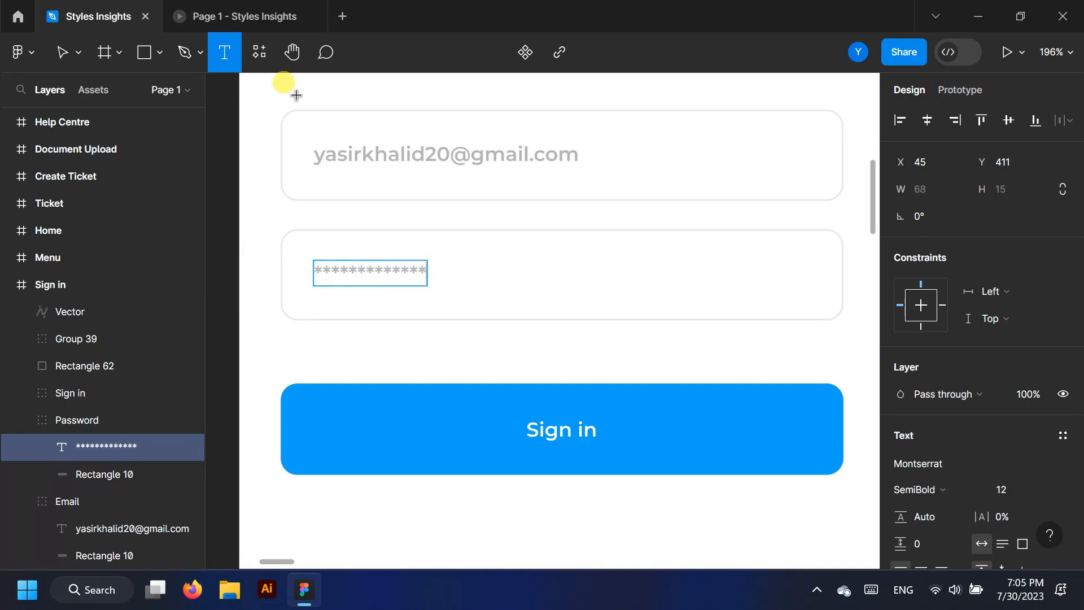
{"action": "scroll", "coordinate": [488, 331], "scroll_direction": "down", "scroll_amount": 5}
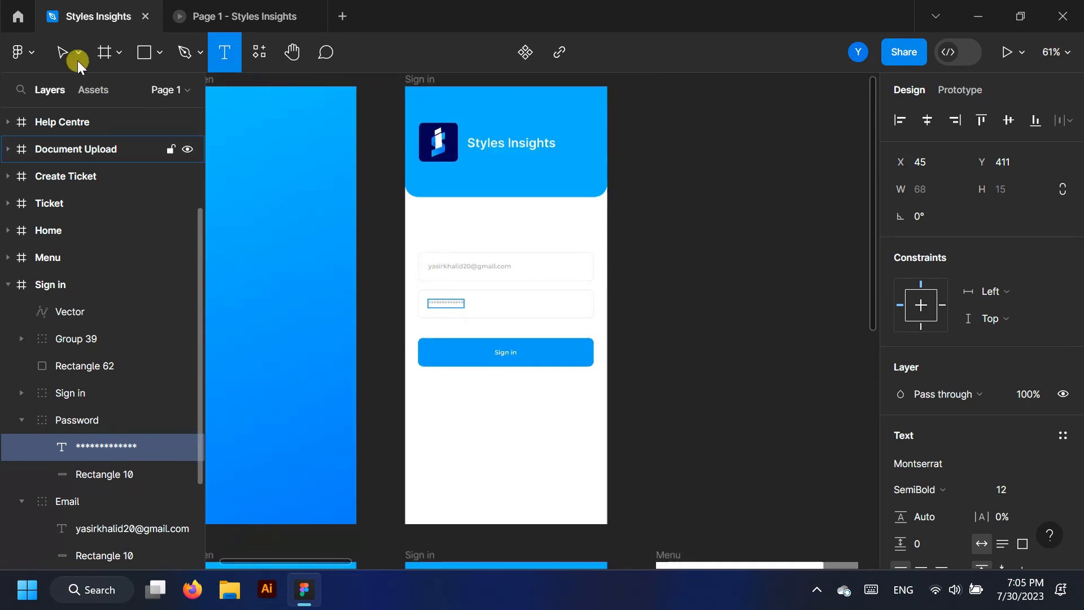
Link the blank Sign in screen's Email field to the filled-in copy with Smart animate, Slow 600ms
{"action": "left_click", "coordinate": [63, 54]}
{"action": "left_click", "coordinate": [960, 89]}
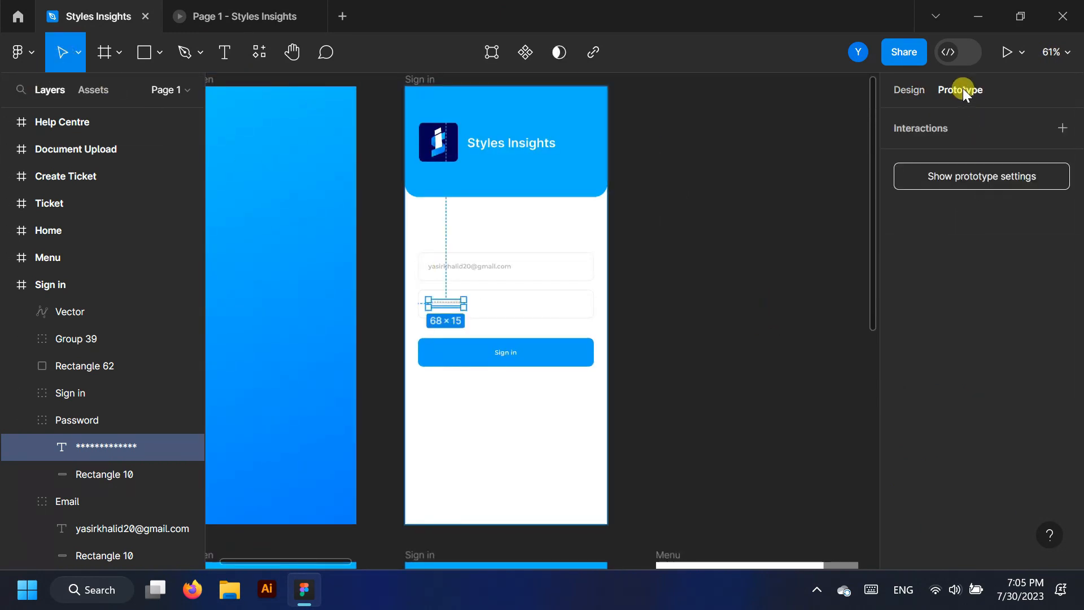
{"action": "left_click", "coordinate": [747, 290]}
{"action": "scroll", "coordinate": [709, 330], "scroll_direction": "down", "scroll_amount": 2}
{"action": "scroll", "coordinate": [501, 475], "scroll_direction": "down", "scroll_amount": 3}
{"action": "left_click", "coordinate": [506, 387]}
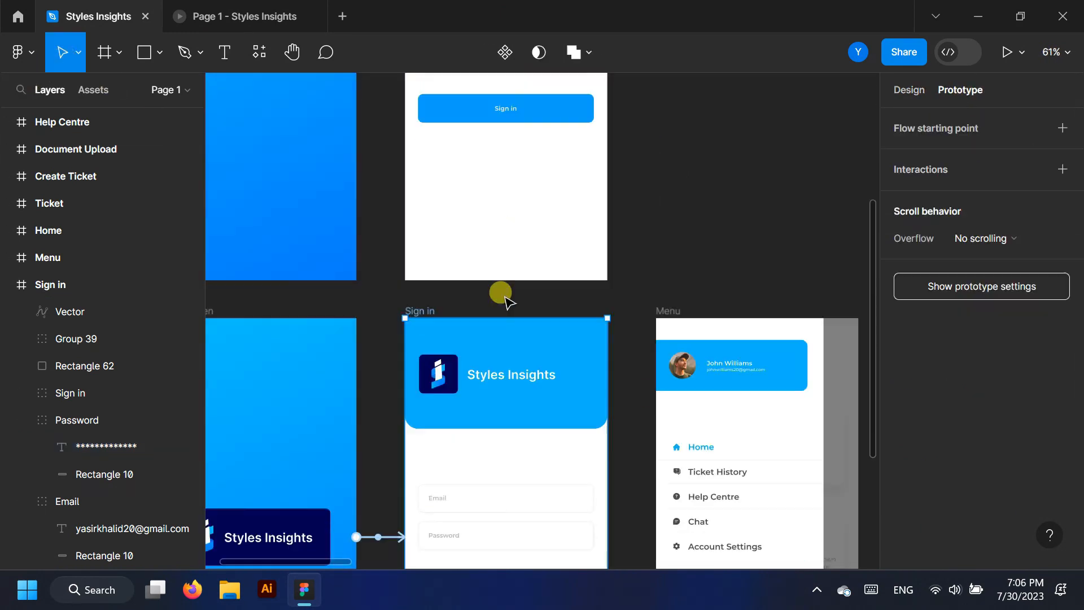
{"action": "scroll", "coordinate": [506, 387], "scroll_direction": "down", "scroll_amount": 1}
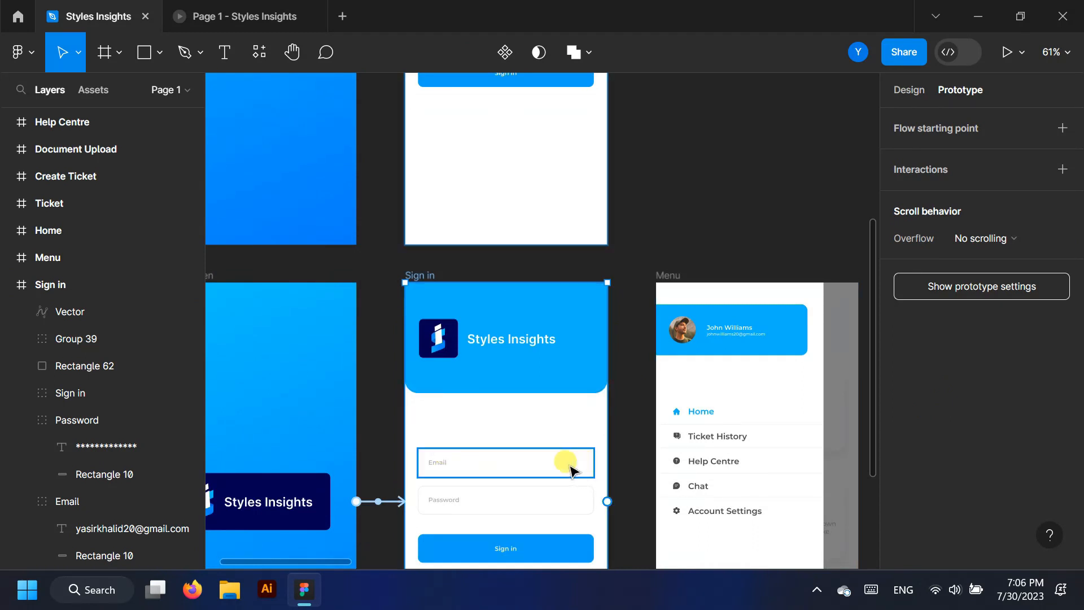
{"action": "left_click", "coordinate": [572, 469]}
{"action": "left_click_drag", "start_coordinate": [593, 462], "coordinate": [551, 225]}
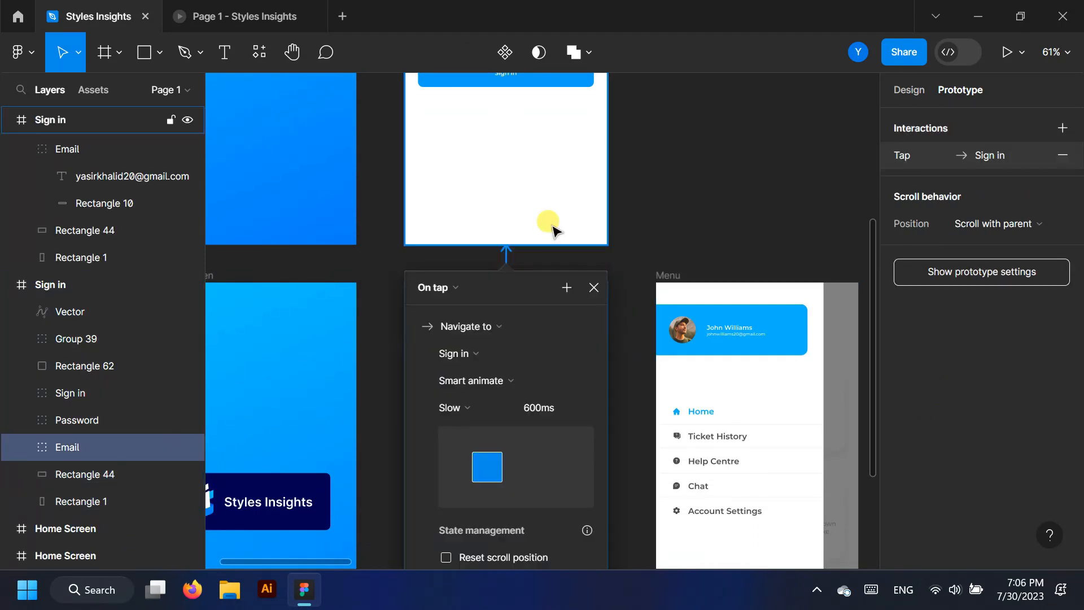
{"action": "scroll", "coordinate": [506, 375], "scroll_direction": "up", "scroll_amount": 2}
{"action": "scroll", "coordinate": [499, 364], "scroll_direction": "down", "scroll_amount": 3}
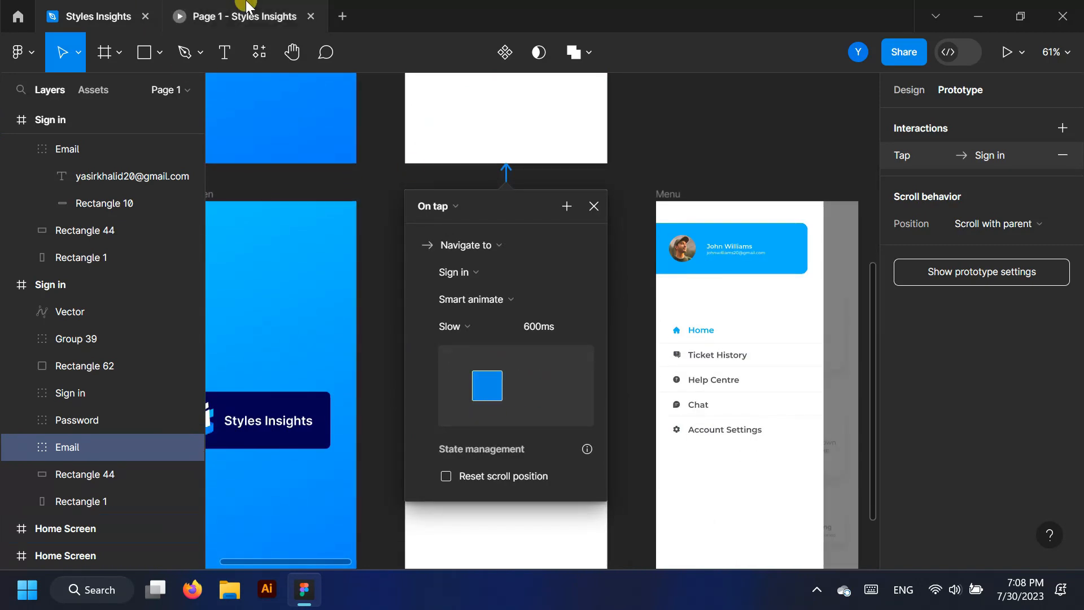
Test the Email-field tap transition in the prototype preview
{"action": "left_click", "coordinate": [246, 6]}
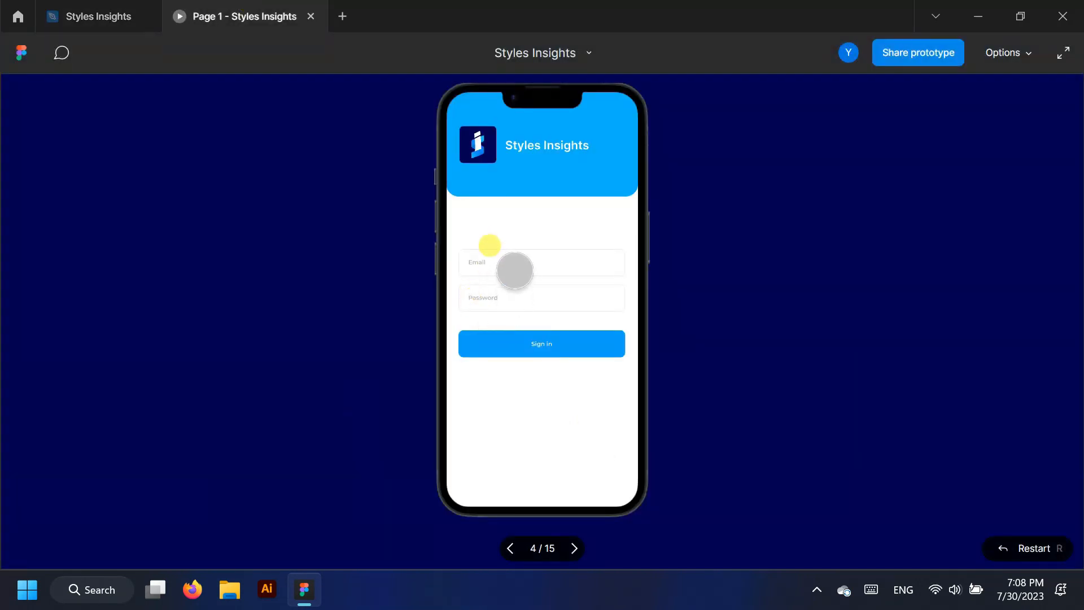
{"action": "left_click", "coordinate": [97, 9]}
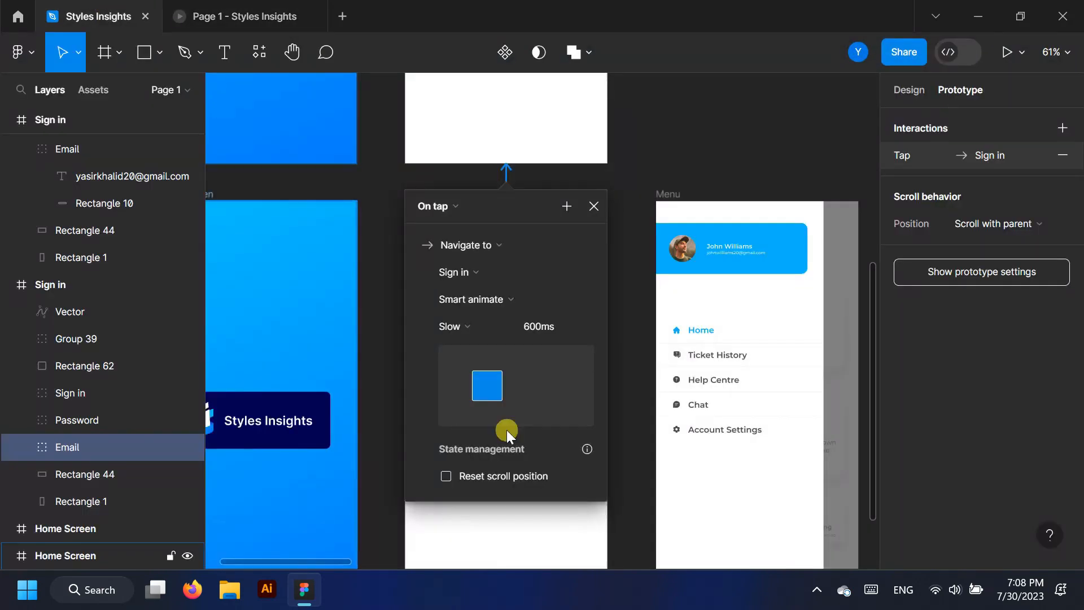
{"action": "left_click", "coordinate": [678, 142]}
{"action": "scroll", "coordinate": [360, 253], "scroll_direction": "down", "scroll_amount": 4}
Link the Sign in button to the Home frame with Smart animate, Slow 600ms
{"action": "scroll", "coordinate": [685, 332], "scroll_direction": "up", "scroll_amount": 2}
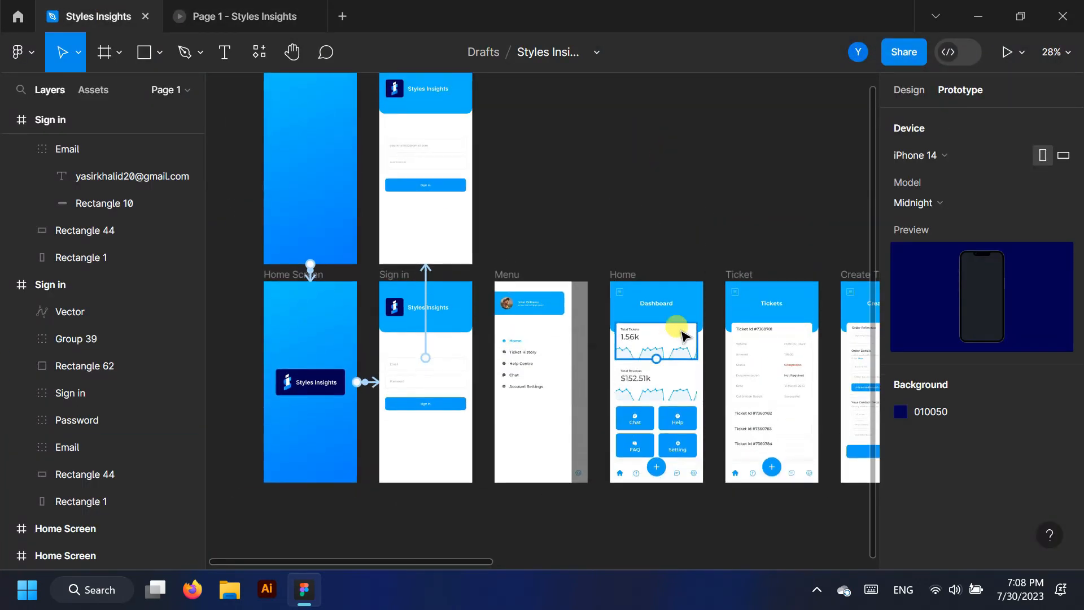
{"action": "scroll", "coordinate": [678, 327], "scroll_direction": "up", "scroll_amount": 4}
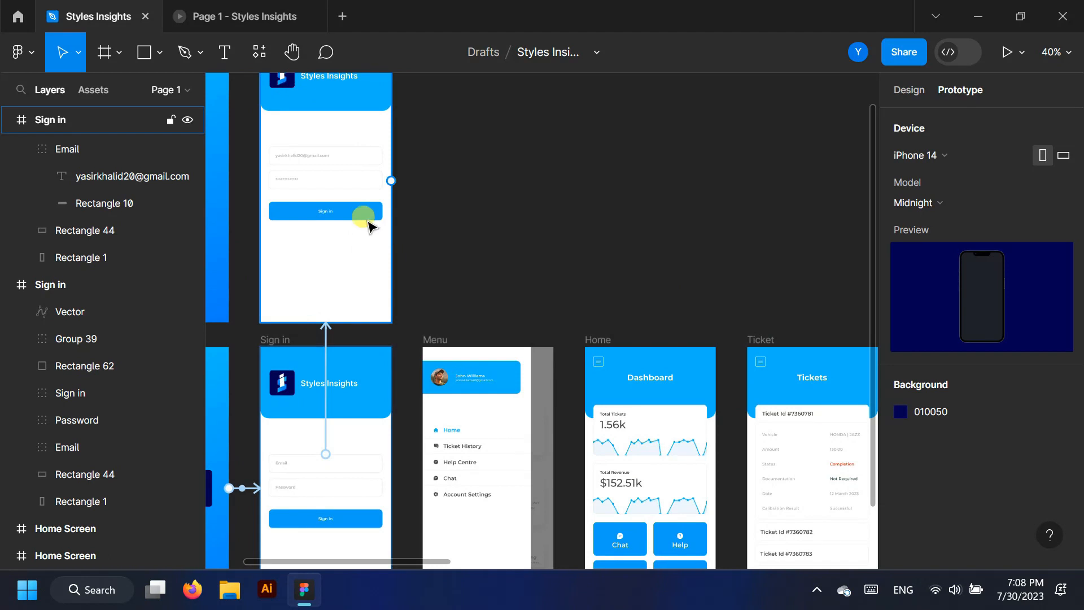
{"action": "left_click_drag", "start_coordinate": [383, 212], "coordinate": [605, 349]}
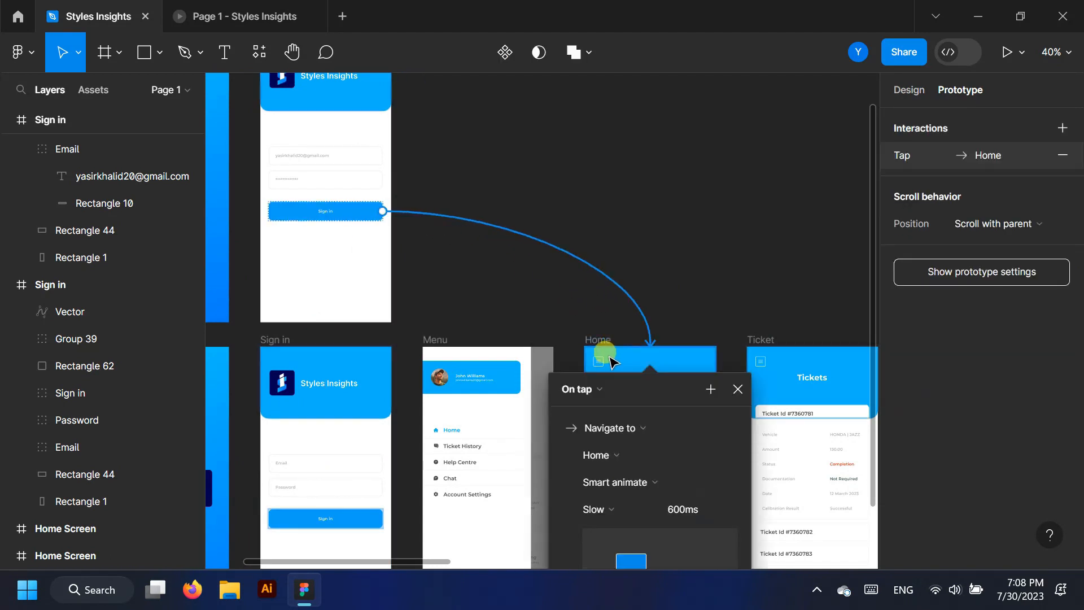
{"action": "scroll", "coordinate": [662, 428], "scroll_direction": "down", "scroll_amount": 1}
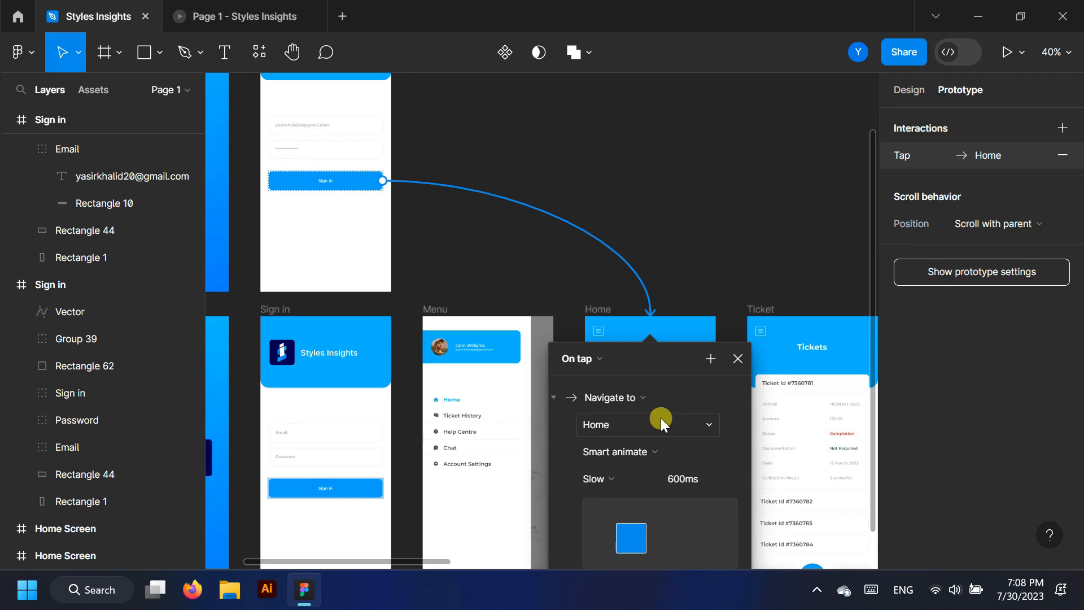
Test the Sign in tap reaching the Dashboard in the prototype preview, then close the interaction settings
{"action": "left_click", "coordinate": [234, 8]}
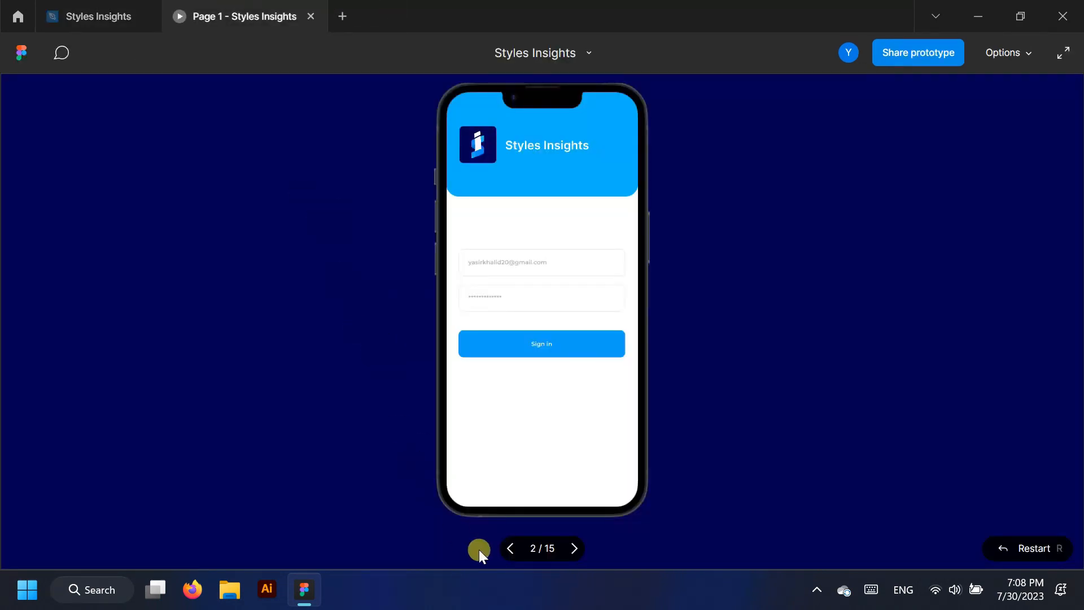
{"action": "left_click", "coordinate": [510, 548]}
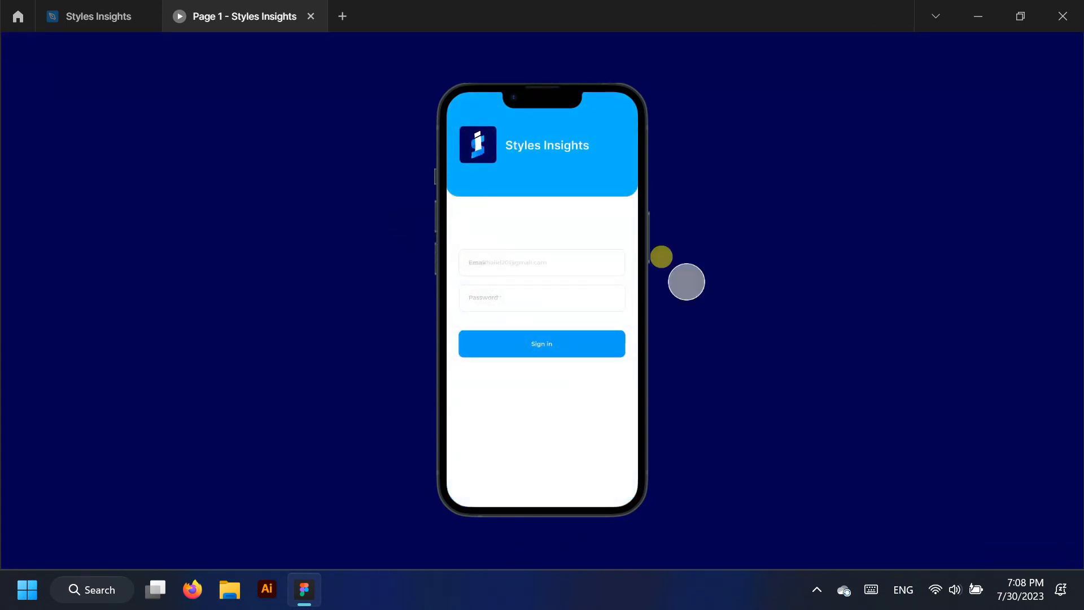
{"action": "left_click", "coordinate": [581, 342]}
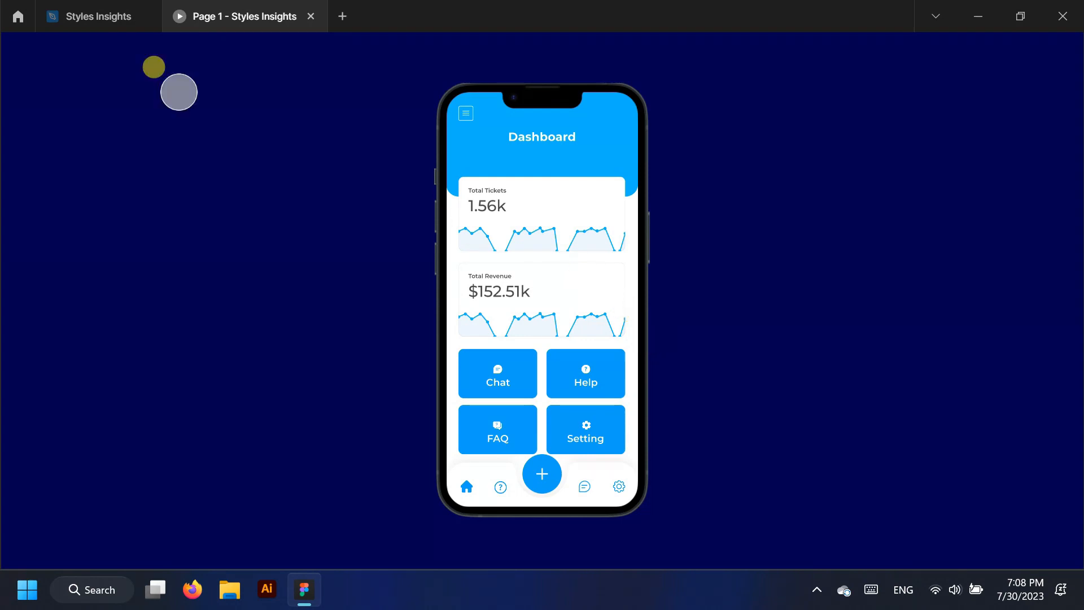
{"action": "left_click", "coordinate": [107, 14]}
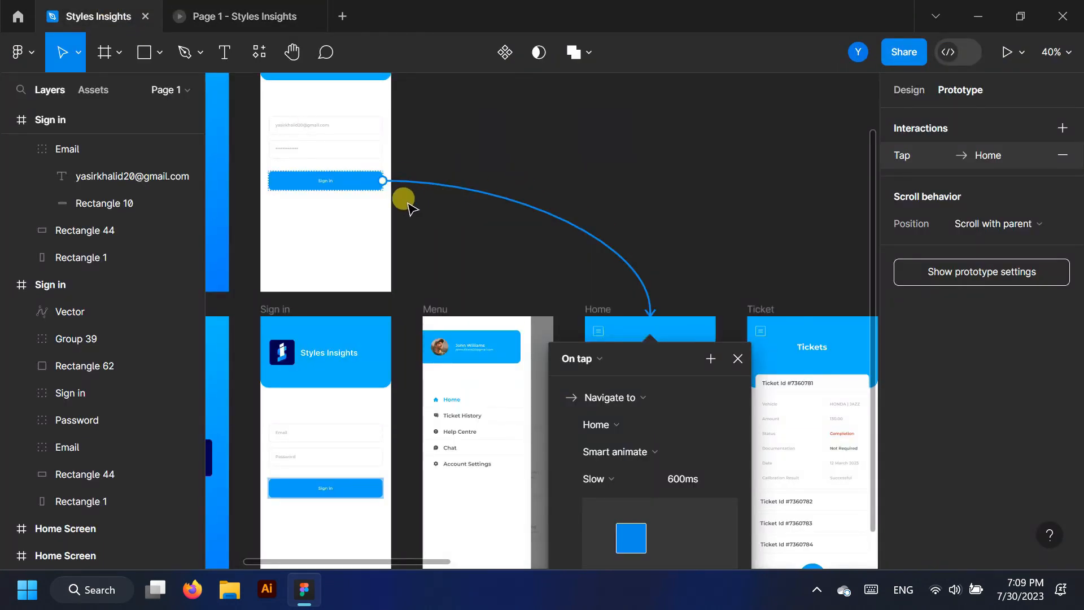
{"action": "scroll", "coordinate": [407, 204], "scroll_direction": "down", "scroll_amount": 3}
{"action": "left_click", "coordinate": [583, 218]}
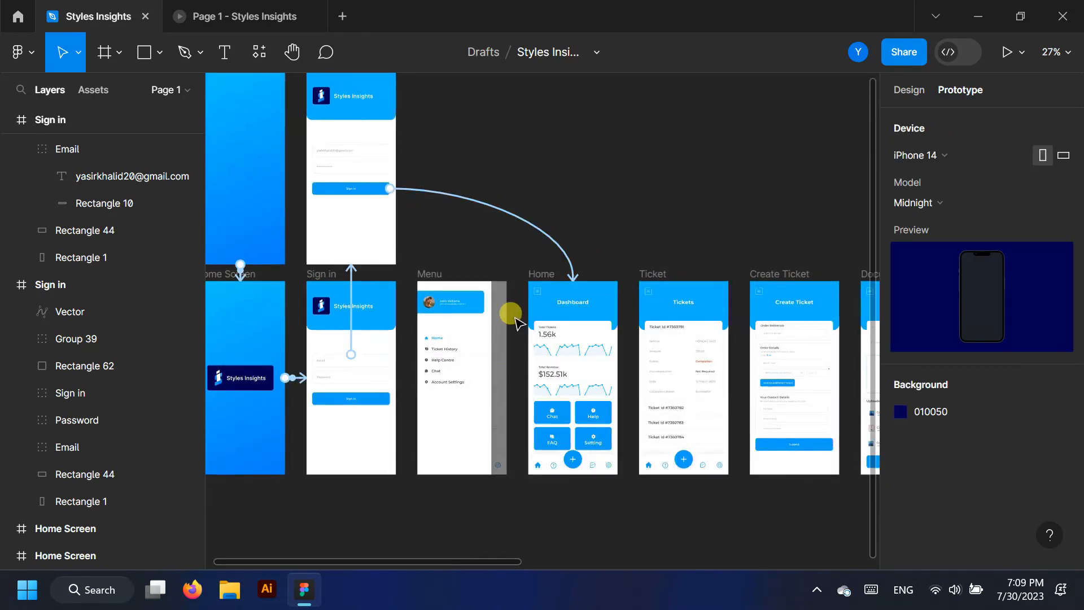
Collapse the Sign in frame's layer groups and select the Home dashboard frame
{"action": "scroll", "coordinate": [514, 316], "scroll_direction": "up", "scroll_amount": 5}
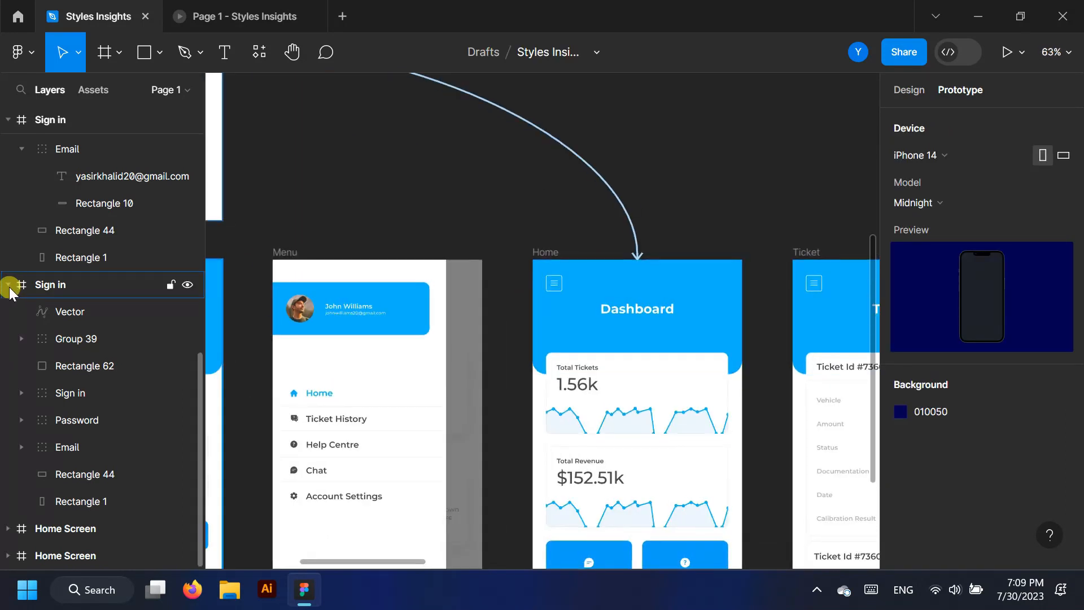
{"action": "left_click", "coordinate": [10, 288]}
{"action": "scroll", "coordinate": [16, 277], "scroll_direction": "up", "scroll_amount": 2}
{"action": "left_click", "coordinate": [21, 317]}
{"action": "scroll", "coordinate": [17, 299], "scroll_direction": "up", "scroll_amount": 2}
{"action": "left_click", "coordinate": [8, 271]}
{"action": "left_click", "coordinate": [73, 271]}
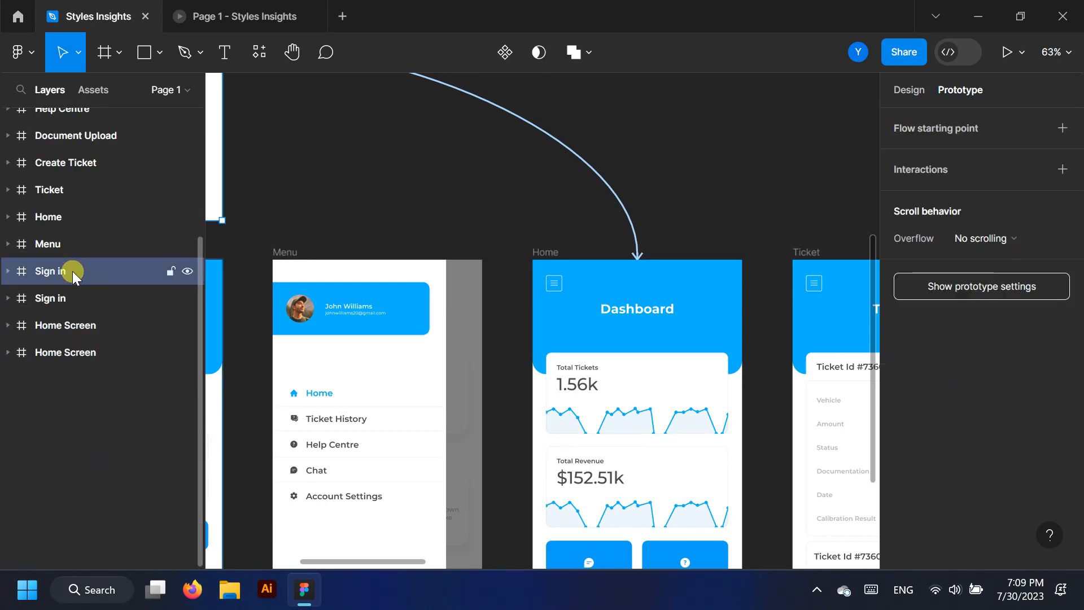
{"action": "left_click", "coordinate": [63, 245]}
{"action": "left_click", "coordinate": [63, 219]}
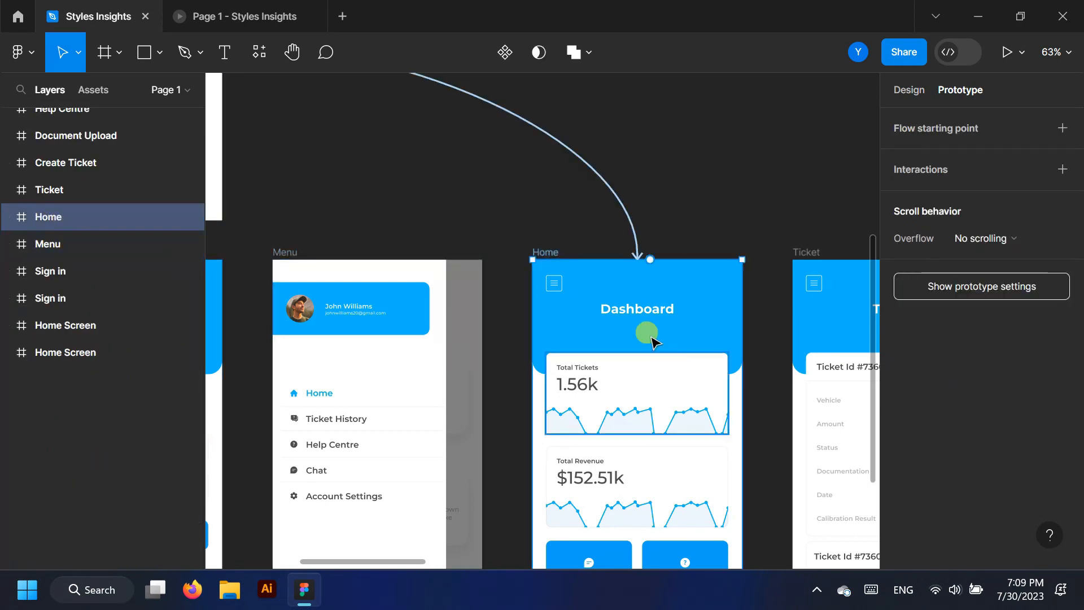
Link the Dashboard's menu icon to the Menu frame with Smart animate, Slow 600ms
{"action": "left_click", "coordinate": [552, 285]}
{"action": "left_click", "coordinate": [551, 288]}
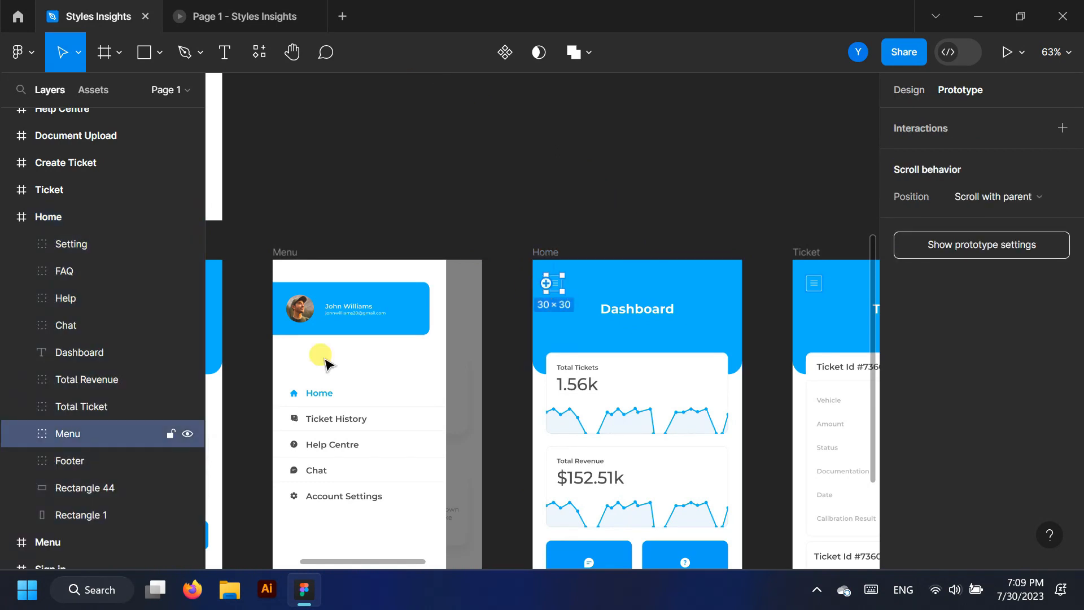
{"action": "left_click", "coordinate": [189, 434]}
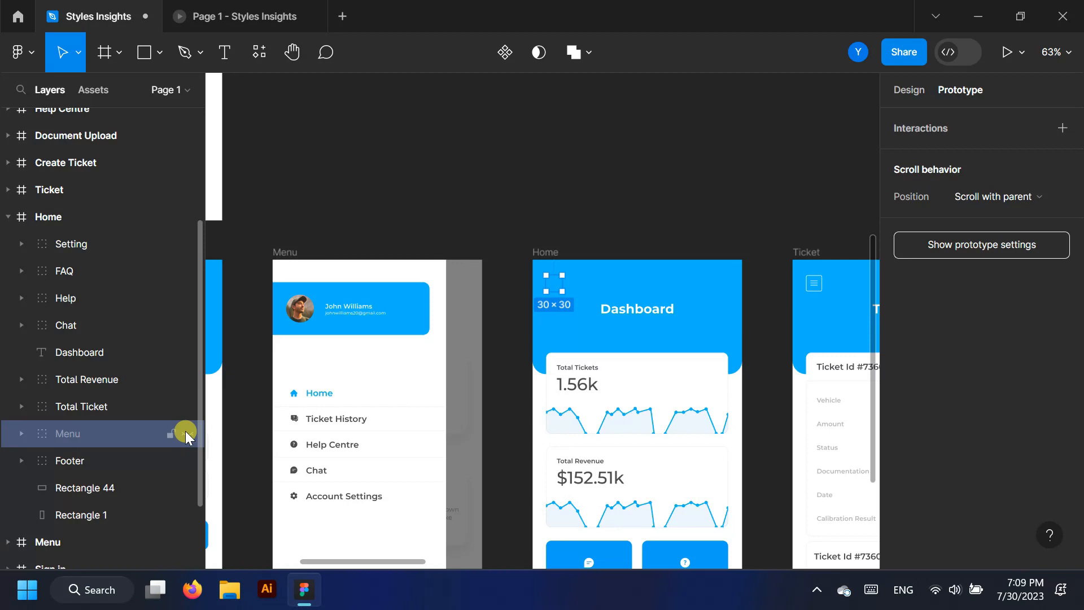
{"action": "left_click_drag", "start_coordinate": [562, 283], "coordinate": [470, 353]}
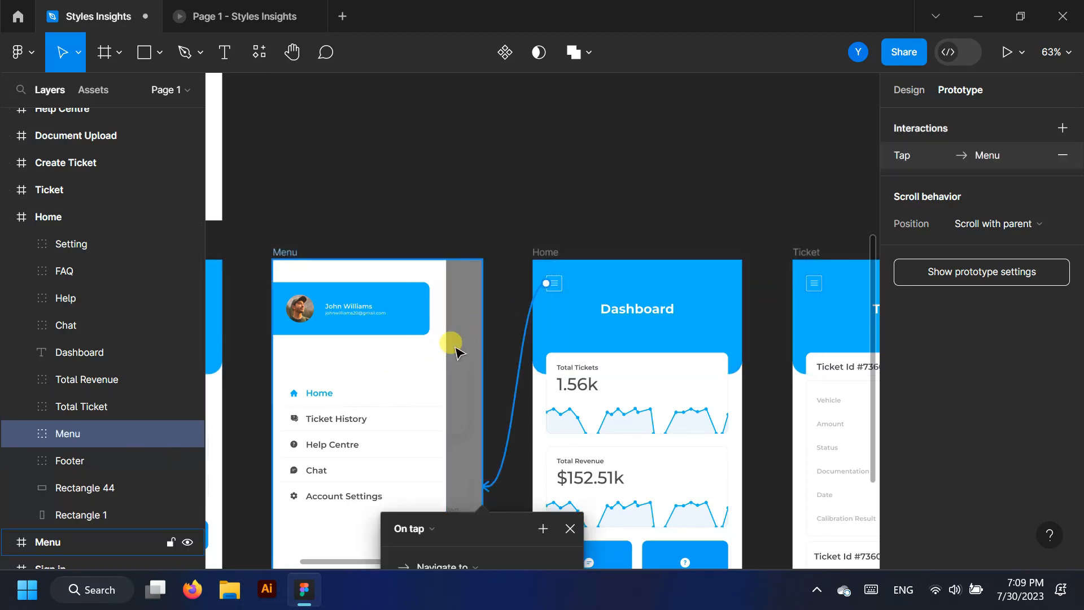
{"action": "scroll", "coordinate": [457, 351], "scroll_direction": "down", "scroll_amount": 3}
{"action": "scroll", "coordinate": [454, 344], "scroll_direction": "down", "scroll_amount": 1}
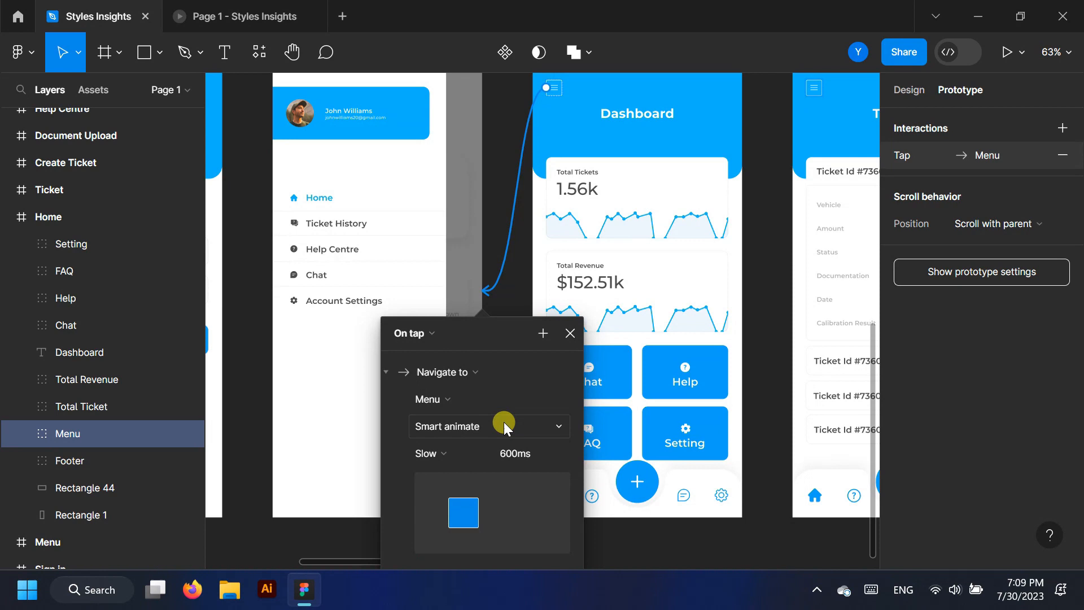
{"action": "left_click", "coordinate": [248, 14]}
After a first preview test, change the menu-icon transition to Push
{"action": "left_click", "coordinate": [462, 114]}
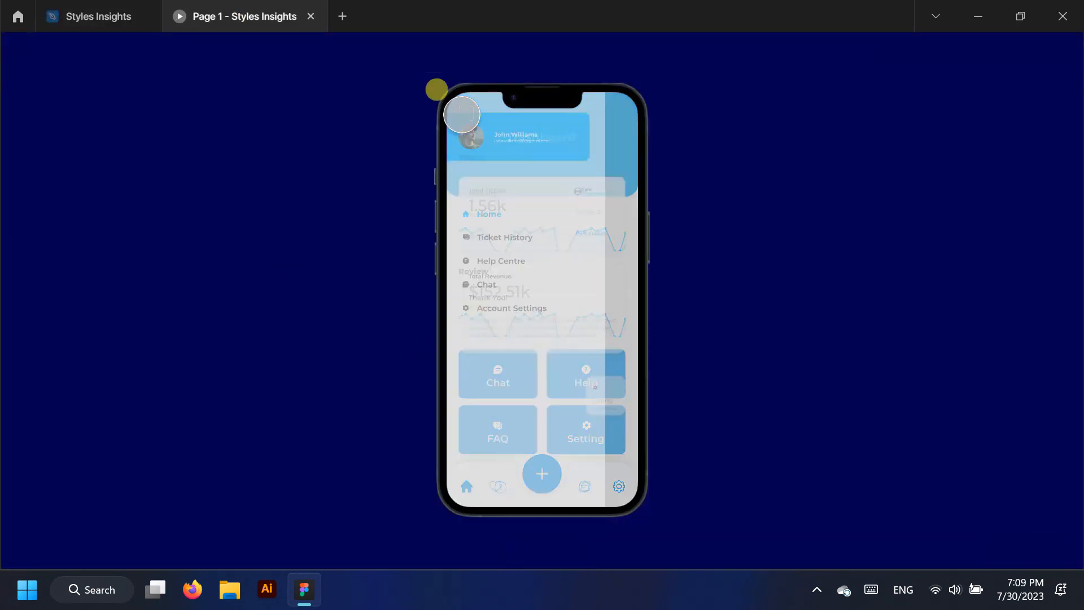
{"action": "left_click", "coordinate": [62, 14]}
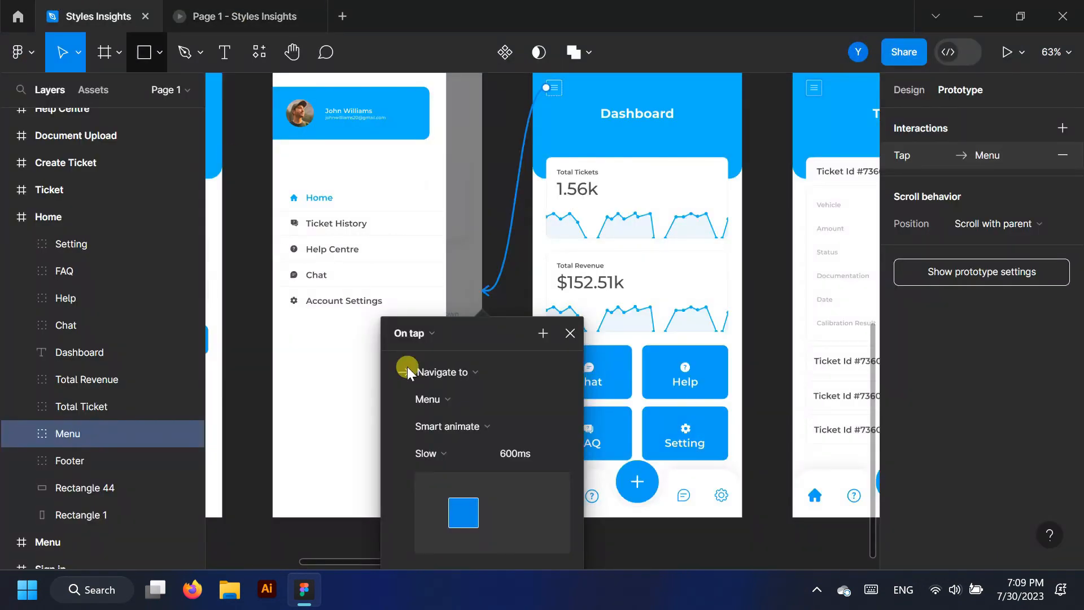
{"action": "left_click", "coordinate": [563, 425]}
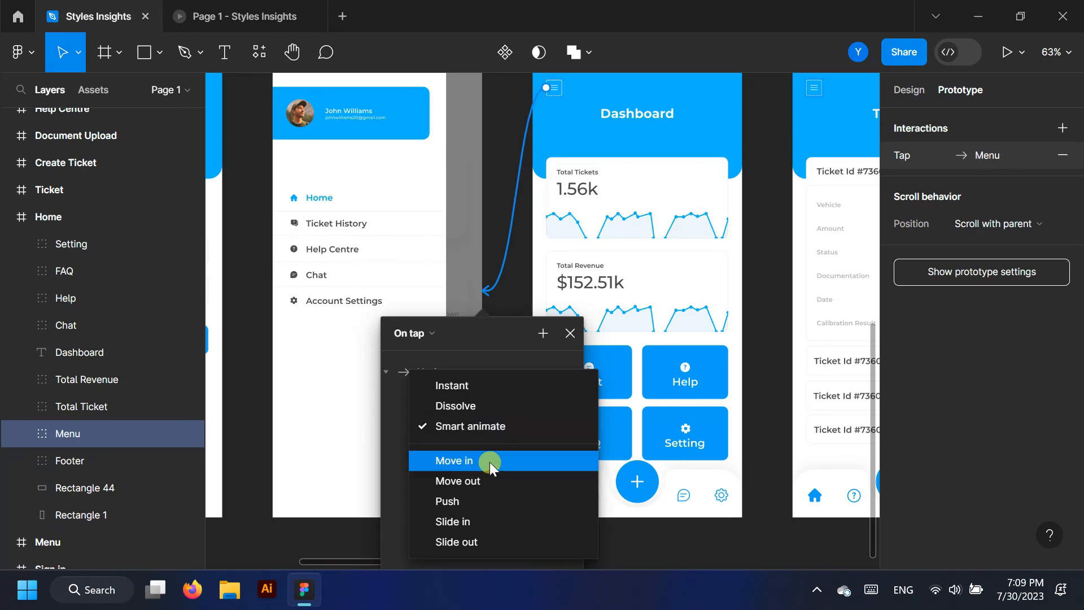
{"action": "left_click", "coordinate": [469, 499]}
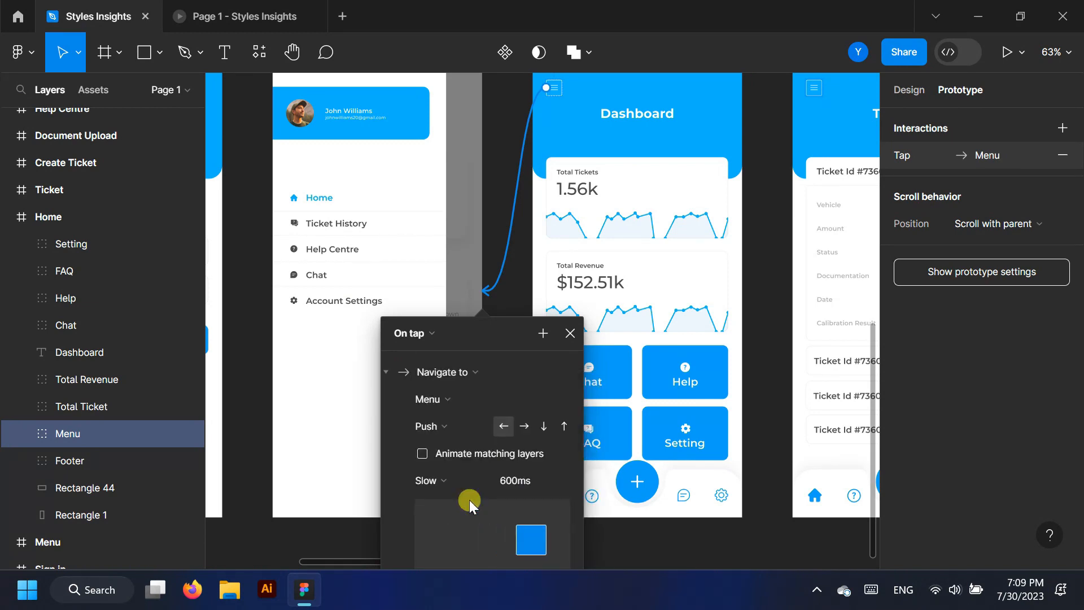
Test the Push menu transition by signing in and opening the side menu in the preview
{"action": "left_click", "coordinate": [240, 14]}
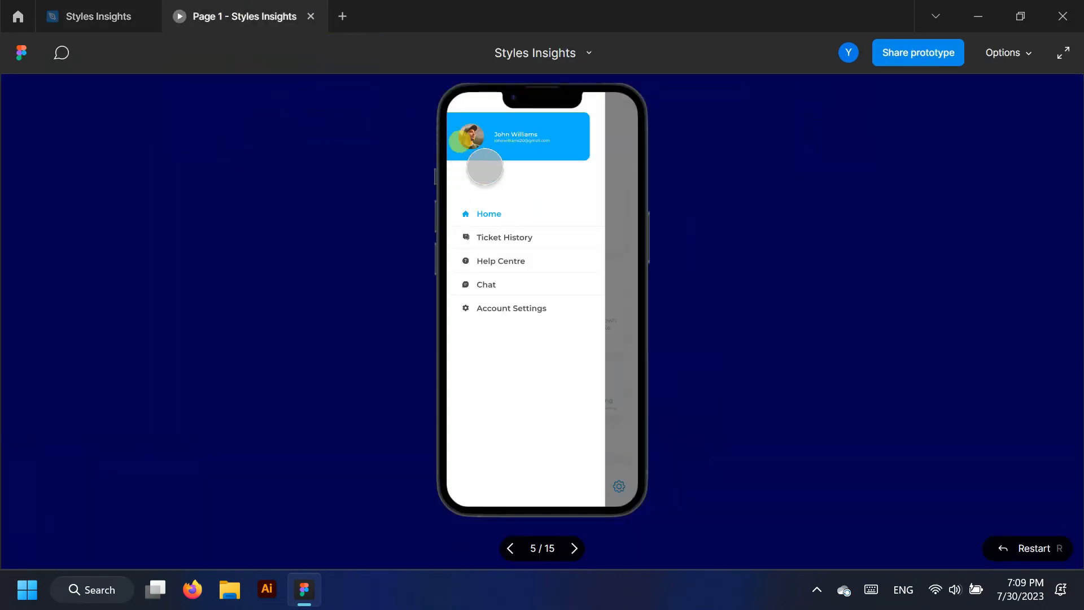
{"action": "left_click", "coordinate": [509, 547]}
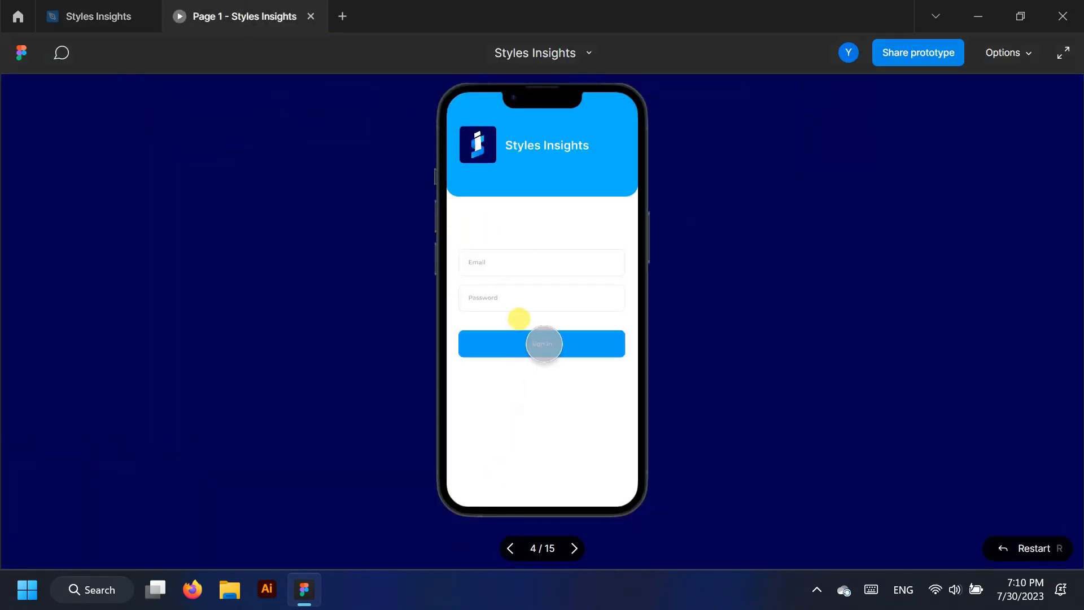
{"action": "left_click", "coordinate": [535, 257]}
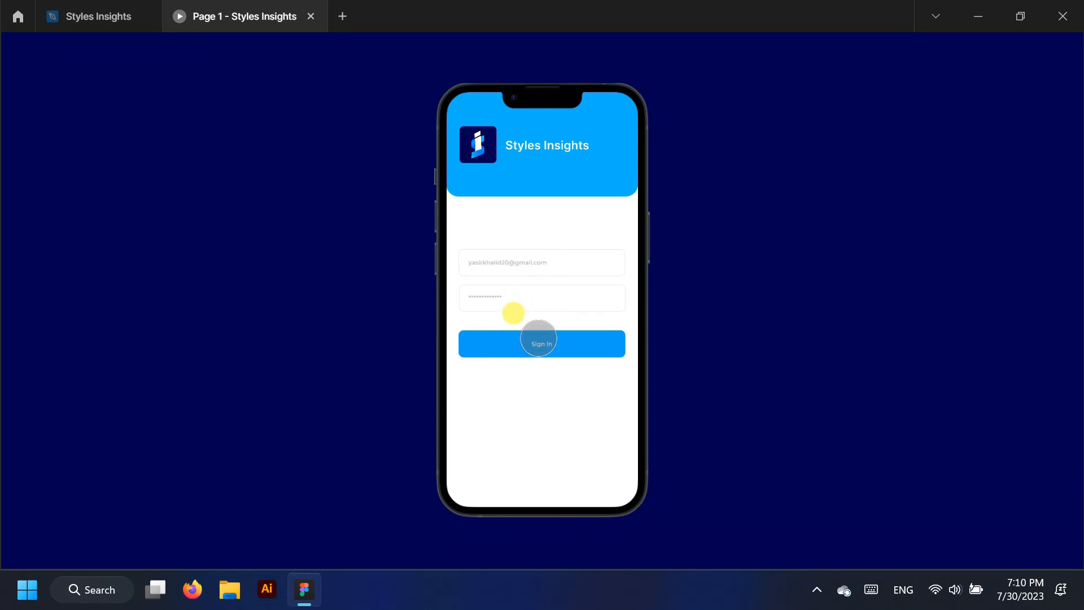
{"action": "left_click", "coordinate": [539, 339]}
{"action": "left_click", "coordinate": [463, 111]}
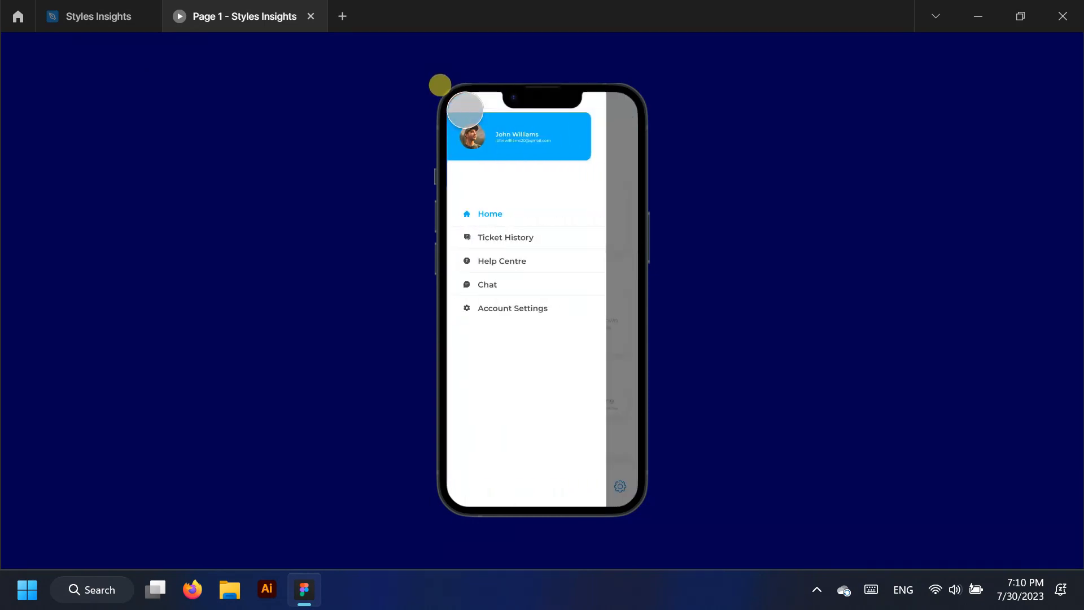
{"action": "left_click", "coordinate": [89, 7]}
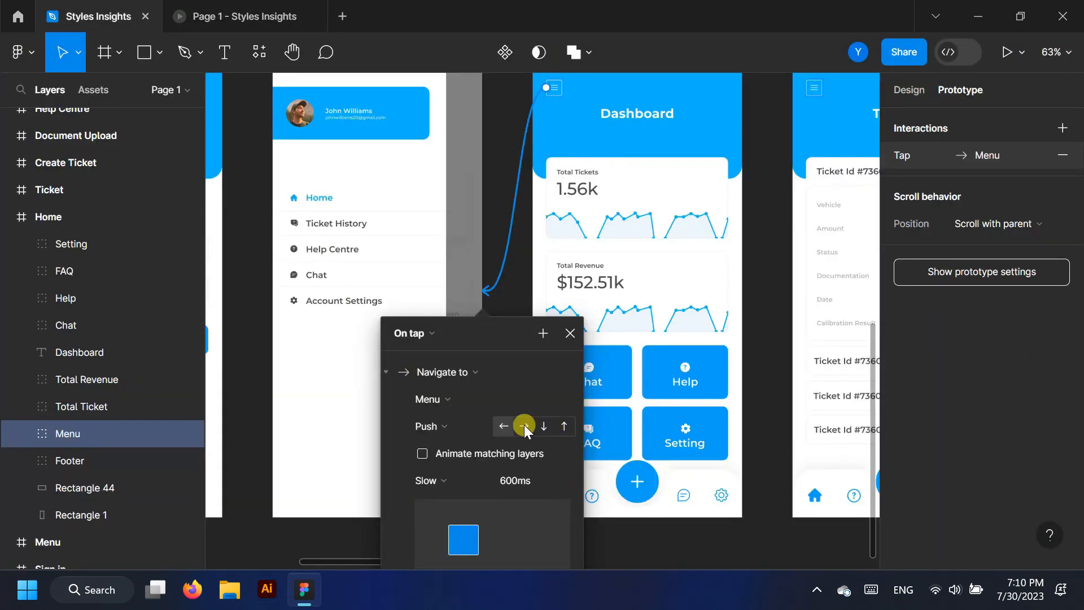
{"action": "left_click", "coordinate": [285, 16]}
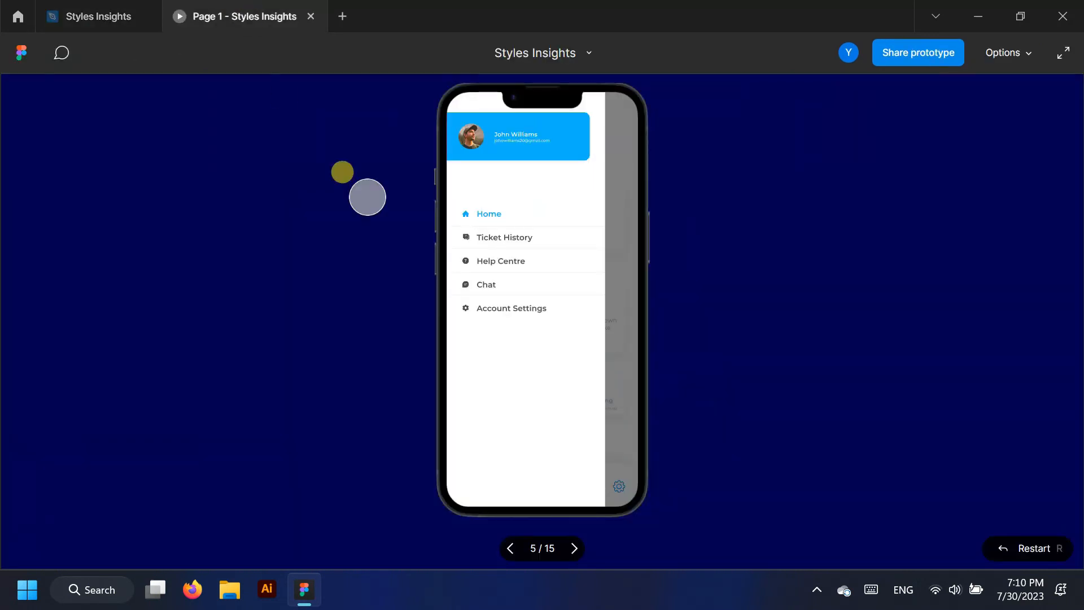
{"action": "left_click", "coordinate": [508, 548]}
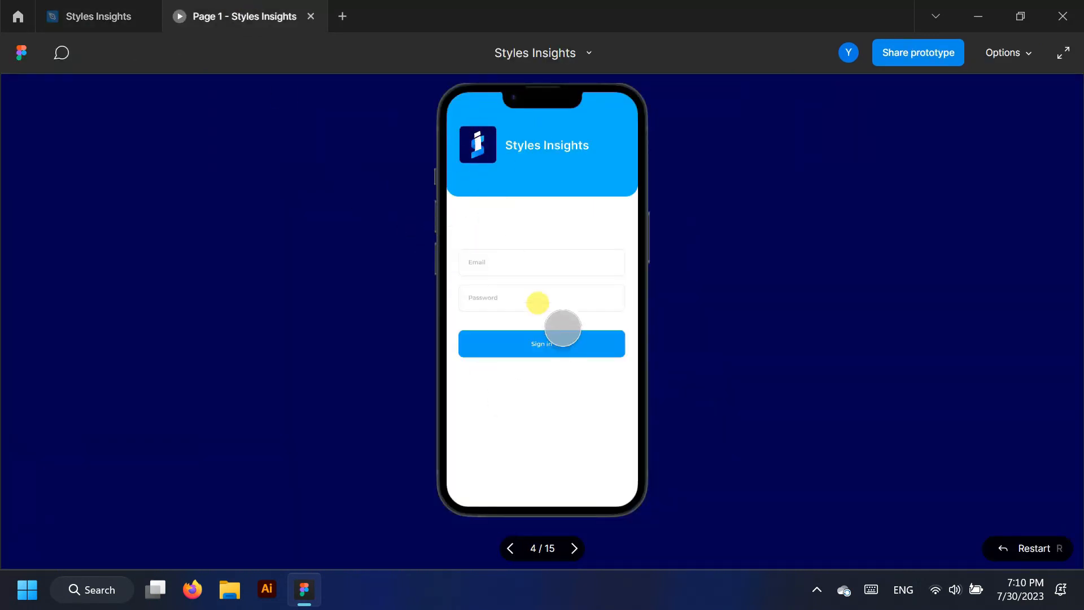
{"action": "left_click", "coordinate": [530, 339]}
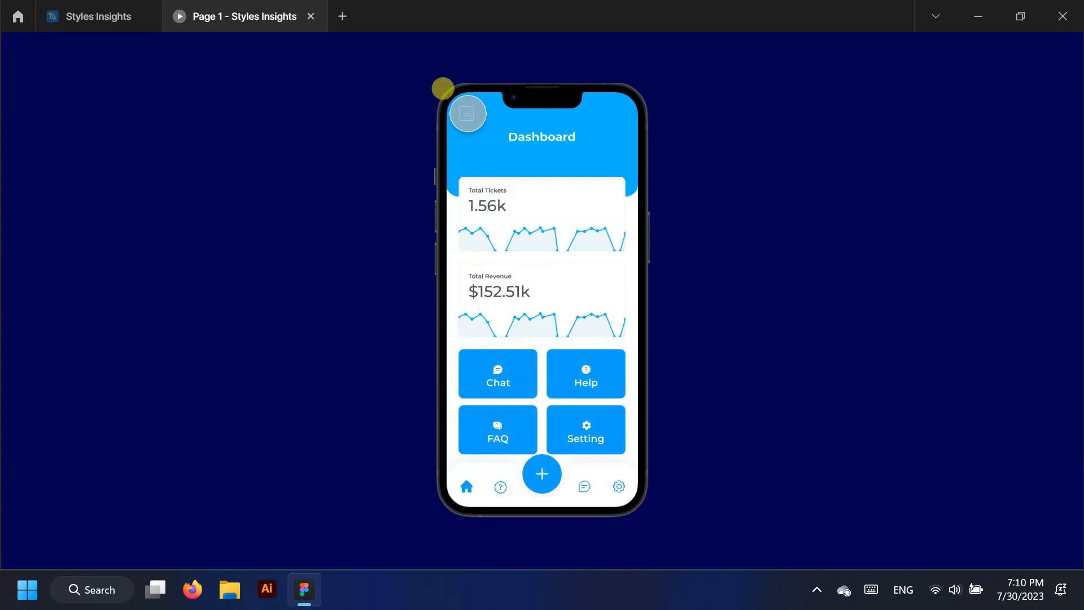
{"action": "left_click", "coordinate": [467, 113]}
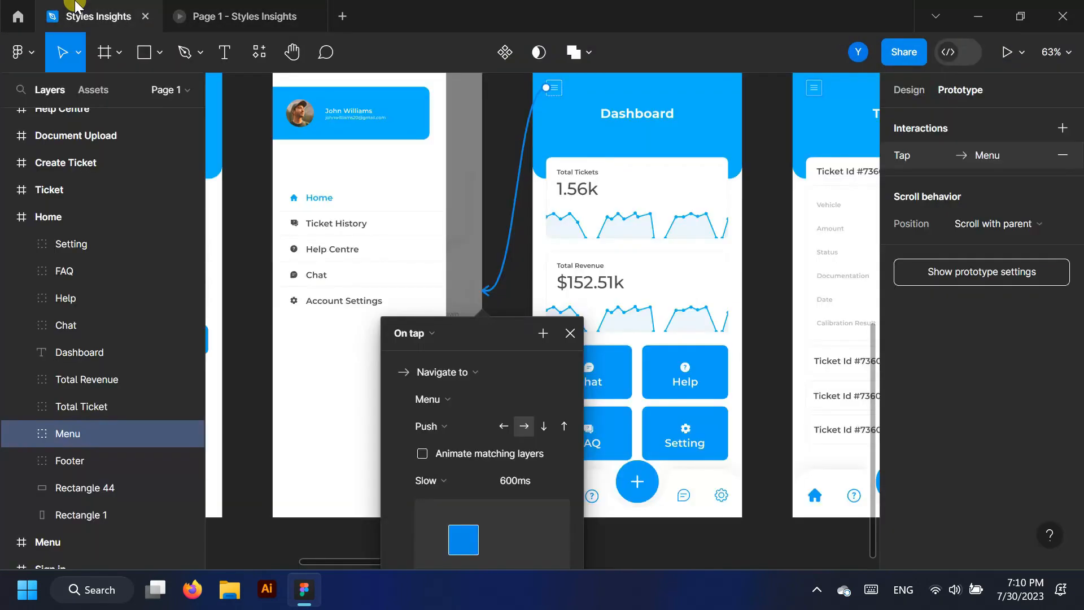
Set the menu transition easing to Gentle 800ms, retest it, and close the tap settings
{"action": "left_click", "coordinate": [484, 491]}
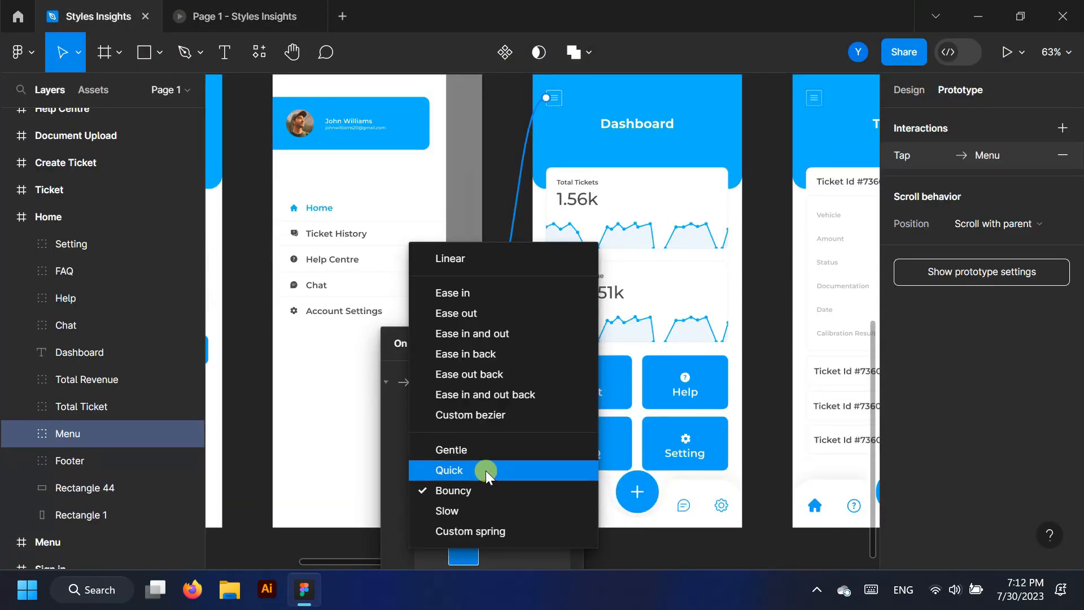
{"action": "left_click", "coordinate": [486, 452]}
{"action": "left_click", "coordinate": [299, 12]}
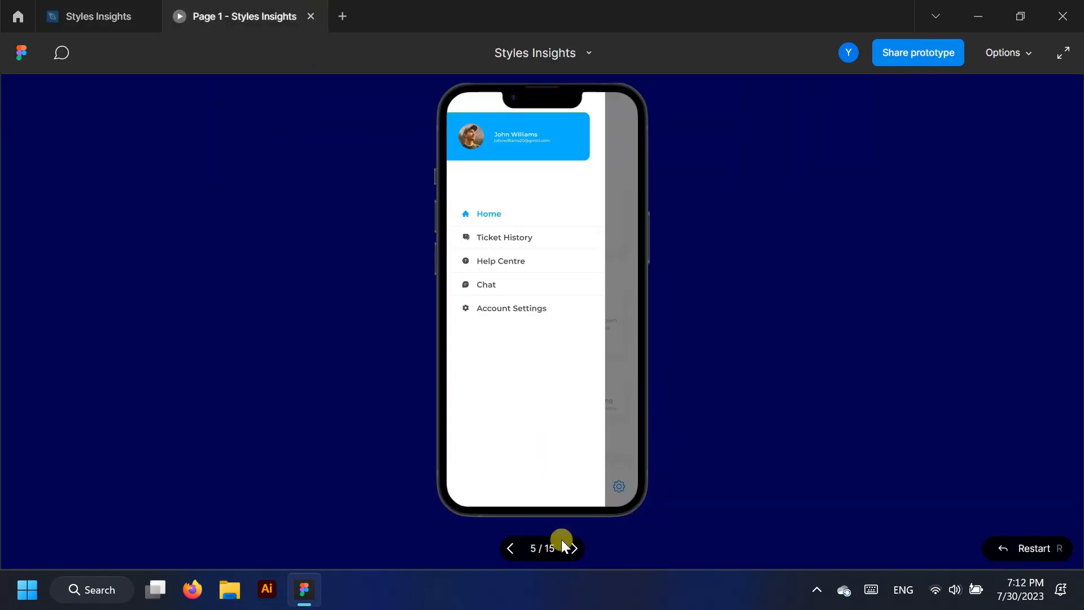
{"action": "left_click", "coordinate": [497, 342]}
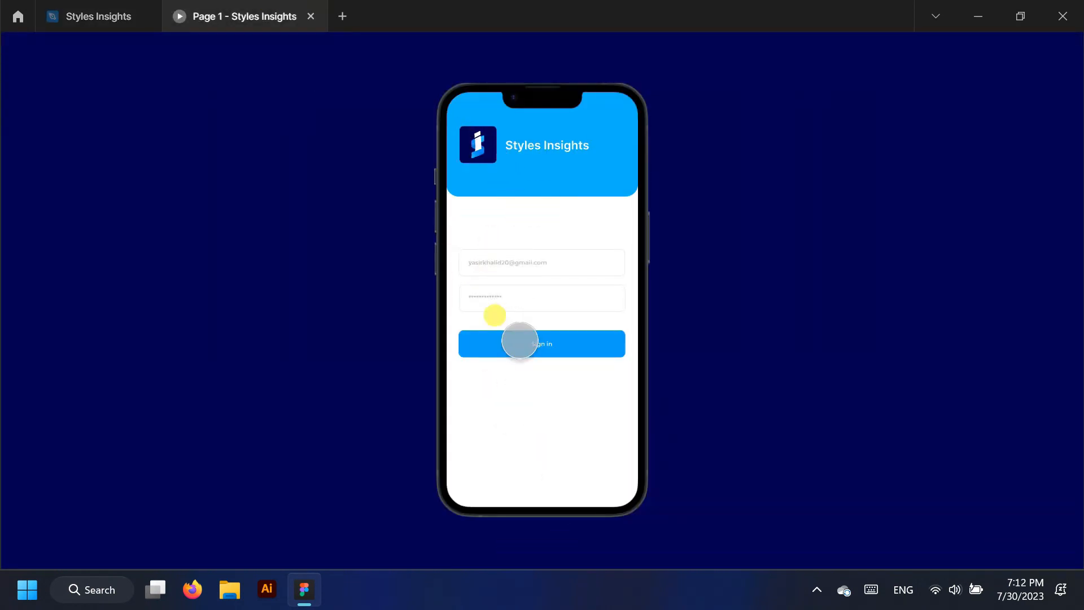
{"action": "left_click", "coordinate": [465, 113]}
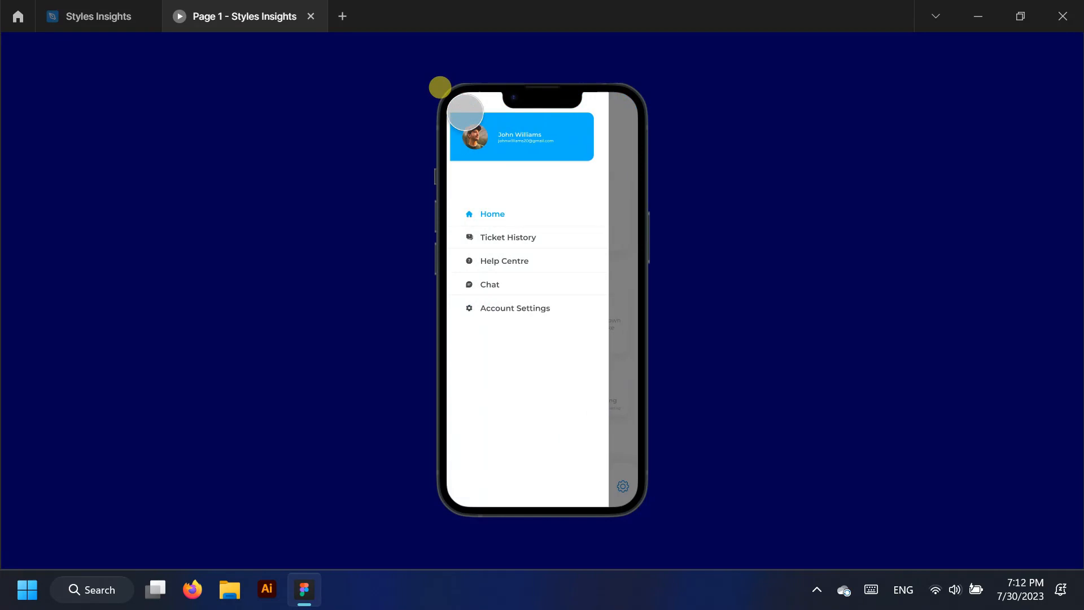
{"action": "left_click", "coordinate": [108, 13]}
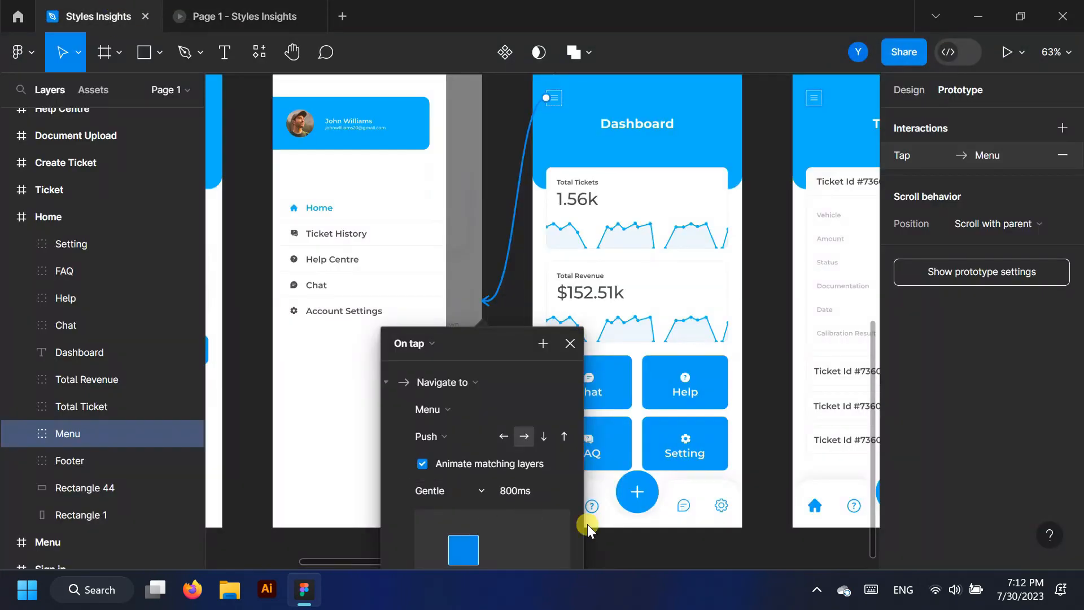
{"action": "left_click", "coordinate": [568, 345]}
{"action": "scroll", "coordinate": [346, 279], "scroll_direction": "down", "scroll_amount": 5, "text": "ctrl"}
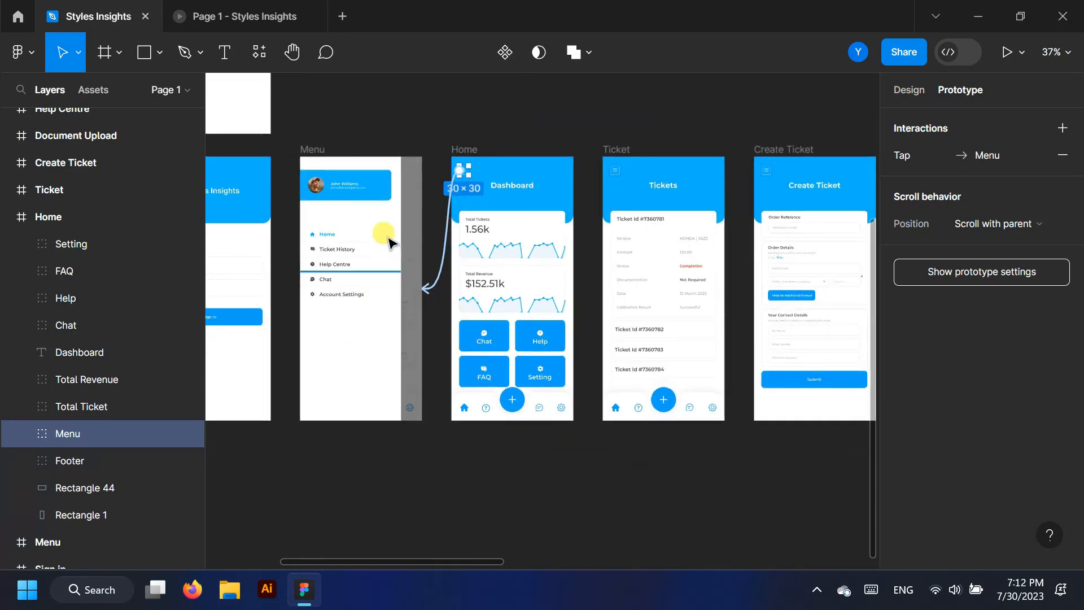
Link the Menu frame back to the Home dashboard with a leftward Push transition
{"action": "scroll", "coordinate": [389, 242], "scroll_direction": "up", "scroll_amount": 4, "text": "ctrl"}
{"action": "left_click", "coordinate": [9, 217]}
{"action": "left_click", "coordinate": [58, 218]}
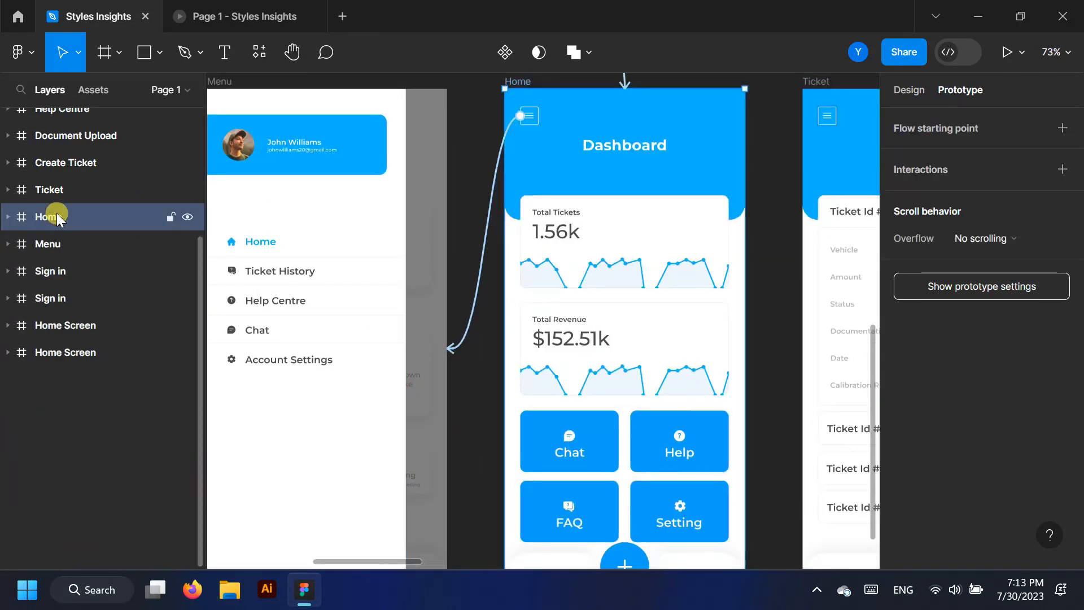
{"action": "left_click", "coordinate": [243, 257]}
{"action": "scroll", "coordinate": [450, 316], "scroll_direction": "down", "scroll_amount": 1}
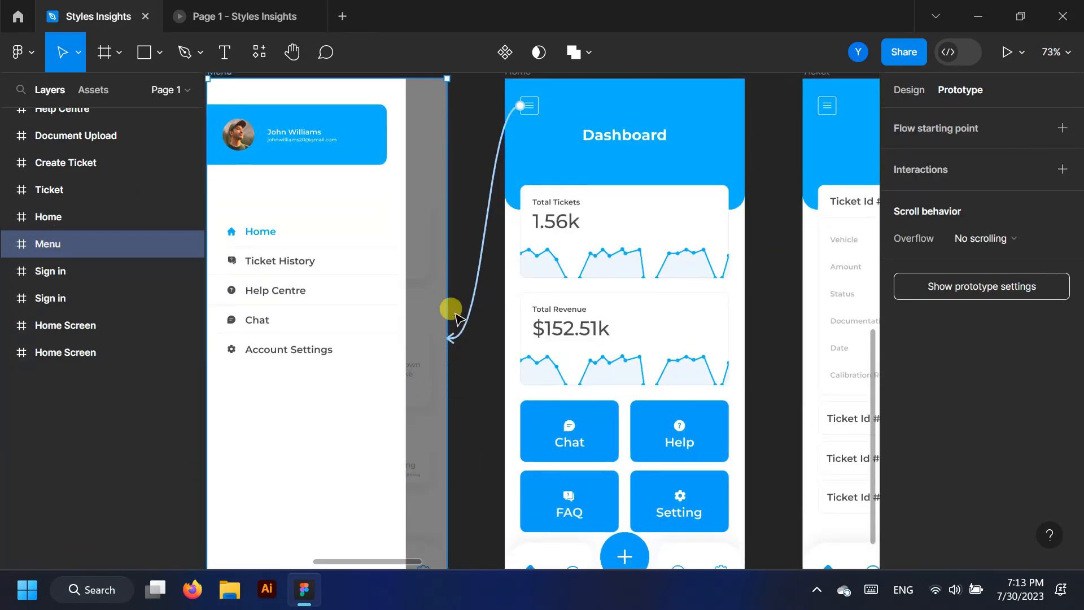
{"action": "left_click_drag", "start_coordinate": [447, 333], "coordinate": [510, 335]}
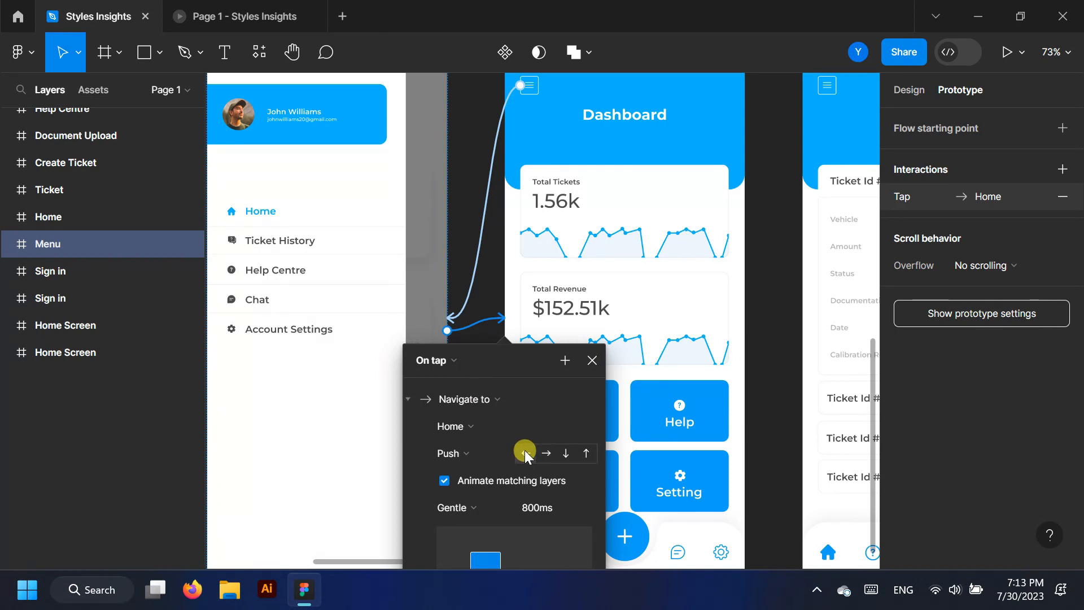
Test opening and closing the side menu several times in the prototype preview
{"action": "left_click", "coordinate": [187, 13]}
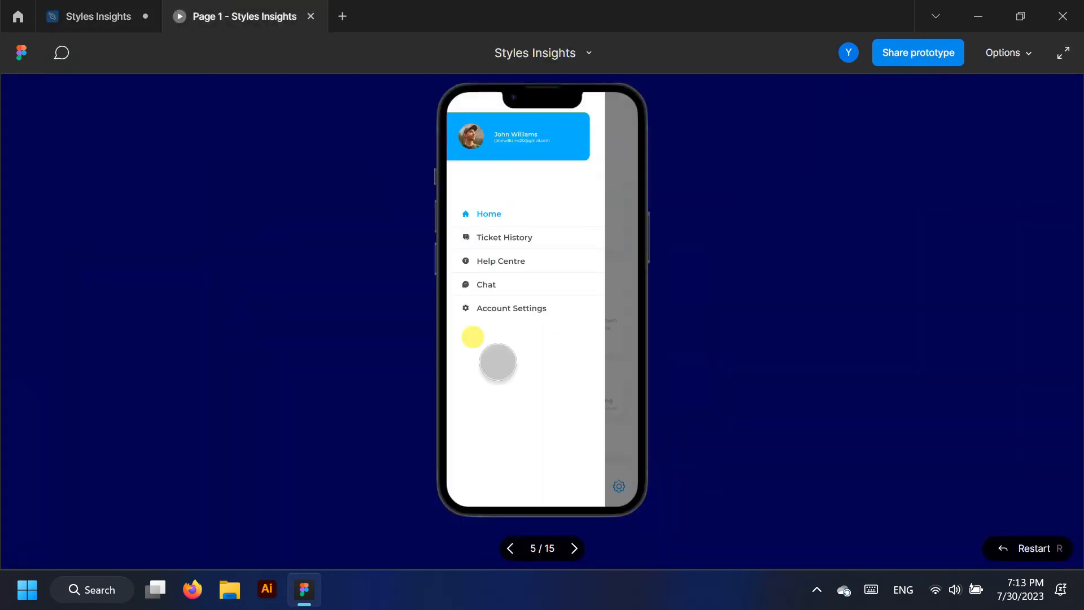
{"action": "left_click", "coordinate": [621, 260]}
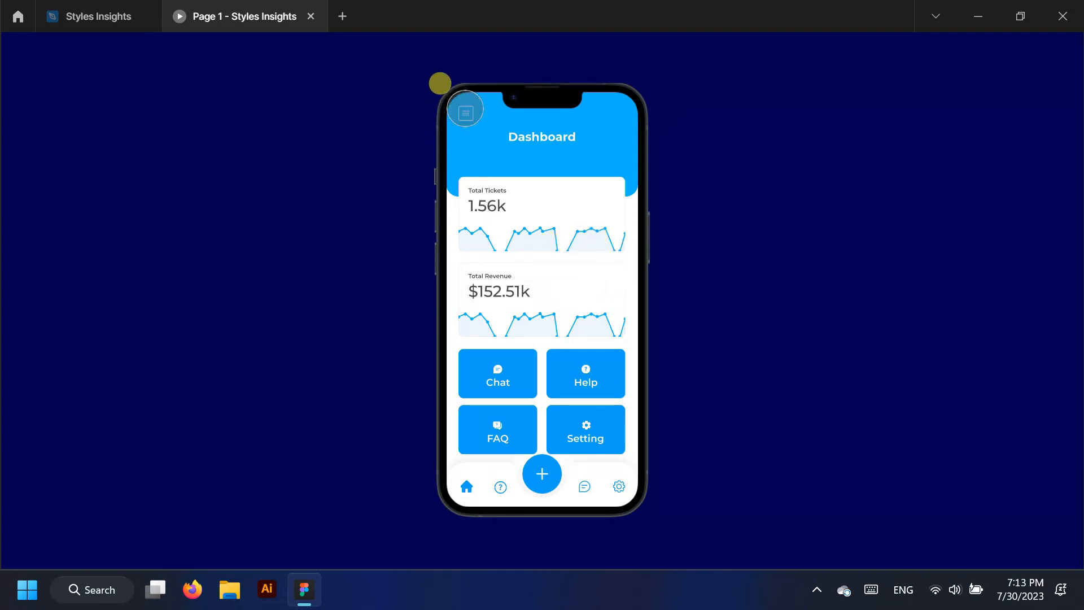
{"action": "left_click", "coordinate": [465, 109]}
{"action": "left_click", "coordinate": [626, 226]}
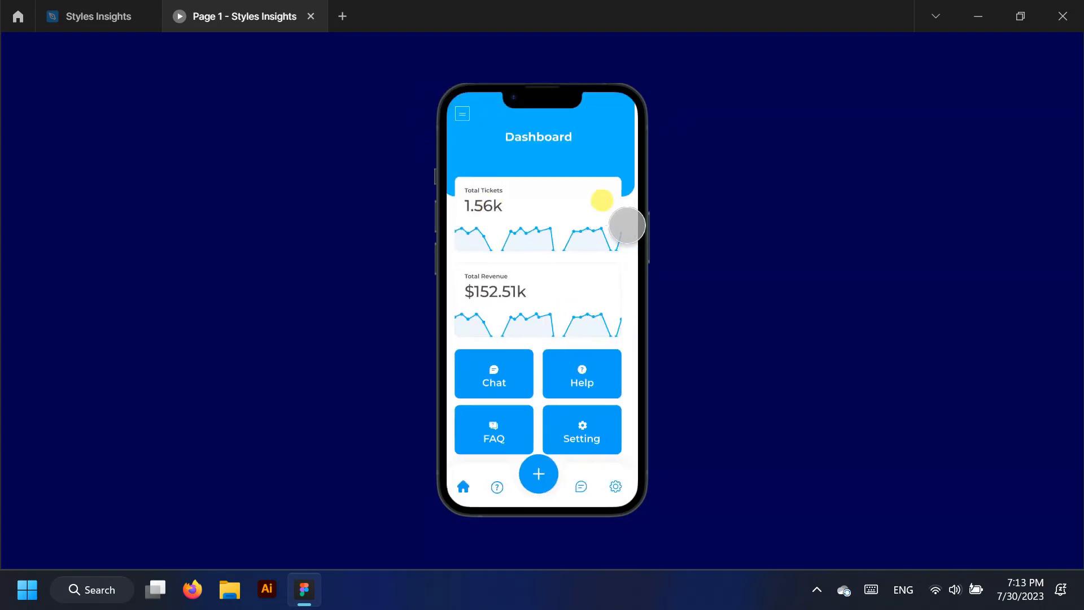
{"action": "left_click", "coordinate": [465, 110]}
{"action": "left_click", "coordinate": [619, 222]}
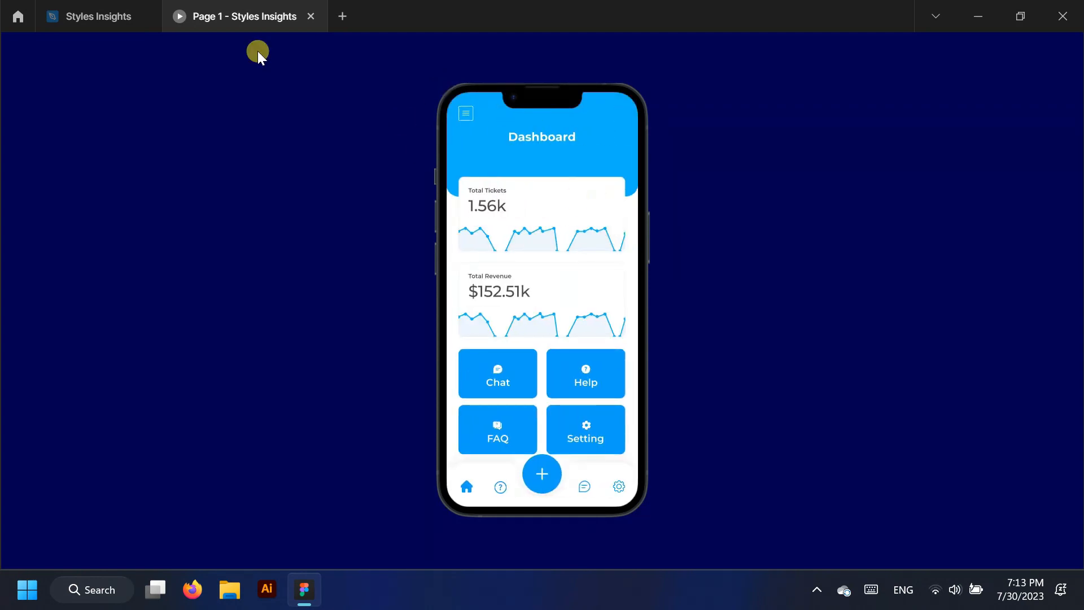
{"action": "left_click", "coordinate": [96, 16]}
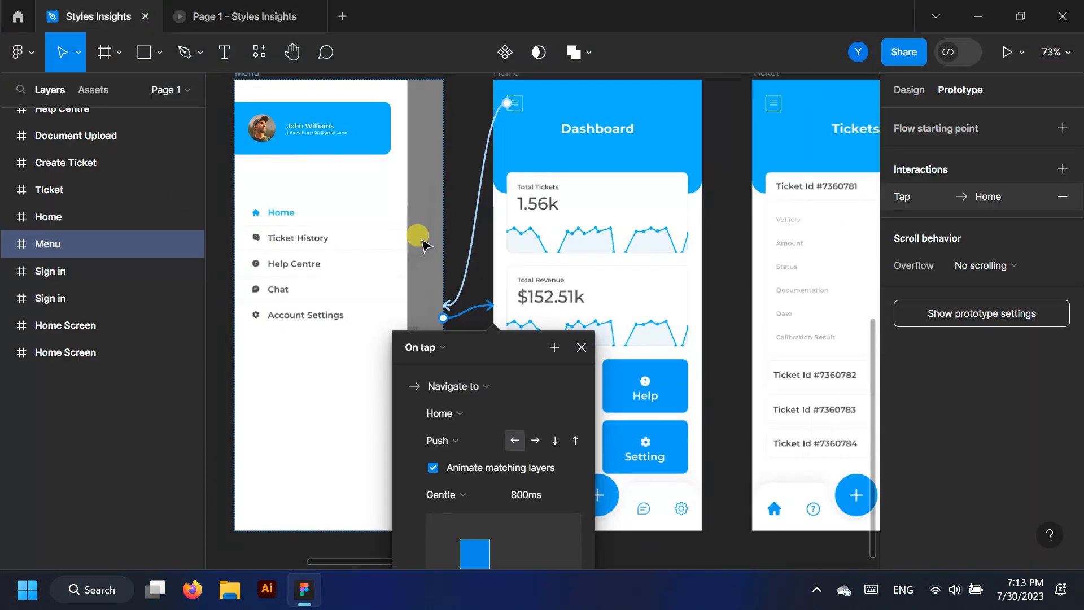
Link the Total Tickets card to the Ticket screen with Smart animate and Slow easing
{"action": "scroll", "coordinate": [422, 244], "scroll_direction": "down", "scroll_amount": 3}
{"action": "left_click", "coordinate": [662, 495]}
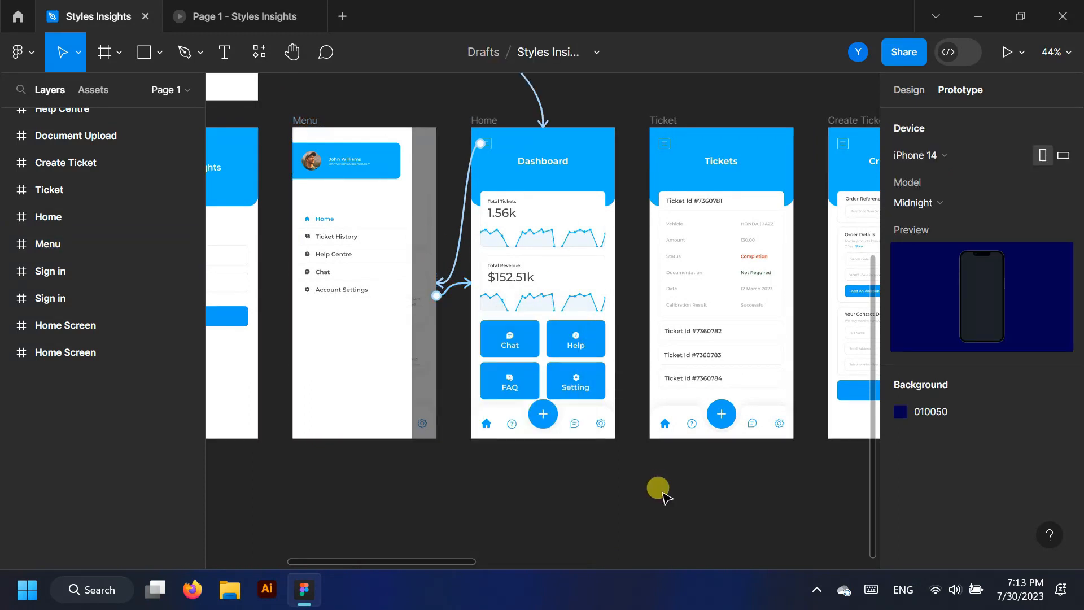
{"action": "scroll", "coordinate": [587, 215], "scroll_direction": "up", "scroll_amount": 3}
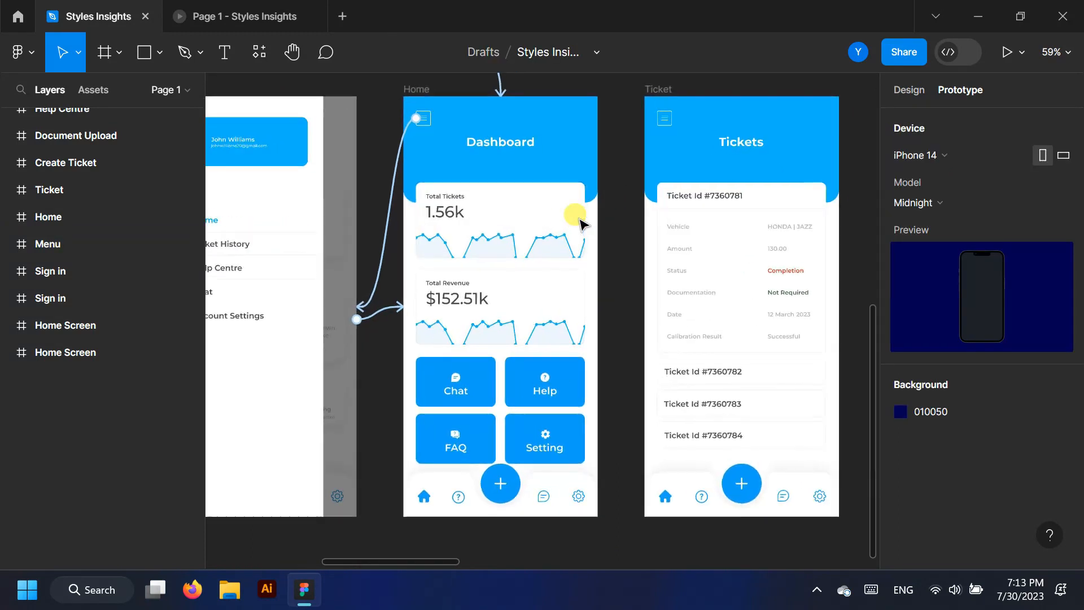
{"action": "left_click_drag", "start_coordinate": [585, 221], "coordinate": [657, 323]}
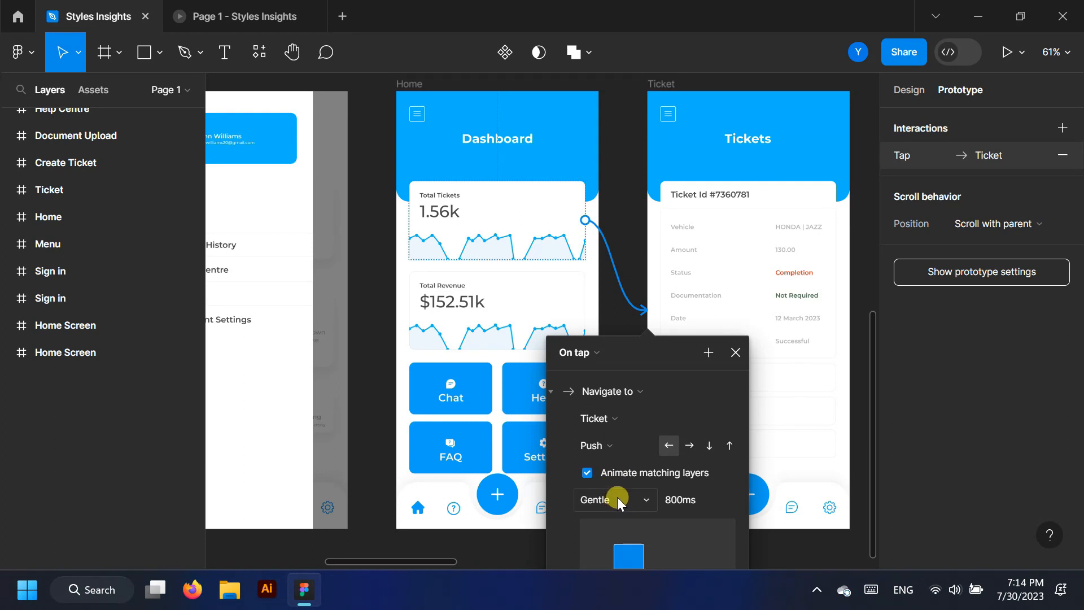
{"action": "left_click", "coordinate": [645, 445]}
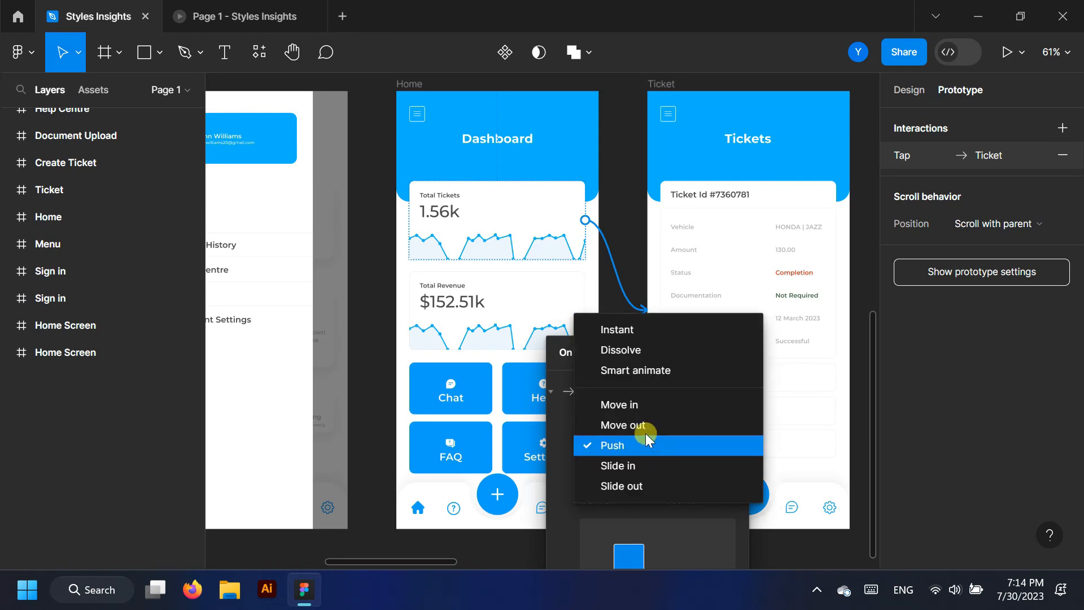
{"action": "left_click", "coordinate": [663, 372]}
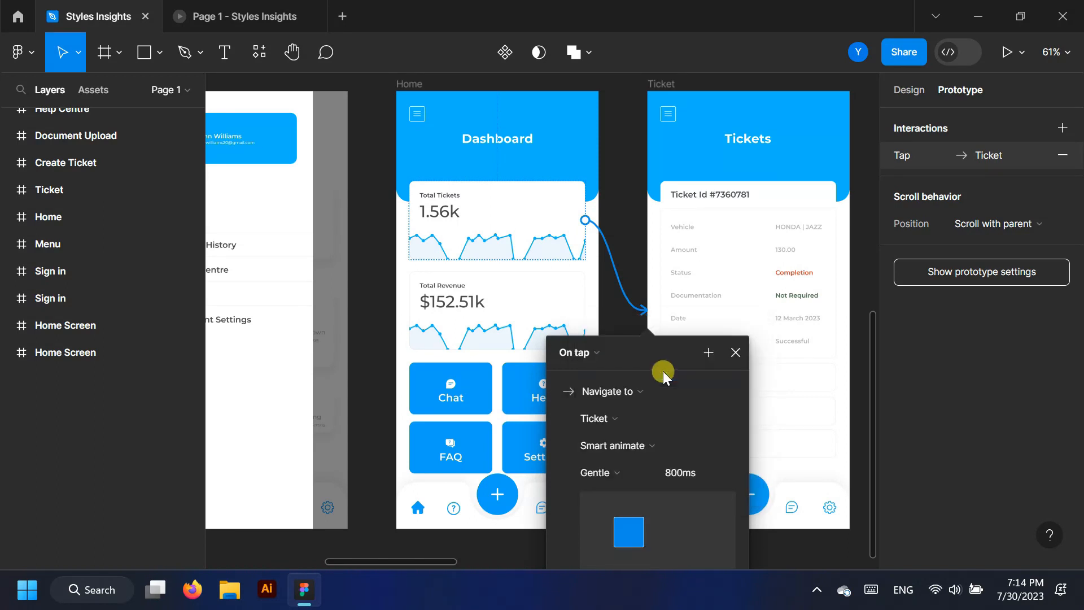
{"action": "left_click", "coordinate": [646, 471]}
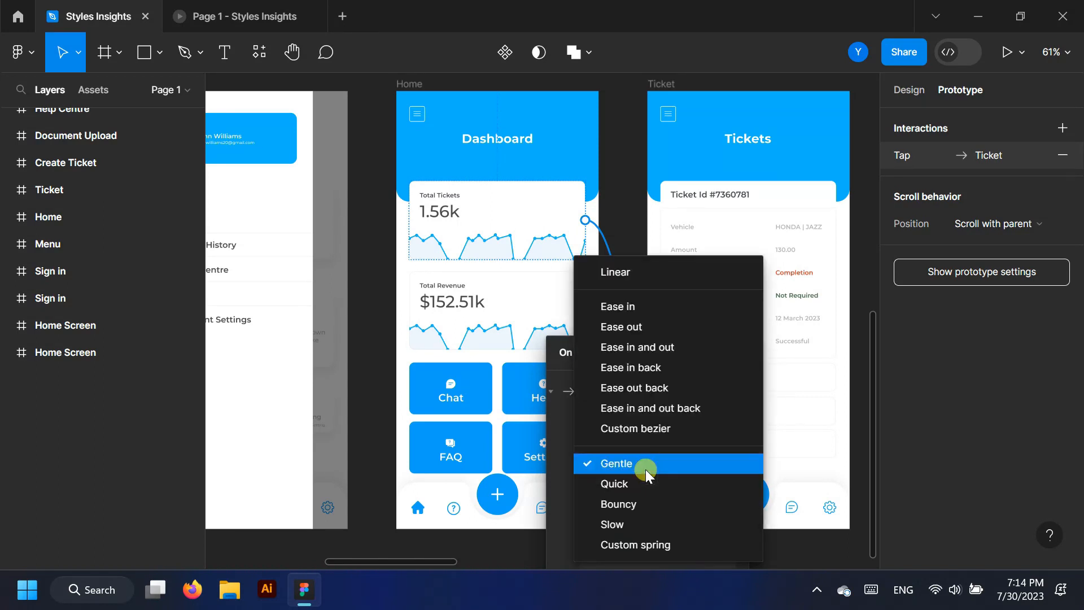
{"action": "left_click", "coordinate": [621, 524]}
Preview the side menu, close it, and tap Total Tickets through to the Tickets screen
{"action": "left_click", "coordinate": [286, 9]}
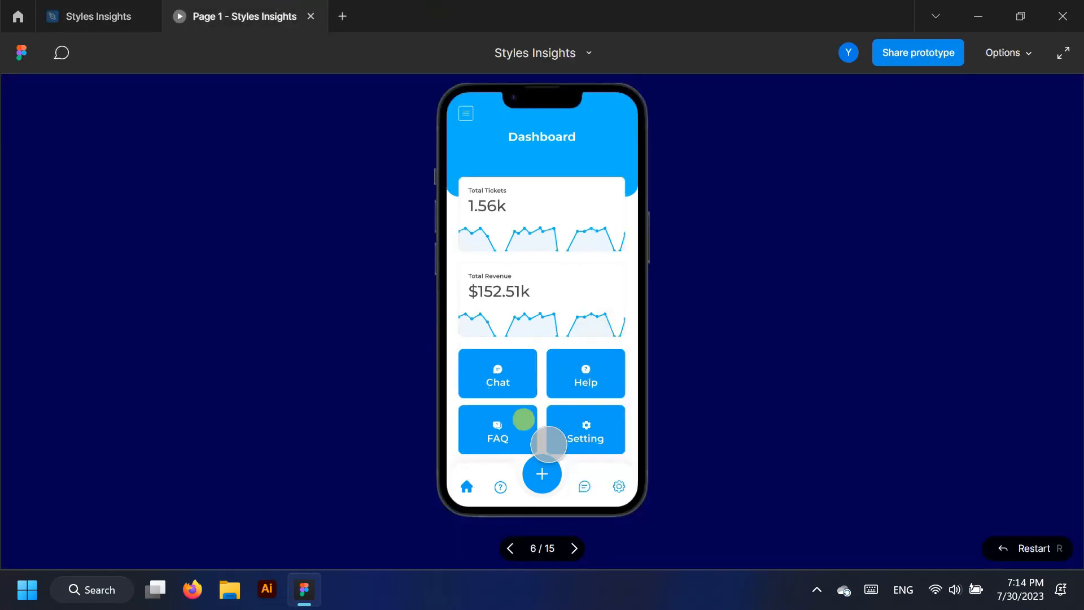
{"action": "left_click", "coordinate": [467, 111]}
{"action": "left_click", "coordinate": [618, 266]}
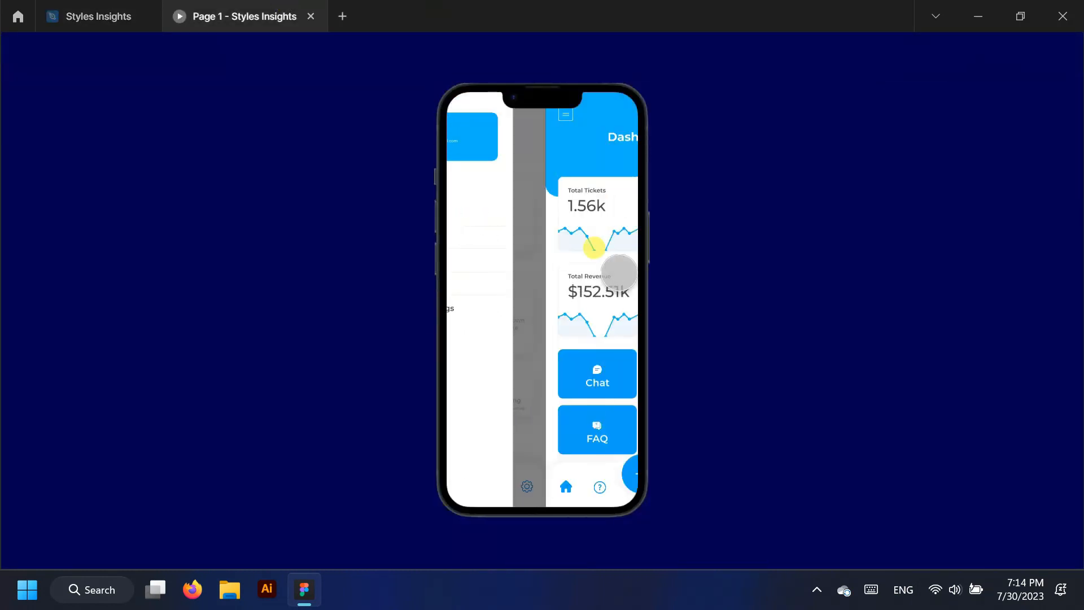
{"action": "left_click", "coordinate": [556, 215]}
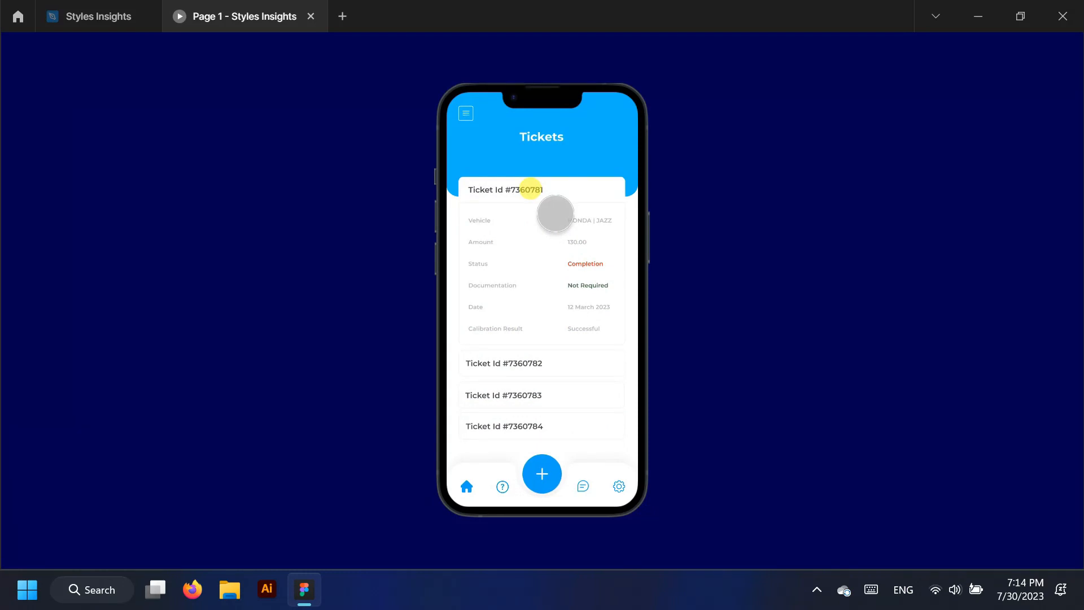
{"action": "left_click", "coordinate": [93, 15]}
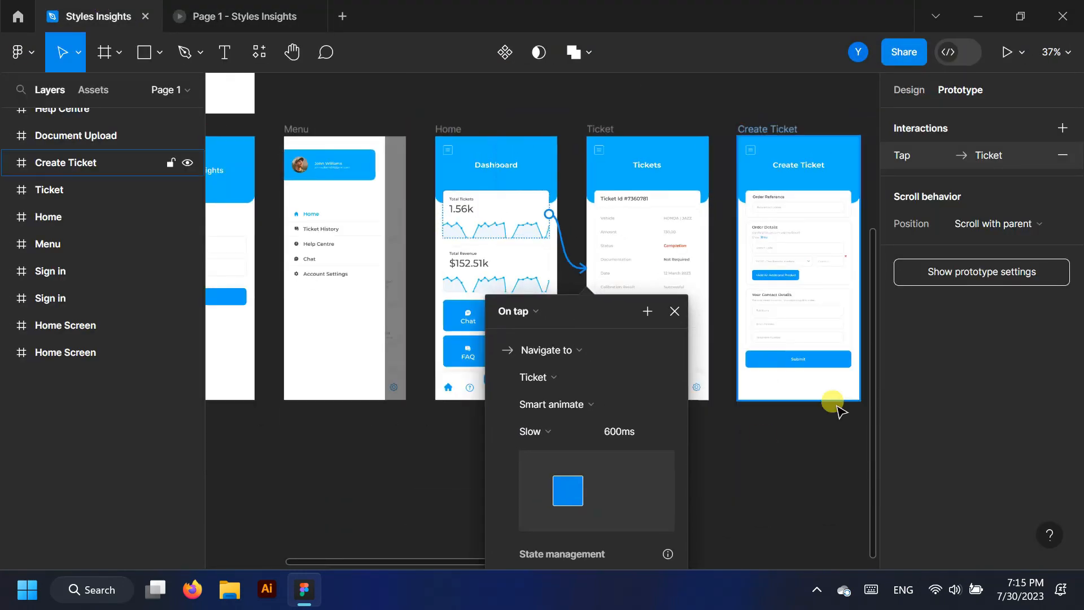
Duplicate the Ticket screen frame with an Alt-drag
{"action": "left_click", "coordinate": [675, 311]}
{"action": "scroll", "coordinate": [717, 435], "scroll_direction": "up", "scroll_amount": 2}
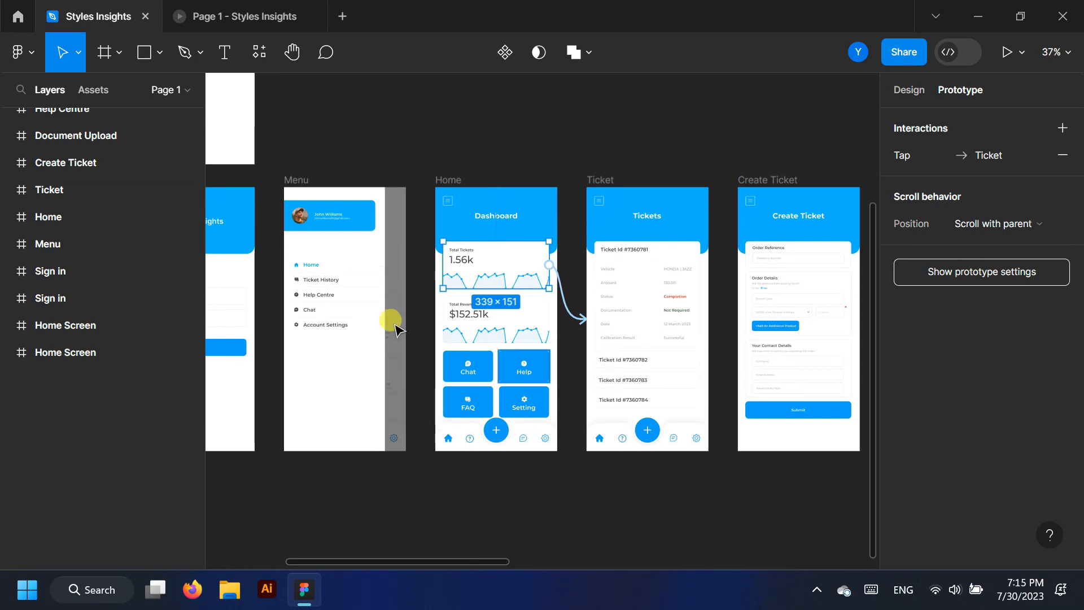
{"action": "left_click", "coordinate": [73, 191]}
{"action": "scroll", "coordinate": [690, 414], "scroll_direction": "up", "scroll_amount": 1}
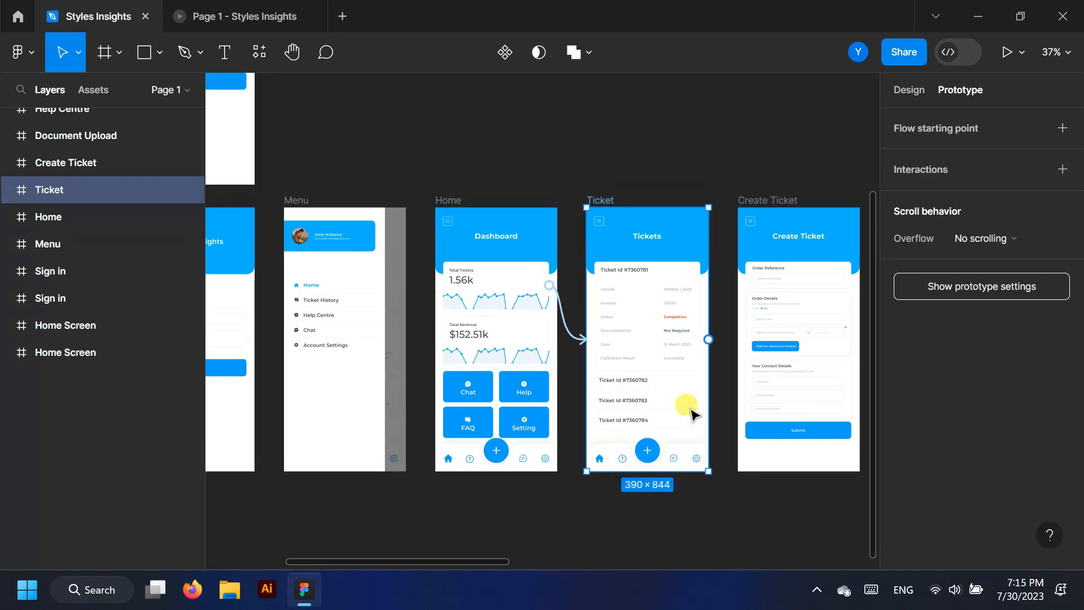
{"action": "scroll", "coordinate": [691, 415], "scroll_direction": "up", "scroll_amount": 1}
{"action": "left_click_drag", "start_coordinate": [649, 252], "coordinate": [664, 219]}
{"action": "scroll", "coordinate": [528, 326], "scroll_direction": "down", "scroll_amount": 5}
{"action": "left_click", "coordinate": [649, 551]}
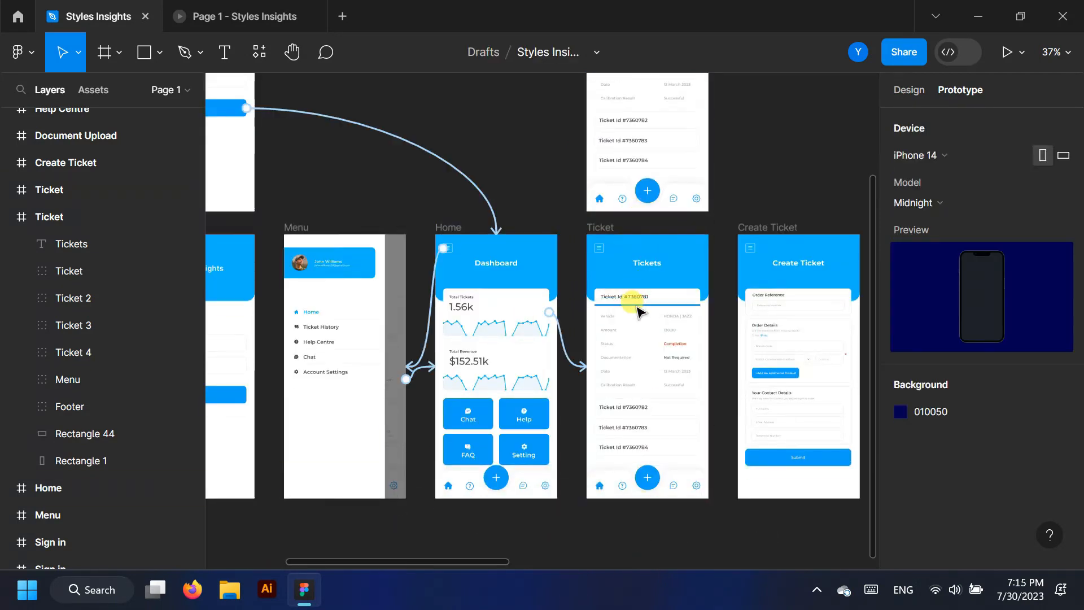
In the copy, delete the first ticket's detail text and its tall card background rectangle
{"action": "scroll", "coordinate": [653, 320], "scroll_direction": "up", "scroll_amount": 5}
{"action": "scroll", "coordinate": [630, 302], "scroll_direction": "down", "scroll_amount": 3}
{"action": "scroll", "coordinate": [632, 311], "scroll_direction": "up", "scroll_amount": 3}
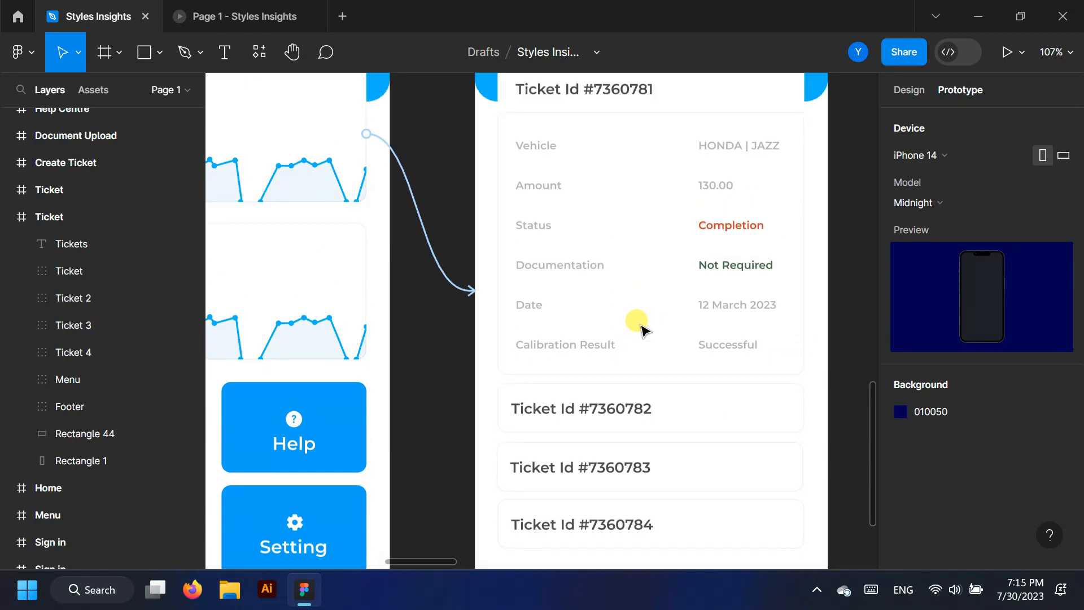
{"action": "left_click", "coordinate": [576, 328]}
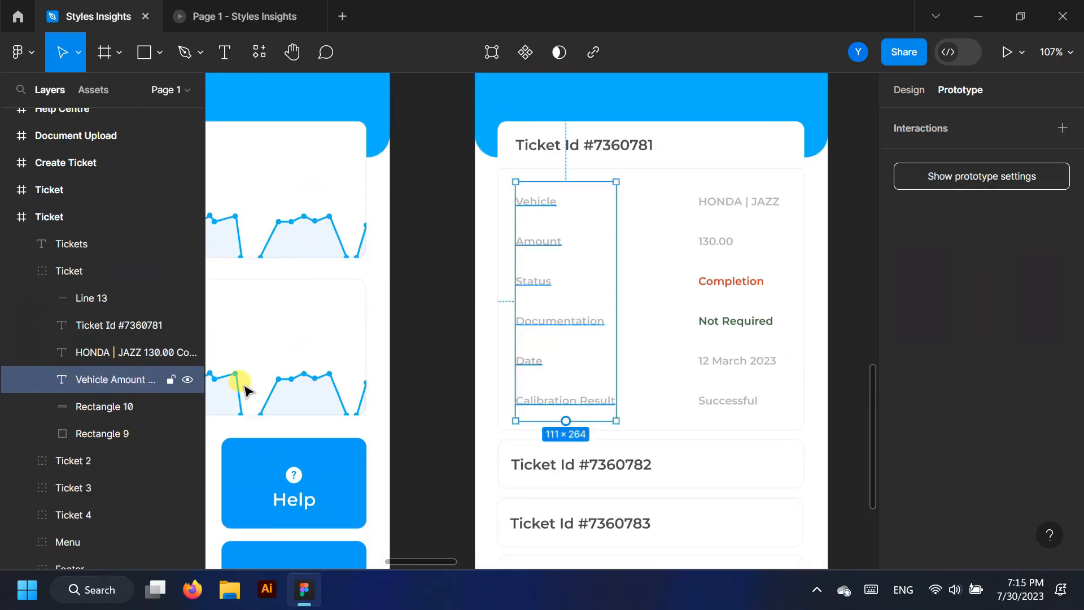
{"action": "left_click", "coordinate": [86, 353], "text": "shift"}
{"action": "key", "text": "Delete"}
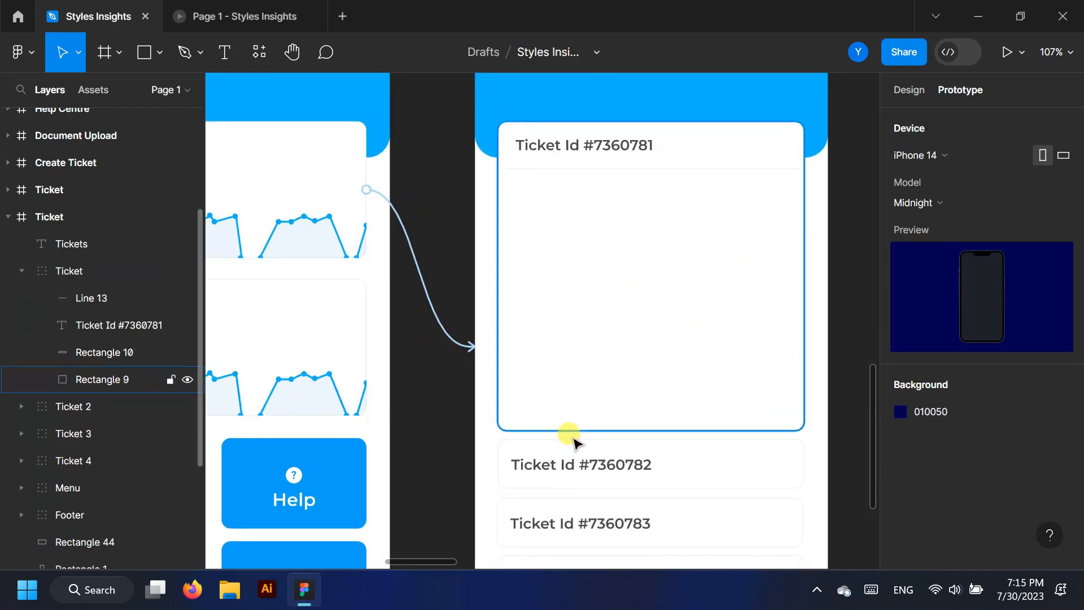
{"action": "left_click", "coordinate": [717, 372]}
{"action": "left_click_drag", "start_coordinate": [679, 429], "coordinate": [711, 182]}
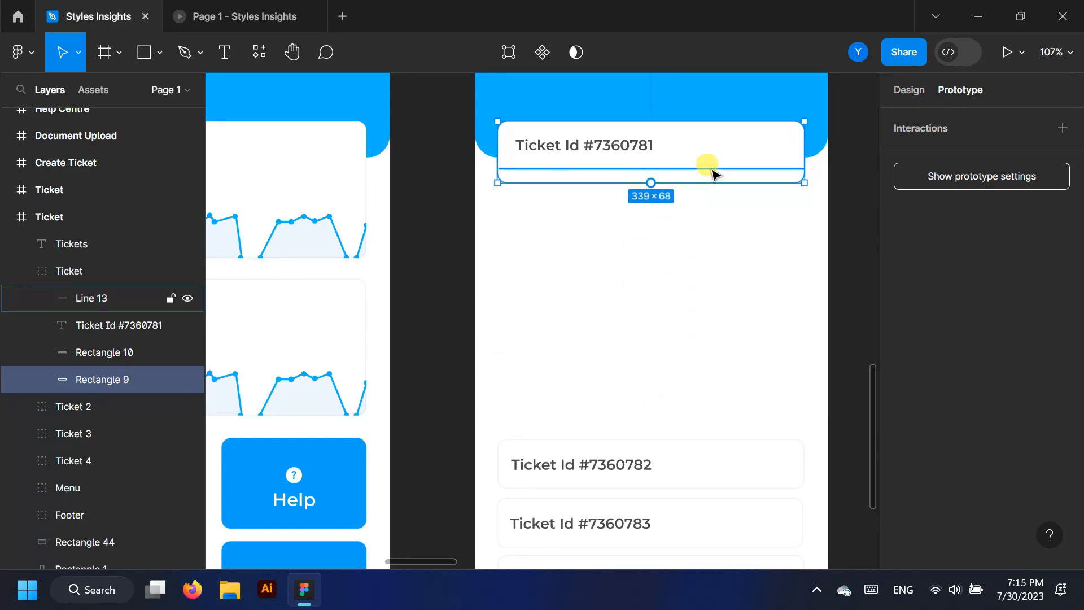
{"action": "key", "text": "Delete"}
Delete the divider line under the ticket title and collapse the first ticket's layers
{"action": "left_click", "coordinate": [706, 156]}
{"action": "scroll", "coordinate": [689, 151], "scroll_direction": "up", "scroll_amount": 3}
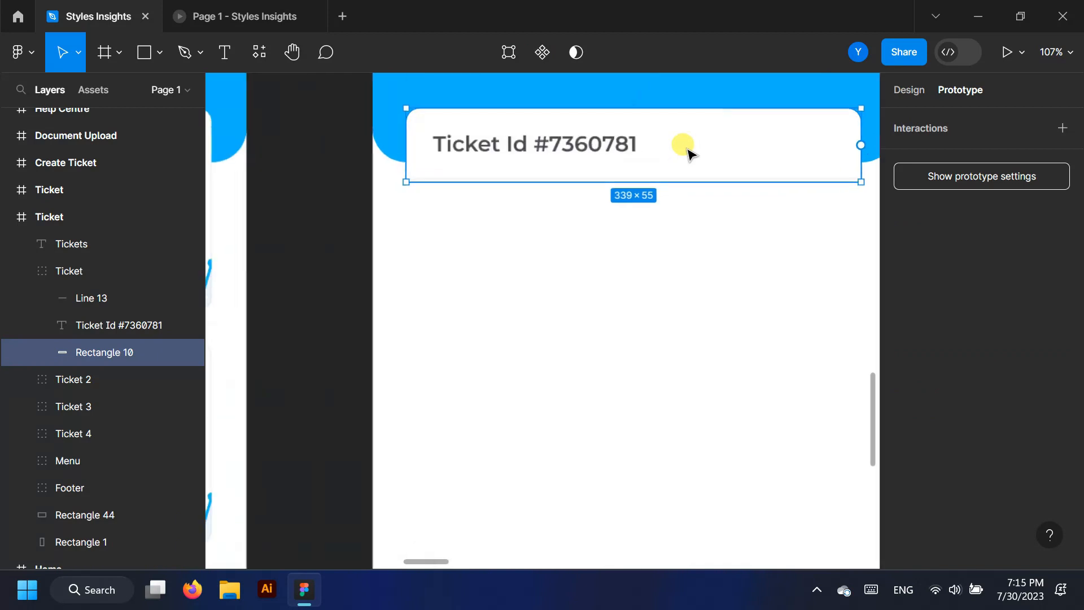
{"action": "scroll", "coordinate": [689, 153], "scroll_direction": "up", "scroll_amount": 3}
{"action": "left_click", "coordinate": [690, 199]}
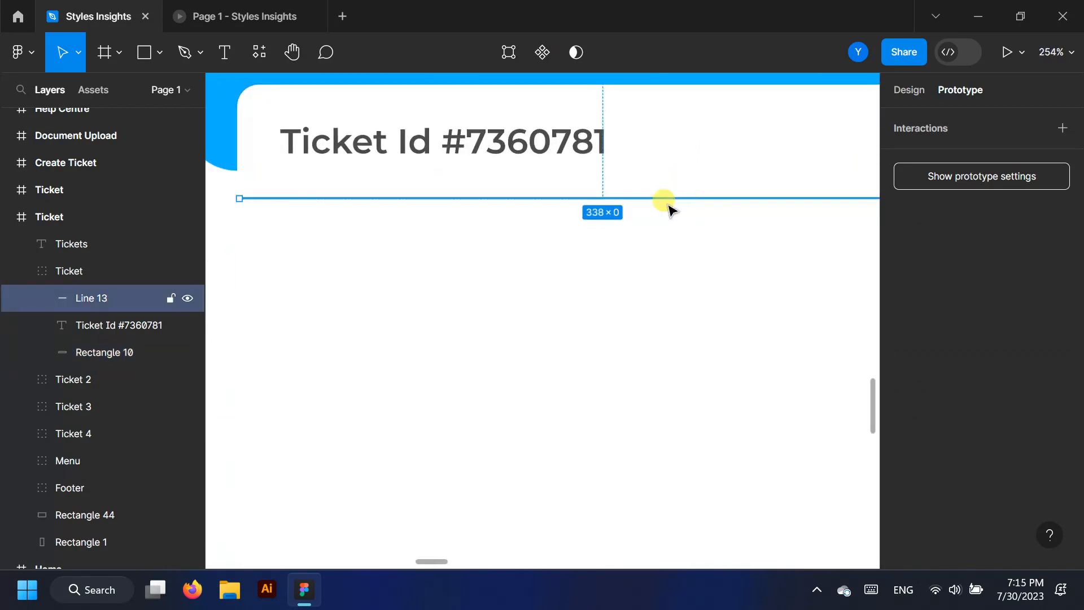
{"action": "key", "text": "Delete"}
{"action": "scroll", "coordinate": [511, 305], "scroll_direction": "down", "scroll_amount": 5}
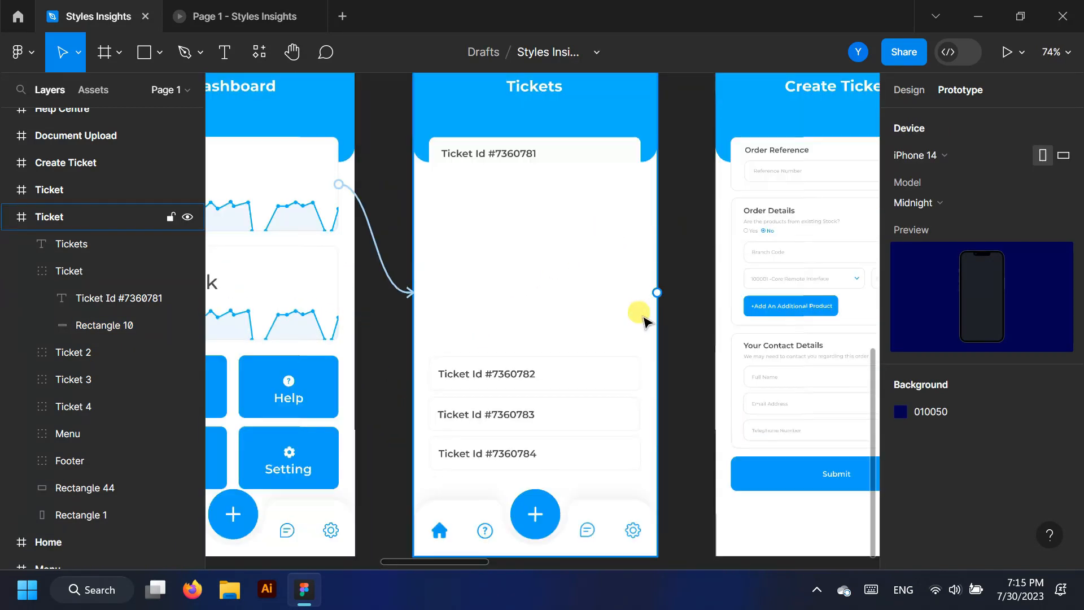
{"action": "scroll", "coordinate": [603, 164], "scroll_direction": "up", "scroll_amount": 1}
{"action": "left_click", "coordinate": [600, 163]}
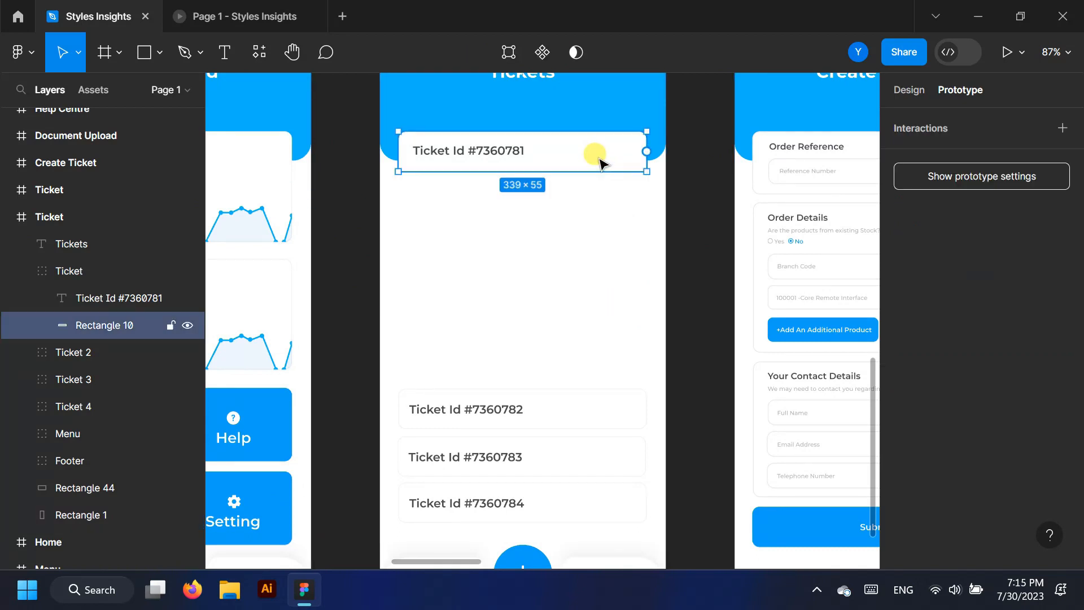
{"action": "left_click", "coordinate": [76, 267]}
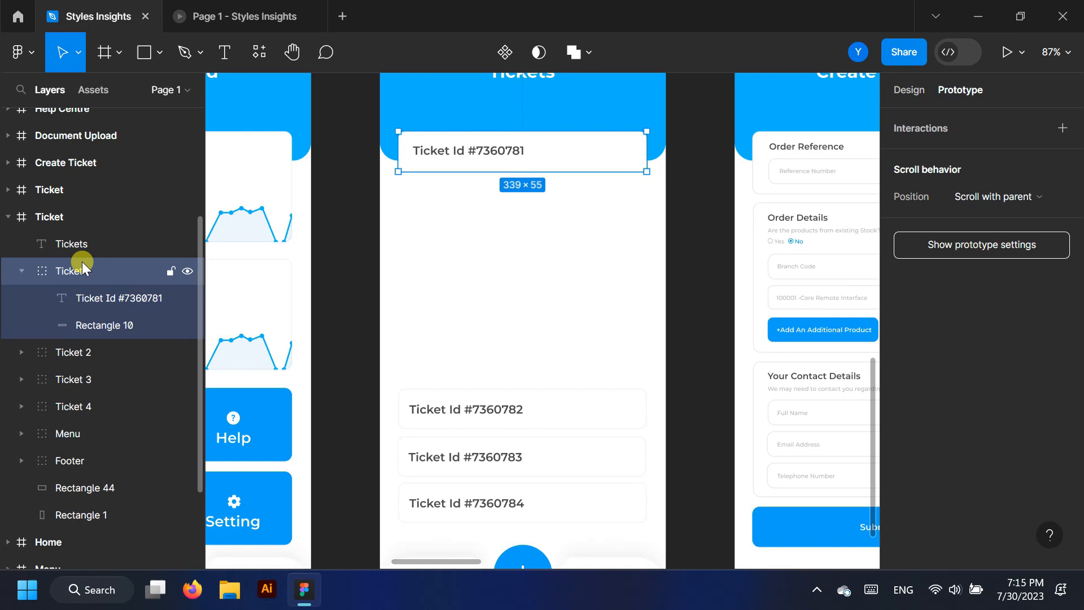
{"action": "left_click", "coordinate": [23, 269]}
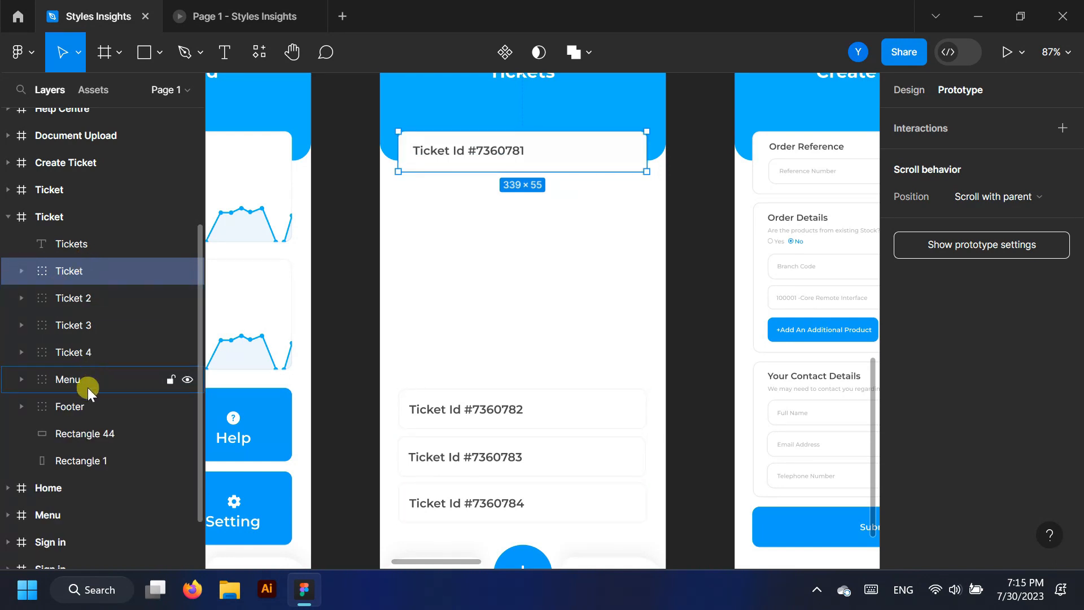
Move Tickets 2–4 up, delete the first ticket, and duplicate Ticket 4 below the list
{"action": "left_click", "coordinate": [83, 351]}
{"action": "left_click", "coordinate": [83, 299], "text": "shift"}
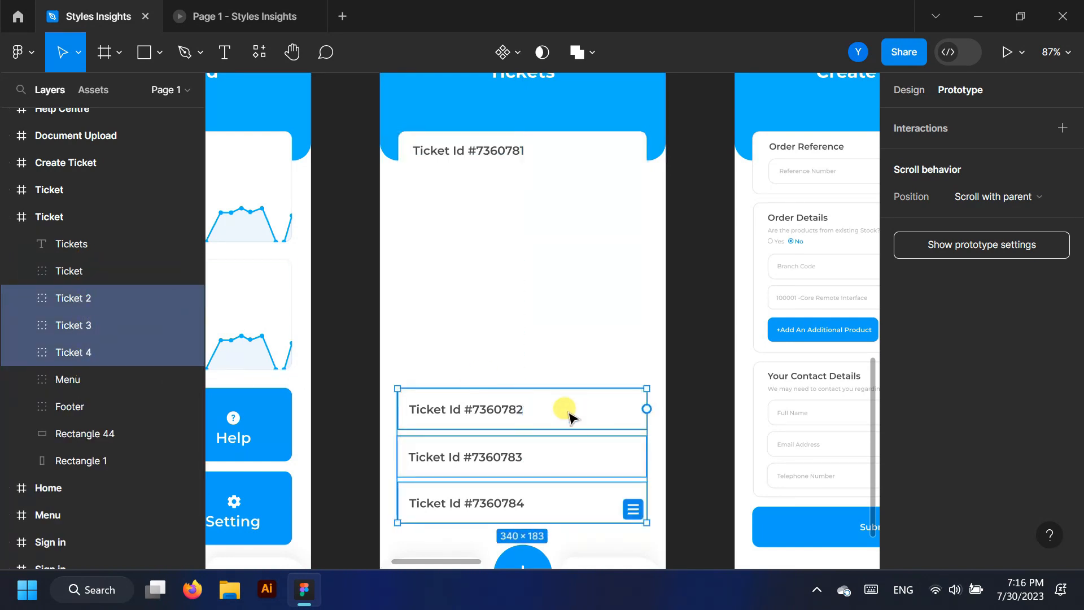
{"action": "left_click_drag", "start_coordinate": [569, 416], "coordinate": [569, 159]}
{"action": "left_click", "coordinate": [76, 270]}
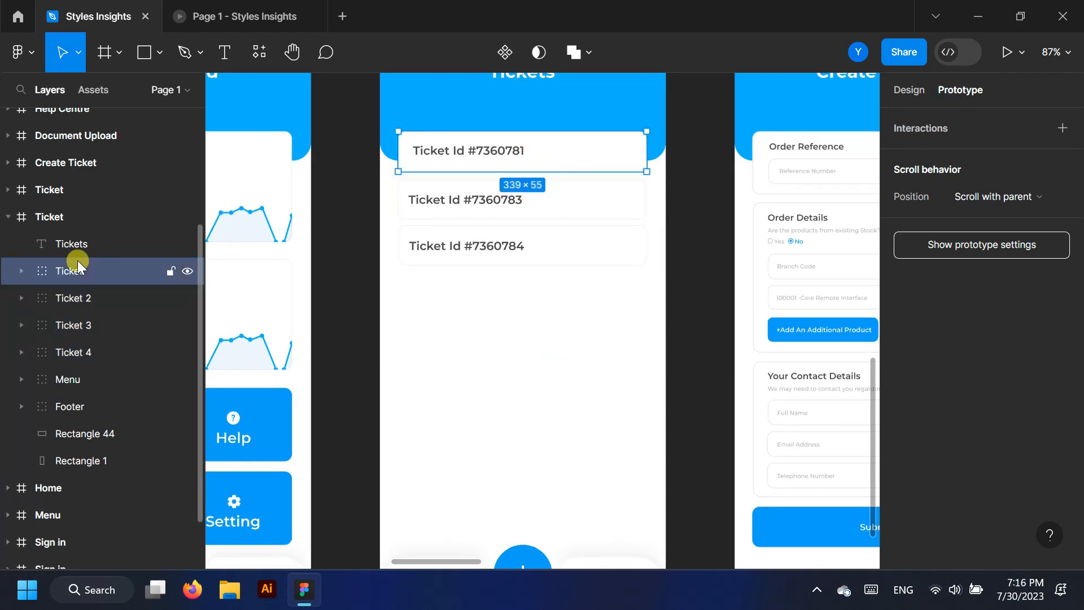
{"action": "key", "text": "Delete"}
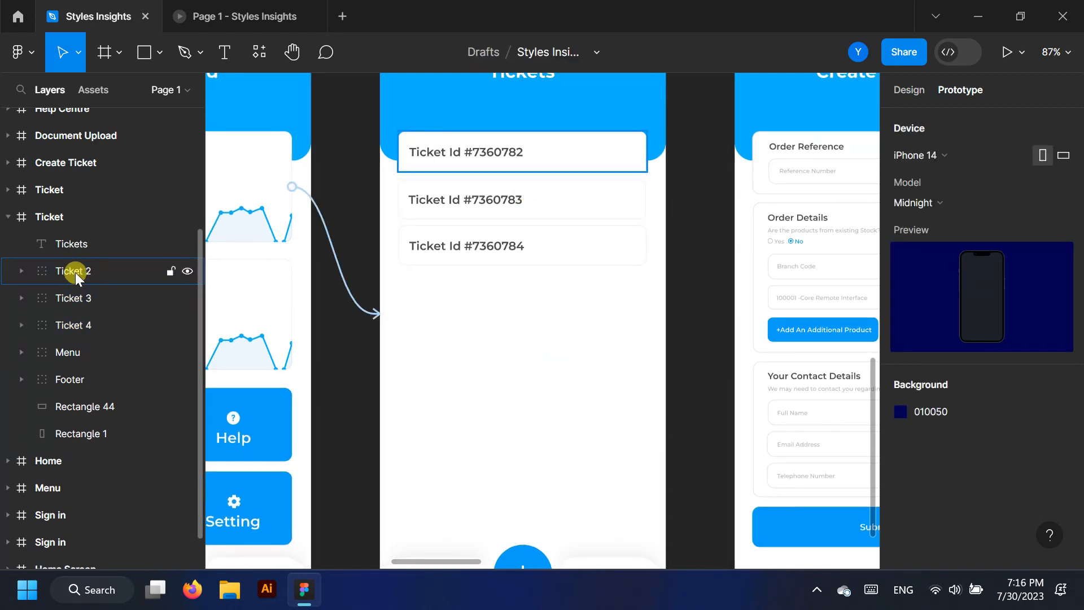
{"action": "left_click", "coordinate": [82, 324]}
{"action": "left_click_drag", "start_coordinate": [556, 245], "coordinate": [559, 299]}
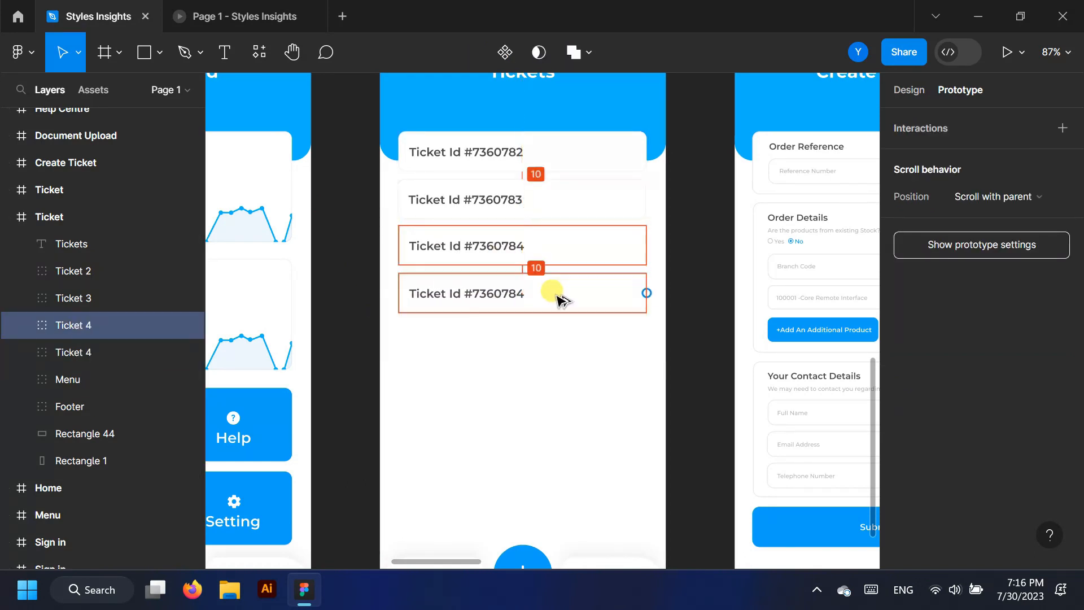
Renumber the ticket IDs' last digits to 3, 2 and 1 so they run #7360781–#7360784
{"action": "left_click", "coordinate": [225, 52]}
{"action": "scroll", "coordinate": [526, 210], "scroll_direction": "up", "scroll_amount": 5}
{"action": "left_click_drag", "start_coordinate": [503, 284], "coordinate": [524, 290]}
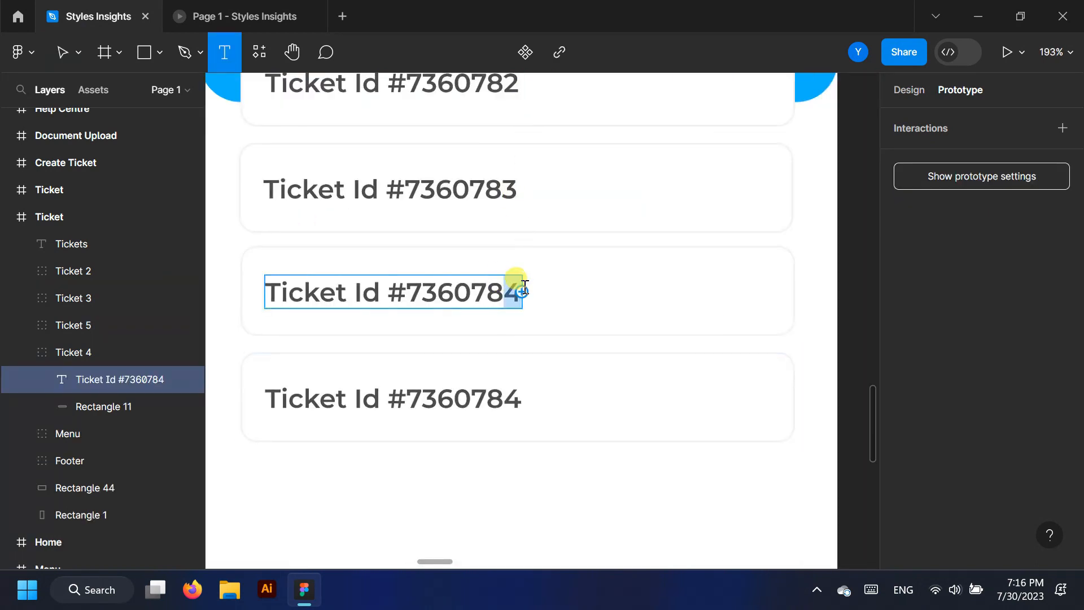
{"action": "type", "text": "3"}
{"action": "left_click_drag", "start_coordinate": [499, 182], "coordinate": [517, 183]}
{"action": "type", "text": "2"}
{"action": "scroll", "coordinate": [514, 175], "scroll_direction": "up", "scroll_amount": 2}
{"action": "type", "text": "1"}
{"action": "scroll", "coordinate": [508, 237], "scroll_direction": "down", "scroll_amount": 5}
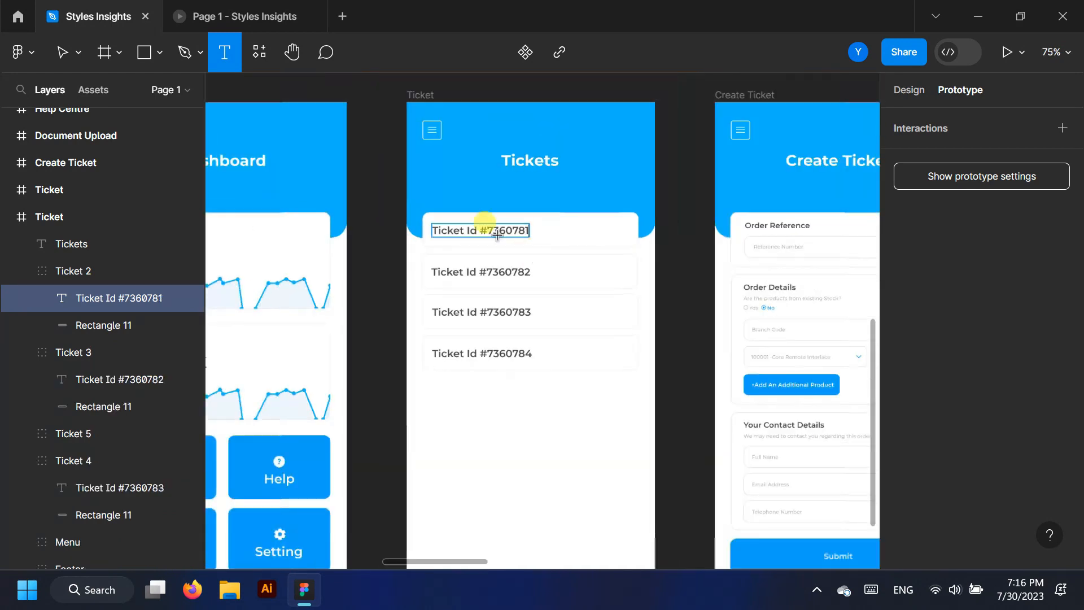
Collapse the Ticket 2–4 and Ticket screen layer groups and deselect the edited text
{"action": "left_click", "coordinate": [22, 271]}
{"action": "left_click", "coordinate": [22, 298]}
{"action": "left_click", "coordinate": [22, 352]}
{"action": "left_click", "coordinate": [8, 216]}
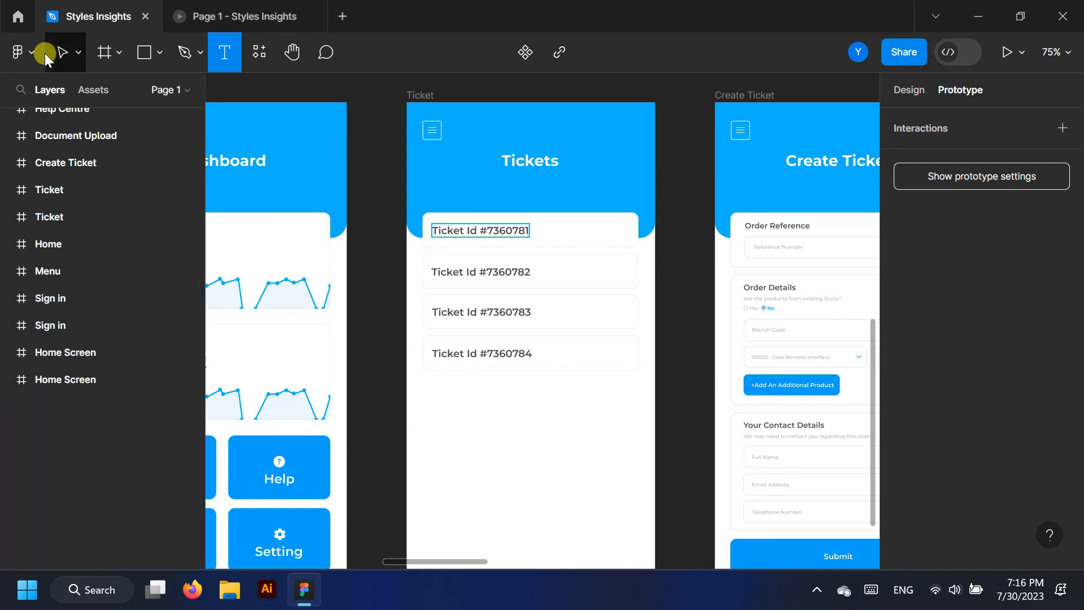
{"action": "left_click", "coordinate": [62, 52]}
{"action": "left_click", "coordinate": [683, 288]}
{"action": "scroll", "coordinate": [636, 351], "scroll_direction": "up", "scroll_amount": 2}
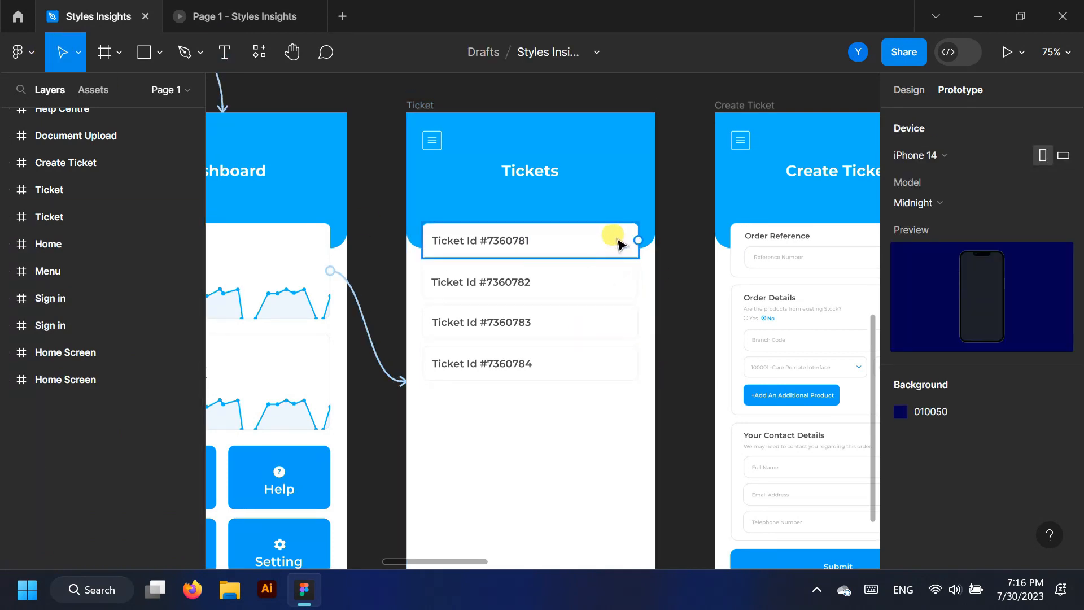
Link the compact #7360781 ticket to the expanded Ticket frame using Smart animate with Quick easing
{"action": "scroll", "coordinate": [637, 373], "scroll_direction": "up", "scroll_amount": 2}
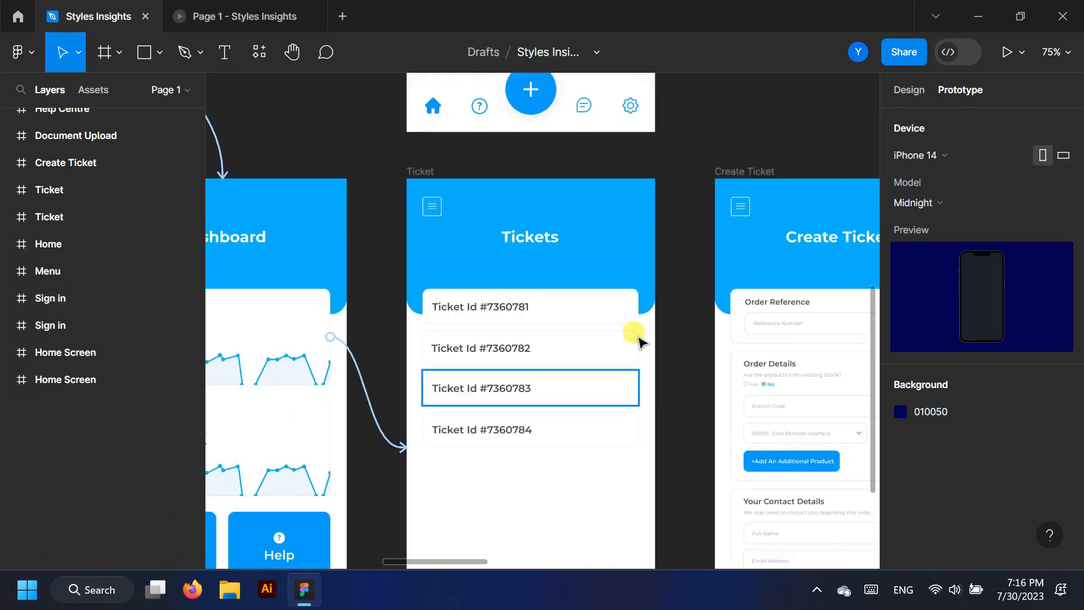
{"action": "left_click_drag", "start_coordinate": [637, 307], "coordinate": [621, 140]}
{"action": "left_click_drag", "start_coordinate": [638, 307], "coordinate": [624, 123]}
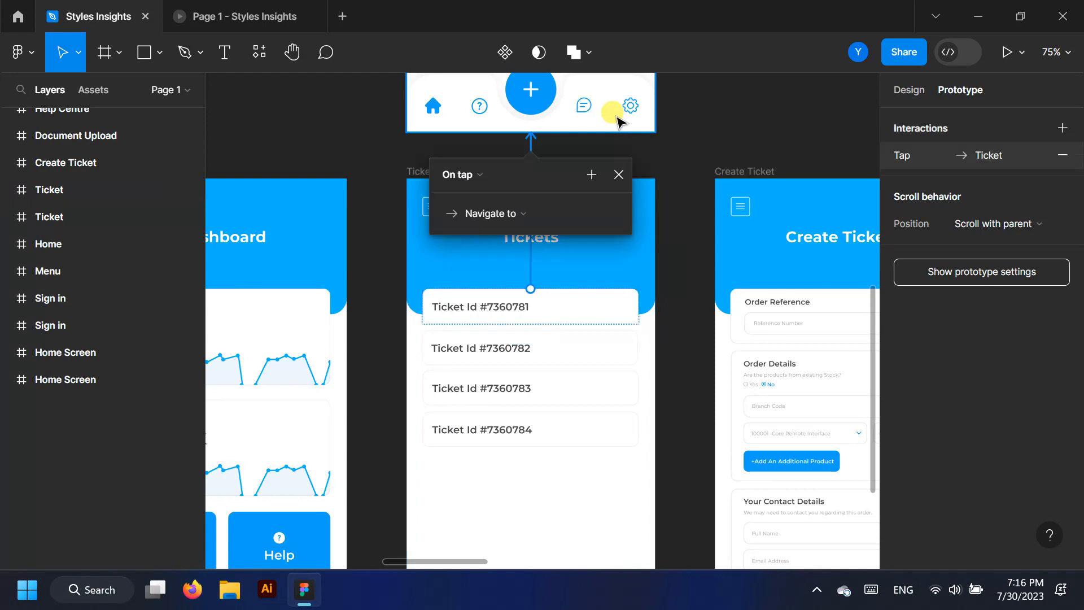
{"action": "scroll", "coordinate": [552, 351], "scroll_direction": "up", "scroll_amount": 4}
{"action": "scroll", "coordinate": [557, 354], "scroll_direction": "up", "scroll_amount": 2}
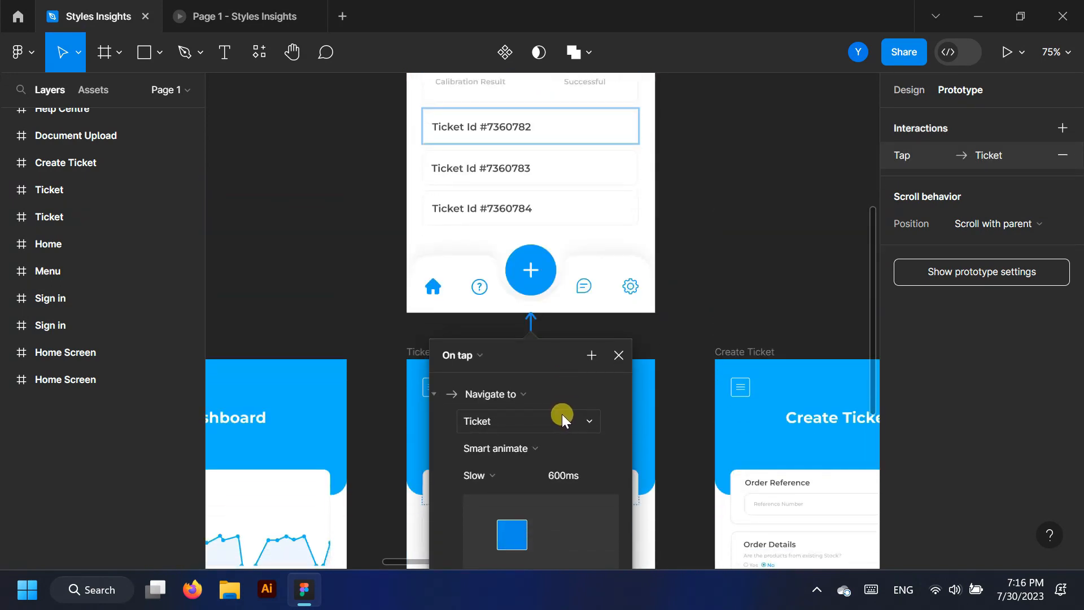
{"action": "left_click", "coordinate": [526, 472]}
{"action": "left_click", "coordinate": [529, 436]}
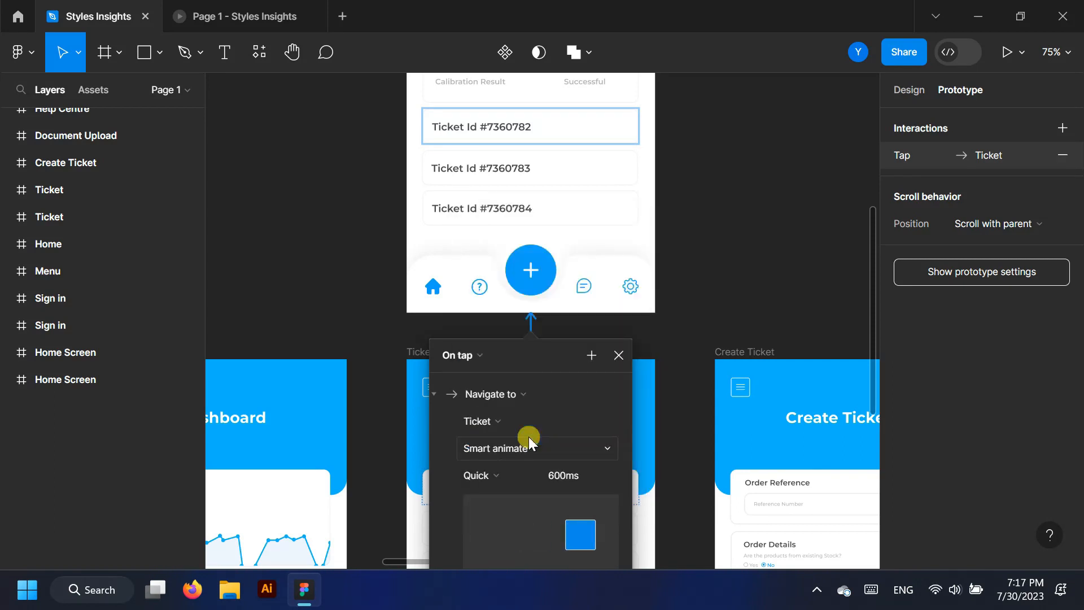
{"action": "left_click", "coordinate": [241, 11]}
Step back to login, sign in, open Tickets from the Dashboard card, and expand ticket #7360781
{"action": "left_click", "coordinate": [509, 548]}
{"action": "left_click", "coordinate": [510, 549]}
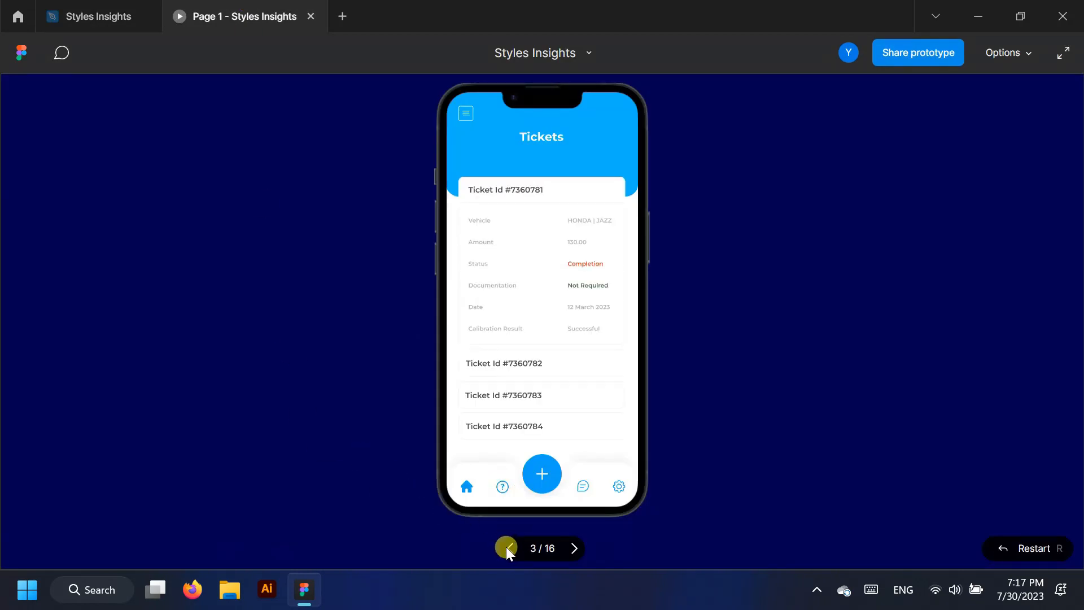
{"action": "left_click", "coordinate": [509, 548]}
{"action": "left_click", "coordinate": [547, 334]}
{"action": "left_click", "coordinate": [535, 201]}
{"action": "left_click", "coordinate": [545, 191]}
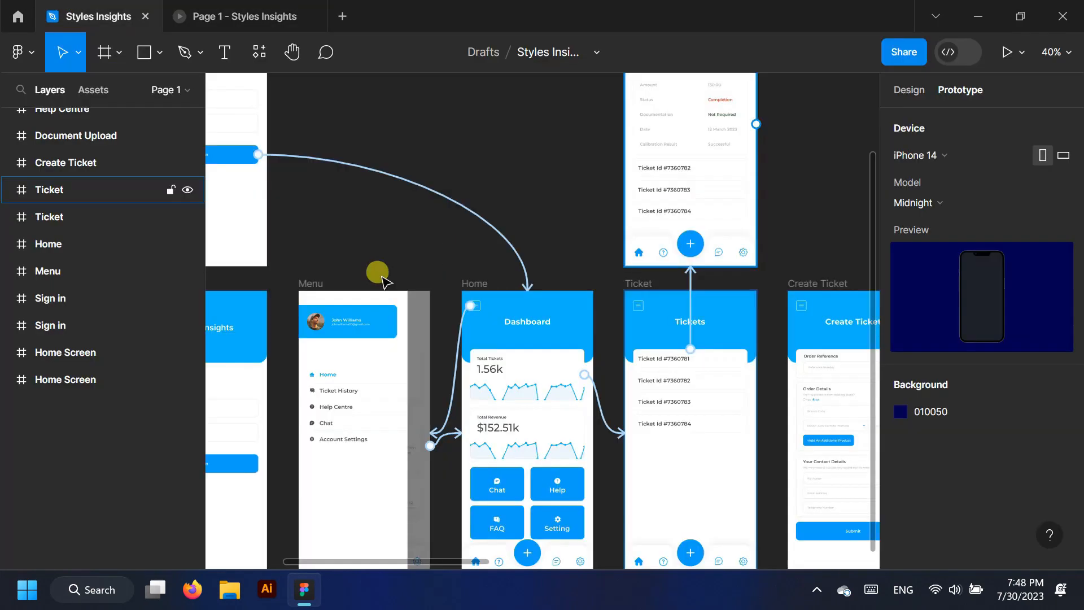
Link the expanded ticket's home icon to the Home frame: On tap, Smart animate
{"action": "scroll", "coordinate": [542, 322], "scroll_direction": "down", "scroll_amount": 3}
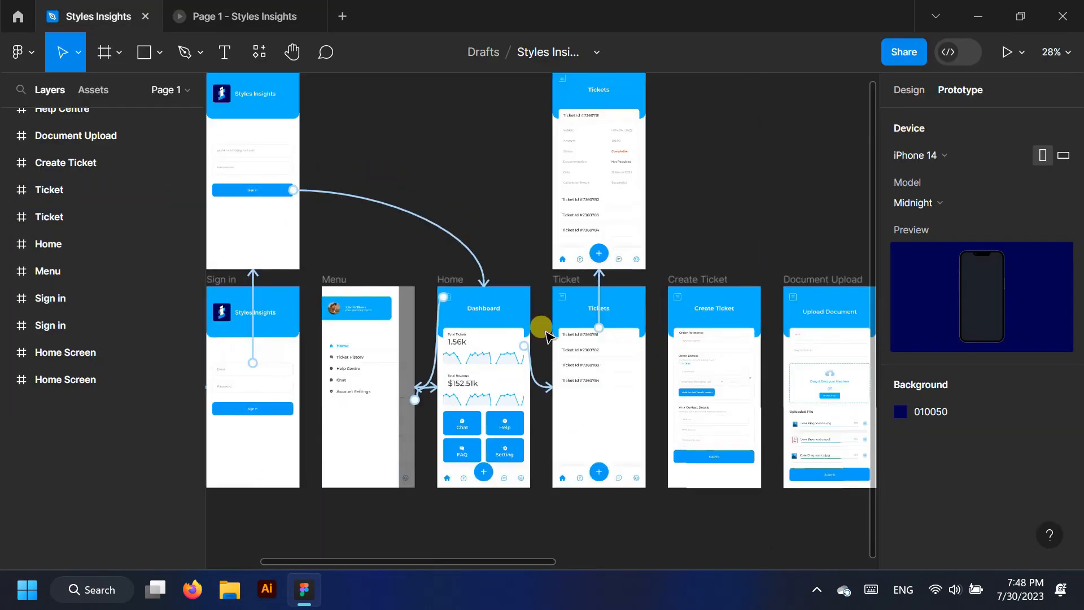
{"action": "scroll", "coordinate": [752, 368], "scroll_direction": "up", "scroll_amount": 2}
{"action": "scroll", "coordinate": [728, 235], "scroll_direction": "up", "scroll_amount": 2}
{"action": "scroll", "coordinate": [722, 233], "scroll_direction": "down", "scroll_amount": 1}
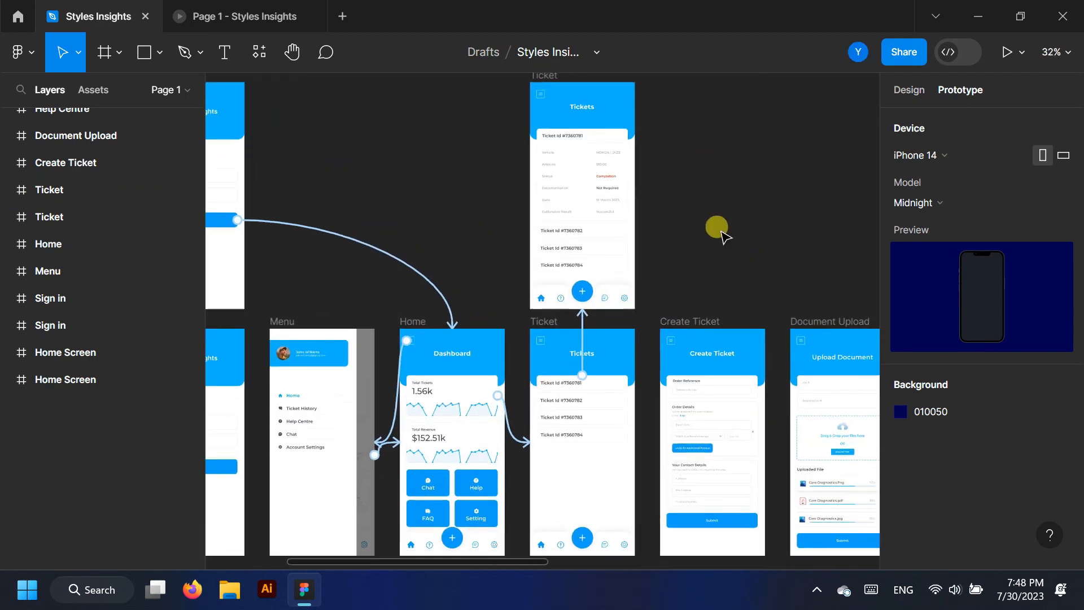
{"action": "scroll", "coordinate": [541, 296], "scroll_direction": "up", "scroll_amount": 4}
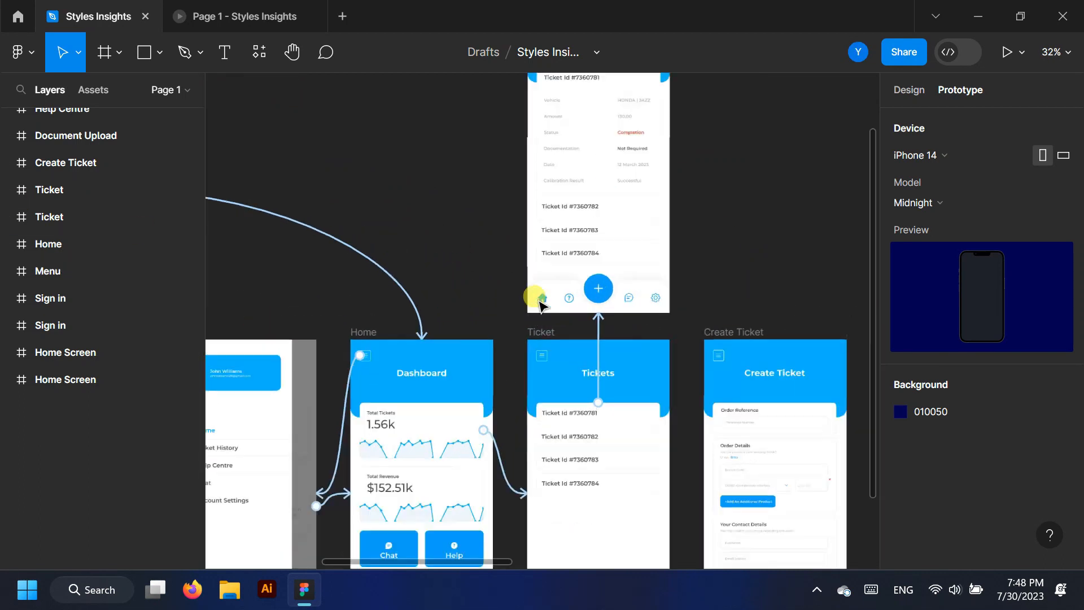
{"action": "left_click_drag", "start_coordinate": [536, 295], "coordinate": [466, 373]}
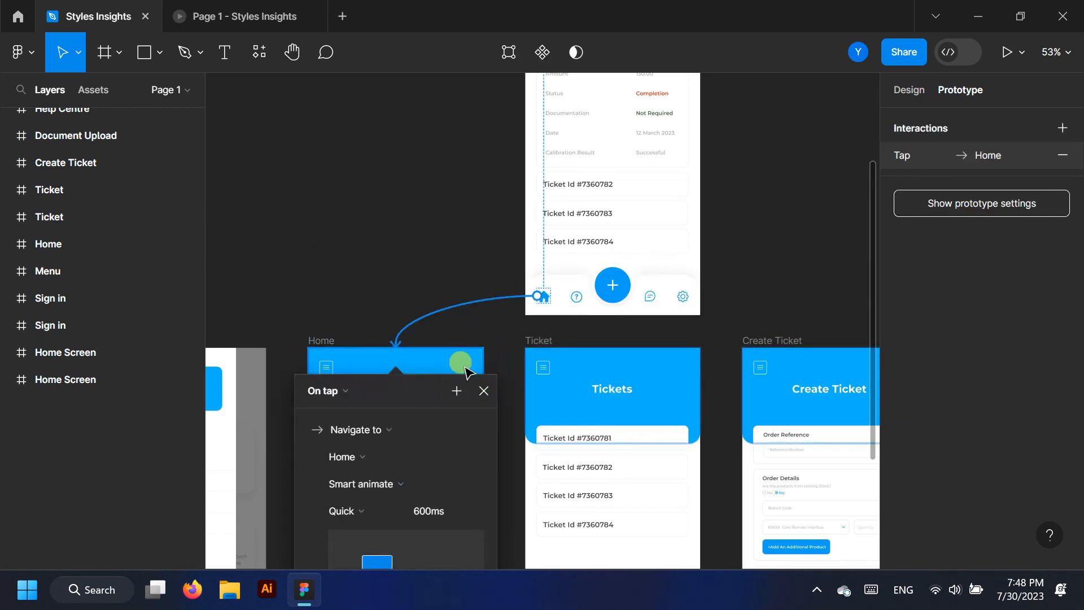
{"action": "scroll", "coordinate": [438, 258], "scroll_direction": "down", "scroll_amount": 3}
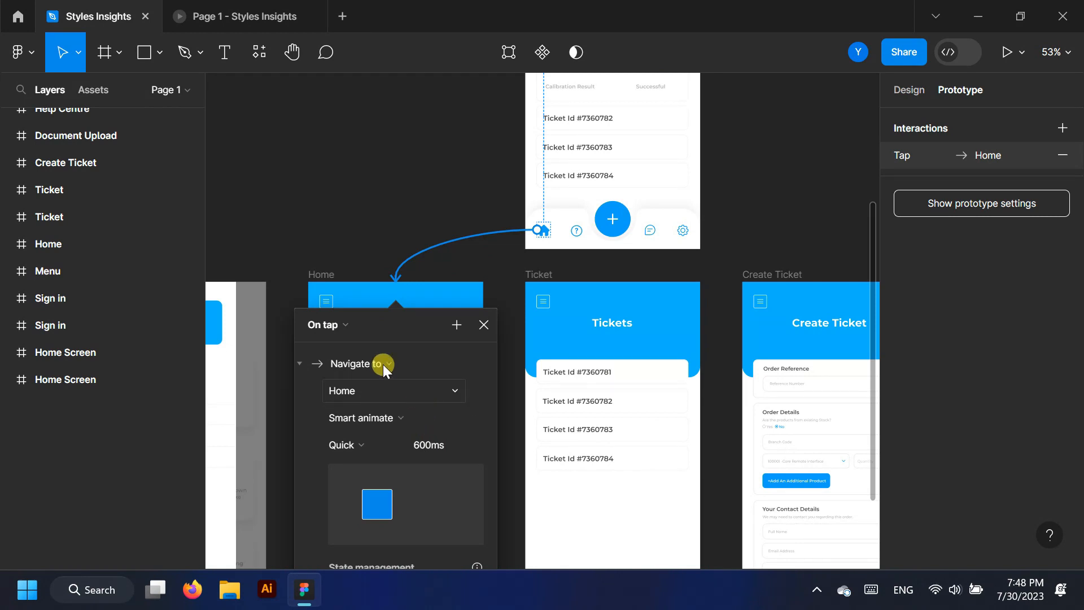
{"action": "left_click", "coordinate": [344, 324]}
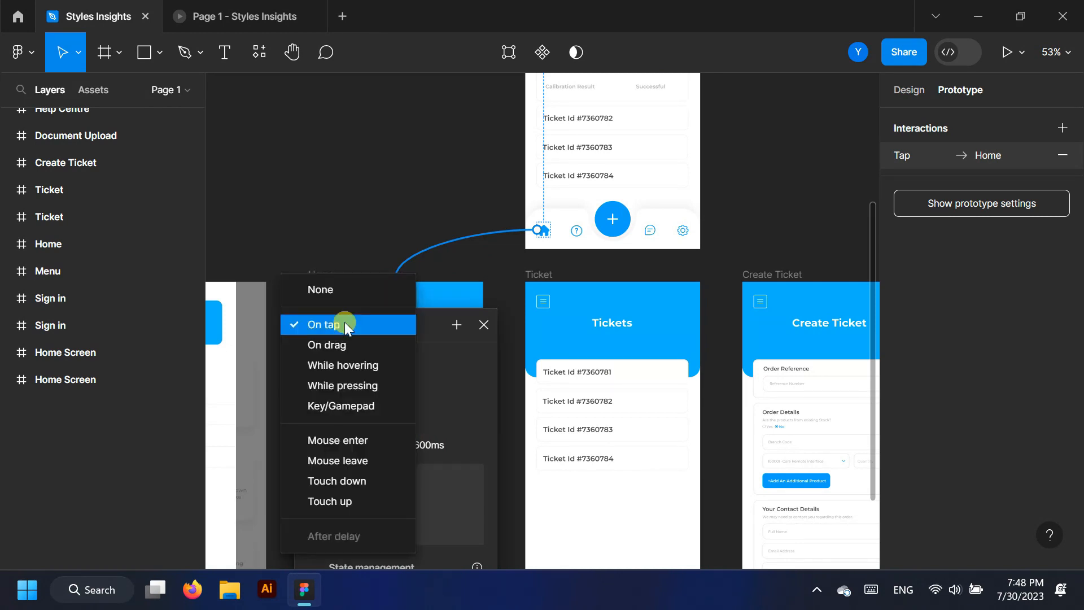
{"action": "left_click", "coordinate": [344, 324]}
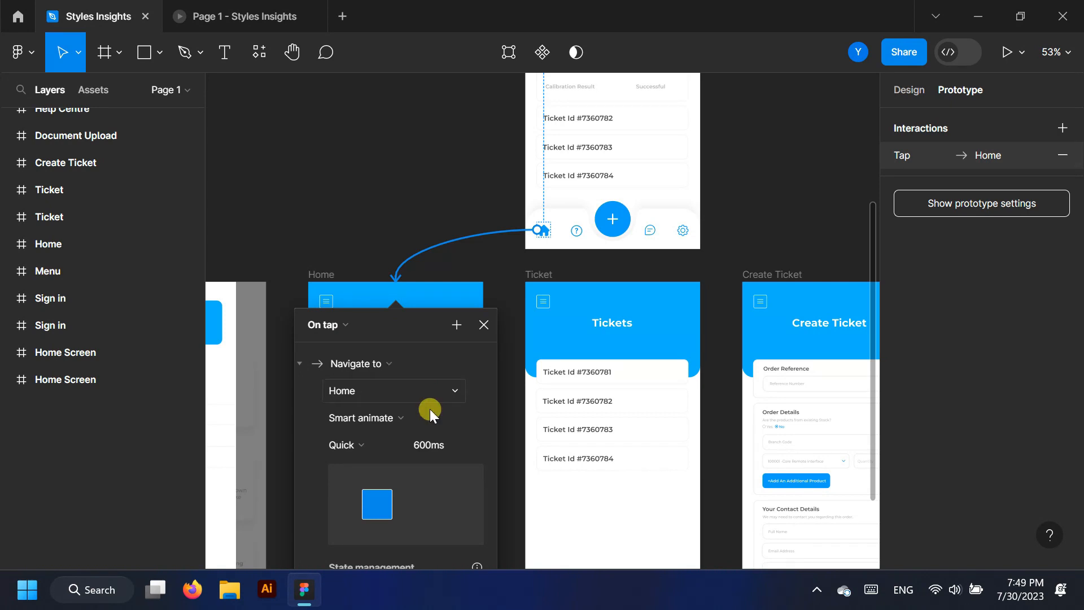
Preview the prototype and tap home to confirm it returns to the Dashboard
{"action": "left_click", "coordinate": [218, 12]}
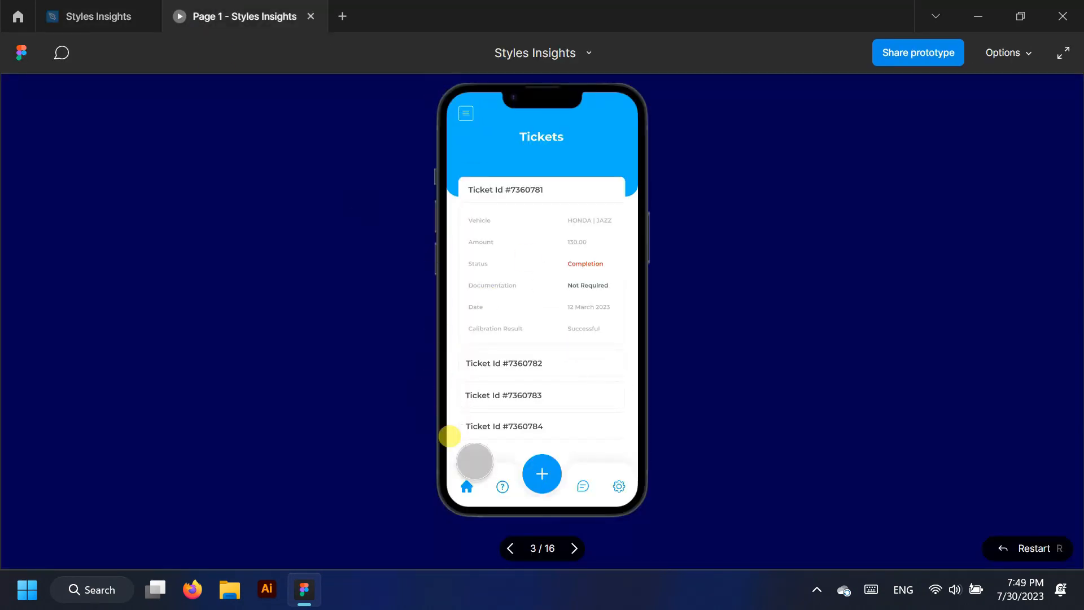
{"action": "left_click", "coordinate": [442, 457]}
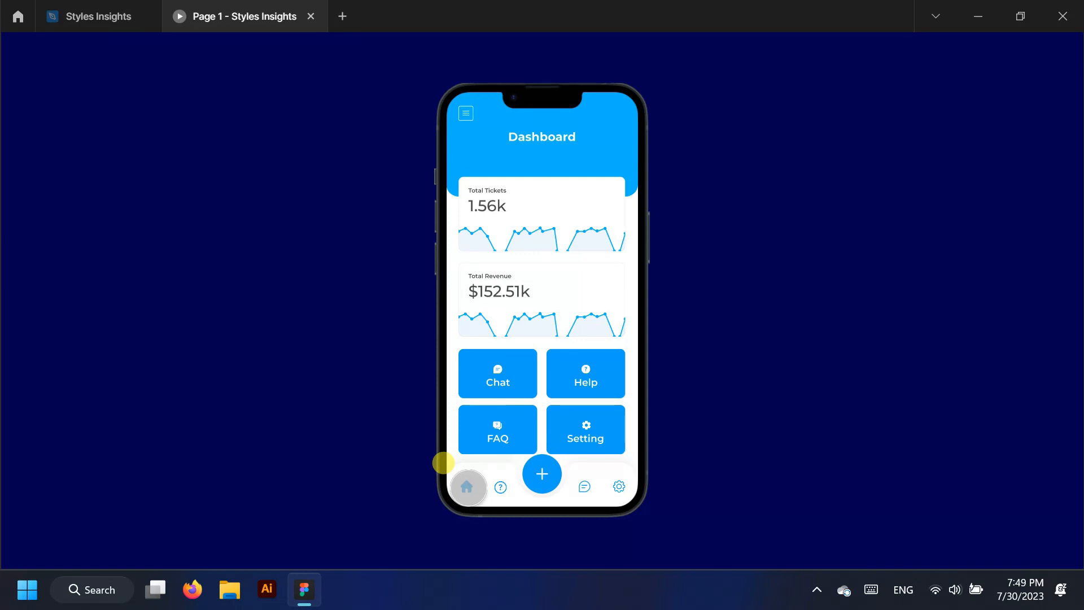
{"action": "left_click", "coordinate": [120, 7]}
Select the whole Ticket 5 row at the bottom of the Tickets list
{"action": "scroll", "coordinate": [407, 242], "scroll_direction": "down", "scroll_amount": 3}
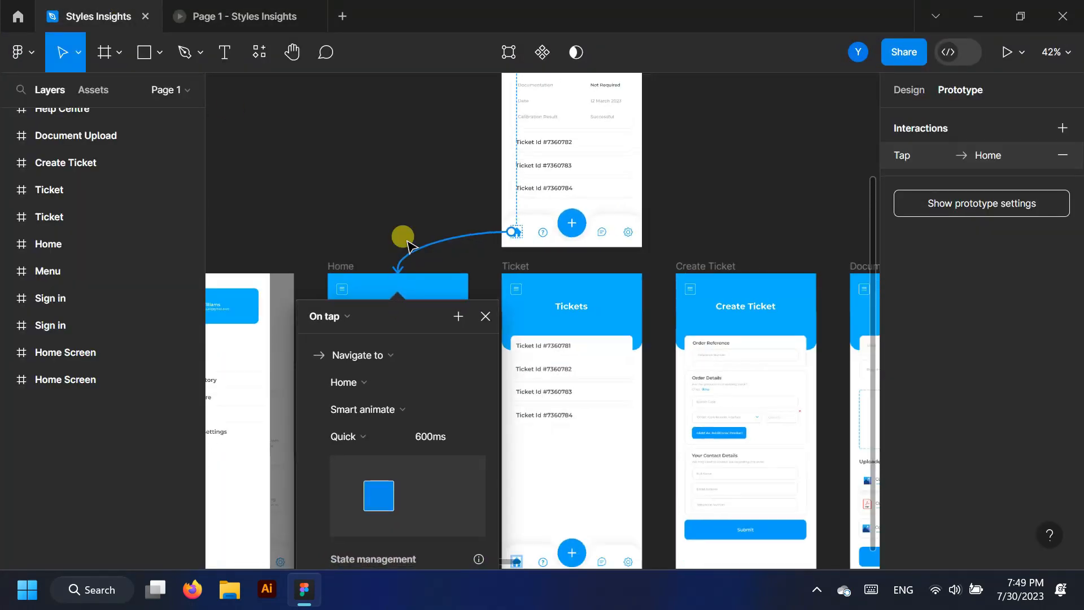
{"action": "scroll", "coordinate": [710, 375], "scroll_direction": "up", "scroll_amount": 1}
{"action": "scroll", "coordinate": [713, 381], "scroll_direction": "up", "scroll_amount": 2}
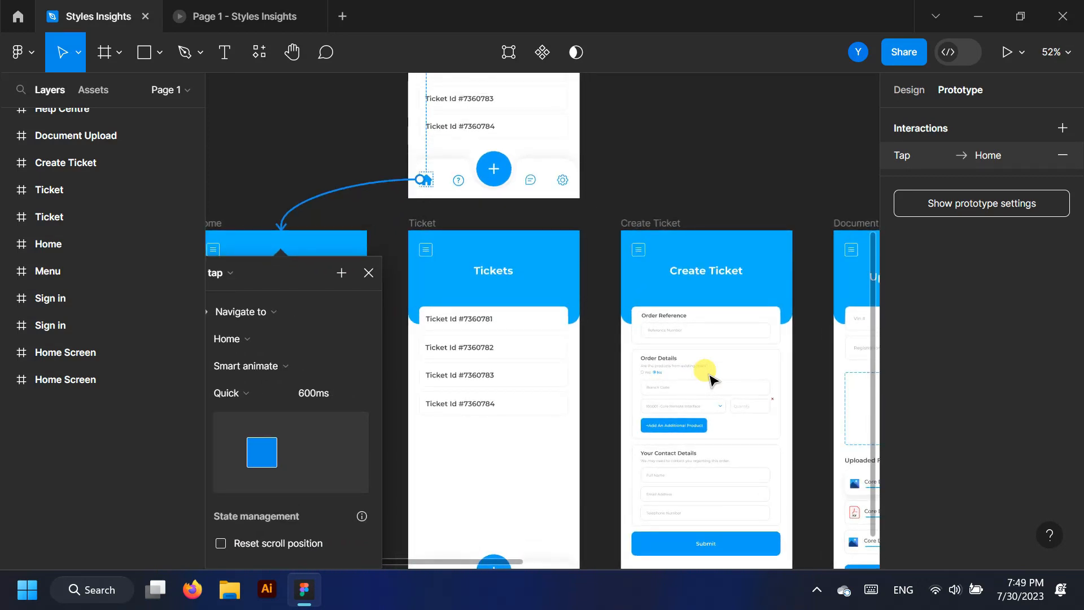
{"action": "scroll", "coordinate": [642, 366], "scroll_direction": "down", "scroll_amount": 1}
{"action": "left_click", "coordinate": [600, 362]}
{"action": "scroll", "coordinate": [322, 340], "scroll_direction": "down", "scroll_amount": 2}
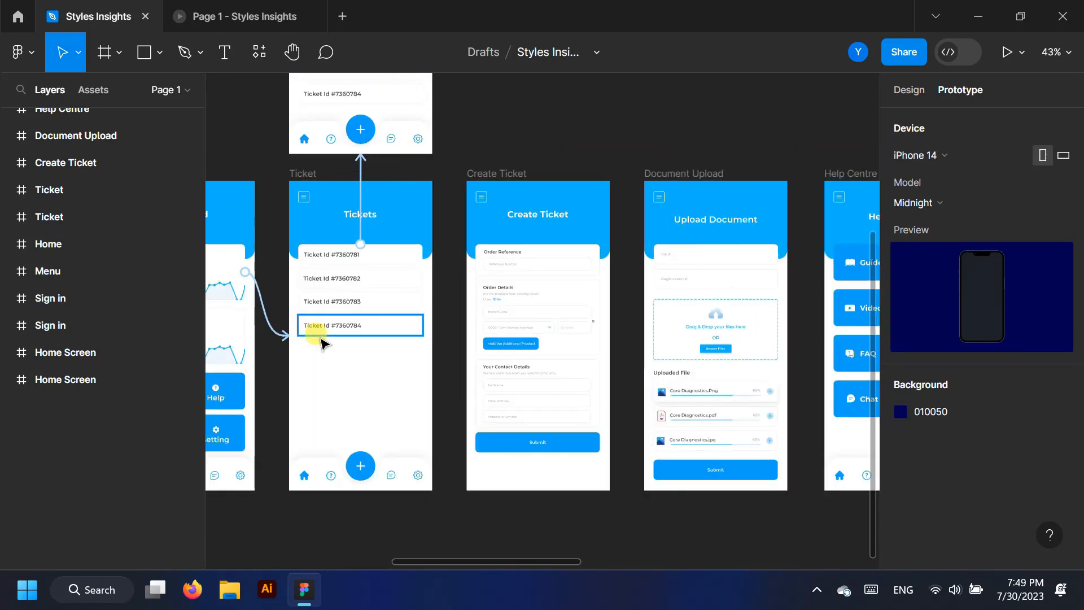
{"action": "scroll", "coordinate": [319, 341], "scroll_direction": "up", "scroll_amount": 4}
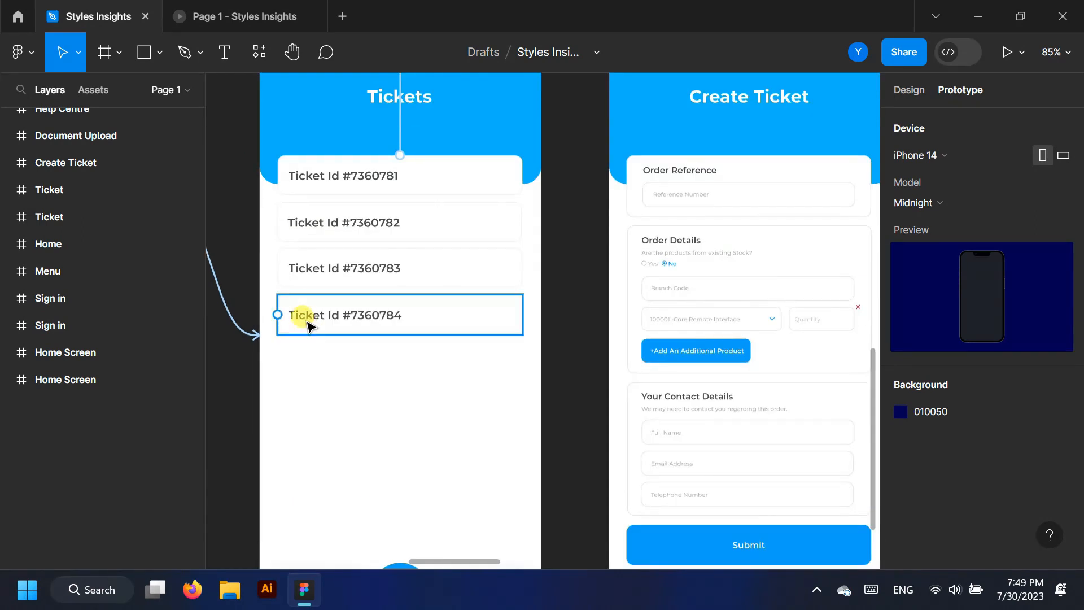
{"action": "scroll", "coordinate": [308, 322], "scroll_direction": "up", "scroll_amount": 2}
{"action": "left_click", "coordinate": [501, 314]}
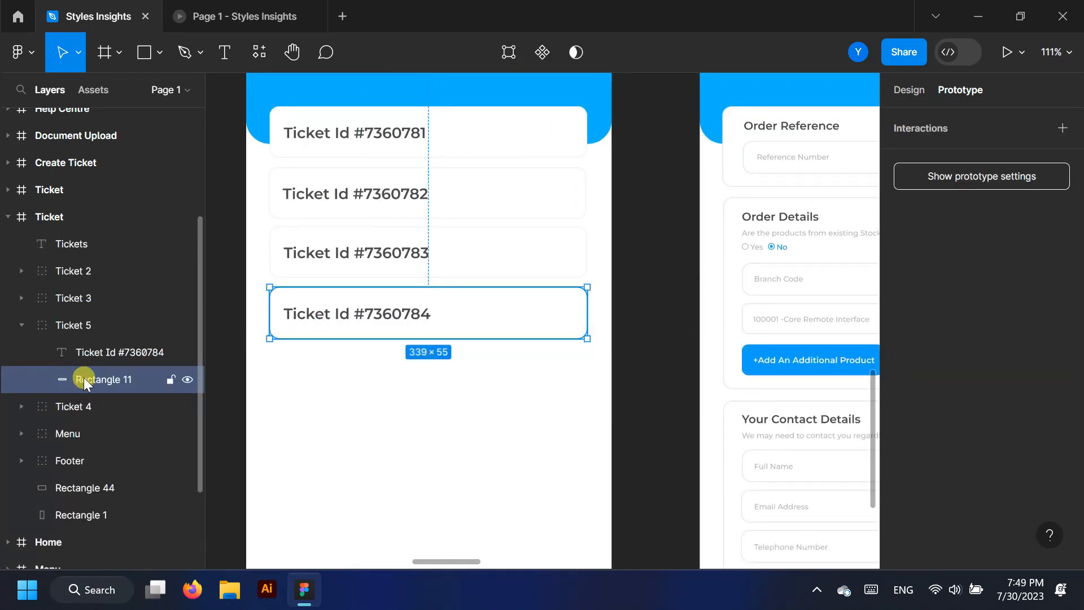
{"action": "left_click", "coordinate": [65, 328]}
Alt-drag a copy below the list as Ticket 6 and select its background rectangle
{"action": "left_click_drag", "start_coordinate": [455, 312], "coordinate": [439, 392]}
{"action": "scroll", "coordinate": [426, 293], "scroll_direction": "down", "scroll_amount": 4}
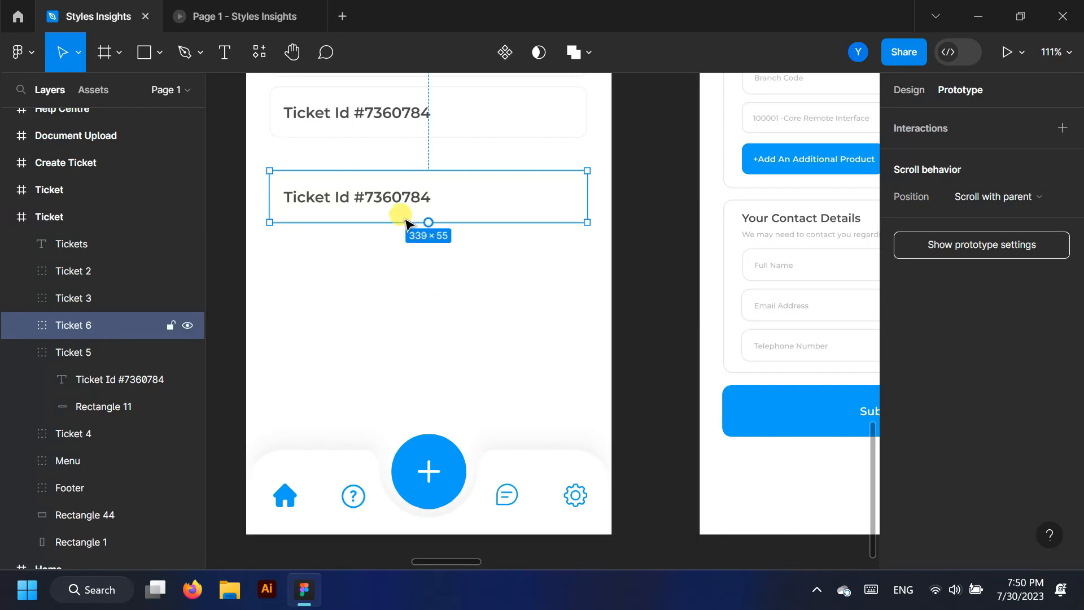
{"action": "left_click", "coordinate": [21, 350]}
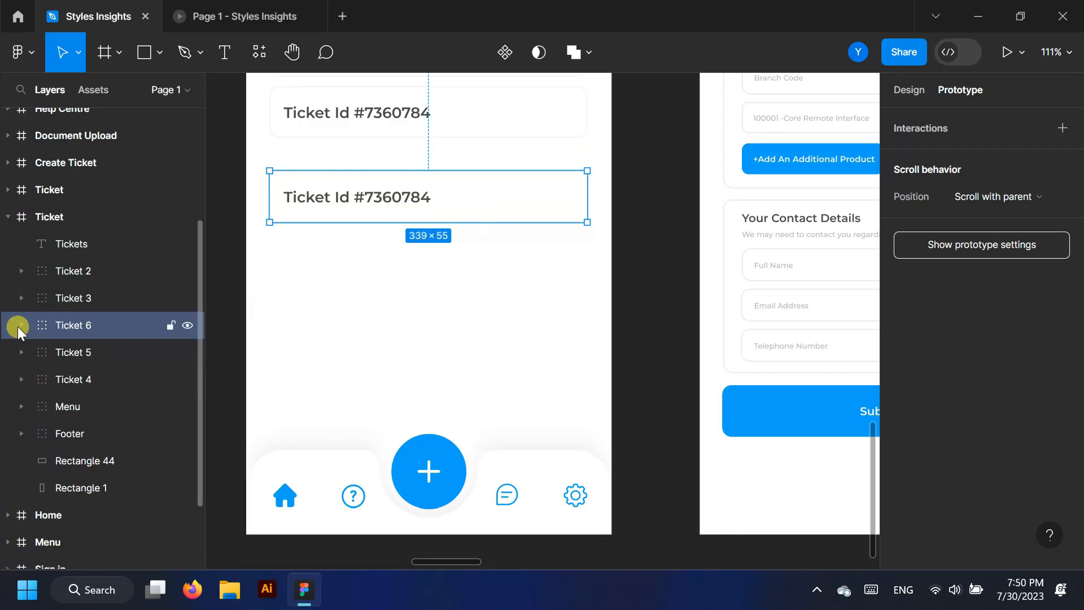
{"action": "left_click", "coordinate": [20, 325]}
{"action": "left_click", "coordinate": [102, 381]}
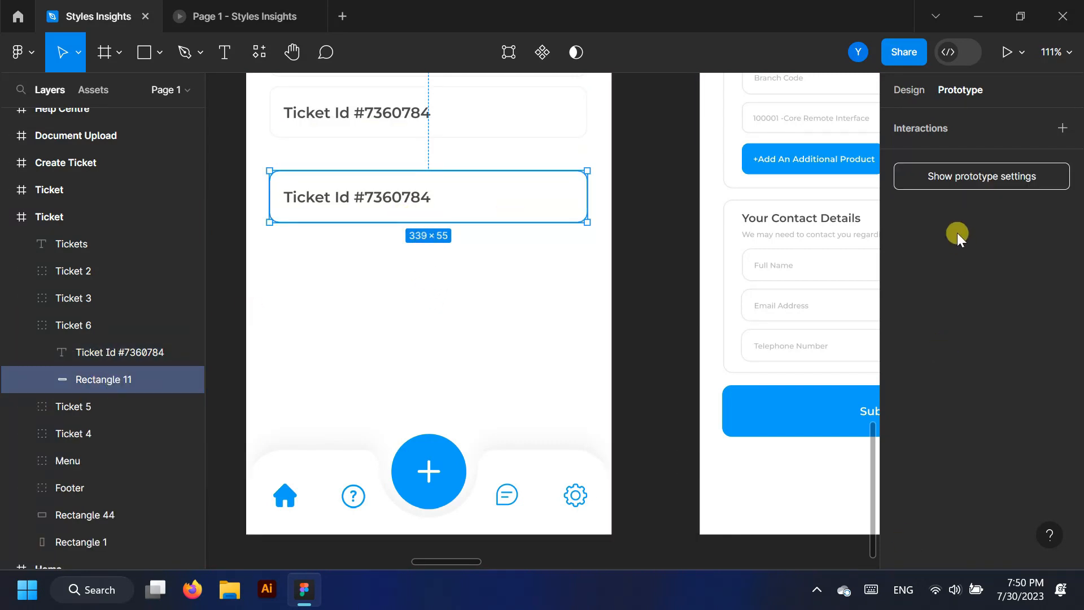
Fill the new row's rectangle with blue 08A0F7 and remove its stroke
{"action": "left_click", "coordinate": [912, 95]}
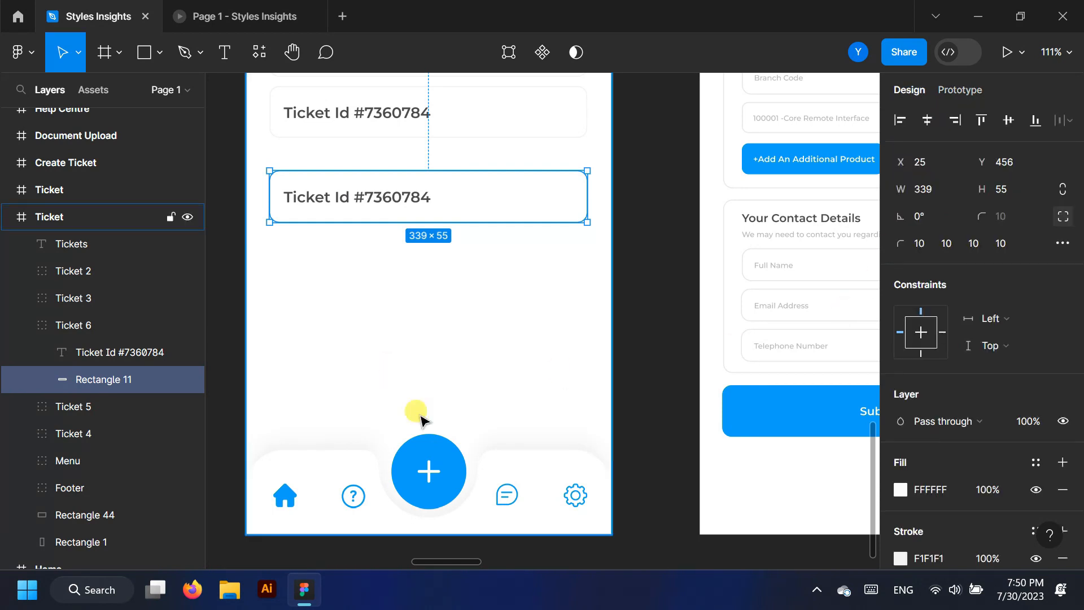
{"action": "left_click", "coordinate": [899, 489]}
{"action": "left_click", "coordinate": [717, 487]}
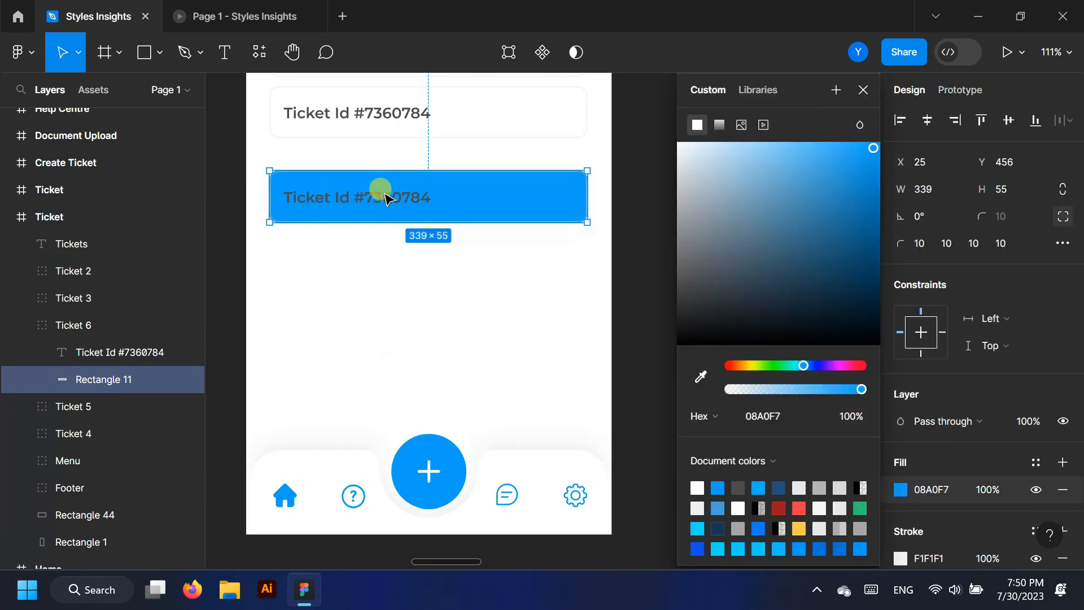
{"action": "scroll", "coordinate": [1044, 535], "scroll_direction": "down", "scroll_amount": 2}
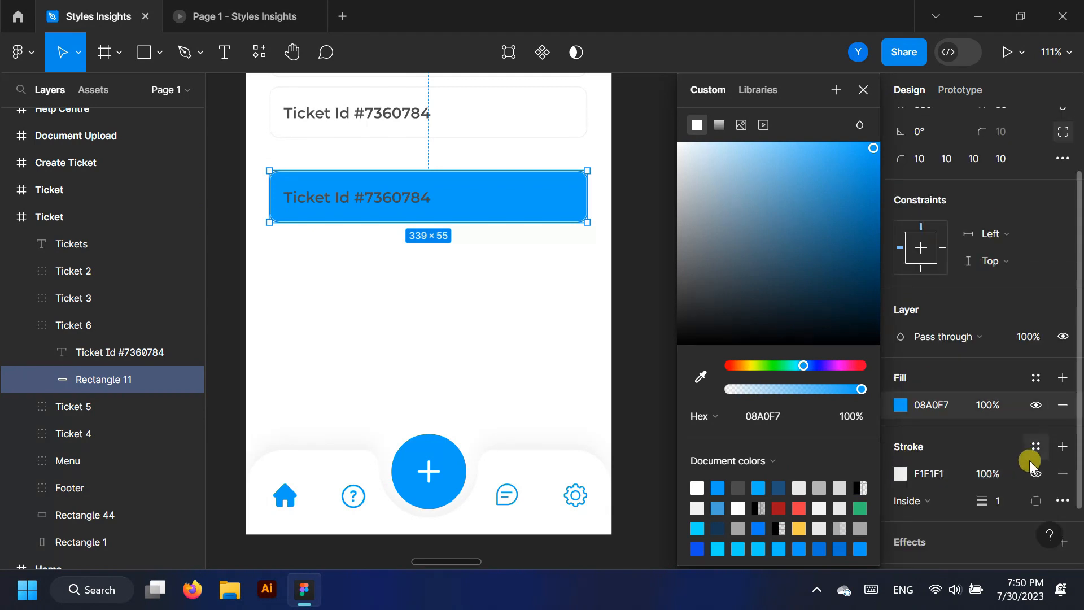
{"action": "left_click", "coordinate": [1063, 474]}
Change the row's label text to Create Ticket at font size 12
{"action": "left_click", "coordinate": [371, 197]}
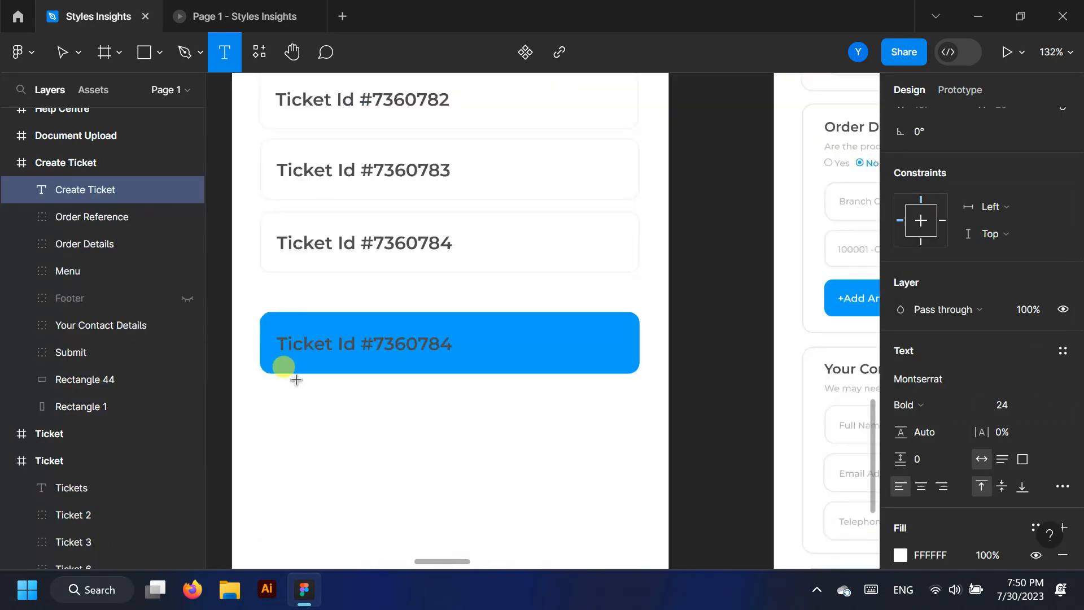
{"action": "scroll", "coordinate": [293, 375], "scroll_direction": "up", "scroll_amount": 5}
{"action": "left_click", "coordinate": [271, 299]}
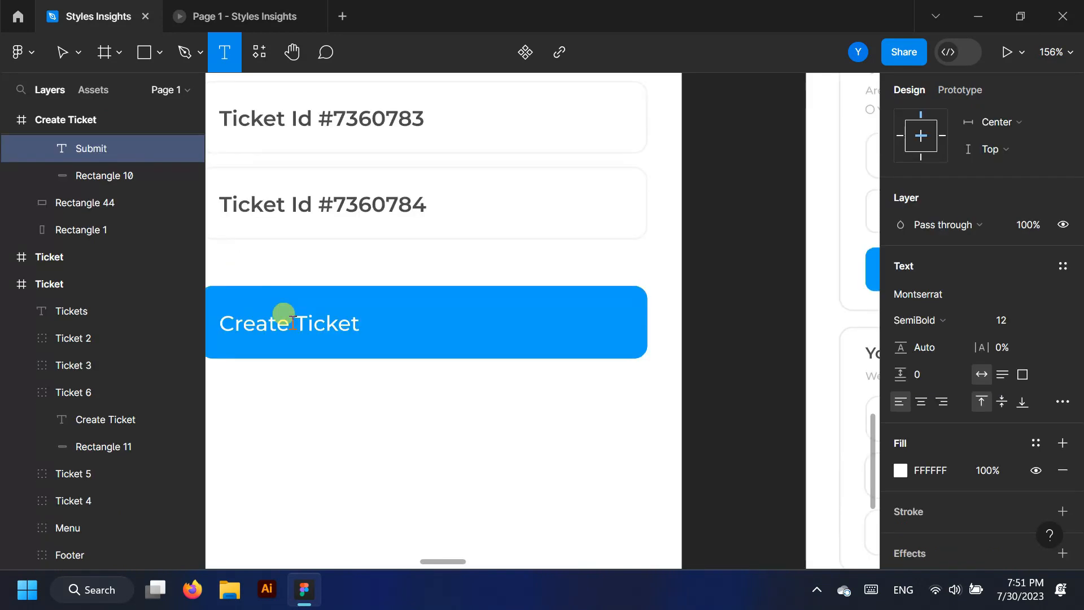
{"action": "left_click", "coordinate": [292, 322]}
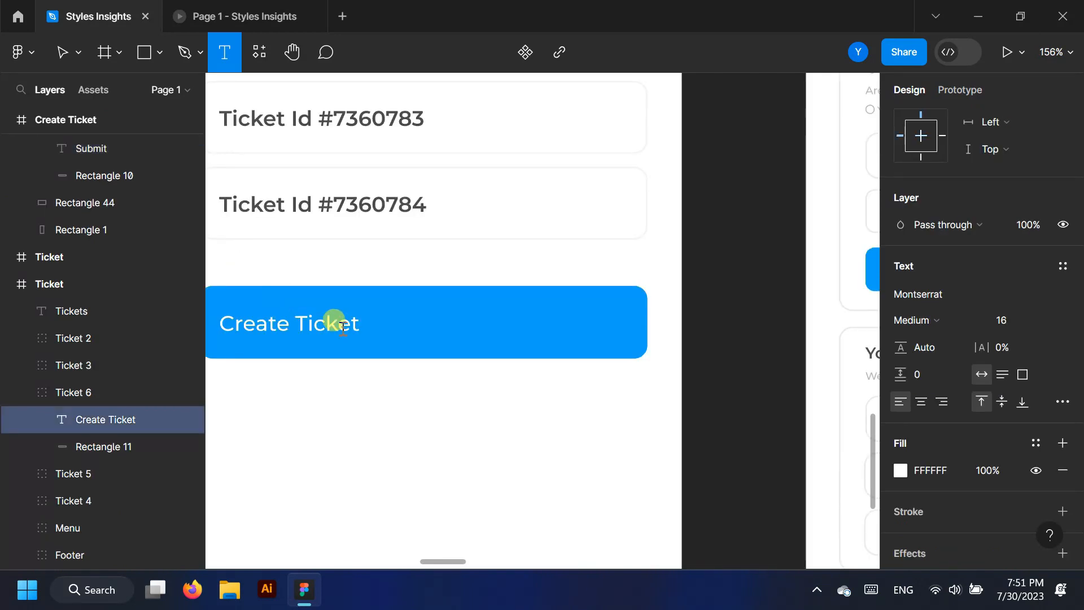
{"action": "left_click", "coordinate": [1039, 321]}
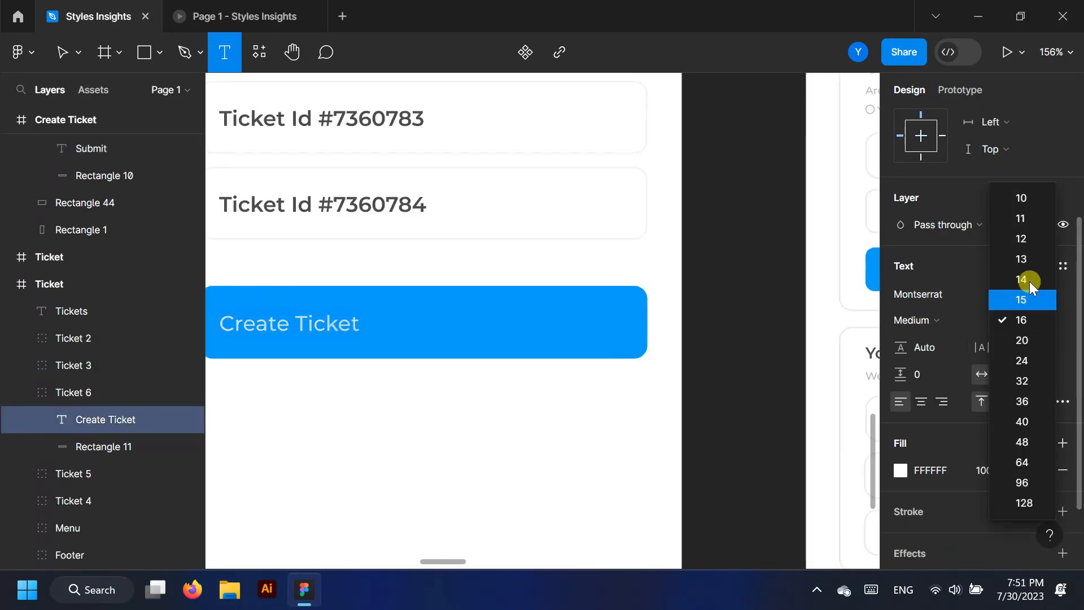
{"action": "left_click", "coordinate": [1021, 238]}
{"action": "left_click", "coordinate": [61, 51]}
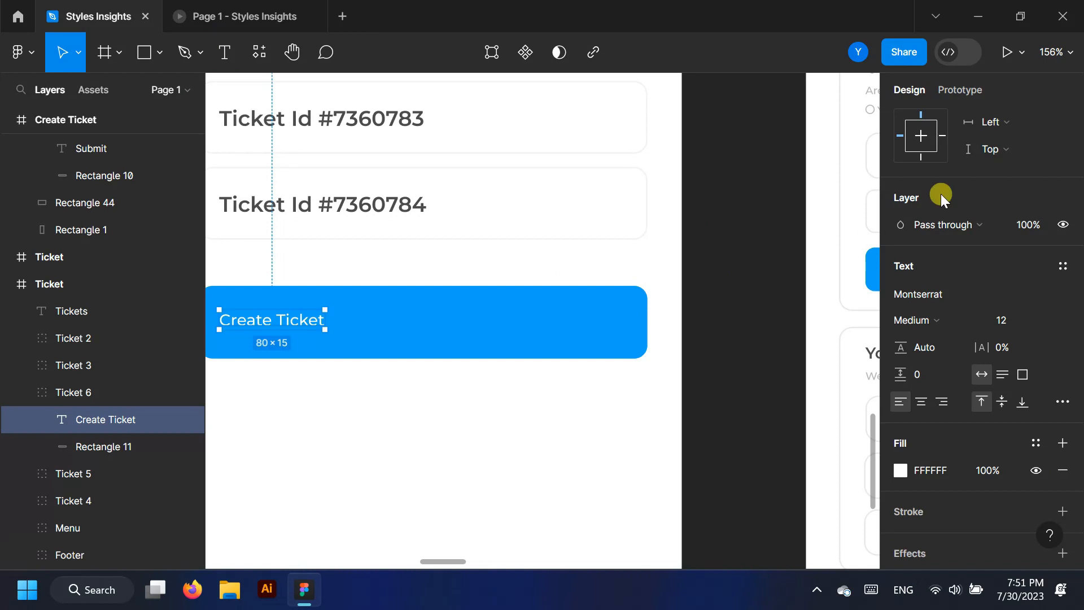
Centre the Create Ticket label horizontally and vertically within the button
{"action": "scroll", "coordinate": [954, 203], "scroll_direction": "up", "scroll_amount": 3}
{"action": "left_click", "coordinate": [927, 120]}
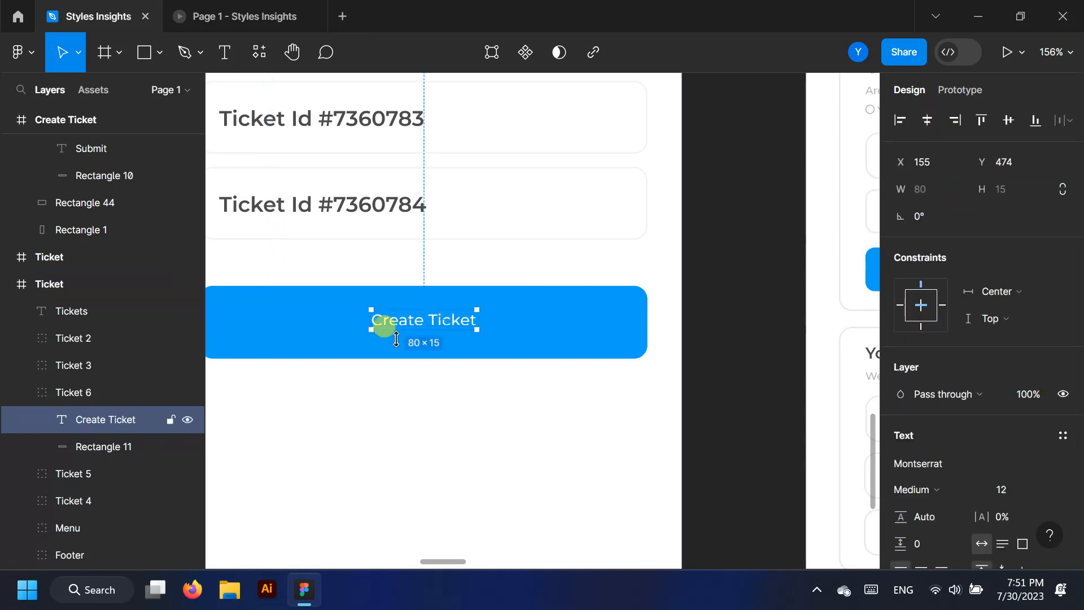
{"action": "scroll", "coordinate": [627, 303], "scroll_direction": "down", "scroll_amount": 1}
{"action": "scroll", "coordinate": [389, 317], "scroll_direction": "up", "scroll_amount": 1}
{"action": "left_click", "coordinate": [1008, 121]}
{"action": "left_click", "coordinate": [741, 288]}
Make the Create Ticket label SemiBold, matching the Submit label's style
{"action": "scroll", "coordinate": [561, 292], "scroll_direction": "down", "scroll_amount": 5}
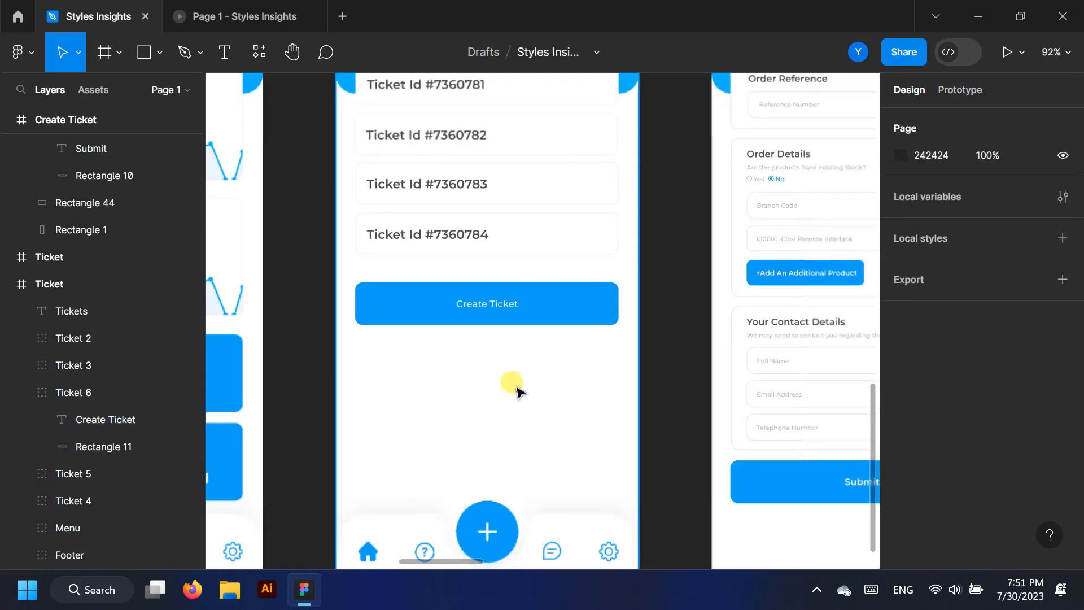
{"action": "left_click", "coordinate": [808, 470]}
{"action": "left_click", "coordinate": [496, 313]}
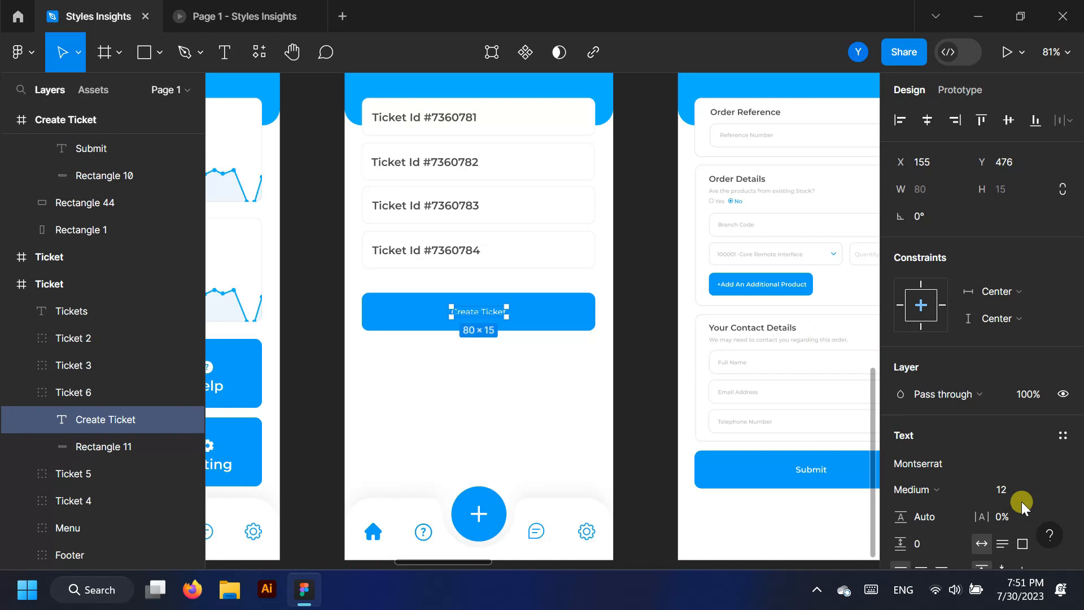
{"action": "left_click", "coordinate": [948, 489]}
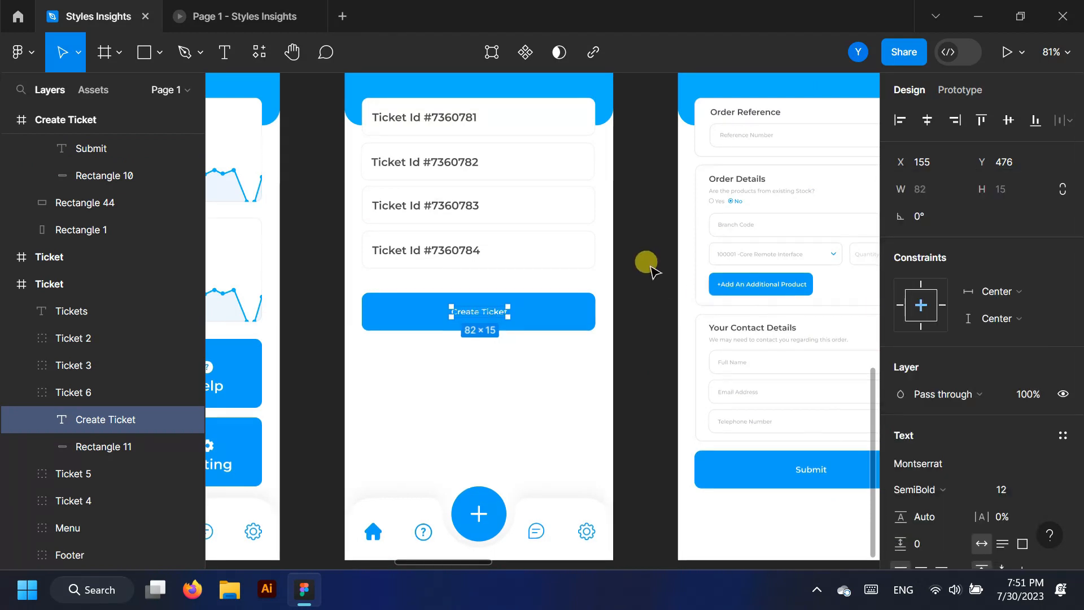
{"action": "left_click", "coordinate": [642, 417]}
{"action": "scroll", "coordinate": [644, 490], "scroll_direction": "up", "scroll_amount": 1}
{"action": "scroll", "coordinate": [642, 404], "scroll_direction": "up", "scroll_amount": 1}
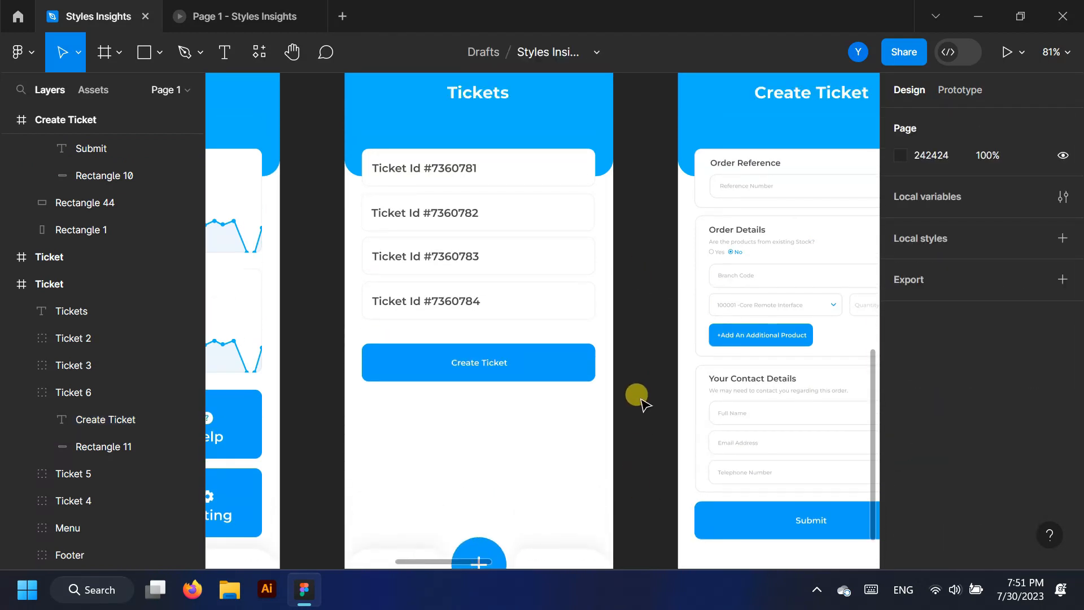
Collapse the Ticket and Create Ticket groups in the Layers panel
{"action": "left_click", "coordinate": [9, 283]}
{"action": "scroll", "coordinate": [22, 352], "scroll_direction": "up", "scroll_amount": 3}
{"action": "left_click", "coordinate": [21, 376]}
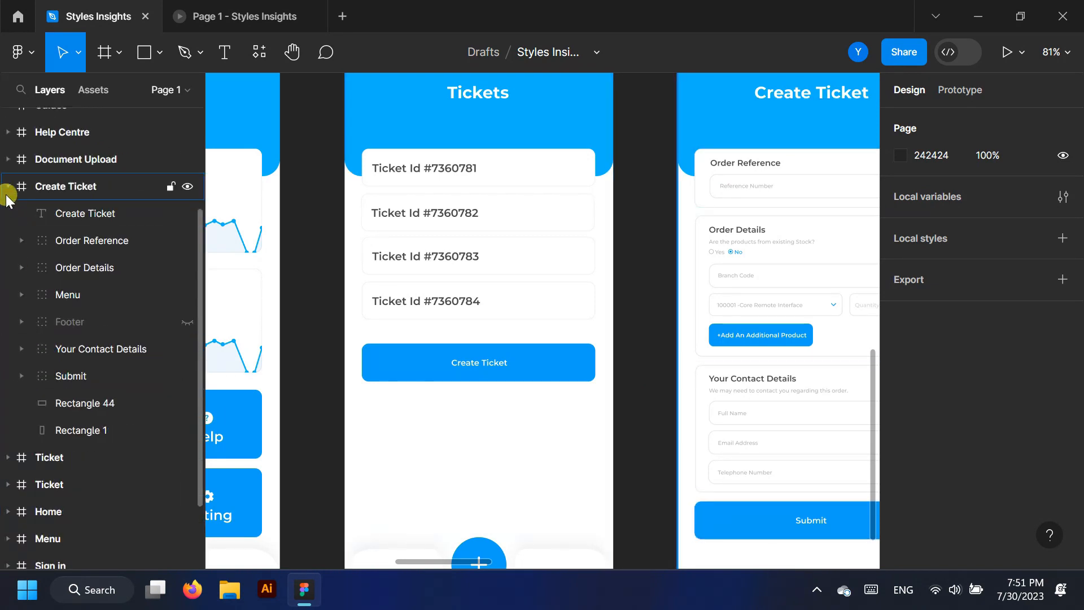
{"action": "left_click", "coordinate": [9, 185]}
Select the Ticket frame with the expanded ticket and view its prototype connections
{"action": "left_click", "coordinate": [60, 212]}
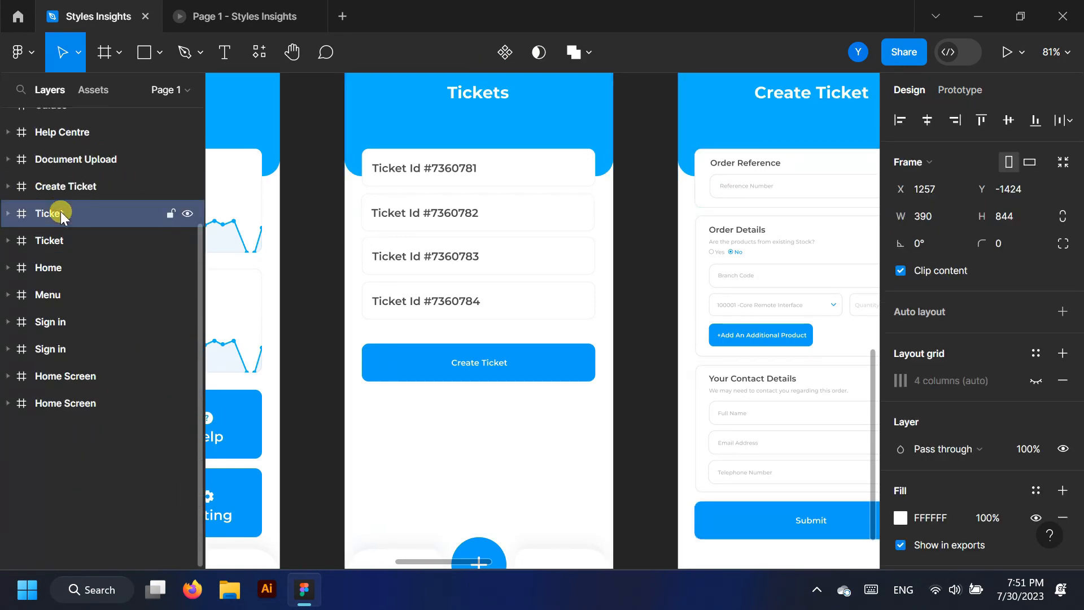
{"action": "left_click", "coordinate": [54, 242]}
{"action": "scroll", "coordinate": [523, 341], "scroll_direction": "down", "scroll_amount": 5}
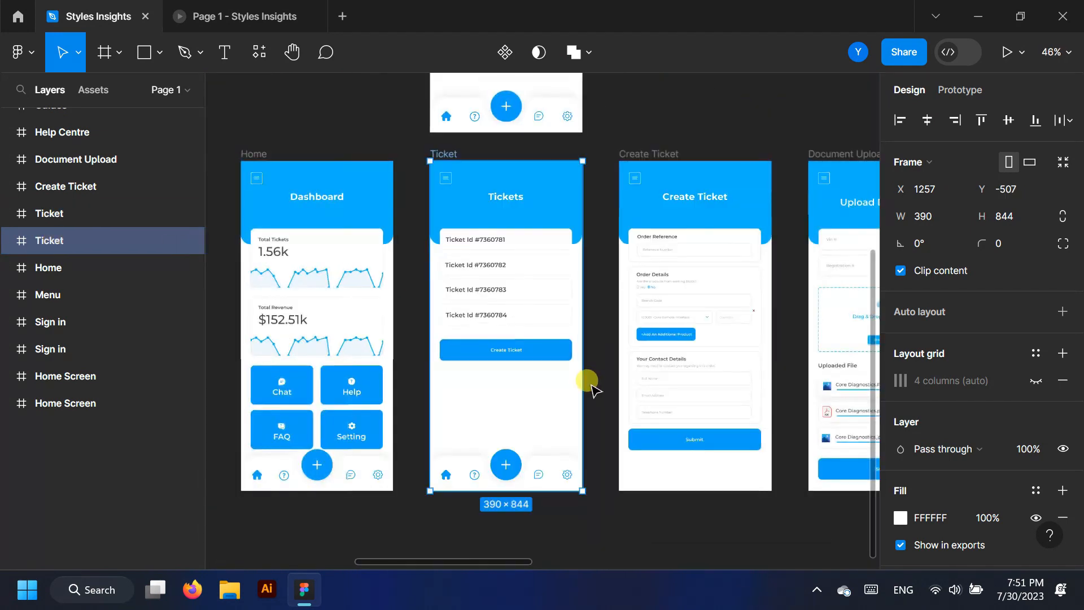
{"action": "scroll", "coordinate": [584, 379], "scroll_direction": "up", "scroll_amount": 2}
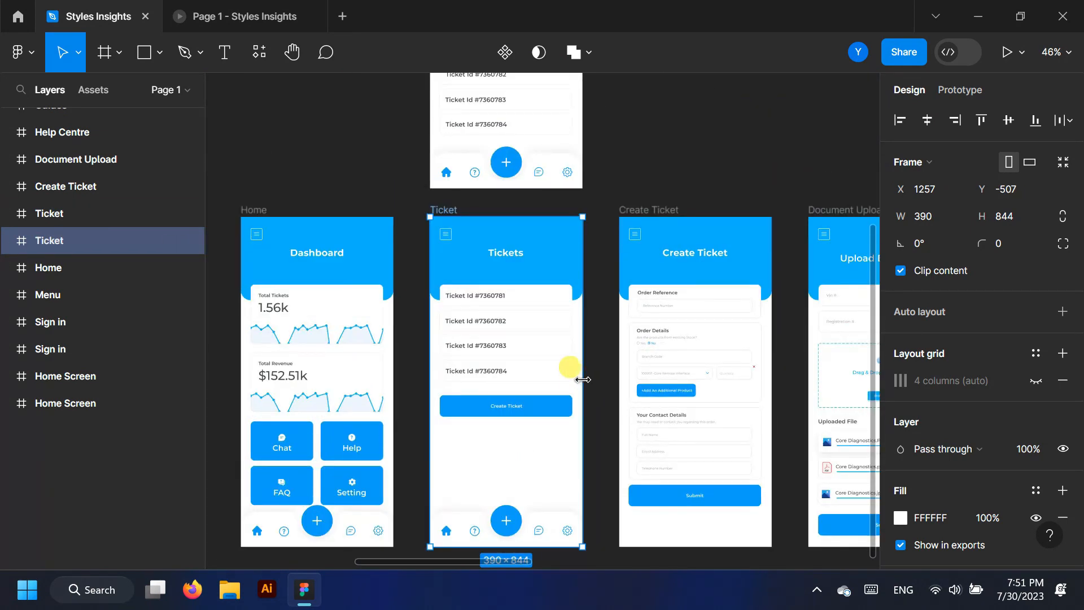
{"action": "scroll", "coordinate": [583, 379], "scroll_direction": "up", "scroll_amount": 2}
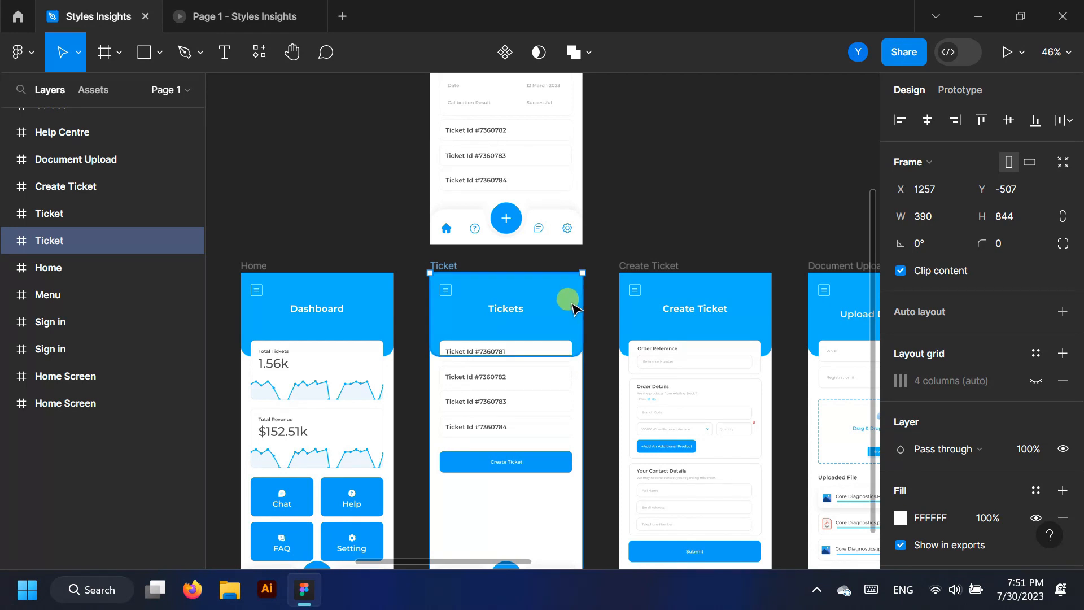
{"action": "left_click", "coordinate": [60, 213]}
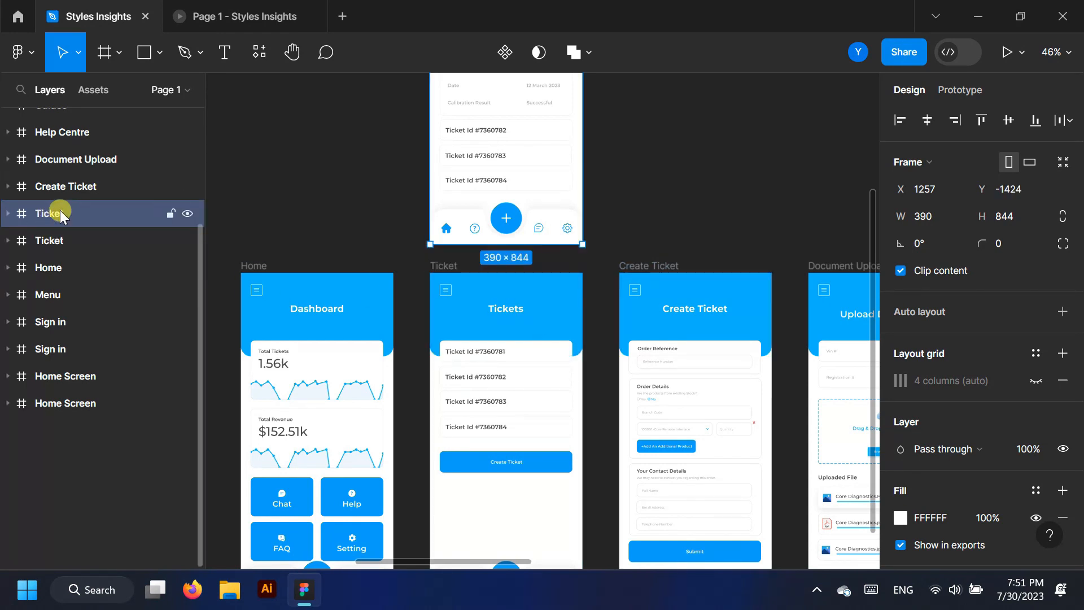
{"action": "scroll", "coordinate": [634, 153], "scroll_direction": "up", "scroll_amount": 4}
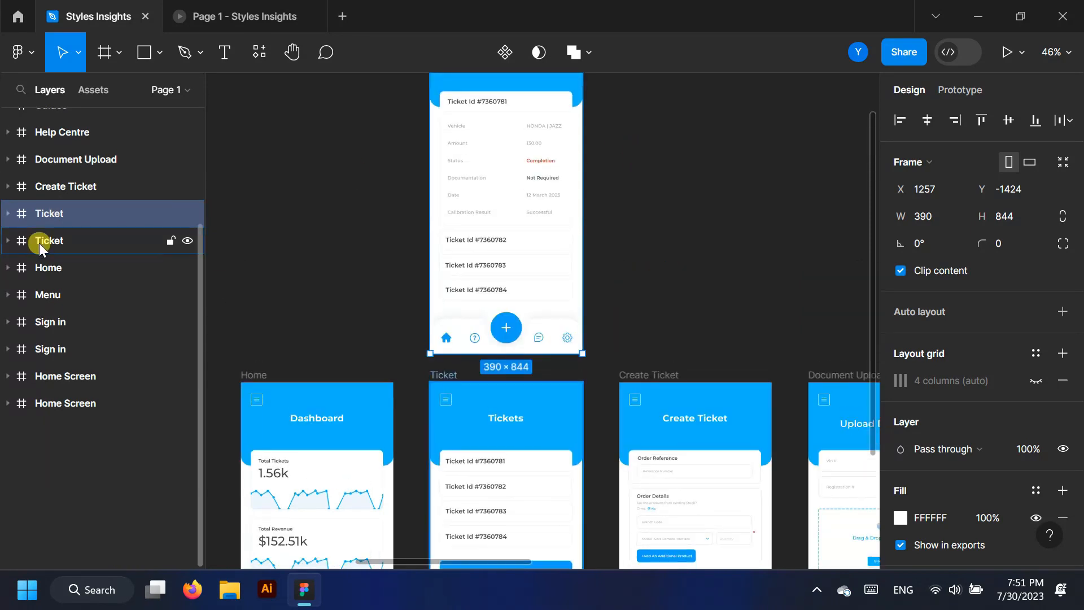
{"action": "left_click", "coordinate": [960, 90]}
{"action": "scroll", "coordinate": [644, 232], "scroll_direction": "down", "scroll_amount": 1}
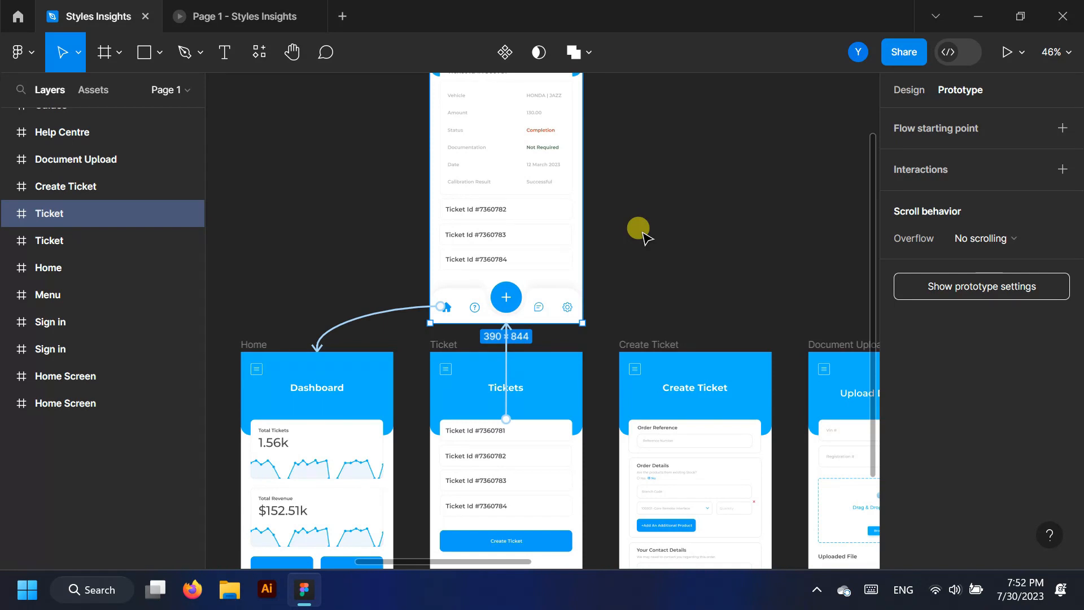
{"action": "scroll", "coordinate": [644, 233], "scroll_direction": "down", "scroll_amount": 2}
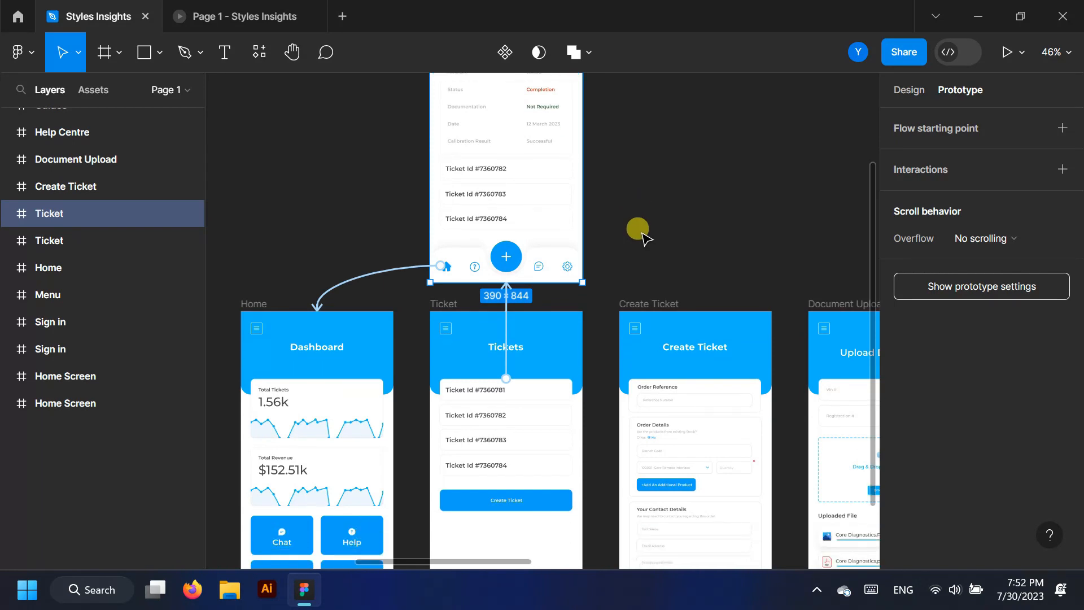
Delete the Dashboard's old tap link to the Tickets screen
{"action": "left_click", "coordinate": [643, 231]}
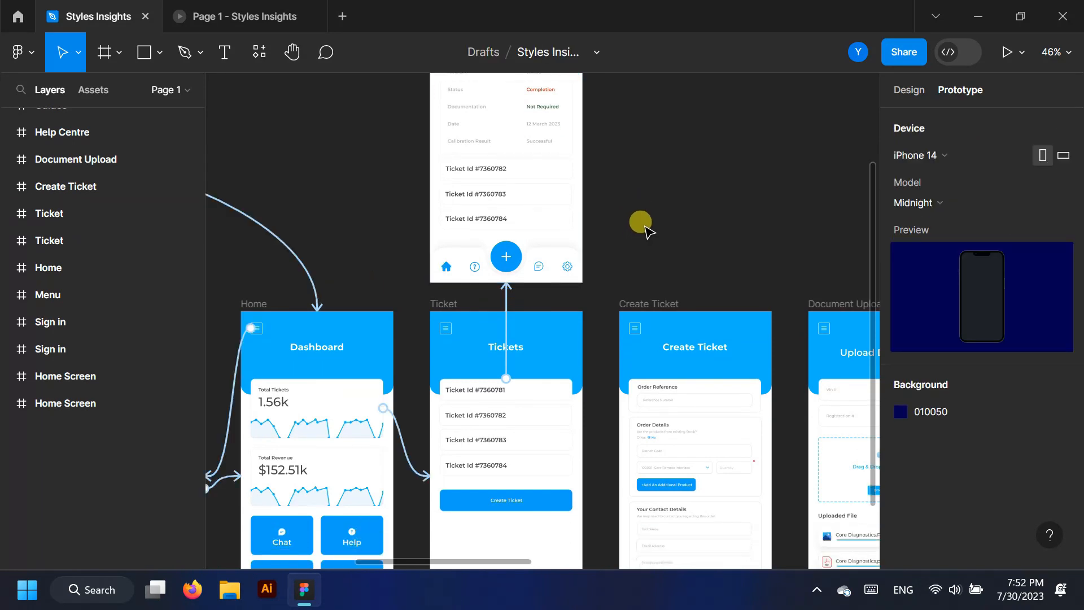
{"action": "left_click", "coordinate": [506, 291]}
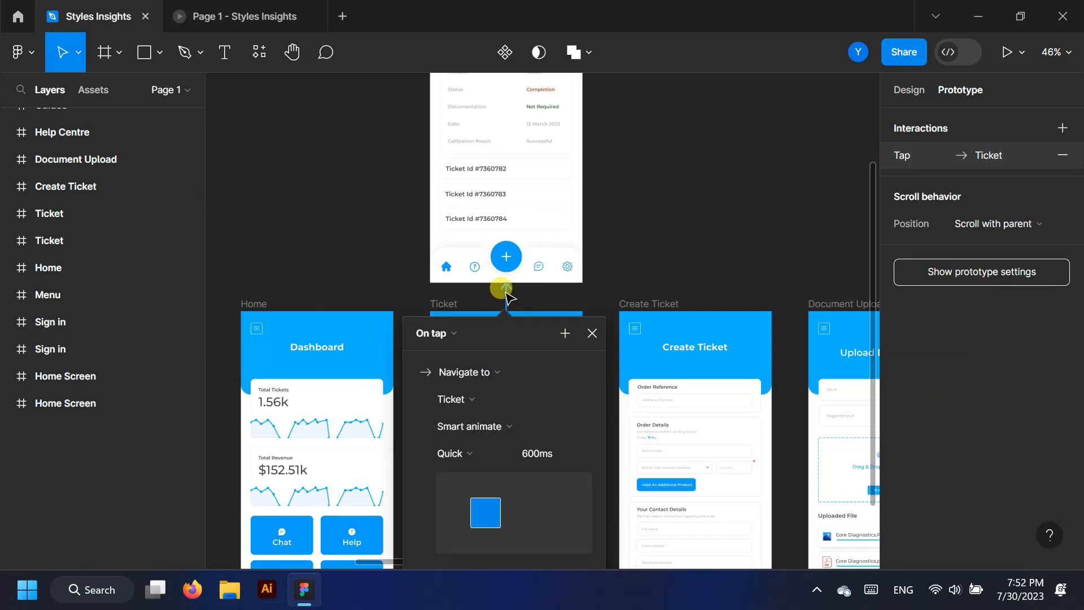
{"action": "key", "text": "Escape"}
{"action": "left_click", "coordinate": [86, 270]}
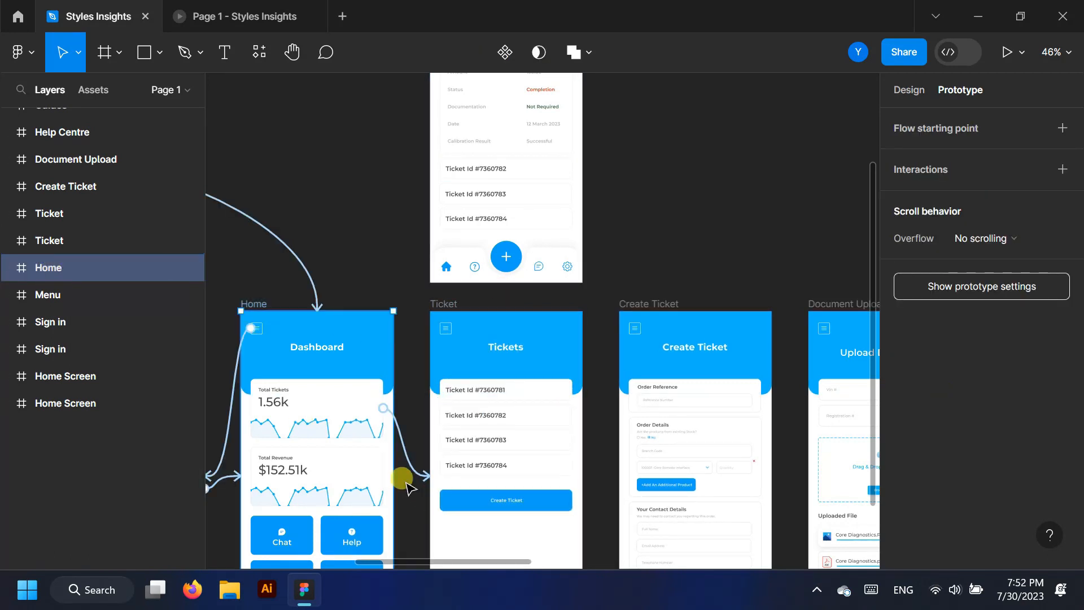
{"action": "left_click", "coordinate": [415, 468]}
{"action": "key", "text": "Delete"}
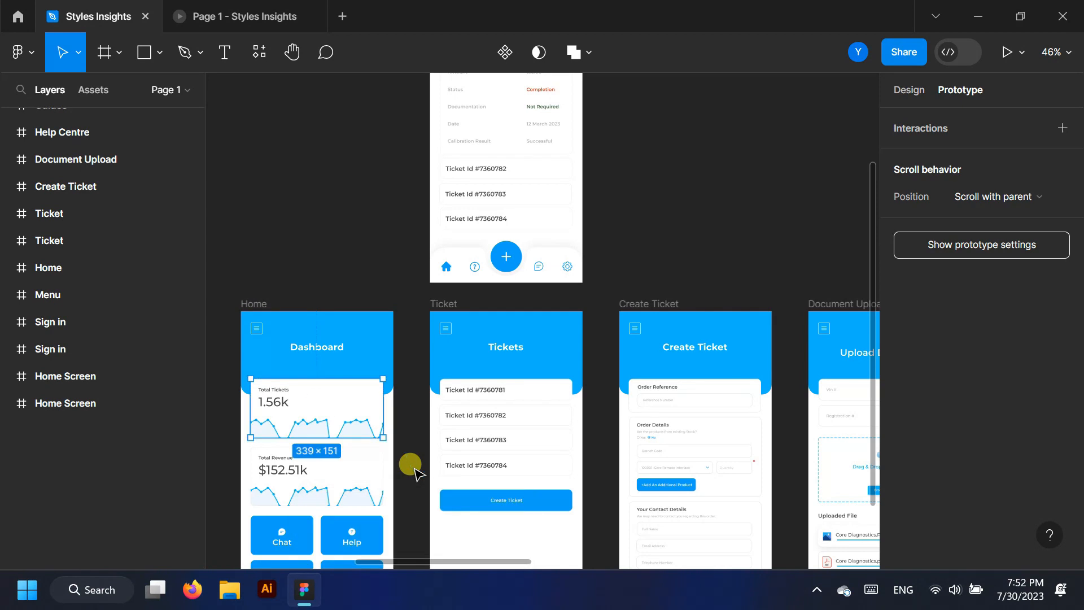
Delete the expanded ticket's home-icon link back to Home
{"action": "left_click", "coordinate": [80, 219]}
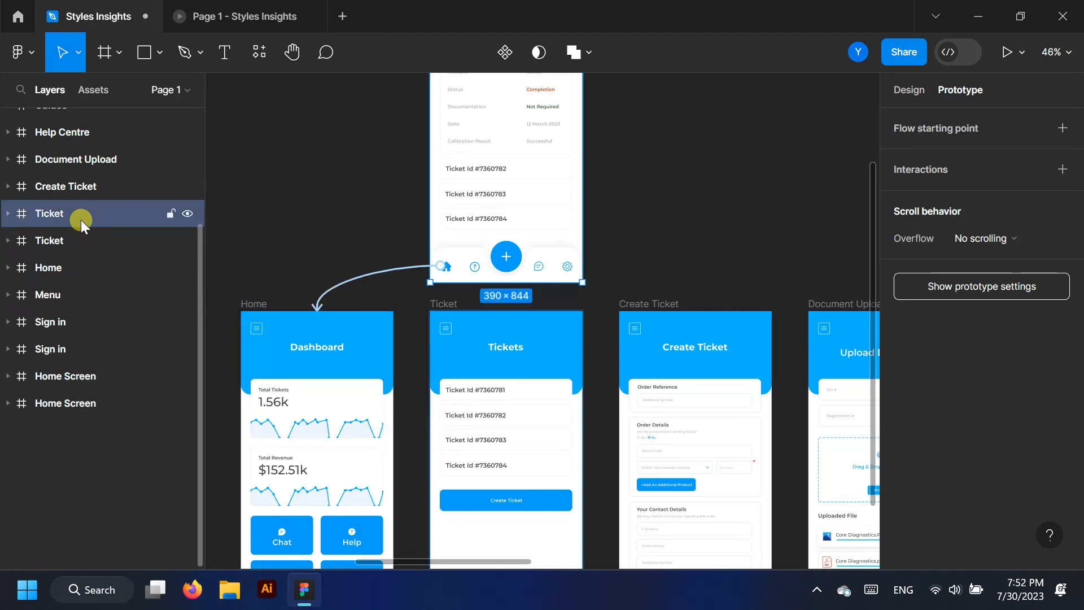
{"action": "left_click", "coordinate": [397, 273]}
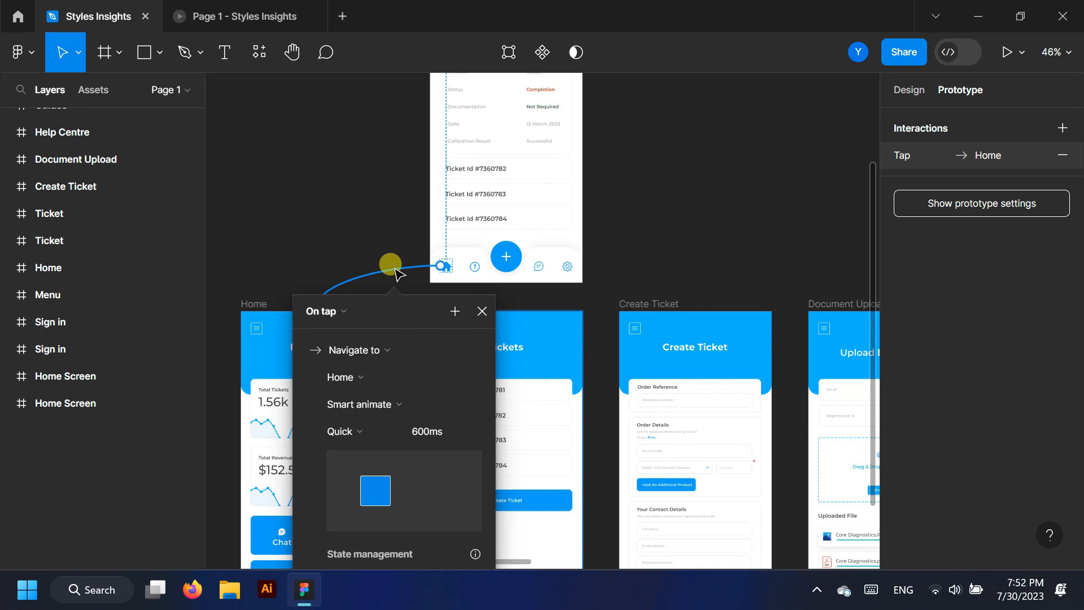
{"action": "key", "text": "Delete"}
{"action": "scroll", "coordinate": [348, 266], "scroll_direction": "down", "scroll_amount": 2}
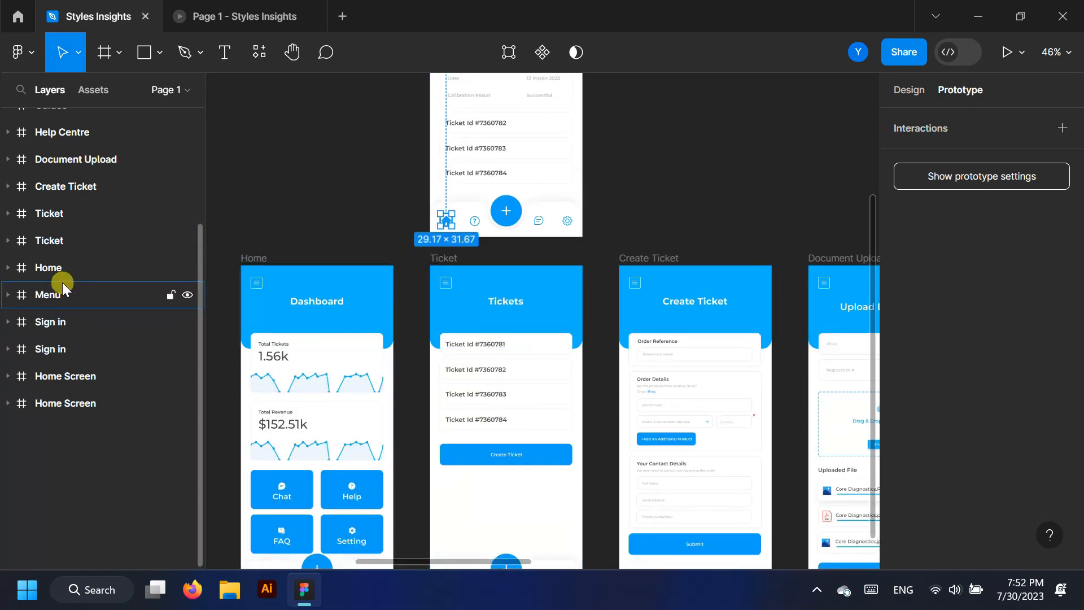
{"action": "left_click", "coordinate": [62, 265]}
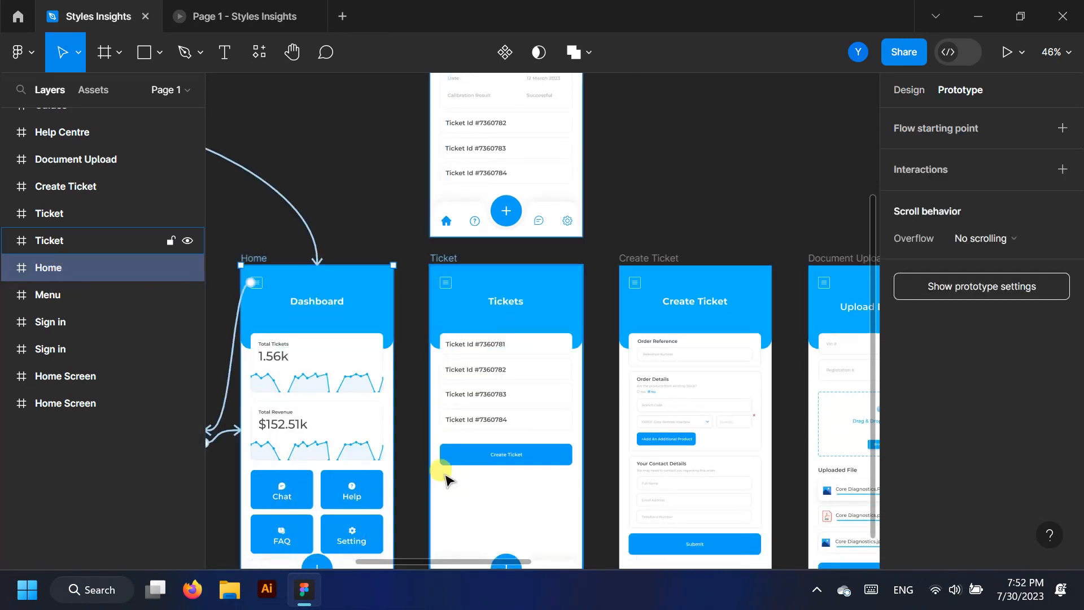
Link the Total Tickets card to the Ticket frame with Smart animate, Slow easing
{"action": "left_click", "coordinate": [383, 363]}
{"action": "left_click_drag", "start_coordinate": [383, 362], "coordinate": [455, 419]}
{"action": "scroll", "coordinate": [466, 429], "scroll_direction": "down", "scroll_amount": 3}
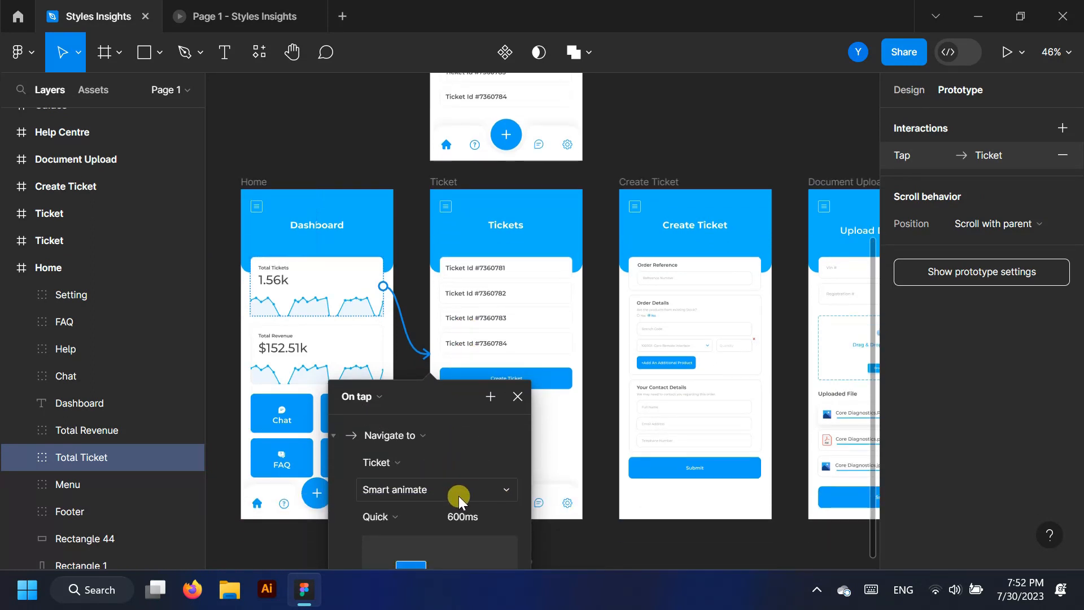
{"action": "scroll", "coordinate": [460, 494], "scroll_direction": "down", "scroll_amount": 1}
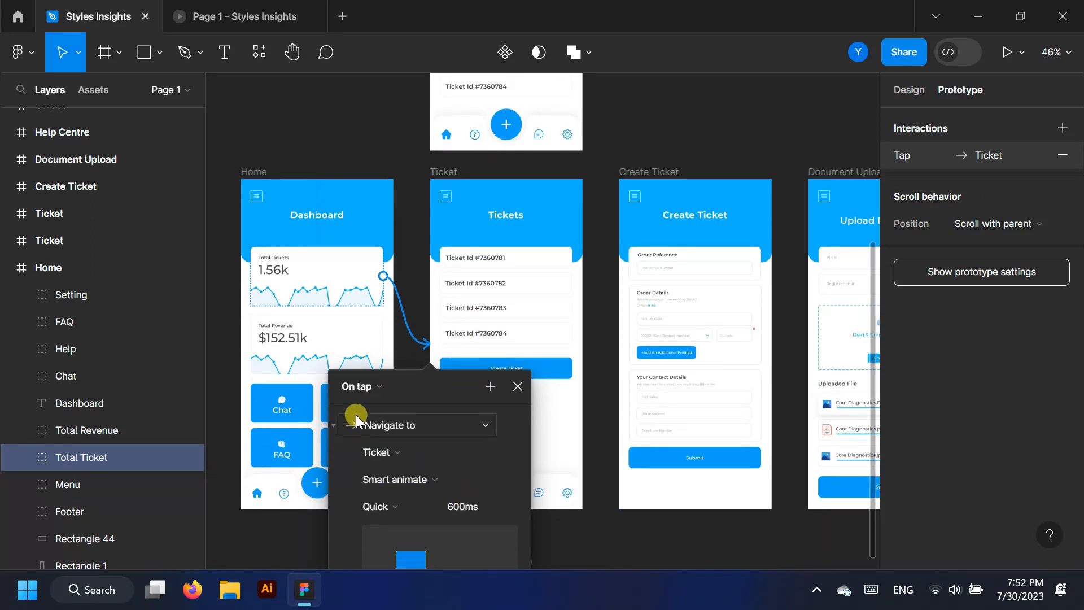
{"action": "left_click", "coordinate": [431, 499]}
{"action": "left_click", "coordinate": [408, 516]}
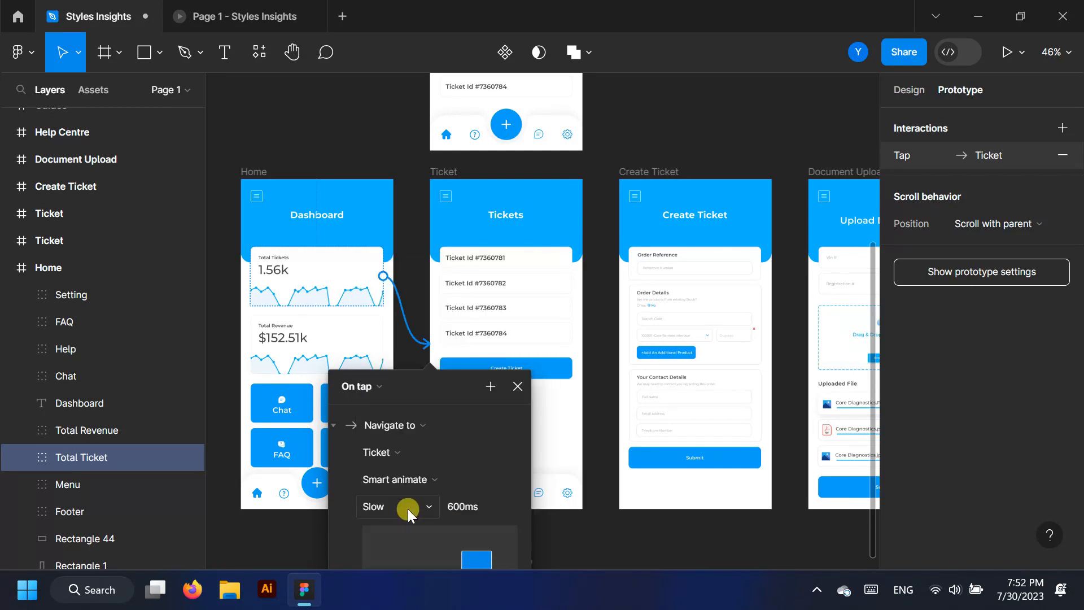
{"action": "left_click", "coordinate": [517, 386]}
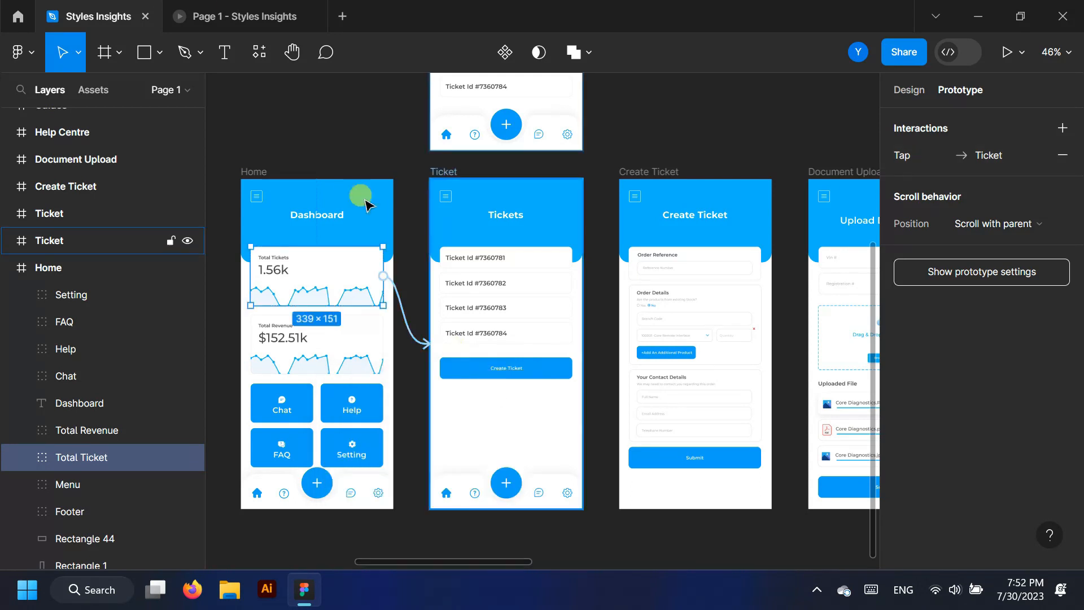
Preview the prototype and tap Total Tickets to test the transition
{"action": "key", "text": "ctrl+alt+Return"}
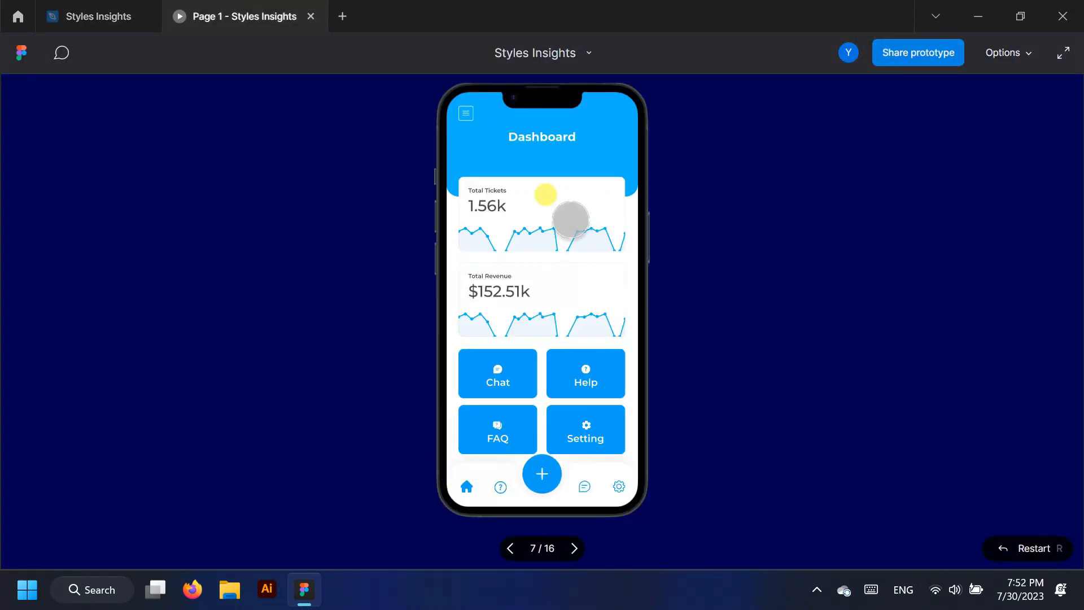
{"action": "left_click", "coordinate": [570, 219]}
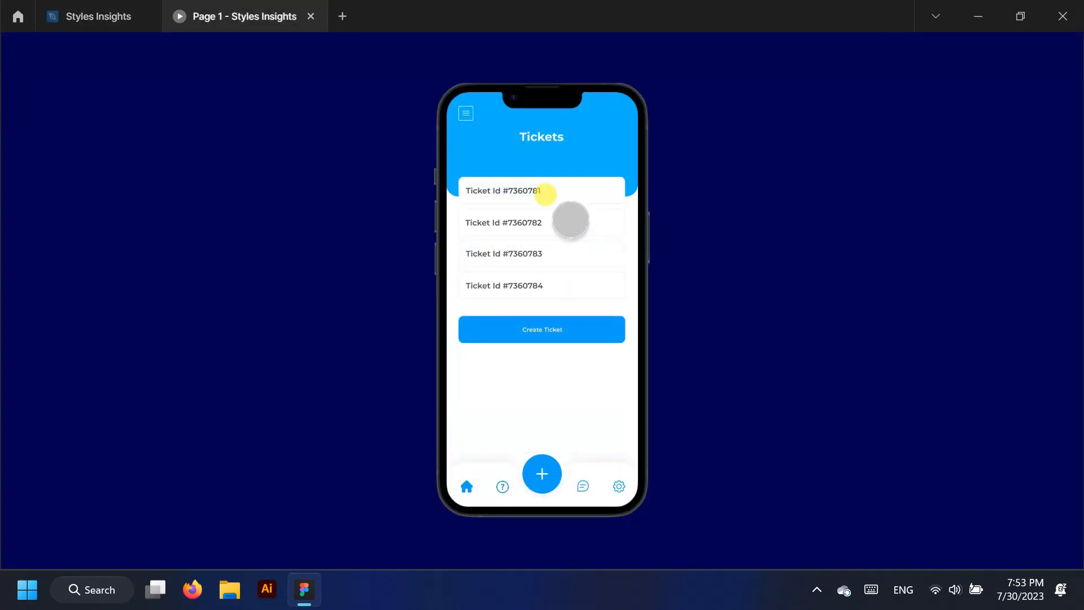
{"action": "left_click", "coordinate": [82, 6]}
{"action": "scroll", "coordinate": [527, 445], "scroll_direction": "up", "scroll_amount": 1}
Link the Ticket Id #7360781 card to the expanded-ticket frame
{"action": "left_click", "coordinate": [8, 268]}
{"action": "left_click", "coordinate": [58, 268]}
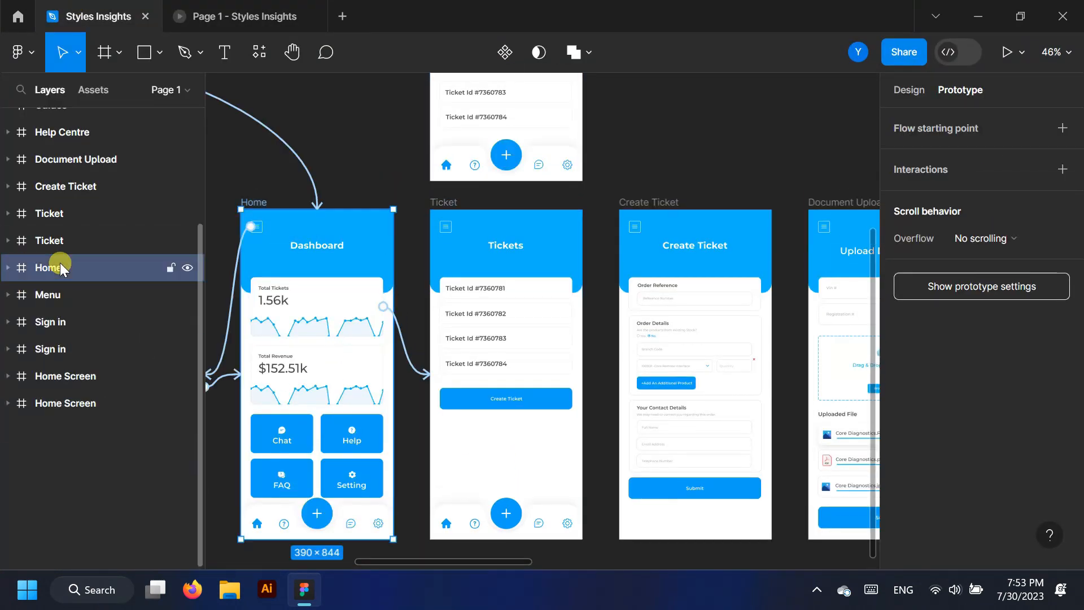
{"action": "left_click", "coordinate": [523, 281]}
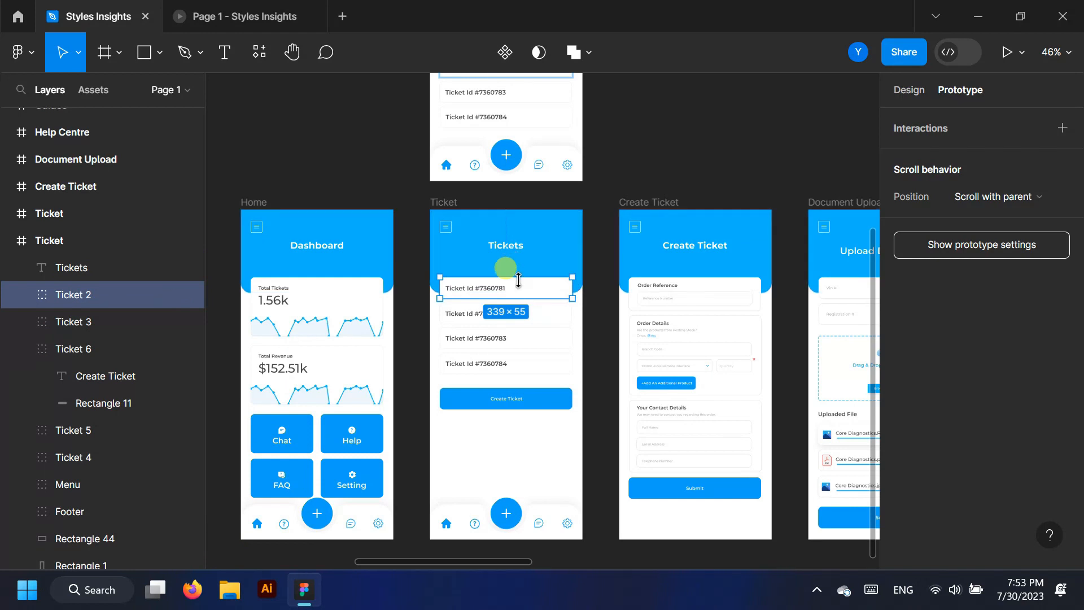
{"action": "left_click_drag", "start_coordinate": [505, 278], "coordinate": [506, 152]}
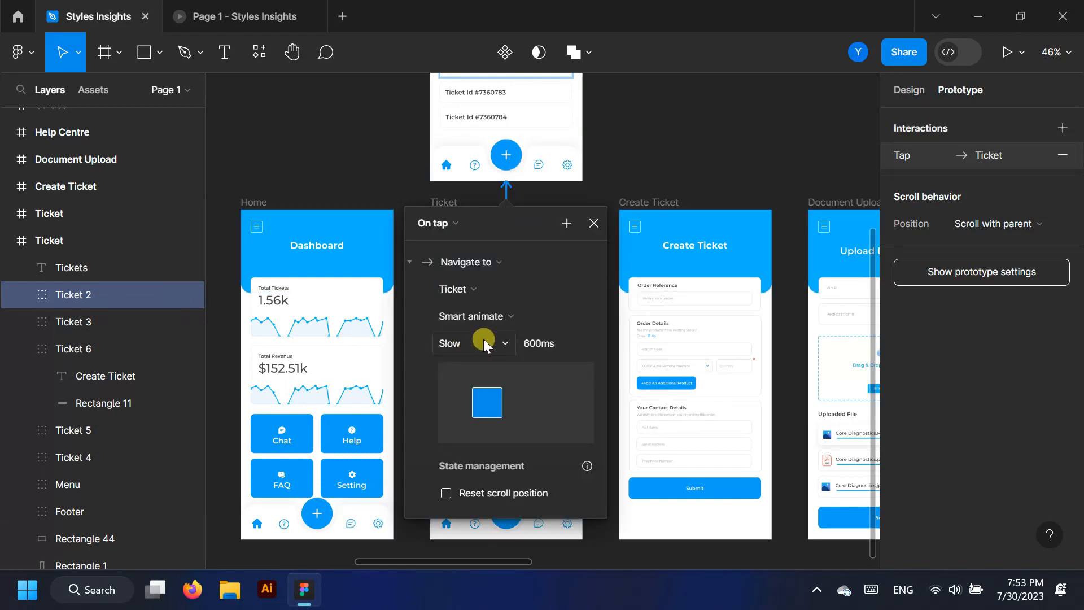
Test the ticket expansion in preview, then set its easing to Quick
{"action": "left_click", "coordinate": [504, 341]}
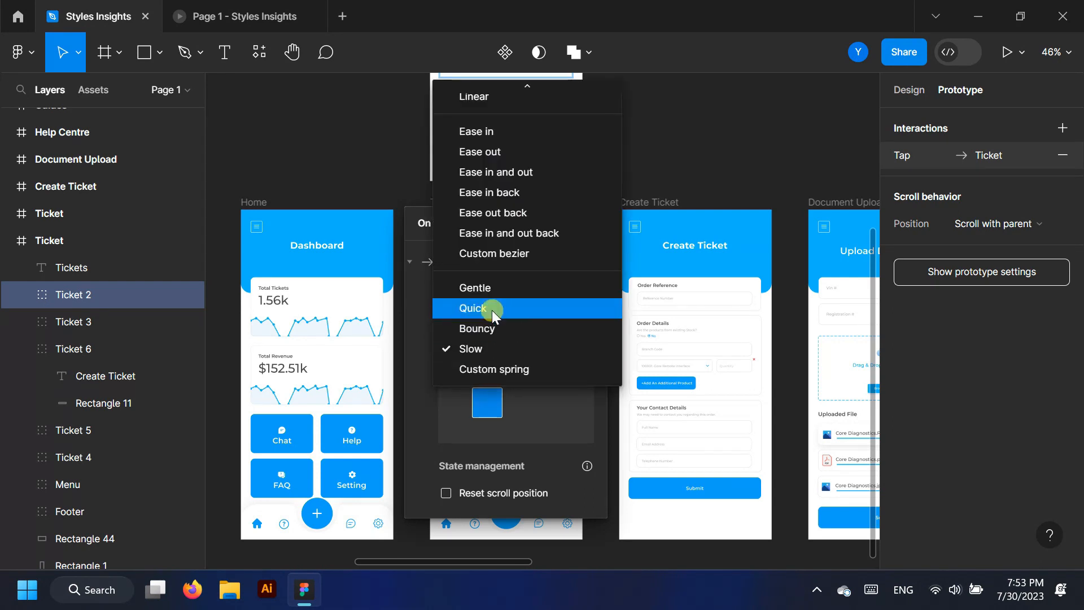
{"action": "left_click", "coordinate": [239, 6]}
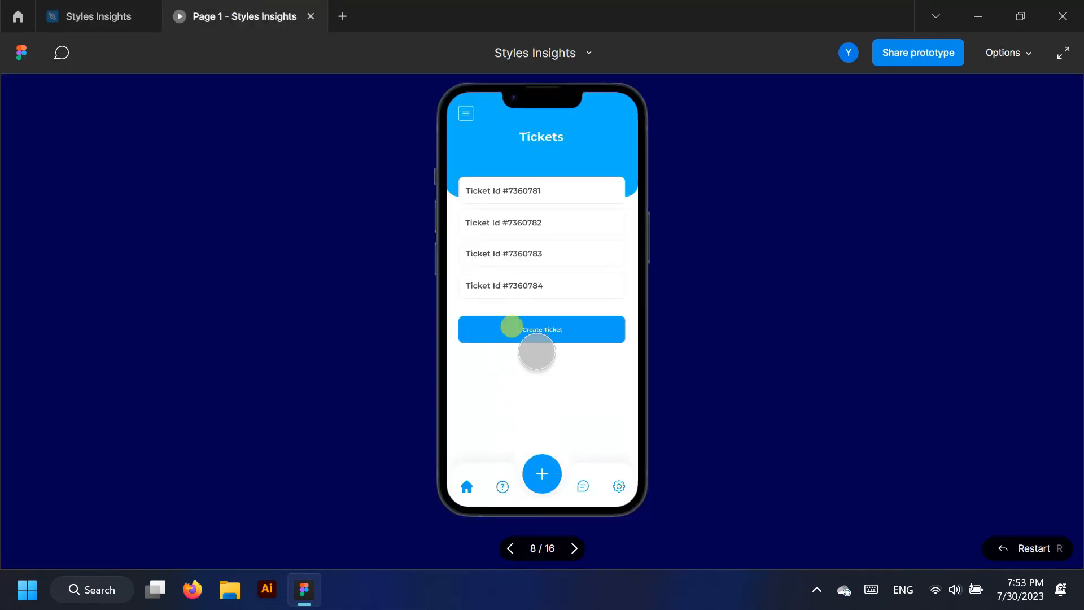
{"action": "left_click", "coordinate": [494, 191]}
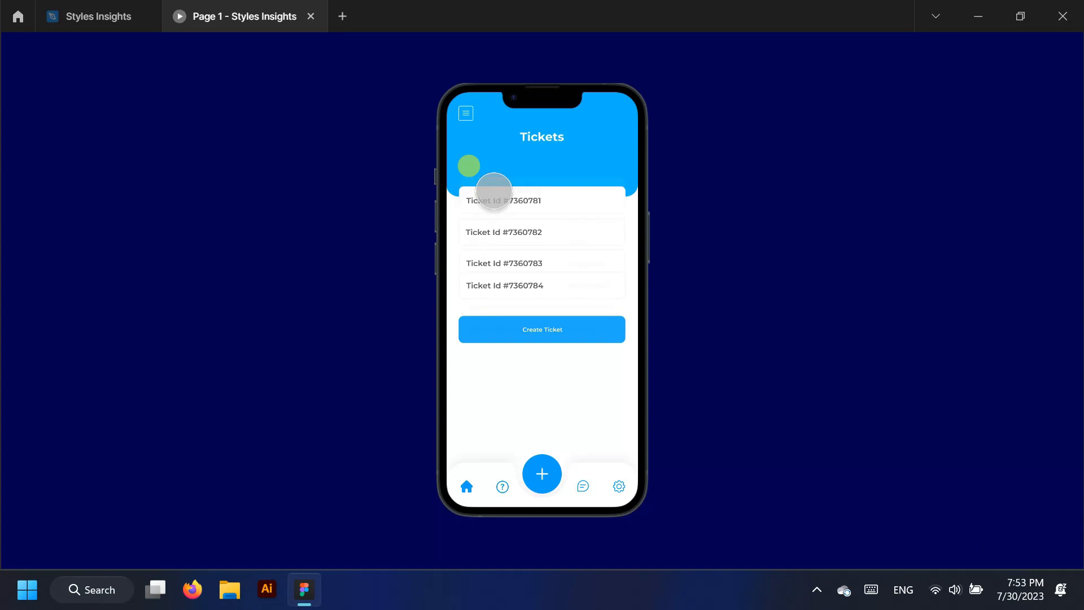
{"action": "left_click", "coordinate": [96, 10]}
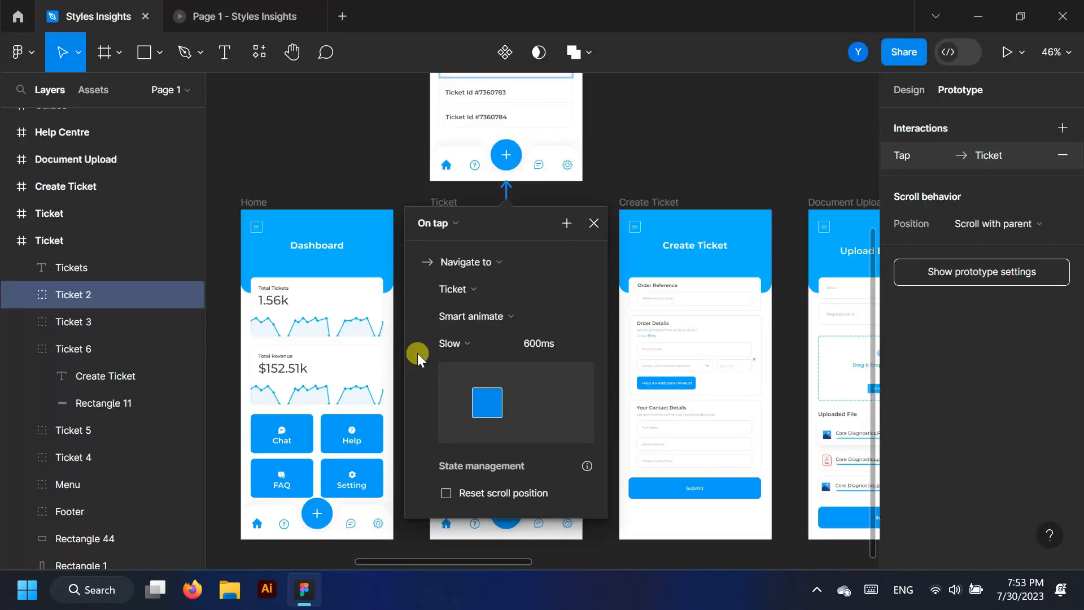
{"action": "left_click", "coordinate": [506, 349]}
{"action": "left_click", "coordinate": [488, 309]}
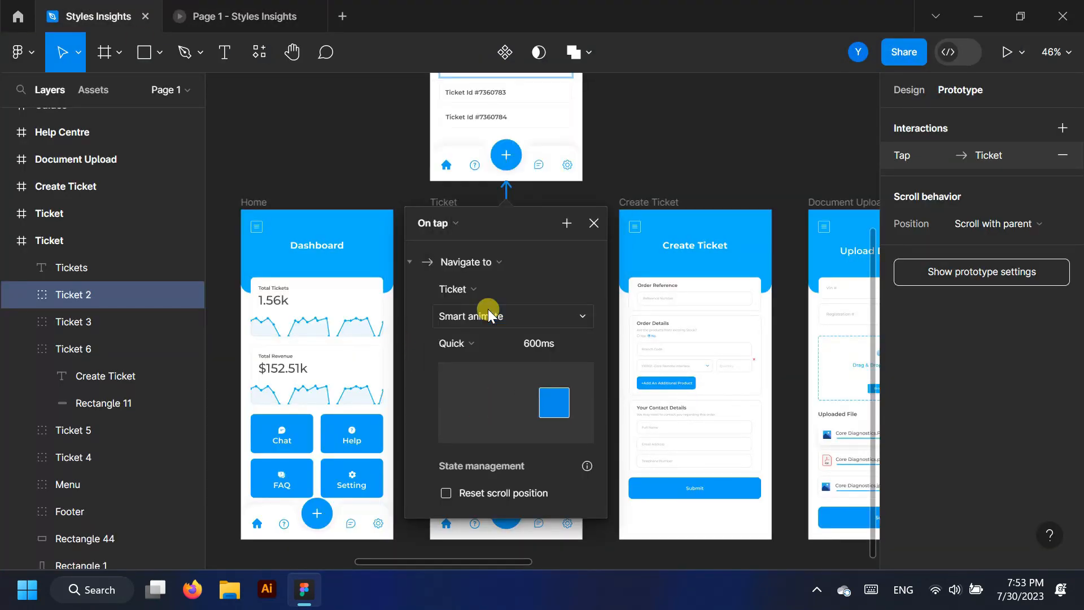
Play the flow from sign-in through Dashboard to Tickets and expand the first ticket
{"action": "left_click", "coordinate": [221, 7]}
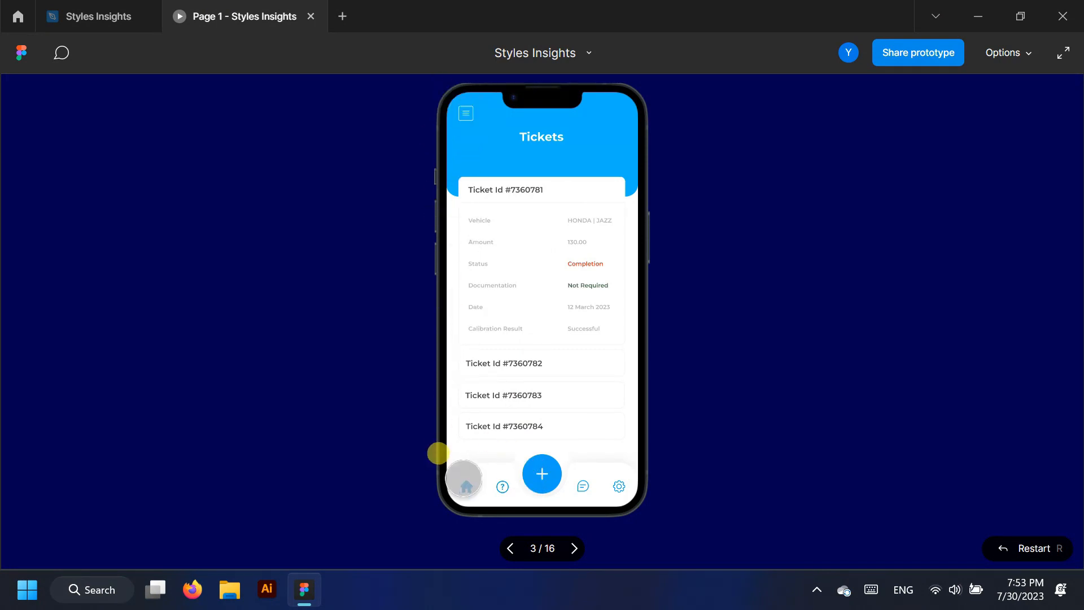
{"action": "left_click", "coordinate": [510, 548]}
{"action": "left_click", "coordinate": [545, 344]}
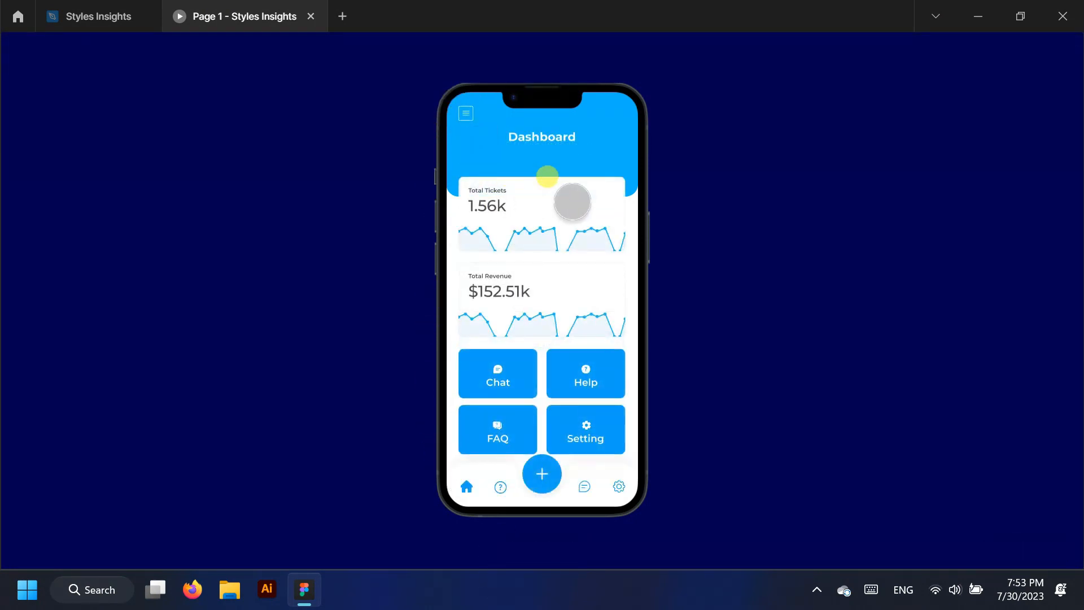
{"action": "left_click", "coordinate": [572, 201]}
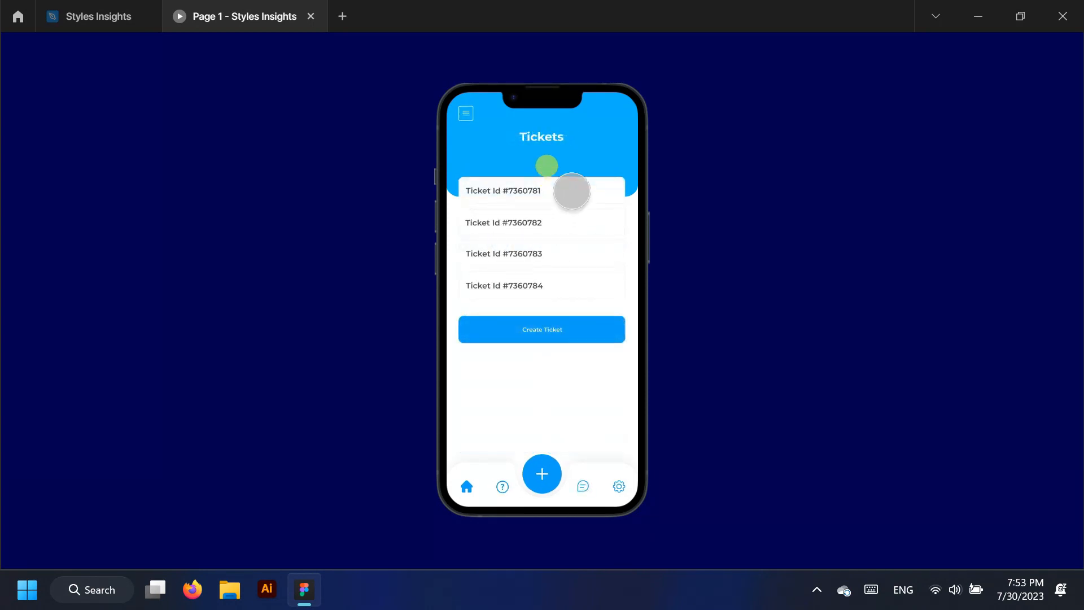
{"action": "left_click", "coordinate": [571, 191]}
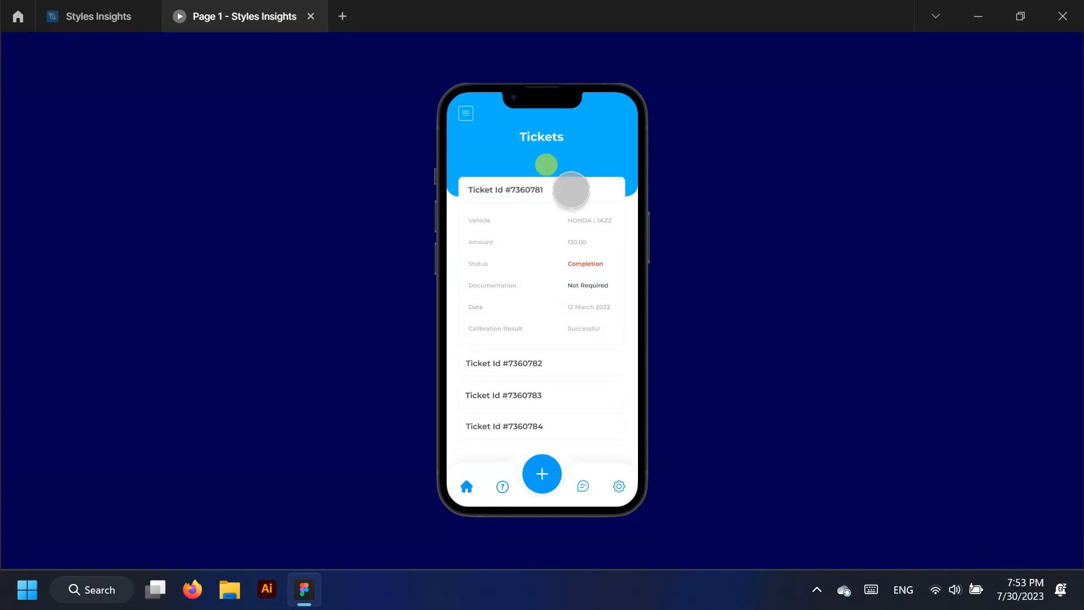
{"action": "left_click", "coordinate": [90, 16]}
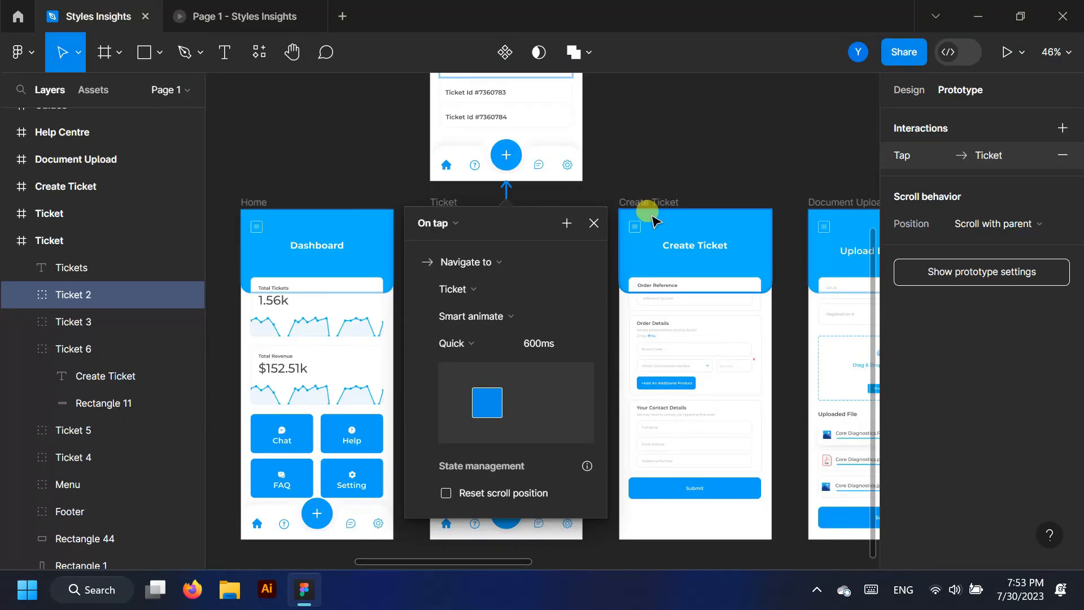
{"action": "scroll", "coordinate": [596, 332], "scroll_direction": "up", "scroll_amount": 1}
Link the expanded ticket card back to the collapsed Ticket screen
{"action": "left_click", "coordinate": [591, 333]}
{"action": "scroll", "coordinate": [578, 219], "scroll_direction": "up", "scroll_amount": 1}
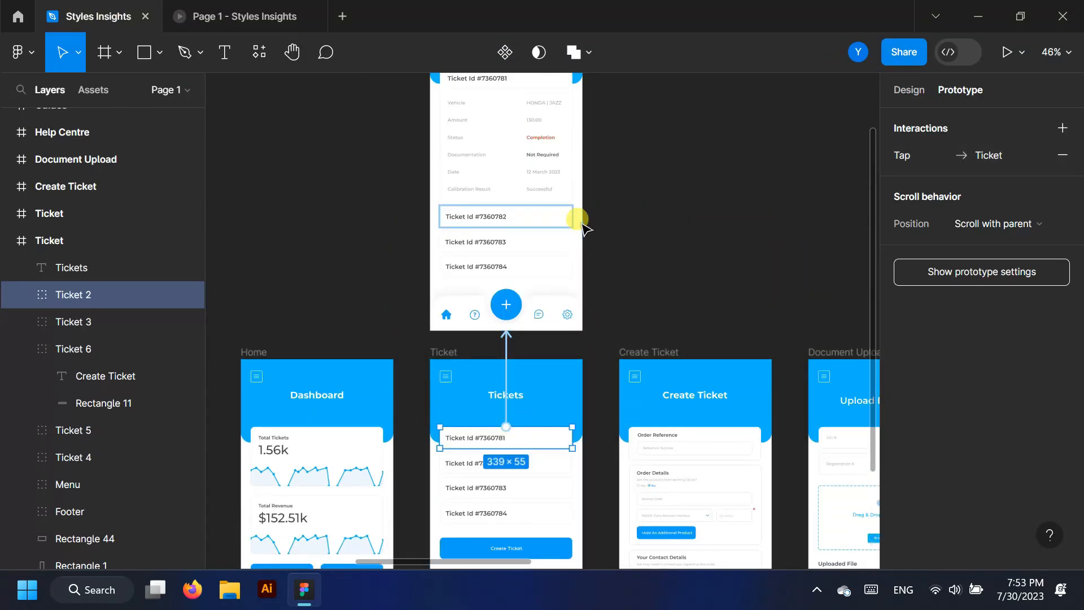
{"action": "left_click", "coordinate": [501, 151]}
{"action": "left_click_drag", "start_coordinate": [507, 201], "coordinate": [511, 366]}
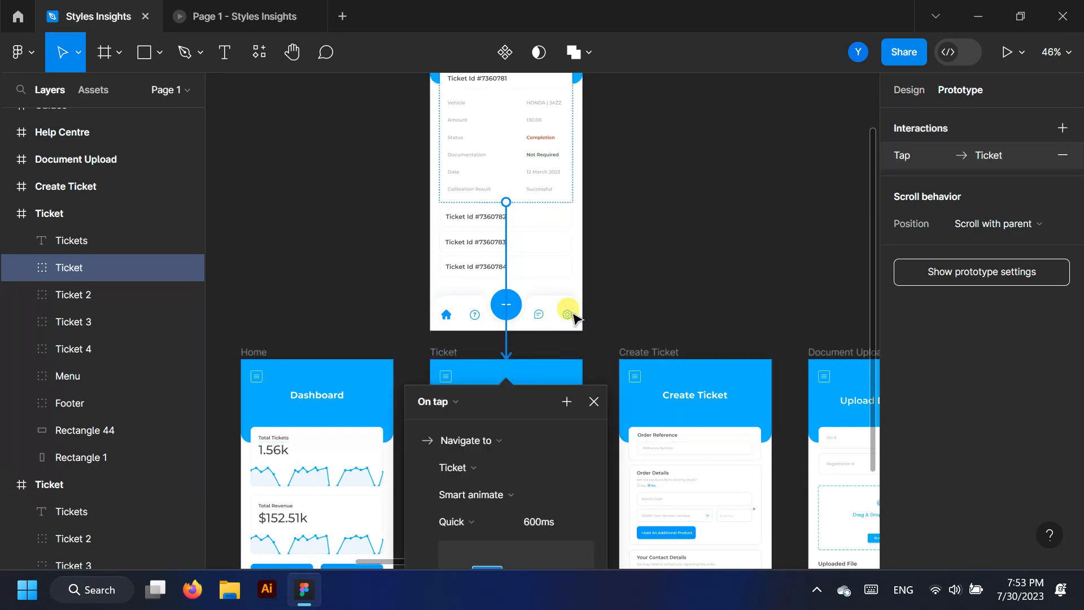
Test collapsing and re-expanding the ticket in the prototype preview
{"action": "scroll", "coordinate": [600, 305], "scroll_direction": "down", "scroll_amount": 1}
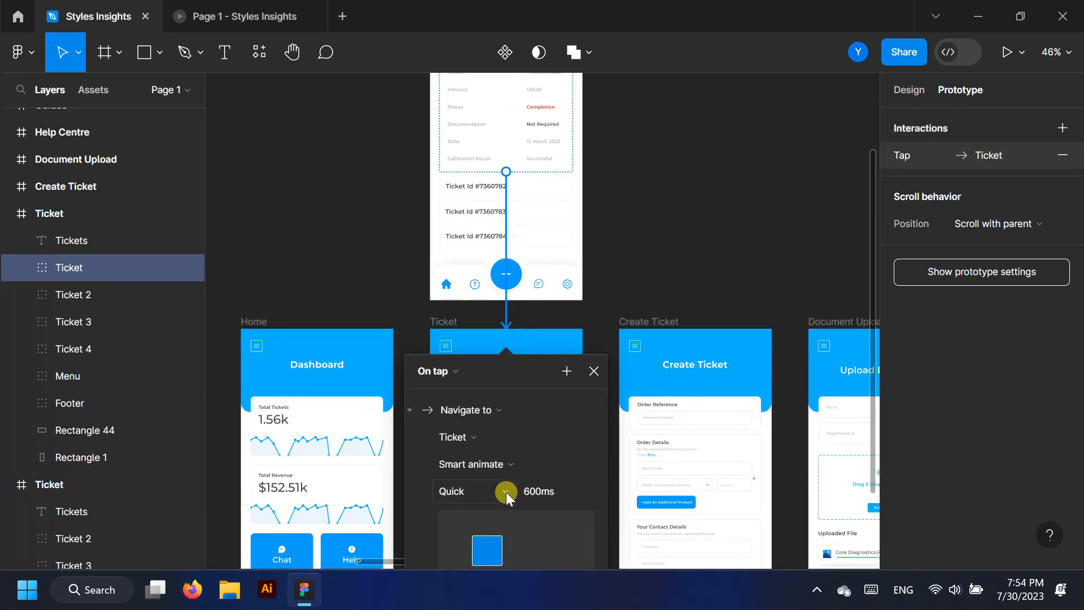
{"action": "left_click", "coordinate": [226, 16]}
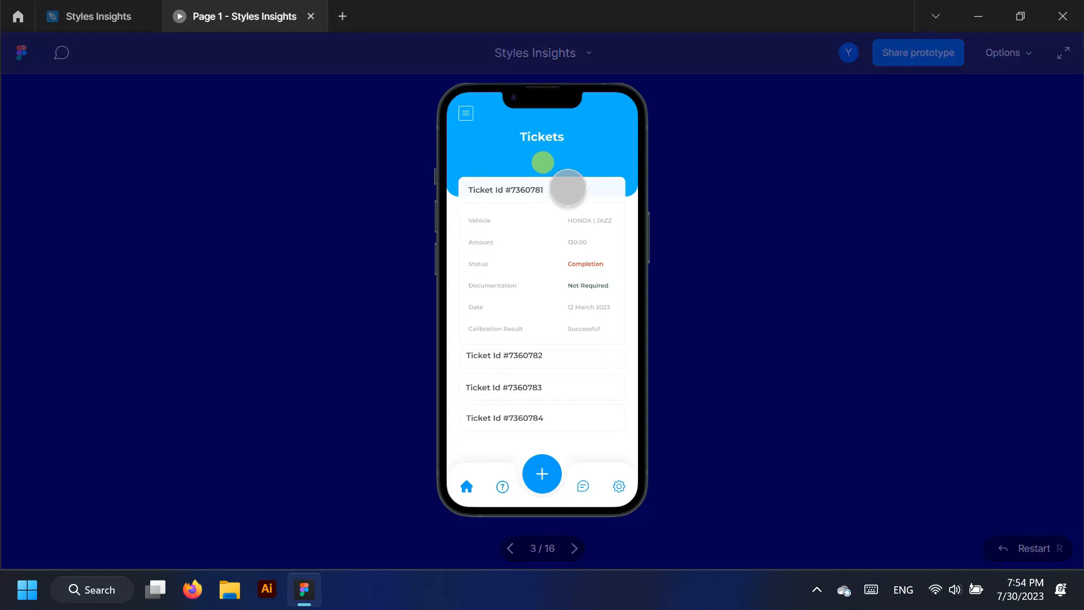
{"action": "left_click", "coordinate": [567, 187]}
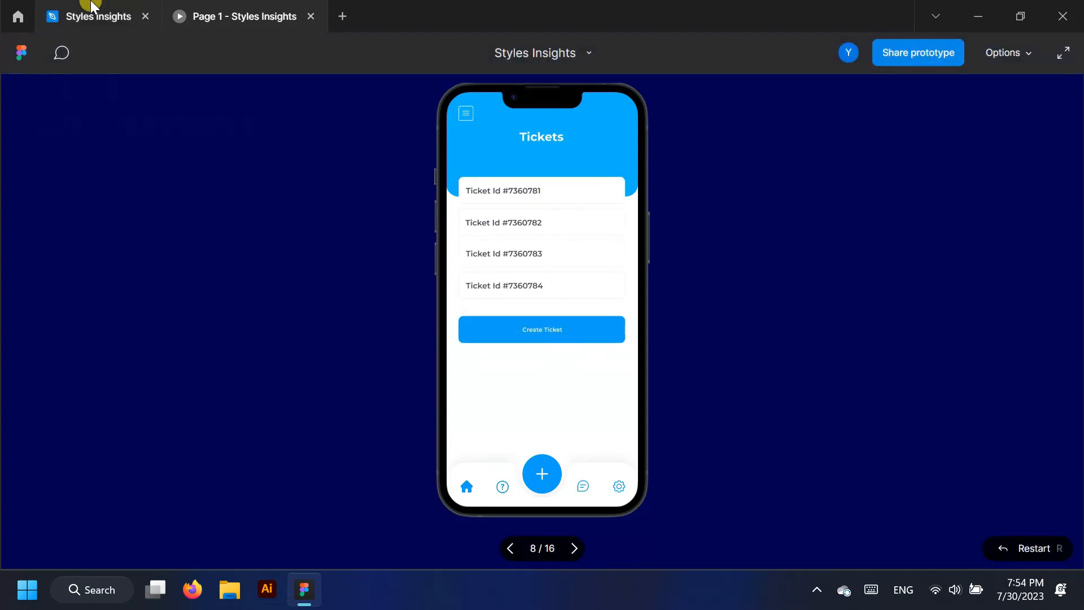
{"action": "left_click", "coordinate": [542, 189]}
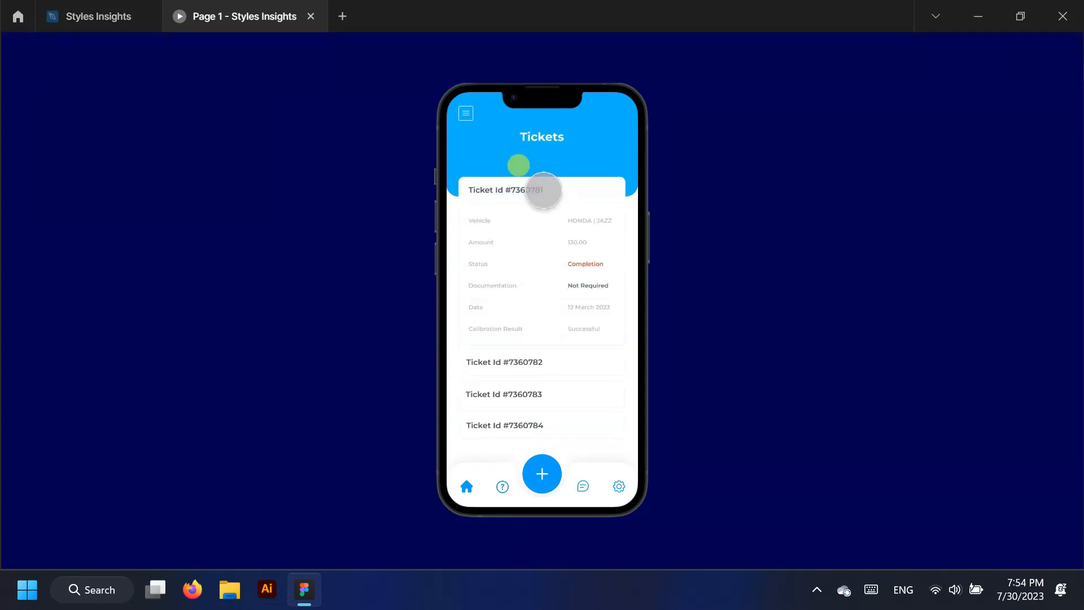
{"action": "left_click", "coordinate": [542, 189]}
{"action": "left_click", "coordinate": [71, 12]}
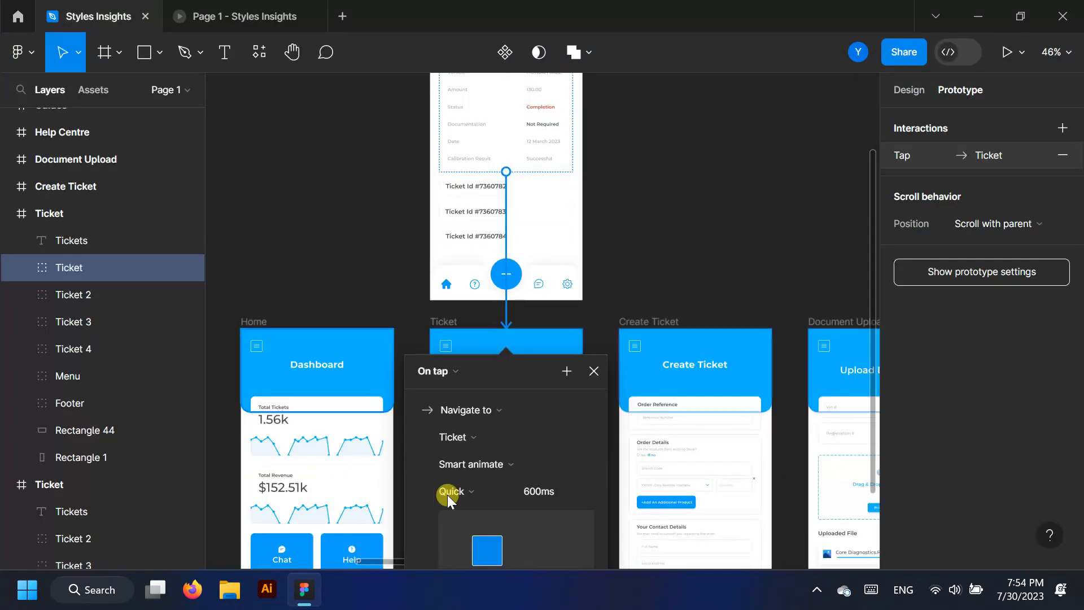
Change the collapse transition's easing to Slow and retest it in preview
{"action": "left_click", "coordinate": [505, 490]}
{"action": "left_click", "coordinate": [489, 519]}
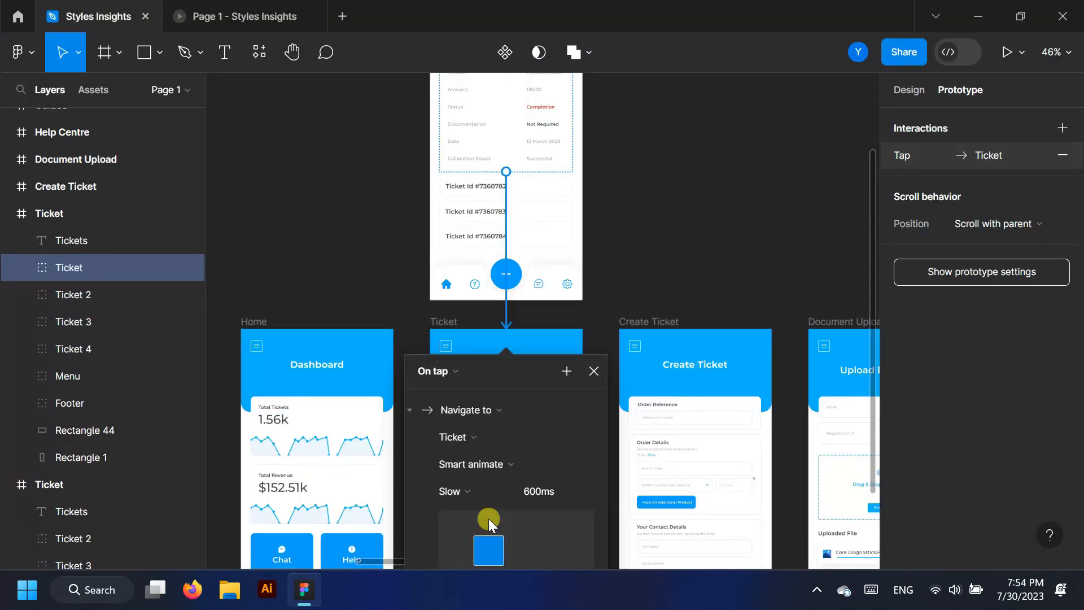
{"action": "left_click", "coordinate": [236, 12]}
{"action": "left_click", "coordinate": [567, 188]}
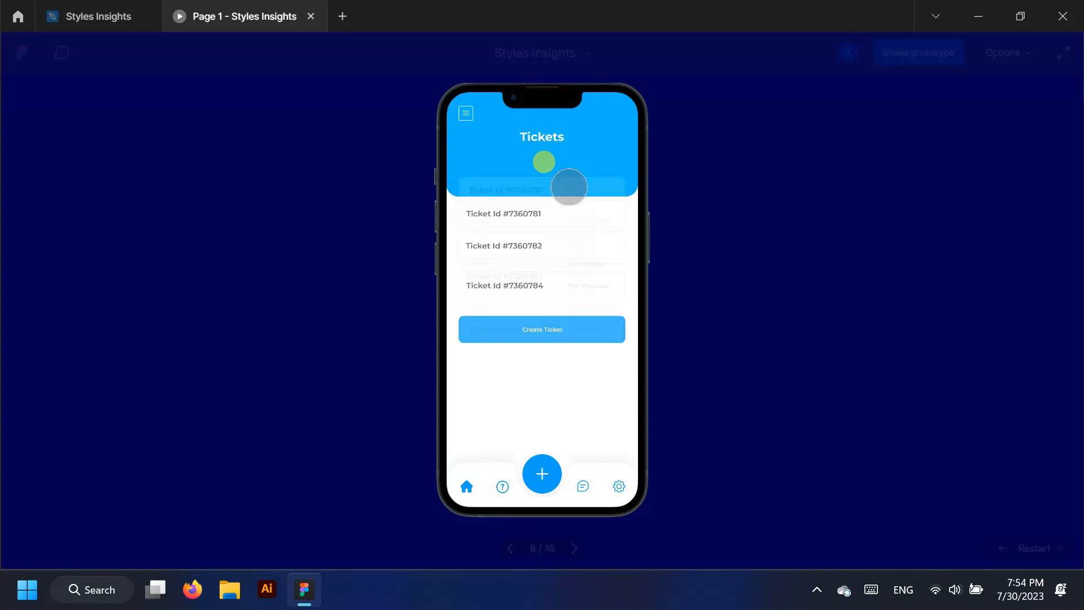
{"action": "left_click", "coordinate": [569, 186]}
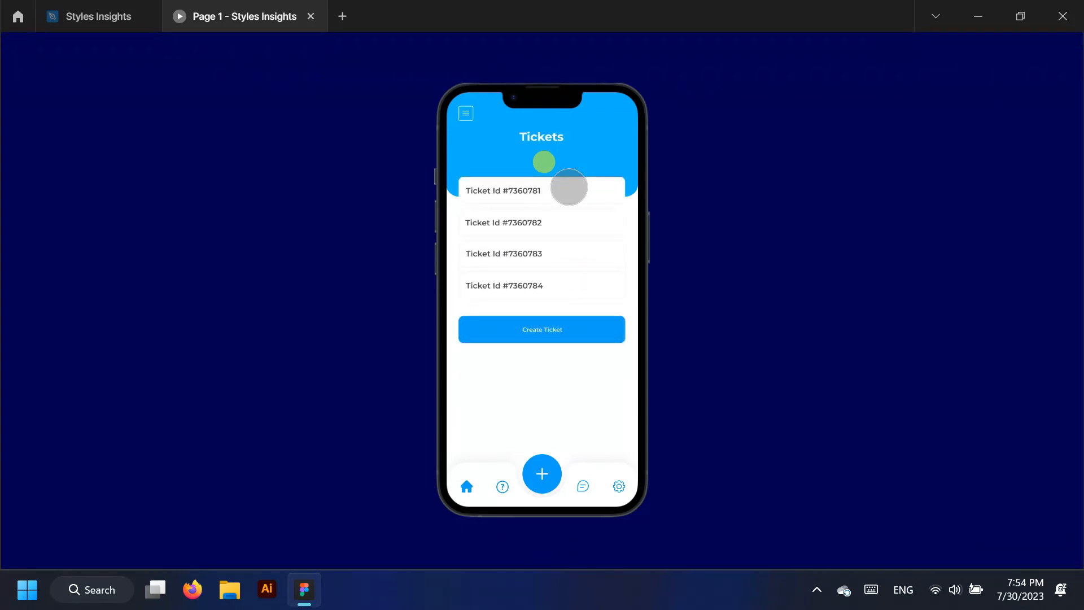
{"action": "left_click", "coordinate": [108, 16]}
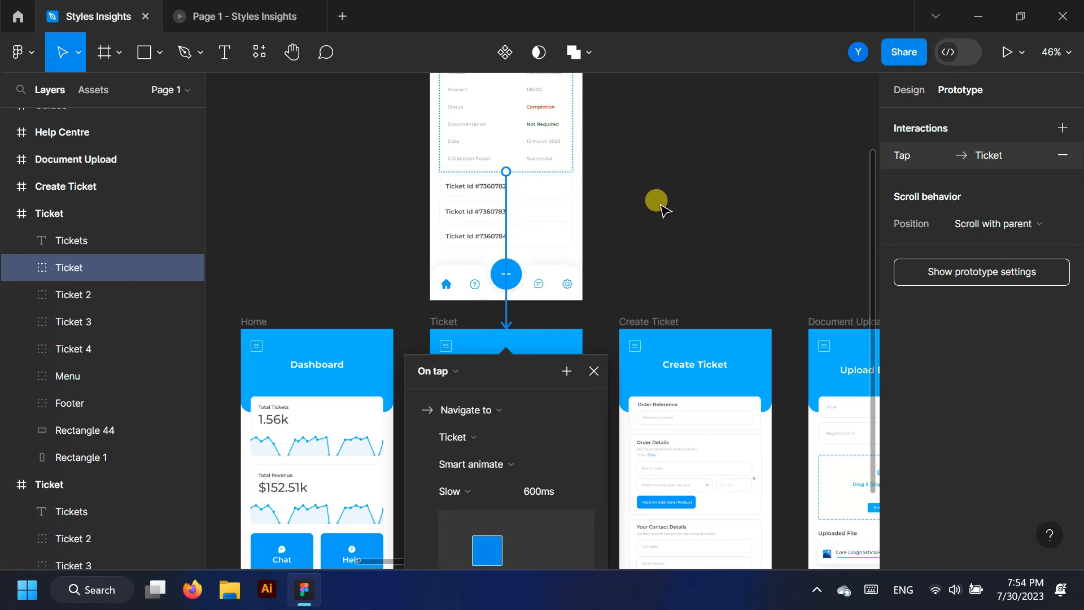
Close the tap settings and collapse both Ticket layer groups
{"action": "left_click", "coordinate": [593, 370]}
{"action": "scroll", "coordinate": [655, 119], "scroll_direction": "down", "scroll_amount": 1}
{"action": "scroll", "coordinate": [655, 119], "scroll_direction": "down", "scroll_amount": 3}
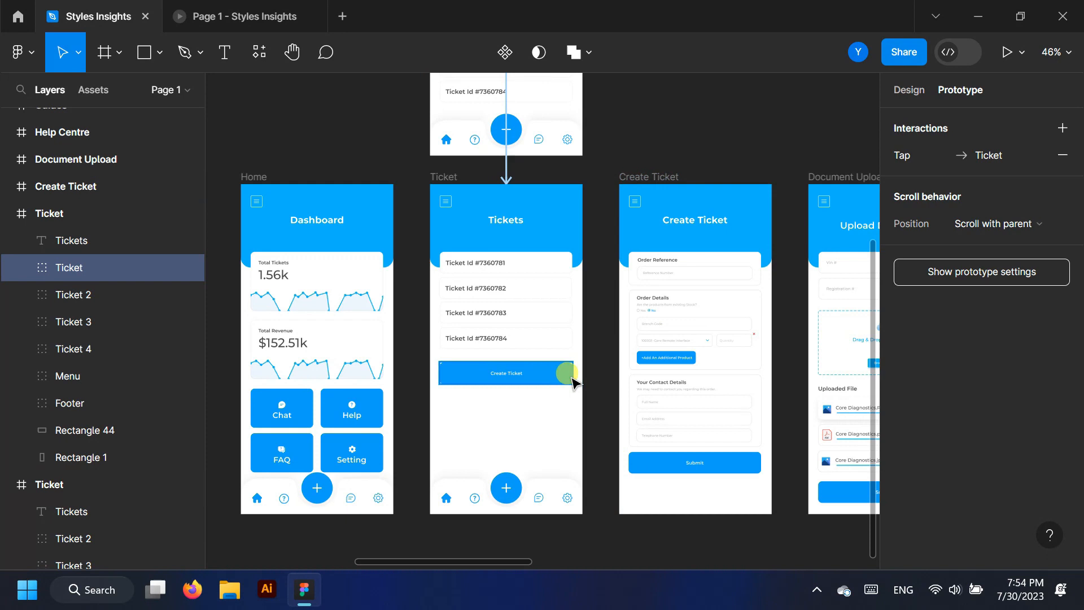
{"action": "left_click", "coordinate": [7, 213]}
{"action": "left_click", "coordinate": [8, 240]}
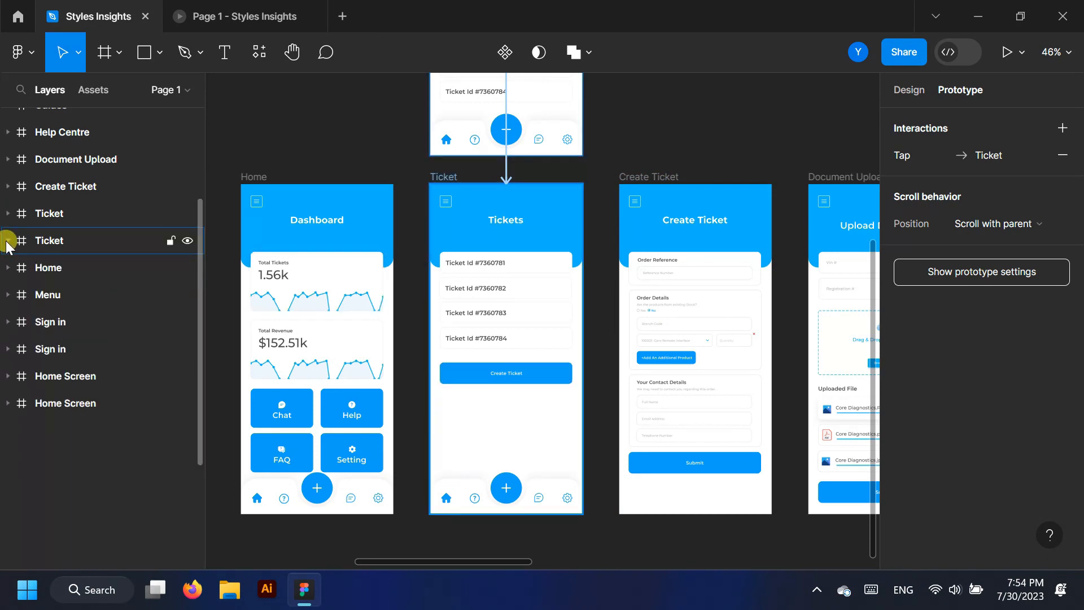
{"action": "left_click", "coordinate": [49, 213]}
{"action": "left_click", "coordinate": [56, 240]}
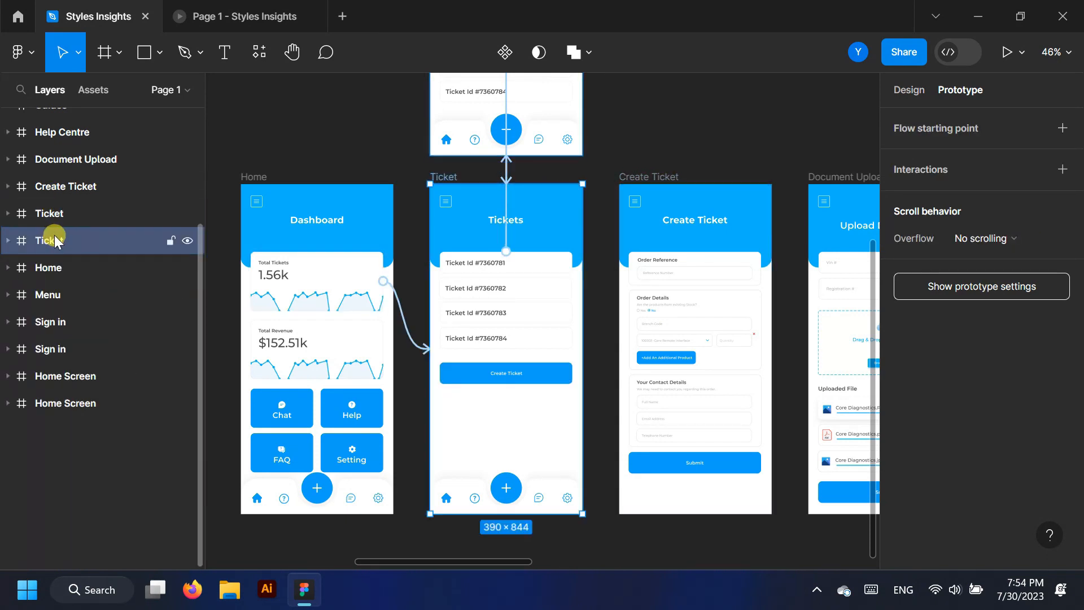
Link the Create Ticket button to the Create Ticket form with Smart animate, Slow
{"action": "left_click", "coordinate": [571, 377]}
{"action": "left_click_drag", "start_coordinate": [573, 373], "coordinate": [610, 344]}
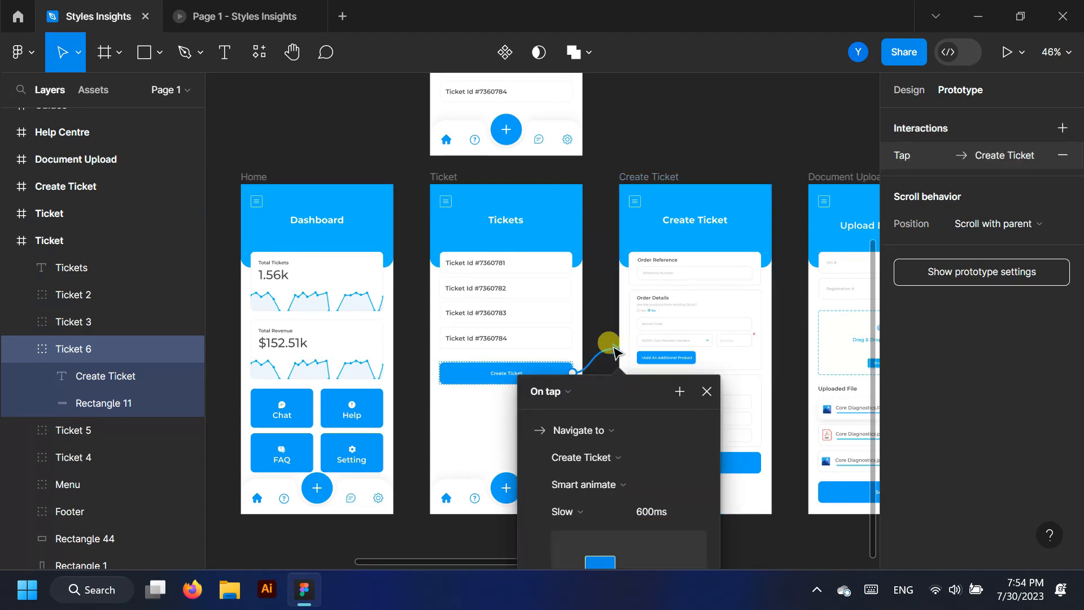
{"action": "scroll", "coordinate": [591, 490], "scroll_direction": "down", "scroll_amount": 1}
Preview the prototype and tap Create Ticket to confirm the form opens
{"action": "key", "text": "ctrl+alt+Return"}
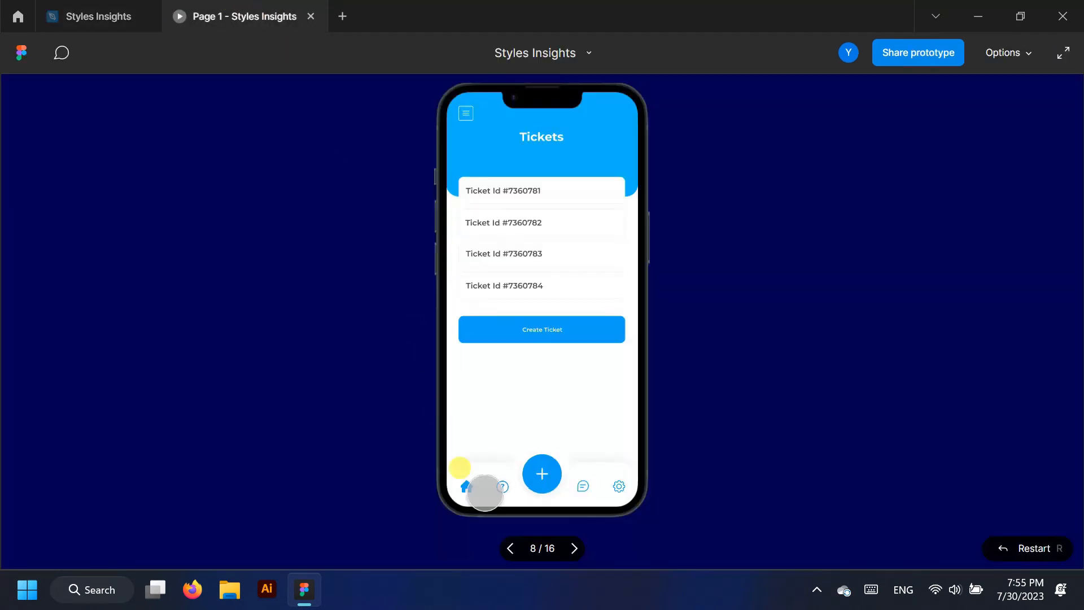
{"action": "left_click", "coordinate": [581, 332]}
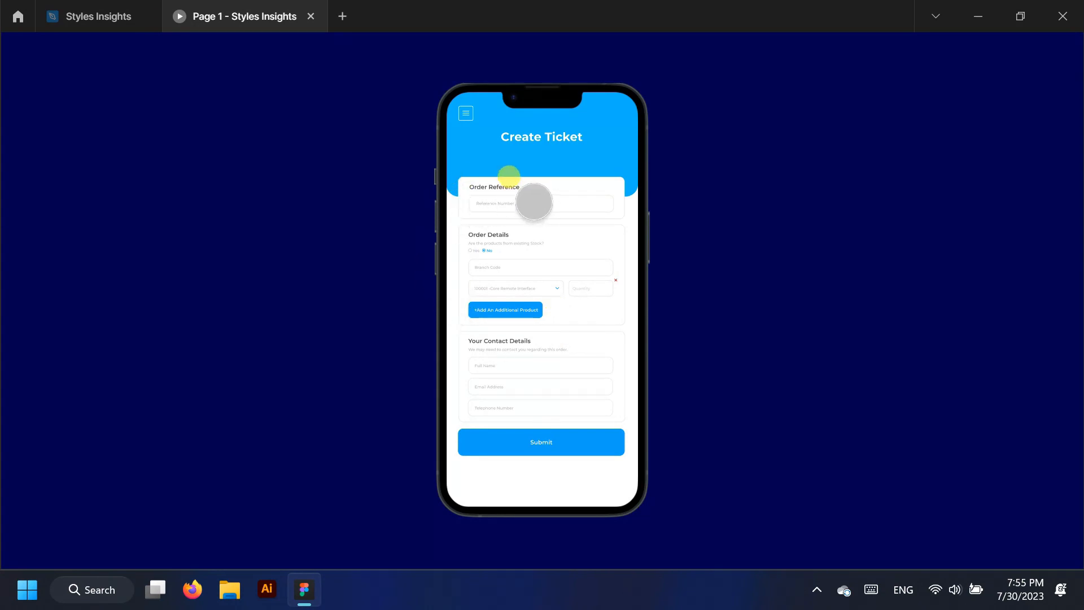
{"action": "key", "text": "ctrl+Tab"}
{"action": "scroll", "coordinate": [703, 330], "scroll_direction": "up", "scroll_amount": 2}
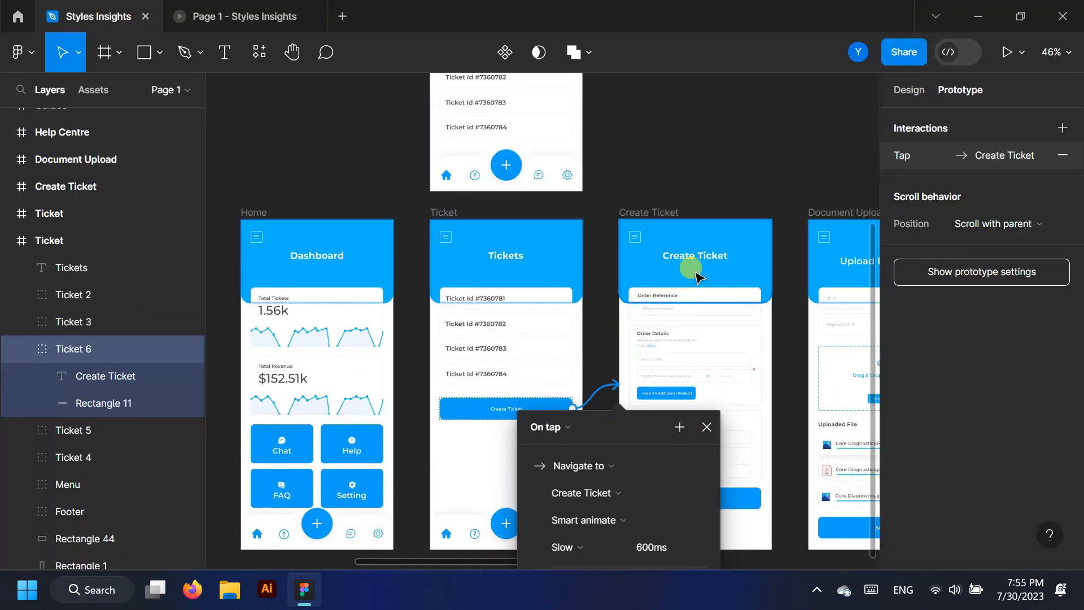
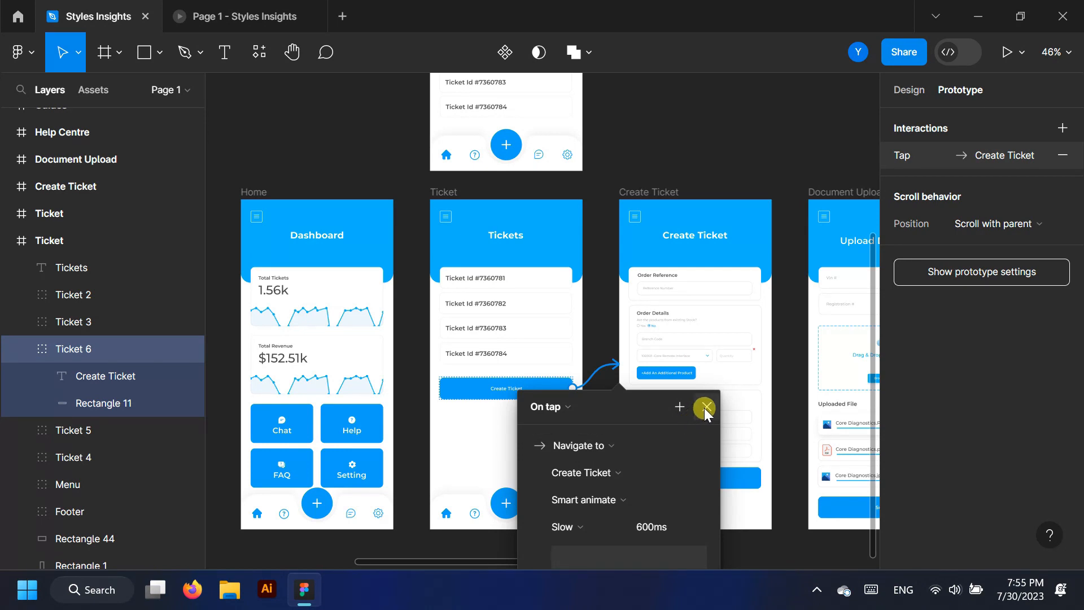
Duplicate the Ticket screen into a copy placed below the original
{"action": "left_click", "coordinate": [706, 407]}
{"action": "left_click", "coordinate": [54, 220]}
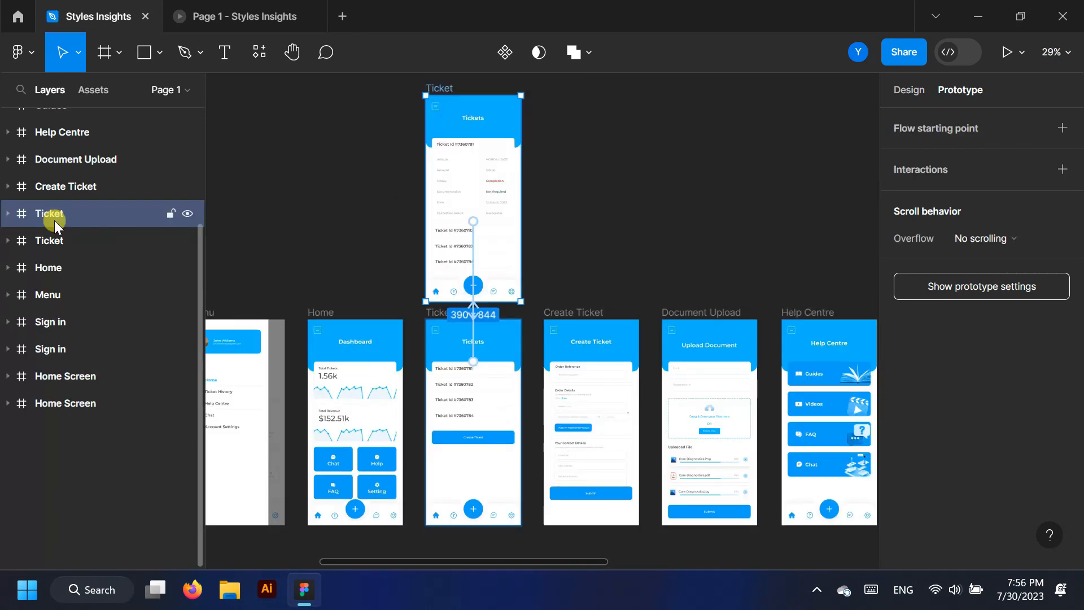
{"action": "scroll", "coordinate": [490, 242], "scroll_direction": "down", "scroll_amount": 2}
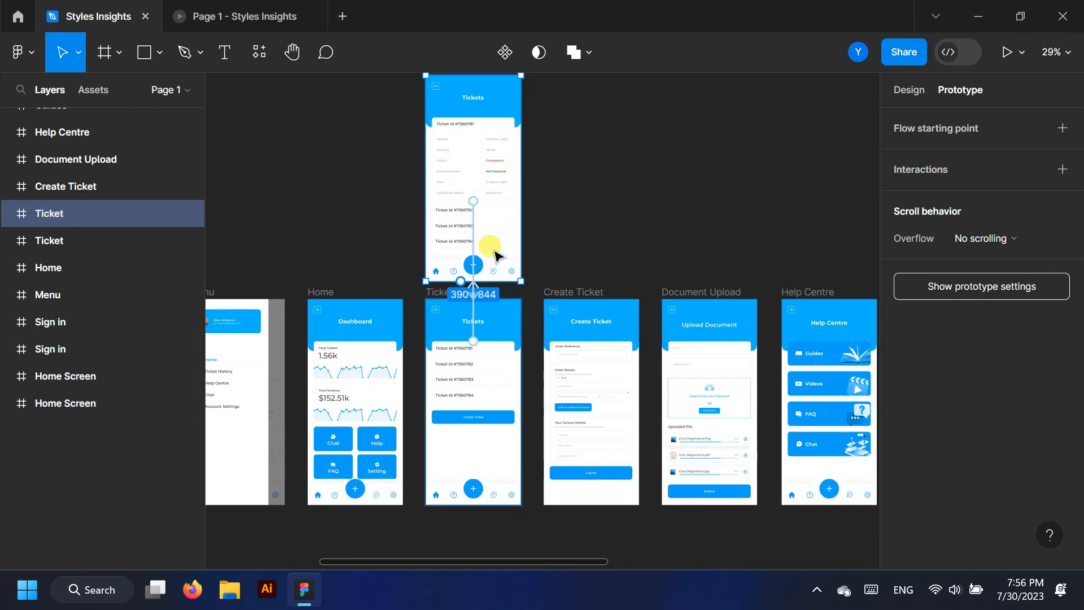
{"action": "left_click", "coordinate": [51, 242]}
{"action": "scroll", "coordinate": [503, 283], "scroll_direction": "down", "scroll_amount": 1}
{"action": "left_click_drag", "start_coordinate": [503, 283], "coordinate": [505, 515], "text": "alt"}
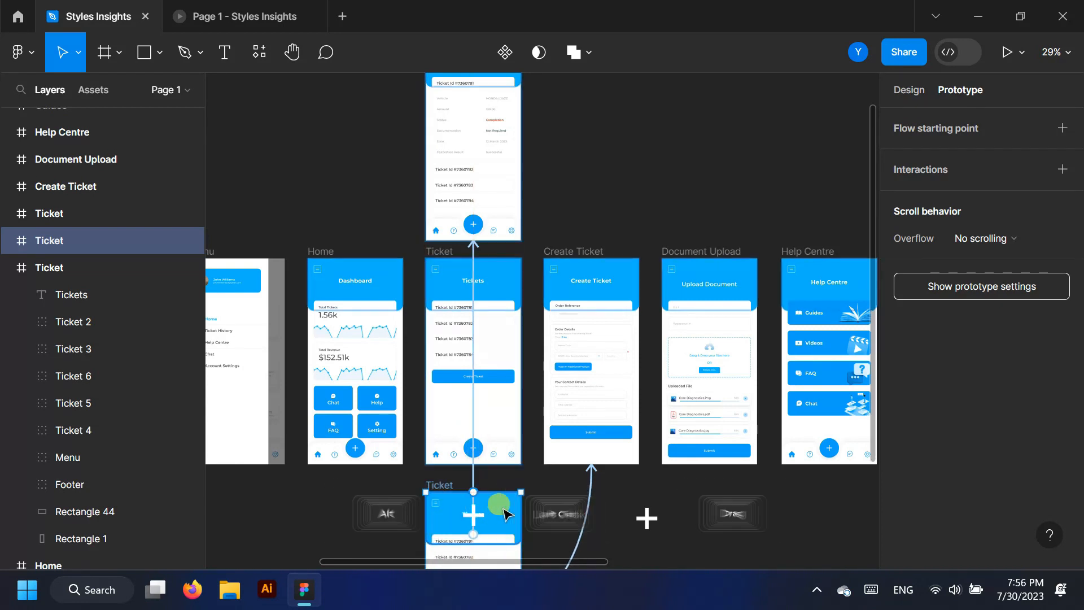
Delete the copied Ticket screen's prototype link to the Create Ticket screen
{"action": "left_click", "coordinate": [58, 270]}
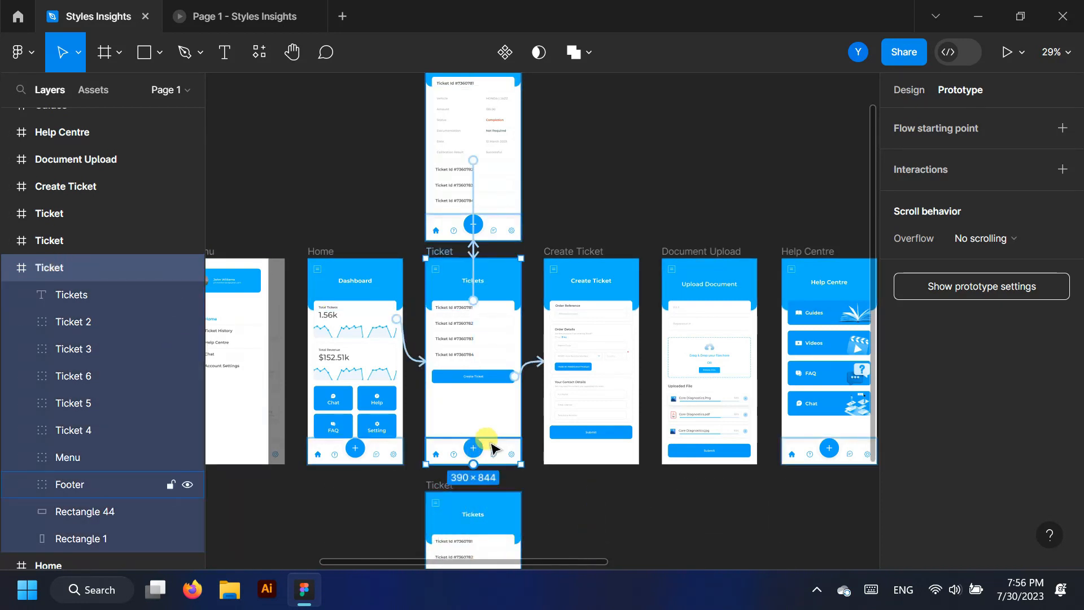
{"action": "scroll", "coordinate": [491, 446], "scroll_direction": "down", "scroll_amount": 2}
{"action": "left_click", "coordinate": [8, 267]}
{"action": "left_click", "coordinate": [62, 240]}
{"action": "scroll", "coordinate": [494, 429], "scroll_direction": "down", "scroll_amount": 2}
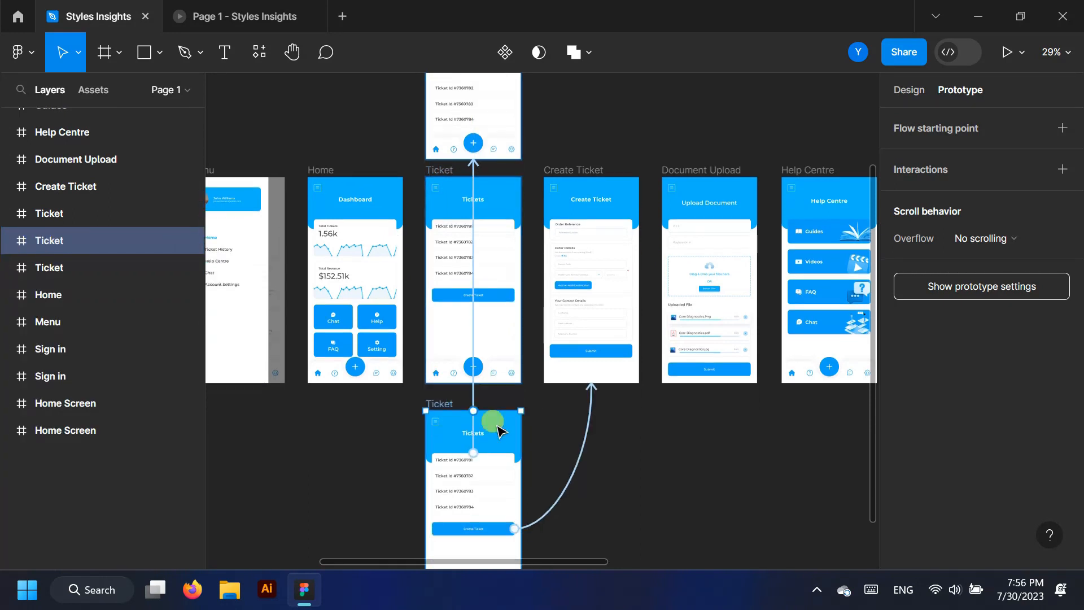
{"action": "left_click", "coordinate": [473, 384]}
{"action": "key", "text": "Escape"}
{"action": "scroll", "coordinate": [576, 424], "scroll_direction": "down", "scroll_amount": 1}
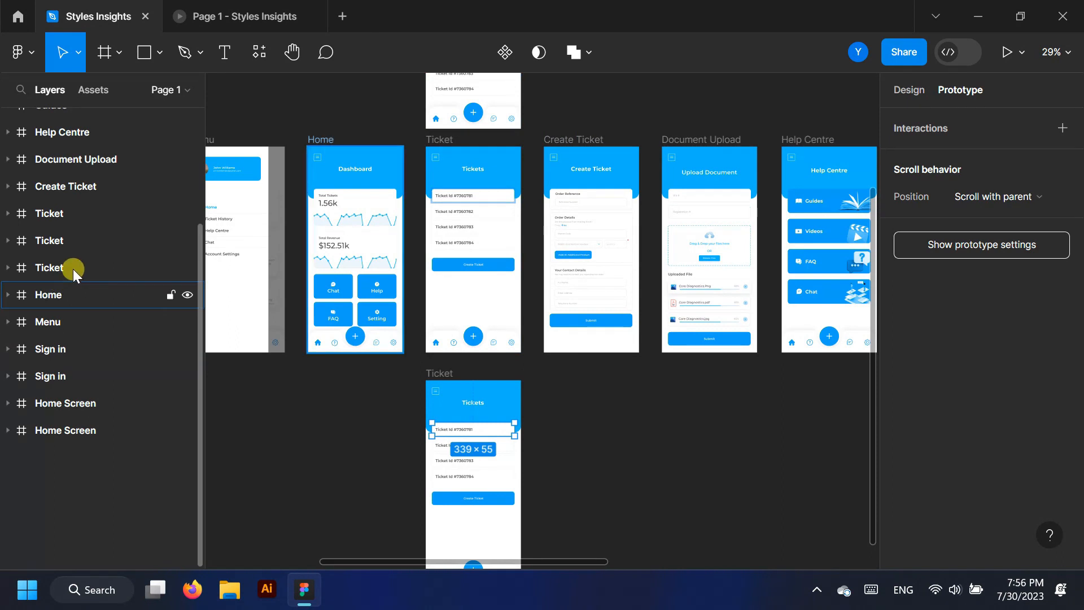
{"action": "left_click", "coordinate": [57, 249]}
{"action": "scroll", "coordinate": [576, 432], "scroll_direction": "up", "scroll_amount": 1}
{"action": "left_click", "coordinate": [577, 435]}
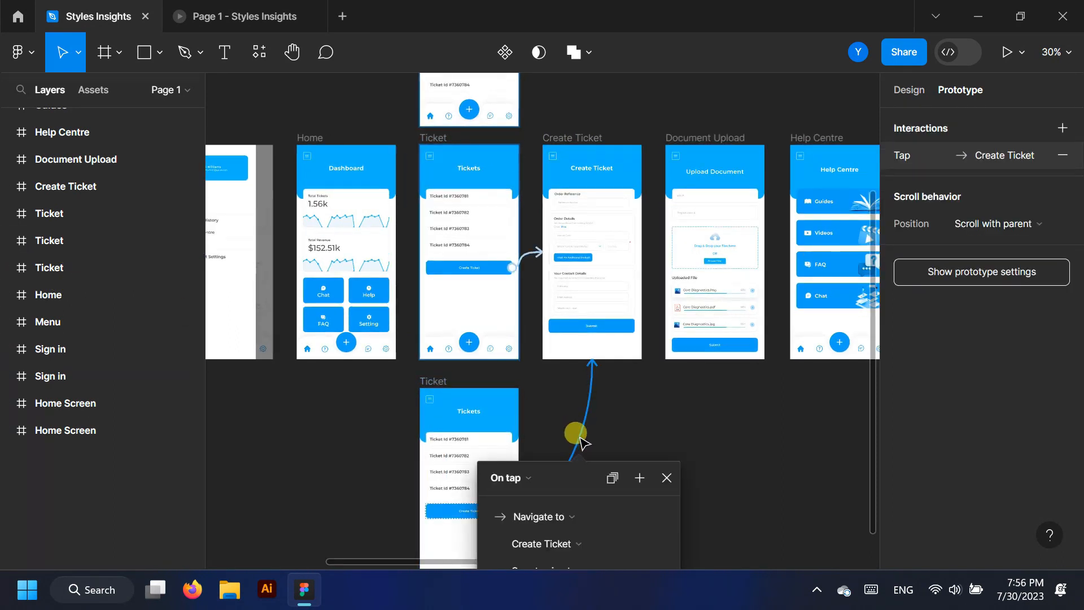
{"action": "key", "text": "Delete"}
Reselect the original Ticket screen in the layers panel to check its link
{"action": "left_click", "coordinate": [49, 245]}
{"action": "left_click", "coordinate": [56, 270]}
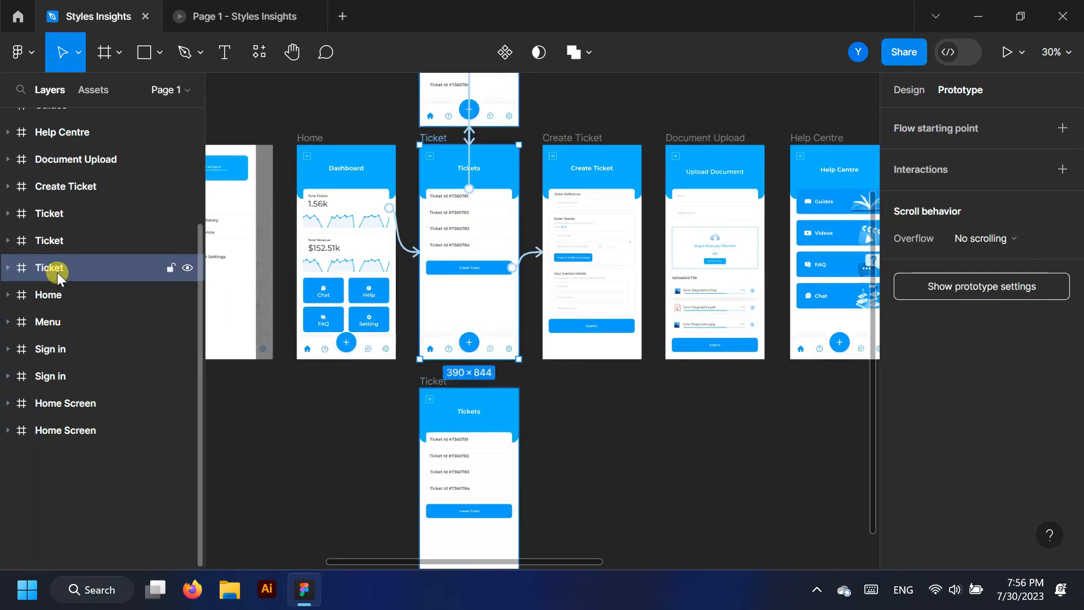
{"action": "scroll", "coordinate": [673, 442], "scroll_direction": "down", "scroll_amount": 3}
{"action": "scroll", "coordinate": [588, 322], "scroll_direction": "up", "scroll_amount": 1}
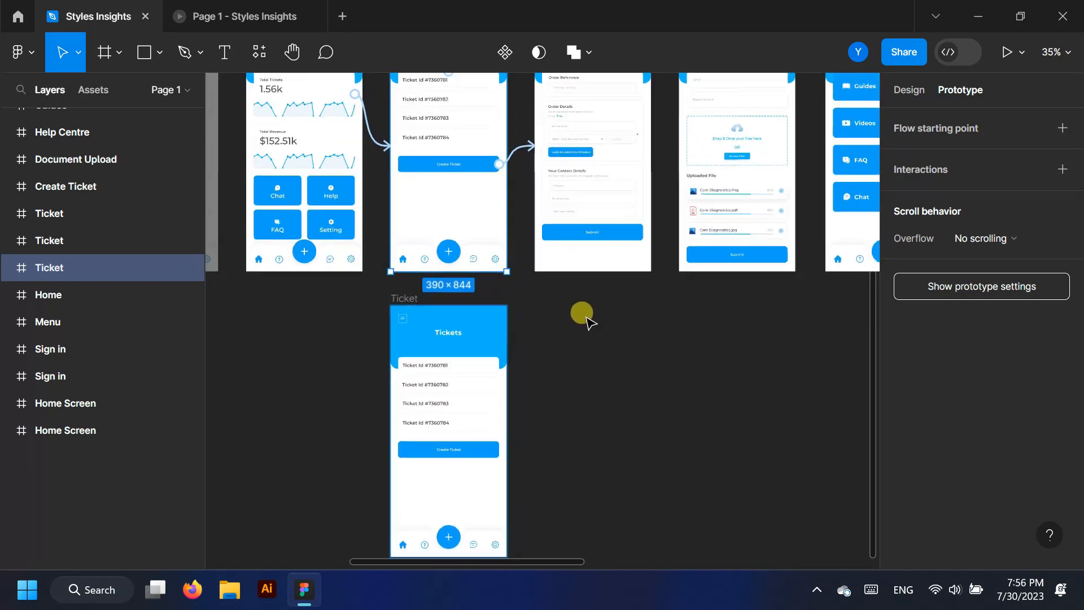
{"action": "scroll", "coordinate": [564, 325], "scroll_direction": "up", "scroll_amount": 1}
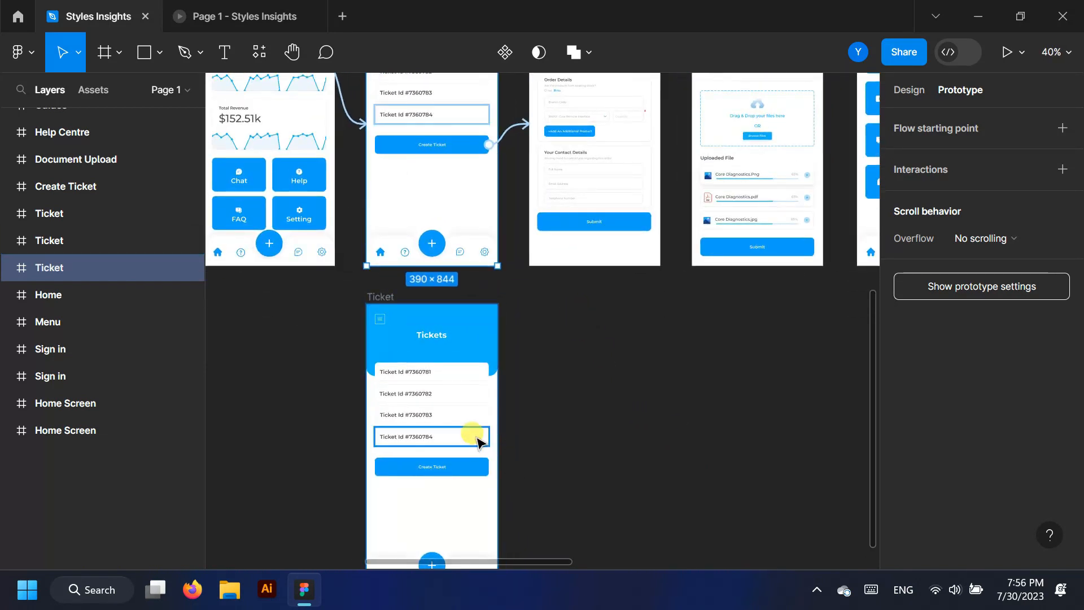
{"action": "scroll", "coordinate": [480, 418], "scroll_direction": "up", "scroll_amount": 2}
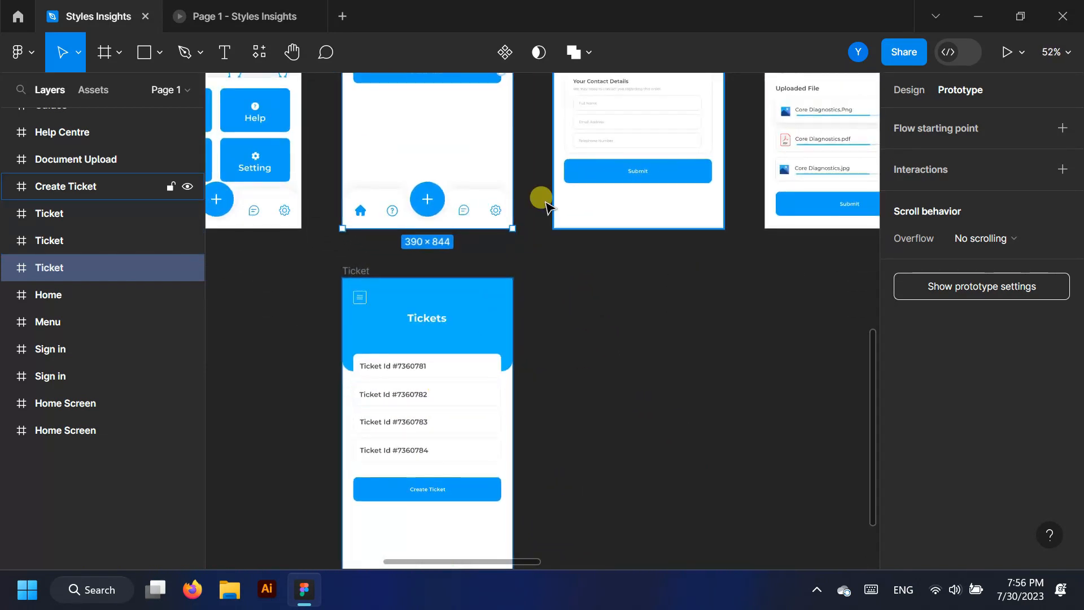
Link Create Ticket's Submit to the copied Ticket screen (Smart animate, Slow 600ms) and test it
{"action": "left_click", "coordinate": [706, 170]}
{"action": "left_click_drag", "start_coordinate": [713, 171], "coordinate": [517, 342]}
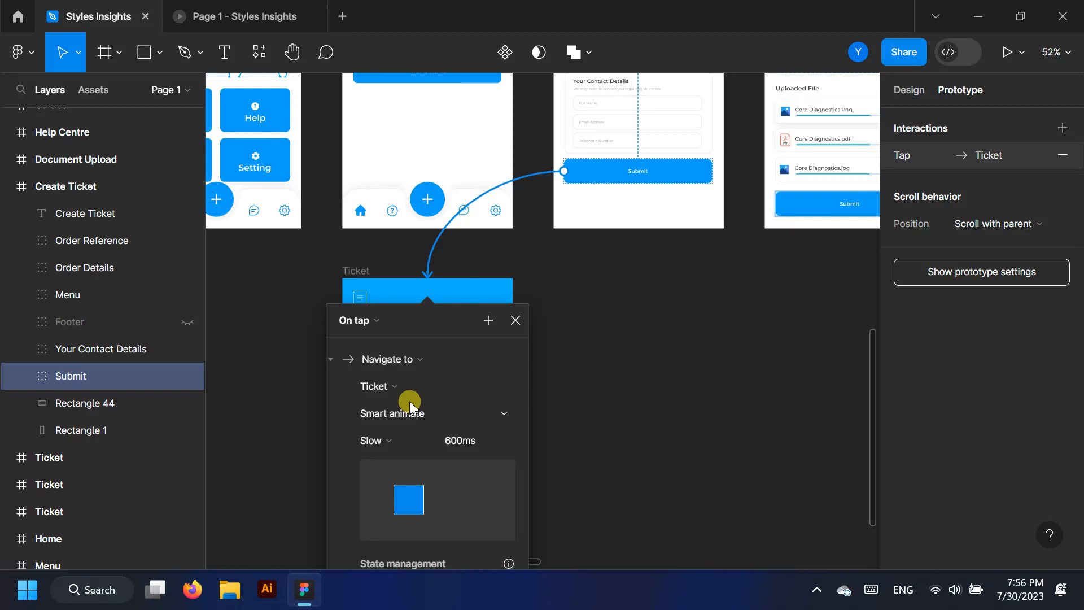
{"action": "left_click", "coordinate": [233, 15]}
{"action": "left_click", "coordinate": [539, 432]}
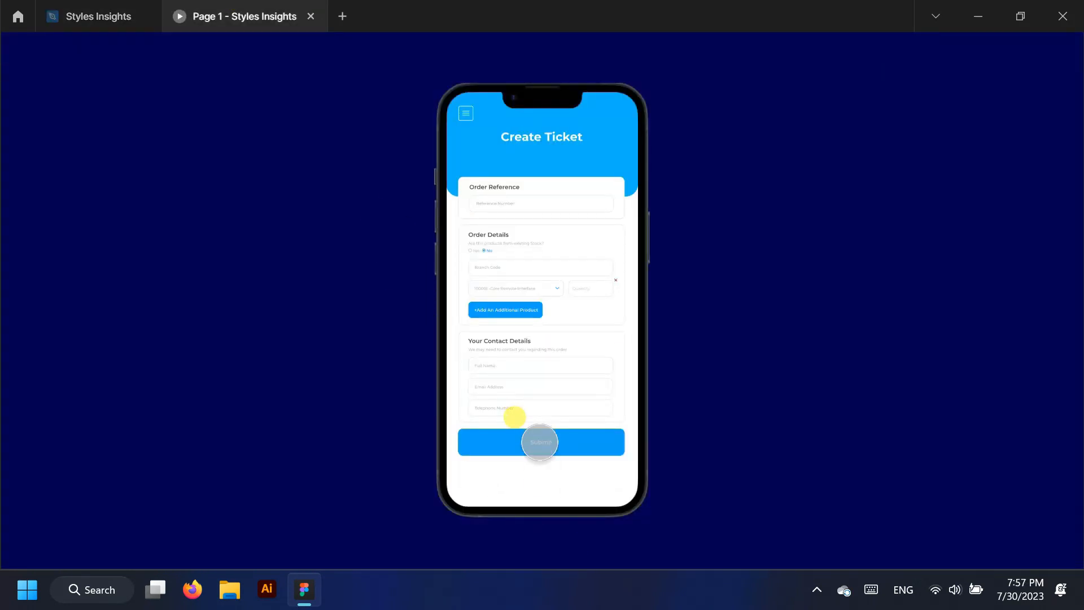
{"action": "left_click", "coordinate": [111, 6]}
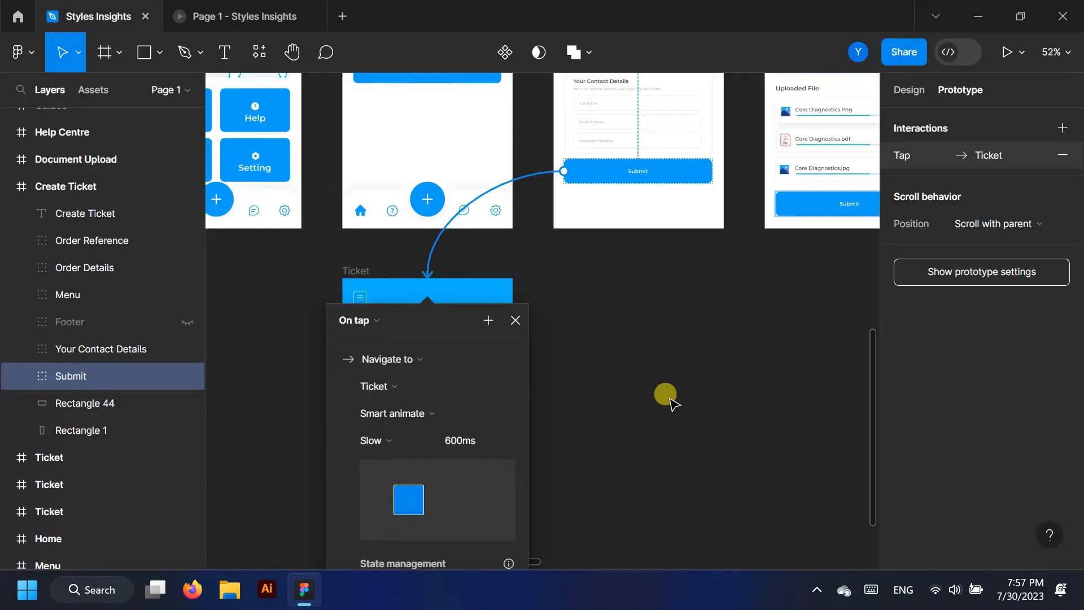
{"action": "left_click", "coordinate": [516, 322]}
{"action": "scroll", "coordinate": [322, 451], "scroll_direction": "down", "scroll_amount": 3}
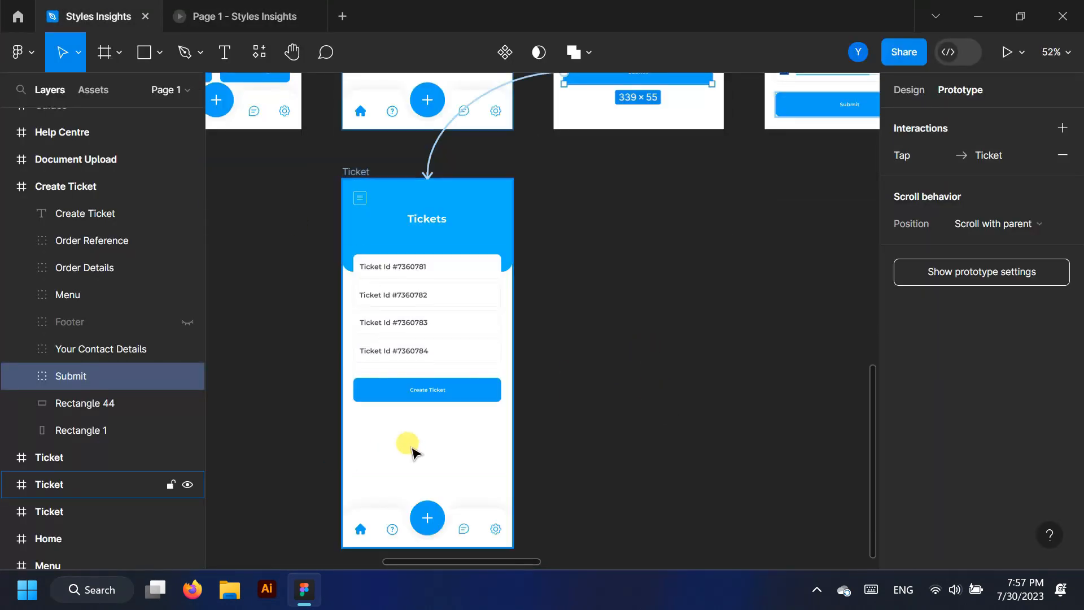
{"action": "scroll", "coordinate": [411, 449], "scroll_direction": "up", "scroll_amount": 1}
Move the Create Ticket button group down and rename the group to Create Ticket
{"action": "scroll", "coordinate": [411, 449], "scroll_direction": "up", "scroll_amount": 2}
{"action": "double_click", "coordinate": [503, 467]}
{"action": "left_click", "coordinate": [66, 351]}
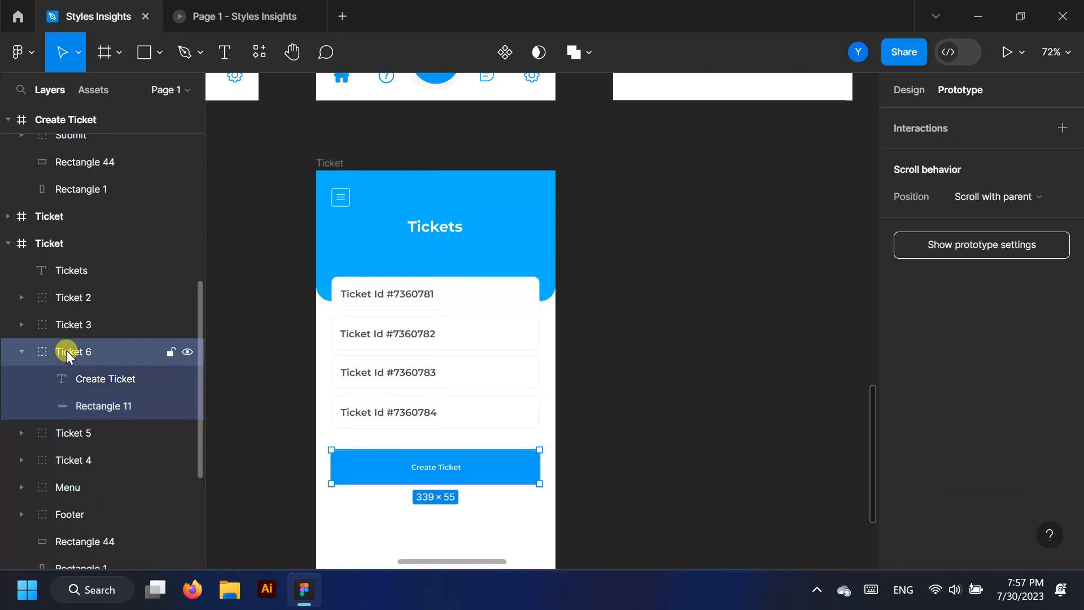
{"action": "key", "text": "Down"}
{"action": "key", "text": "Down"}
{"action": "key", "text": "Down"}
{"action": "key", "text": "Down"}
{"action": "key", "text": "Down"}
{"action": "key", "text": "Down"}
{"action": "key", "text": "Down"}
{"action": "key", "text": "Down"}
{"action": "key", "text": "Down"}
{"action": "key", "text": "Down"}
{"action": "key", "text": "Down"}
{"action": "key", "text": "Down"}
{"action": "key", "text": "Down"}
{"action": "key", "text": "Down"}
{"action": "key", "text": "Down"}
{"action": "key", "text": "Down"}
{"action": "key", "text": "Down"}
{"action": "key", "text": "Down"}
{"action": "key", "text": "Down"}
{"action": "key", "text": "Down"}
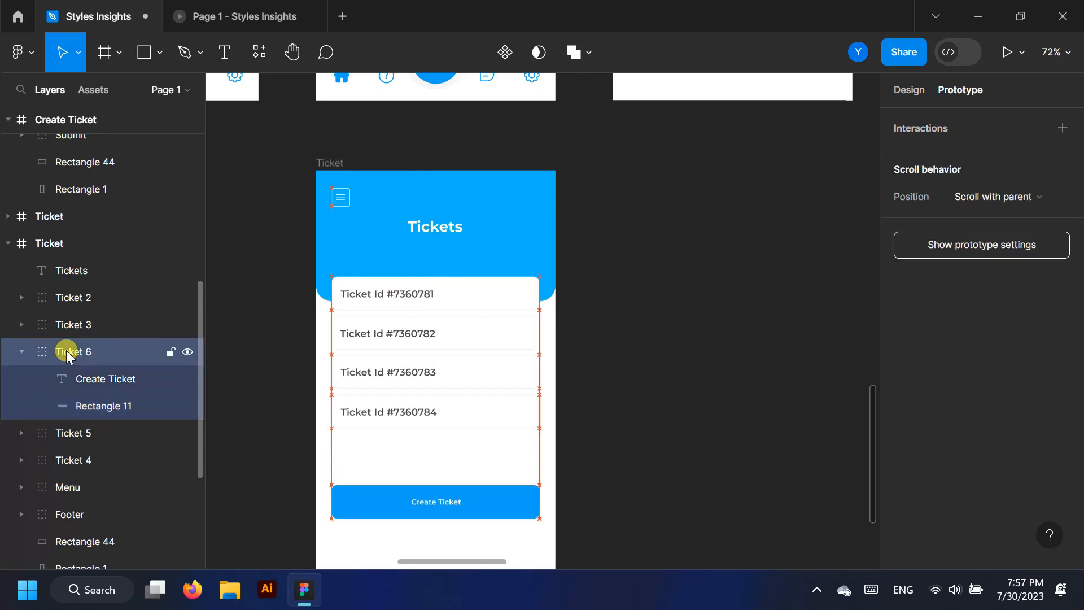
{"action": "double_click", "coordinate": [118, 380]}
{"action": "key", "text": "ctrl+c"}
{"action": "left_click", "coordinate": [69, 354]}
{"action": "double_click", "coordinate": [69, 354]}
{"action": "key", "text": "ctrl+v"}
{"action": "left_click", "coordinate": [21, 350]}
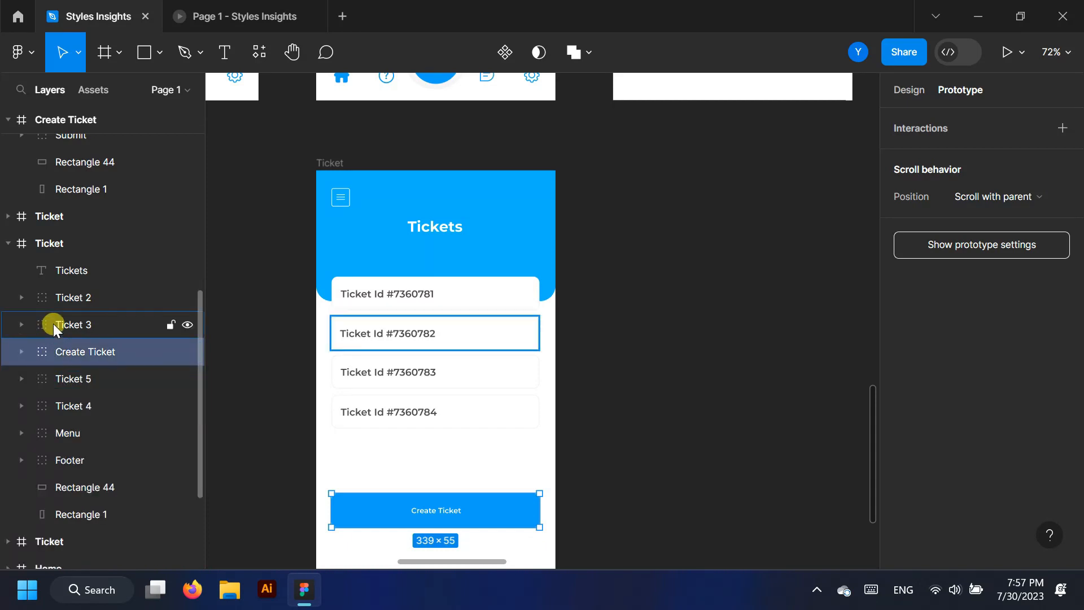
Duplicate the last ticket card below it and change its text to Ticket Id #7360785
{"action": "left_click", "coordinate": [53, 324]}
{"action": "left_click", "coordinate": [67, 295]}
{"action": "left_click", "coordinate": [73, 406]}
{"action": "left_click", "coordinate": [484, 419]}
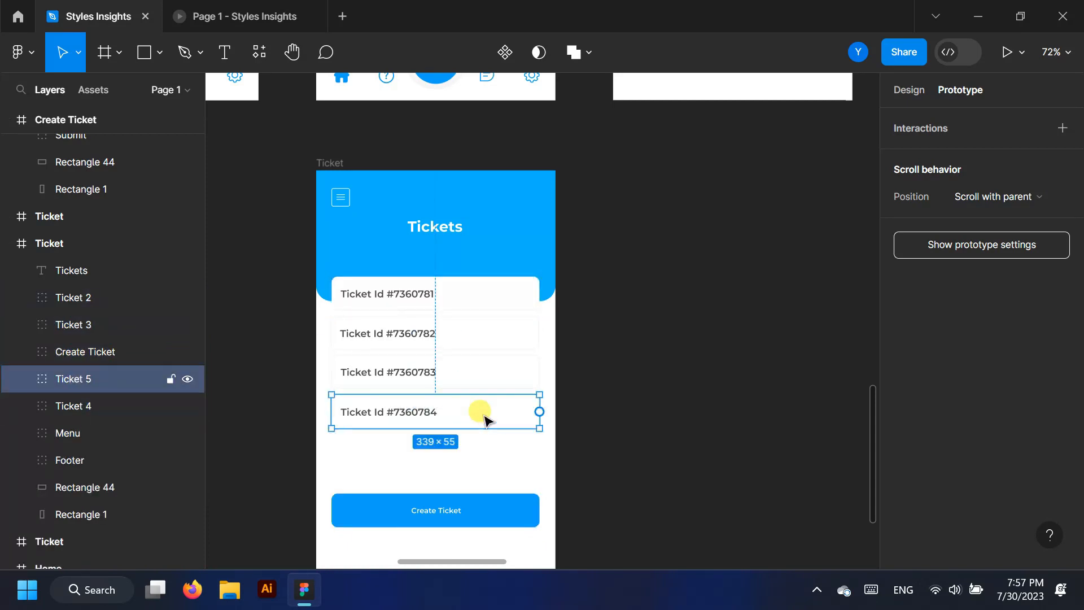
{"action": "key", "text": "ctrl+d"}
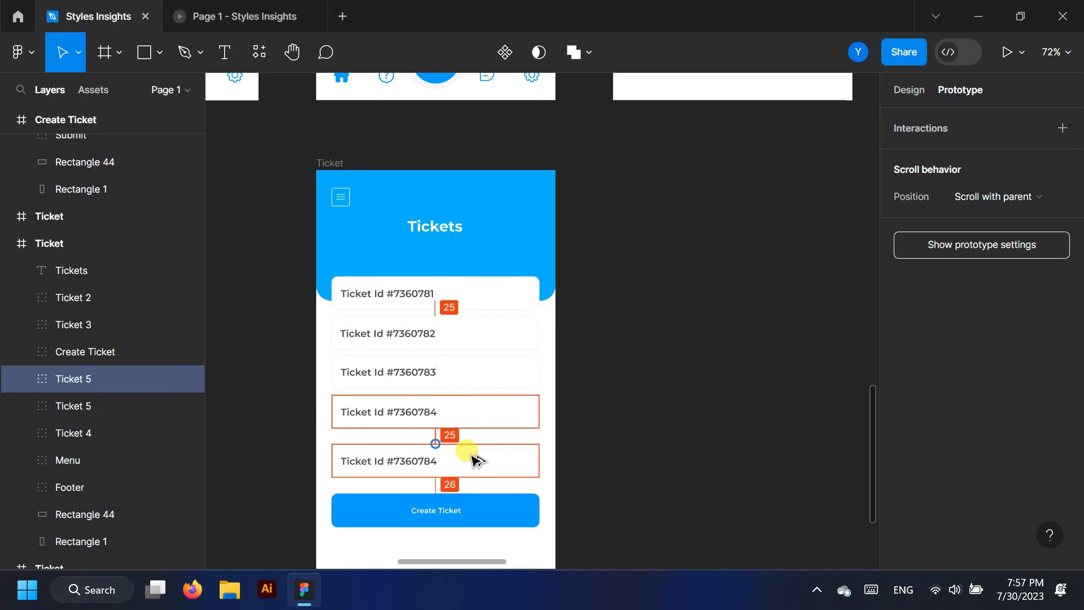
{"action": "left_click_drag", "start_coordinate": [471, 445], "coordinate": [472, 445]}
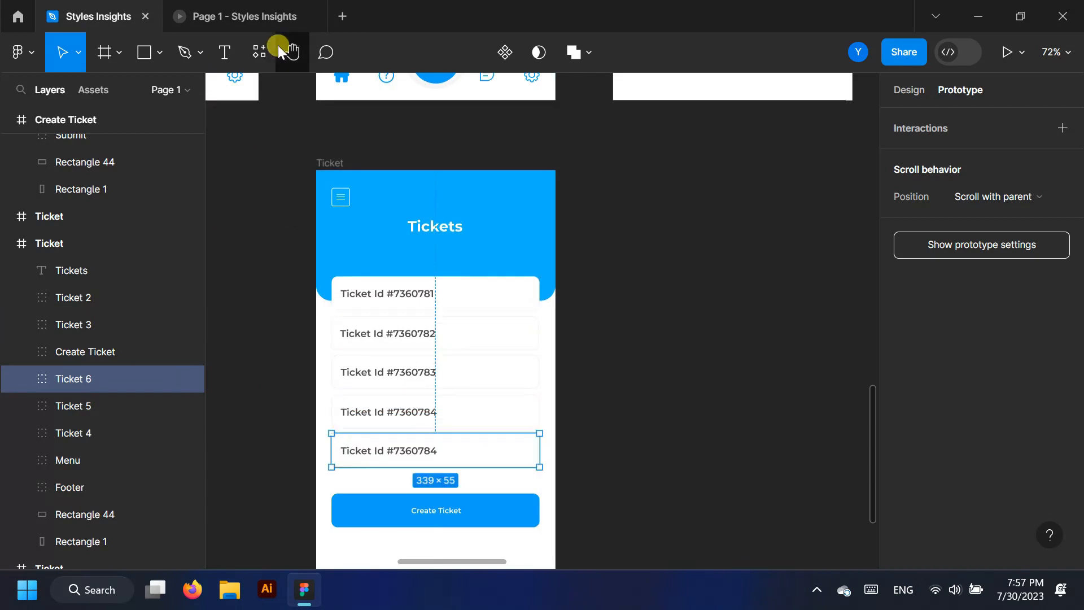
{"action": "key", "text": "t"}
{"action": "left_click", "coordinate": [433, 450]}
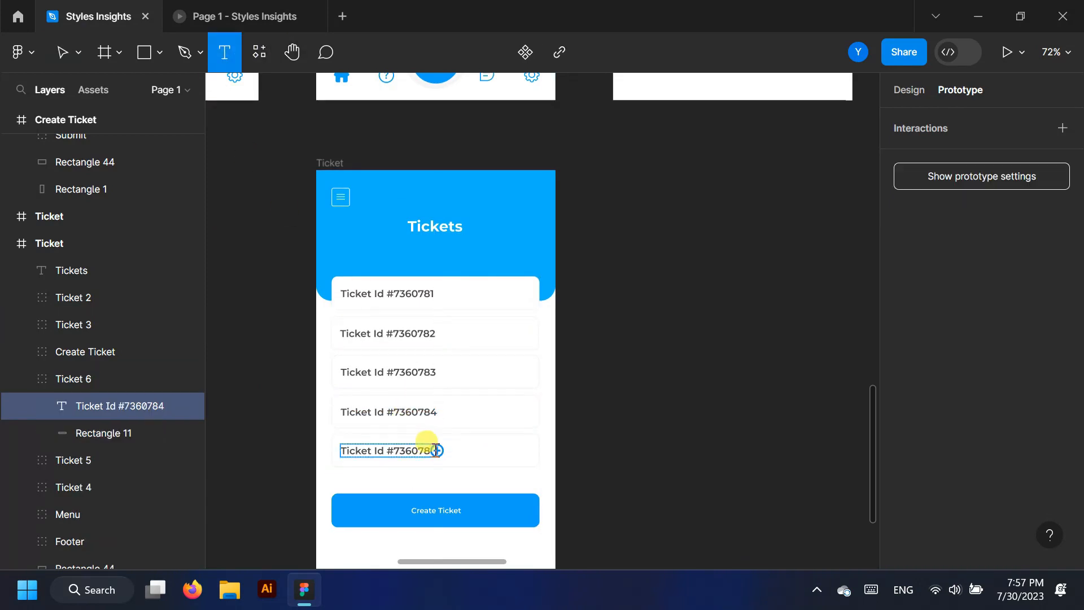
{"action": "scroll", "coordinate": [438, 477], "scroll_direction": "up", "scroll_amount": 4}
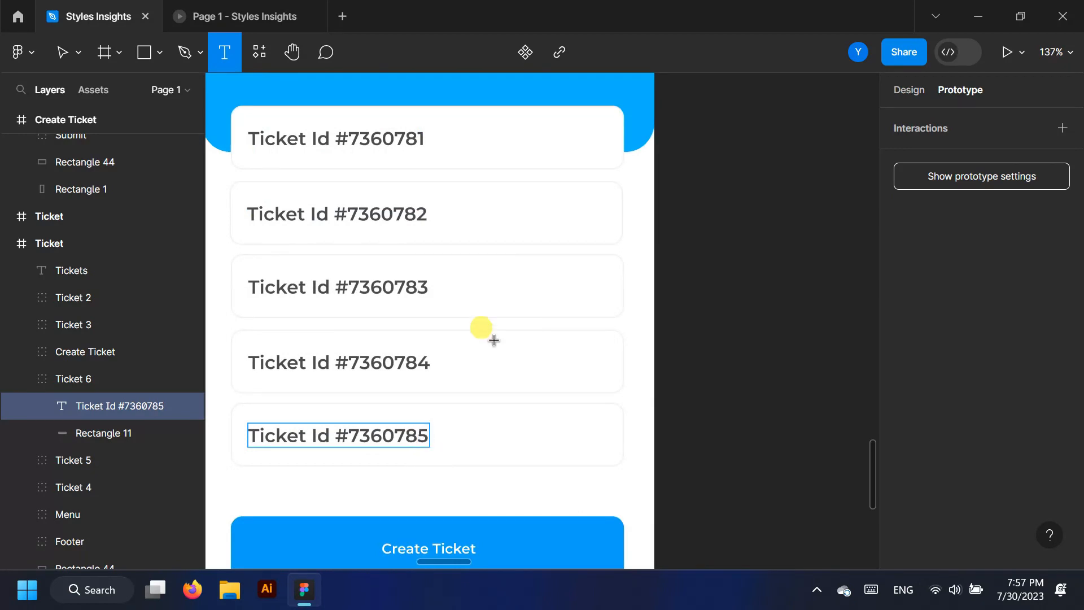
{"action": "scroll", "coordinate": [481, 327], "scroll_direction": "down", "scroll_amount": 5}
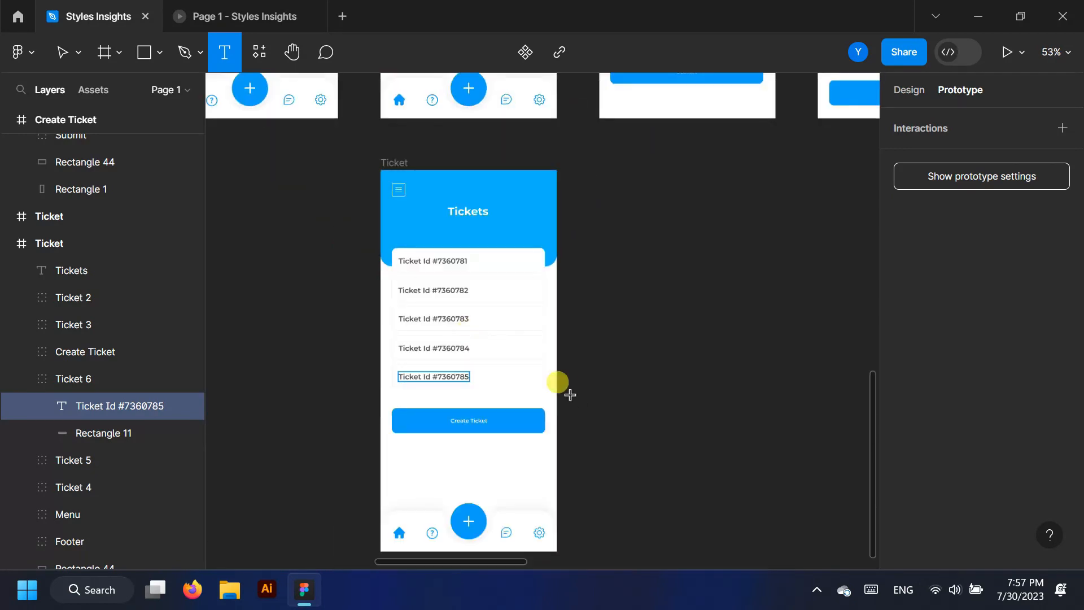
{"action": "left_click", "coordinate": [9, 243]}
Link Create Ticket's Submit to the Upload Document screen and play through it in the prototype
{"action": "scroll", "coordinate": [12, 259], "scroll_direction": "up", "scroll_amount": 10}
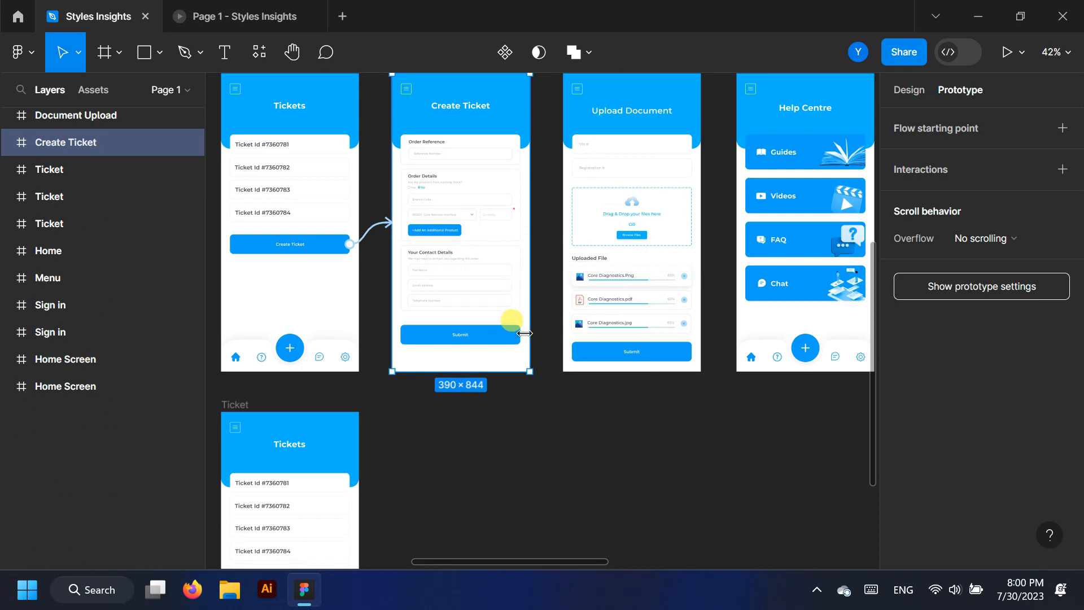
{"action": "left_click", "coordinate": [518, 337]}
{"action": "left_click_drag", "start_coordinate": [520, 334], "coordinate": [564, 242]}
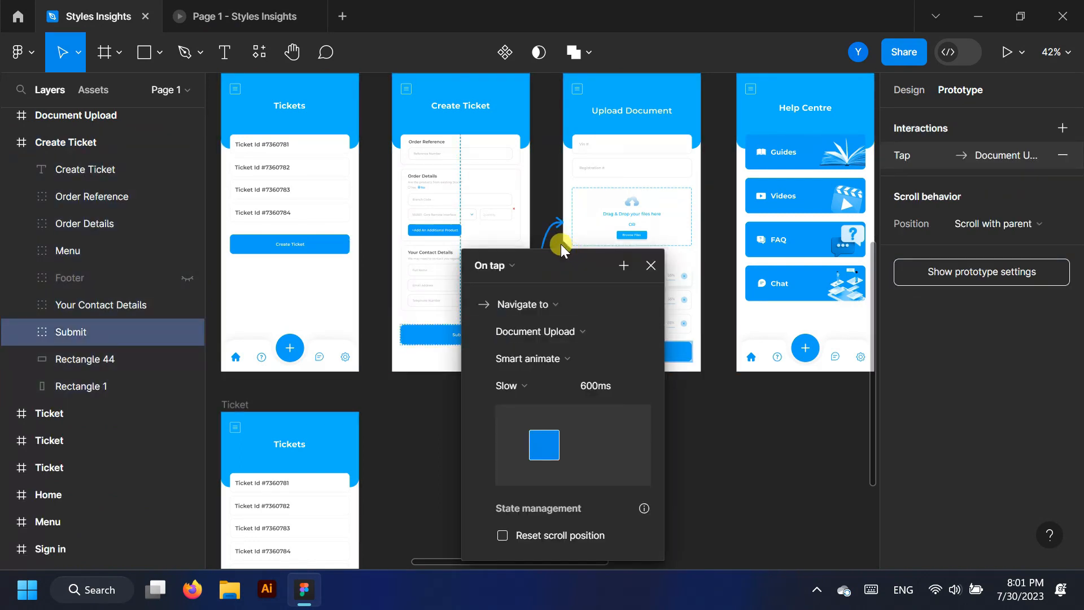
{"action": "left_click", "coordinate": [243, 16]}
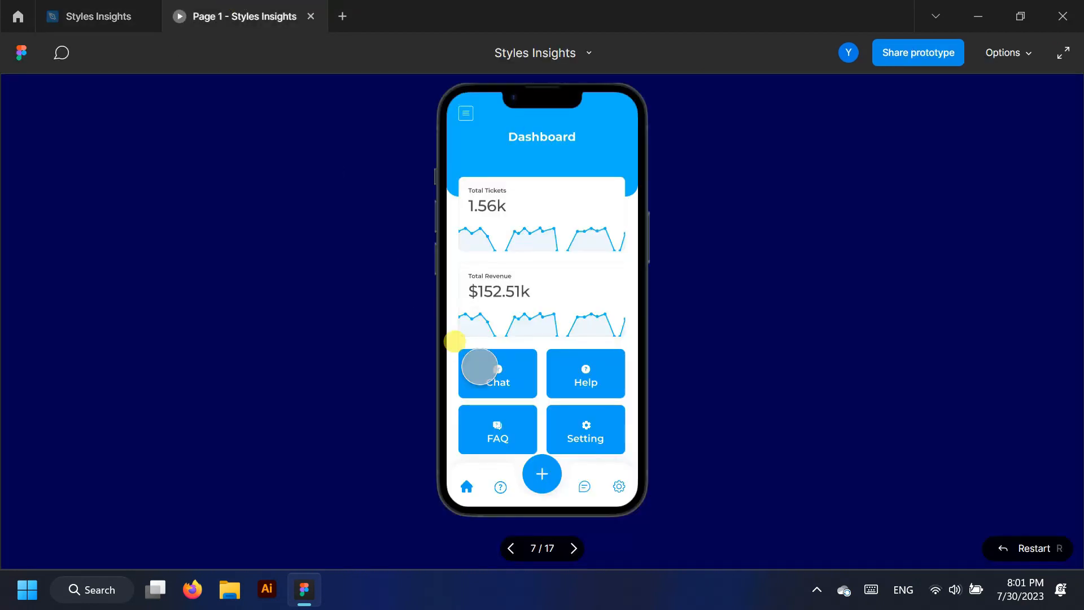
{"action": "left_click", "coordinate": [552, 212]}
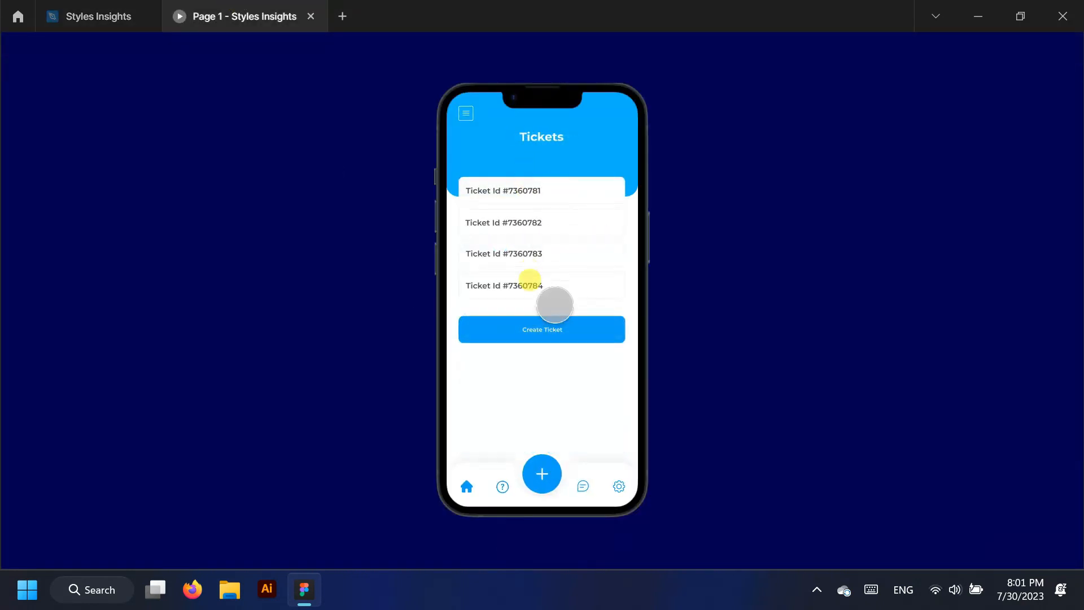
{"action": "left_click", "coordinate": [557, 328]}
{"action": "left_click", "coordinate": [541, 470]}
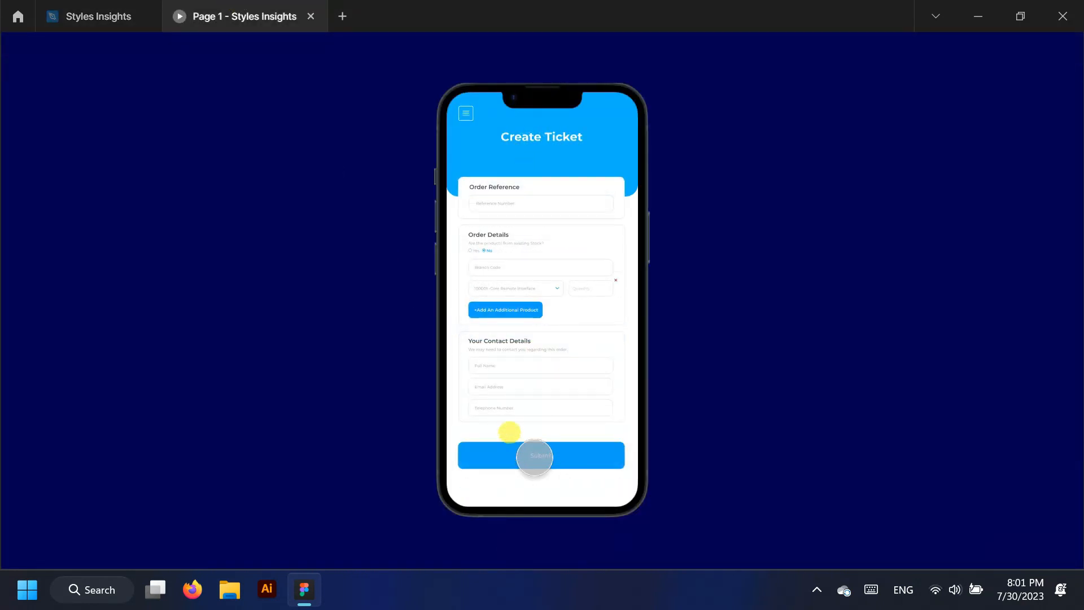
{"action": "left_click", "coordinate": [135, 11]}
{"action": "left_click", "coordinate": [656, 375]}
Link Upload Document's Submit to the copied Ticket screen with Smart animate 600ms and test it
{"action": "left_click", "coordinate": [592, 350]}
{"action": "left_click_drag", "start_coordinate": [571, 351], "coordinate": [358, 470]}
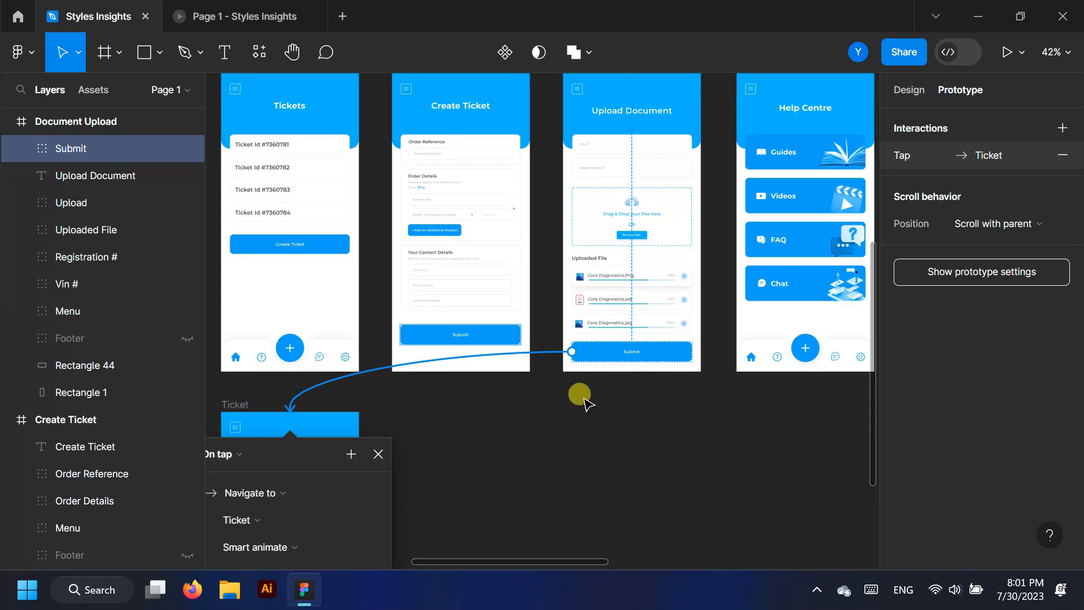
{"action": "scroll", "coordinate": [584, 399], "scroll_direction": "down", "scroll_amount": 2}
{"action": "scroll", "coordinate": [451, 367], "scroll_direction": "down", "scroll_amount": 3}
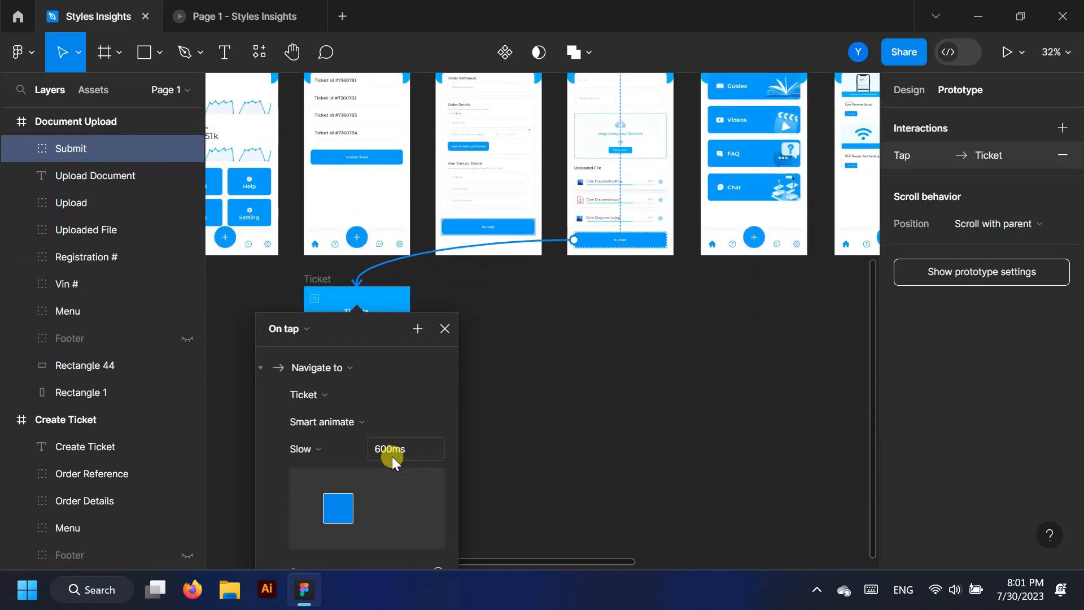
{"action": "left_click", "coordinate": [243, 16]}
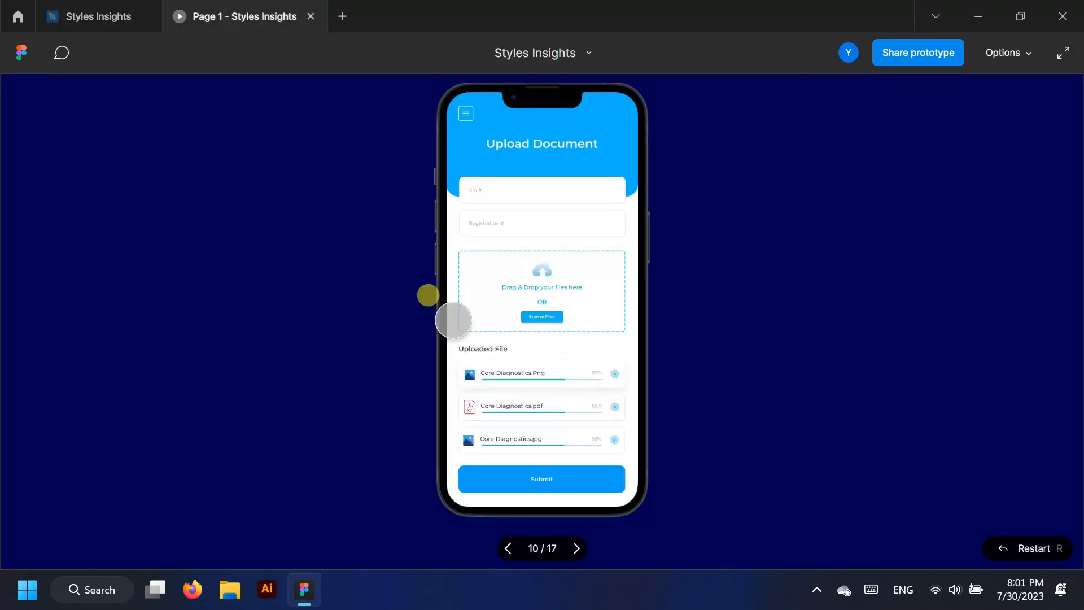
{"action": "left_click", "coordinate": [545, 476]}
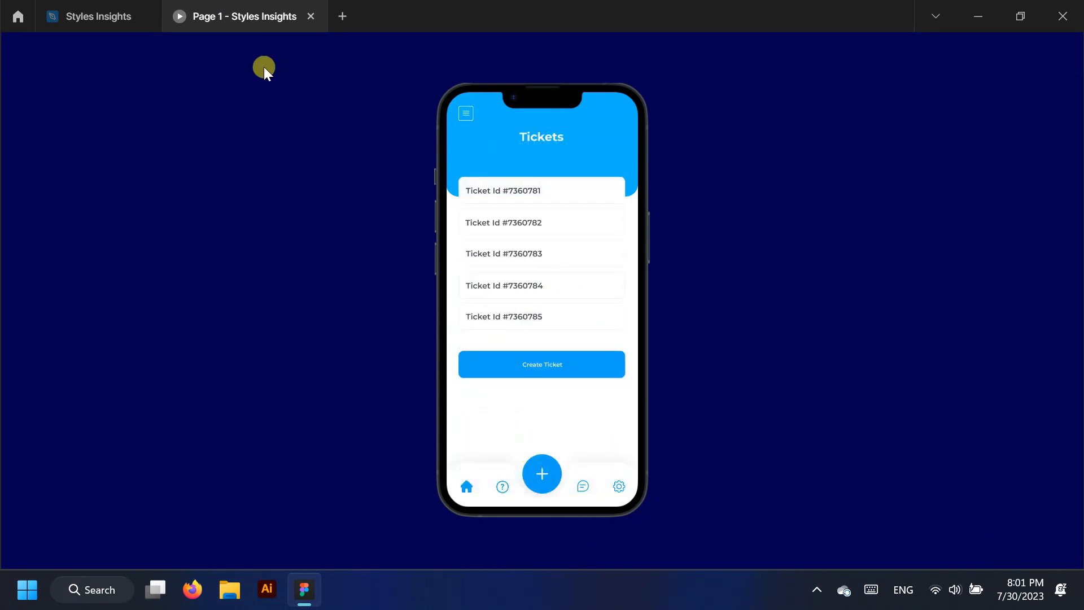
{"action": "left_click", "coordinate": [79, 15]}
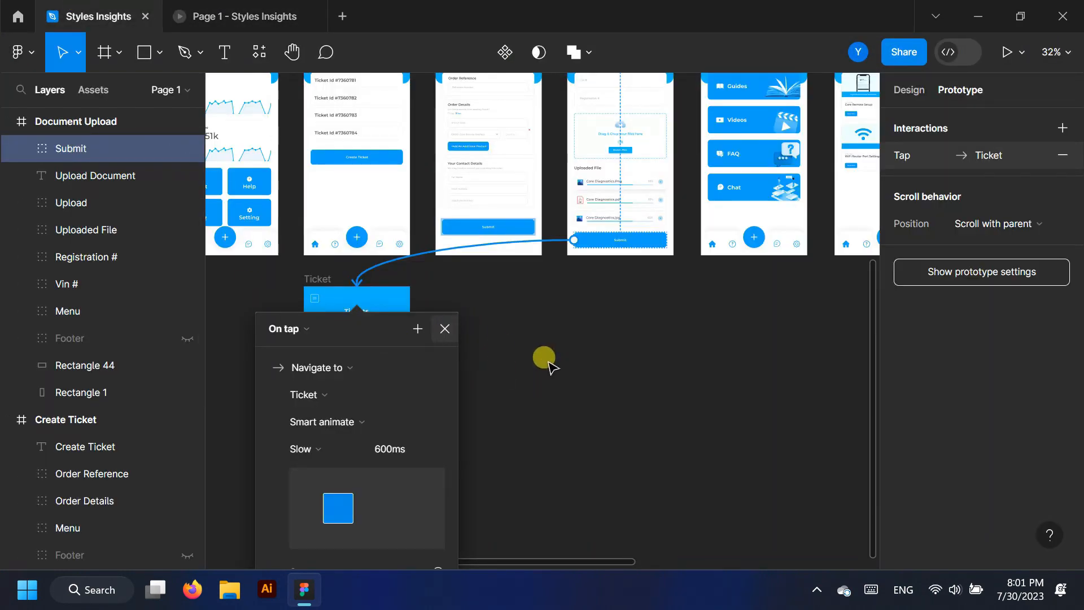
{"action": "key", "text": "Escape"}
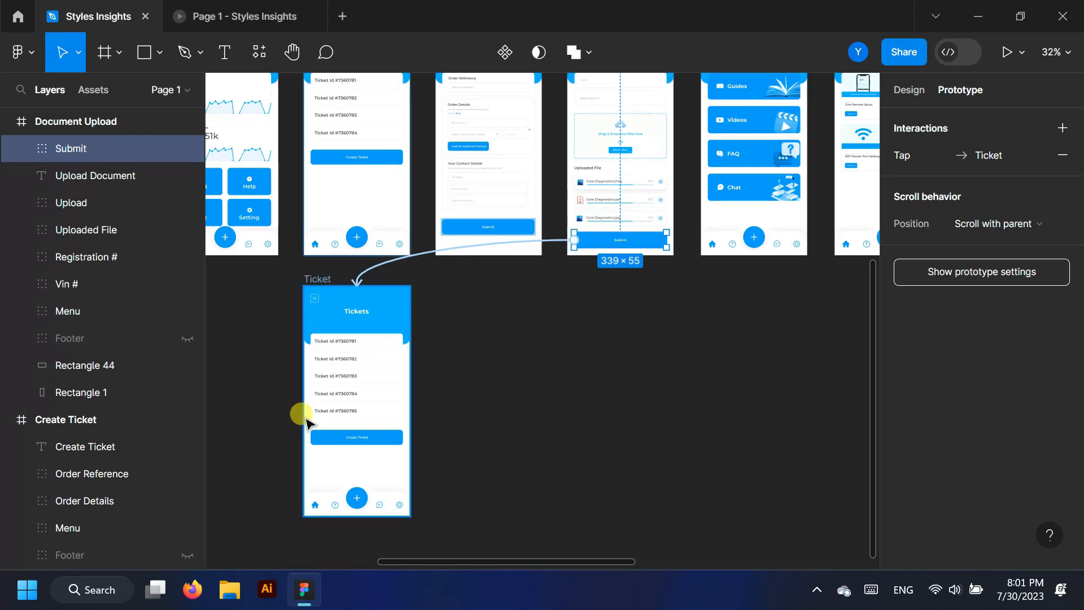
Link the home icon in the copied Ticket screen's footer to the Home frame
{"action": "scroll", "coordinate": [12, 418], "scroll_direction": "up", "scroll_amount": 3}
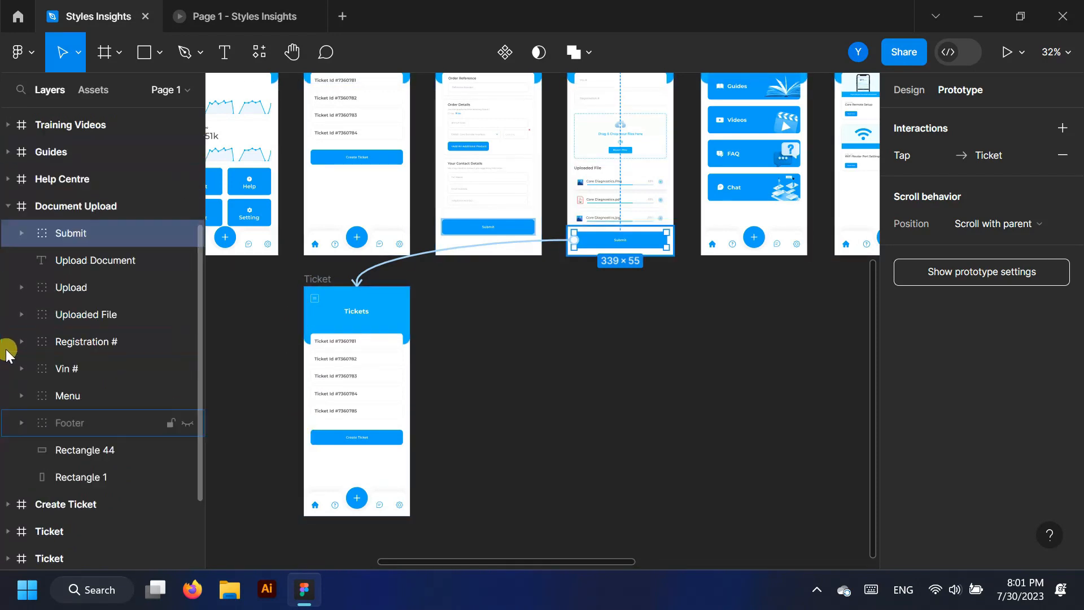
{"action": "left_click", "coordinate": [8, 207]}
{"action": "left_click", "coordinate": [56, 202]}
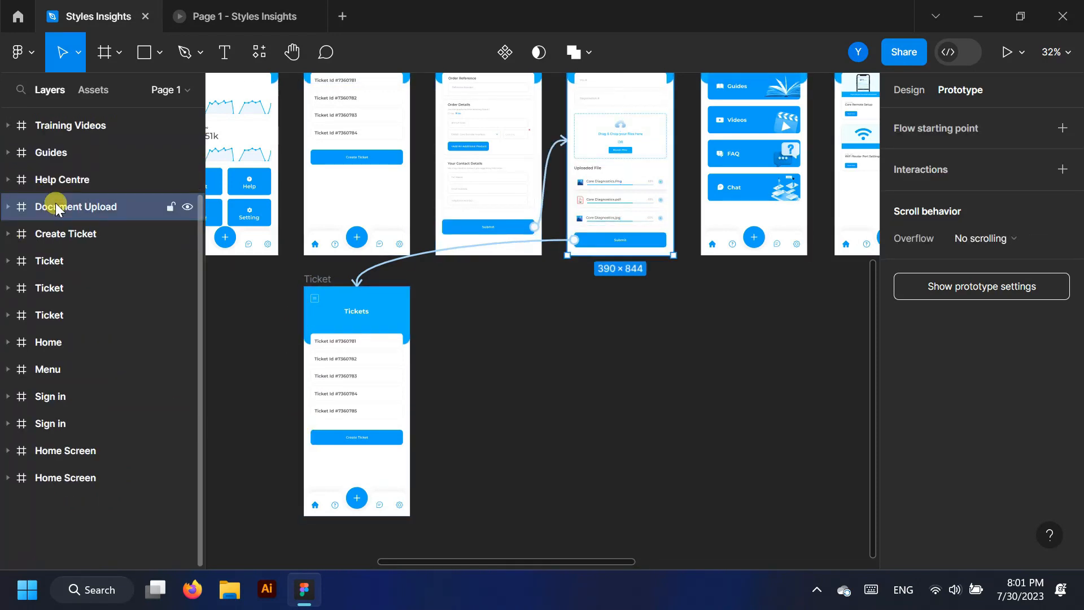
{"action": "left_click", "coordinate": [56, 283]}
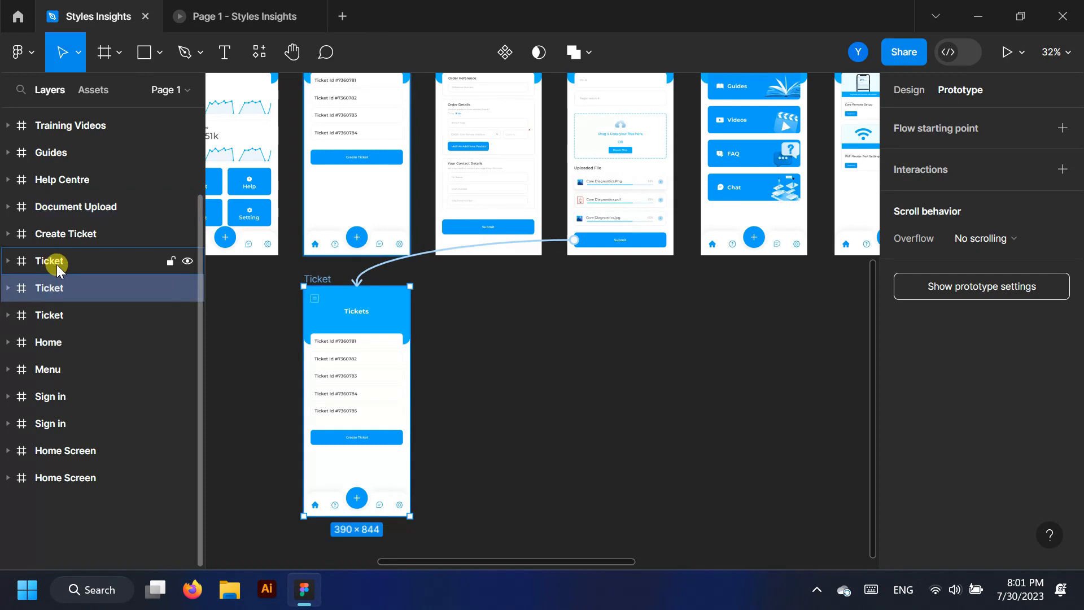
{"action": "left_click", "coordinate": [316, 512]}
{"action": "double_click", "coordinate": [315, 506]}
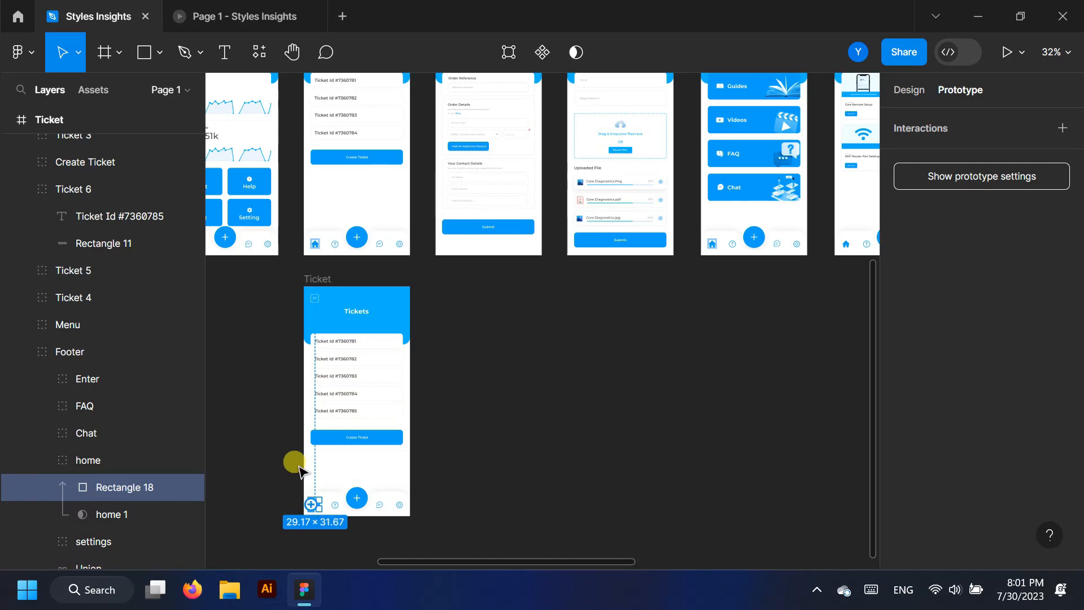
{"action": "left_click_drag", "start_coordinate": [269, 277], "coordinate": [255, 237]}
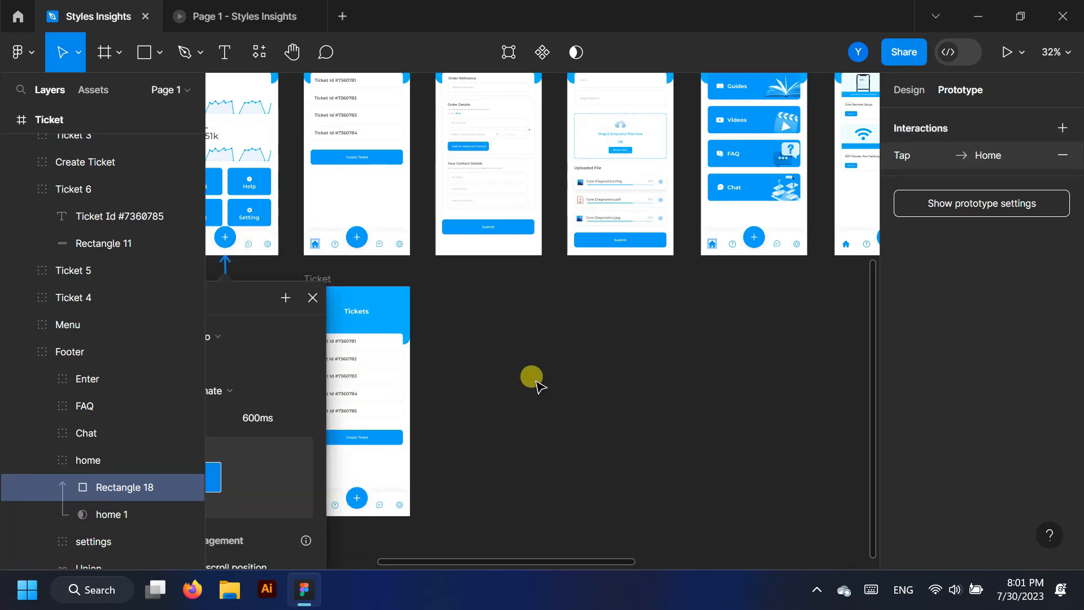
Collapse the Footer and Ticket layers and test the home icon returning to the Dashboard
{"action": "scroll", "coordinate": [530, 380], "scroll_direction": "down", "scroll_amount": 2}
{"action": "scroll", "coordinate": [252, 406], "scroll_direction": "up", "scroll_amount": 3}
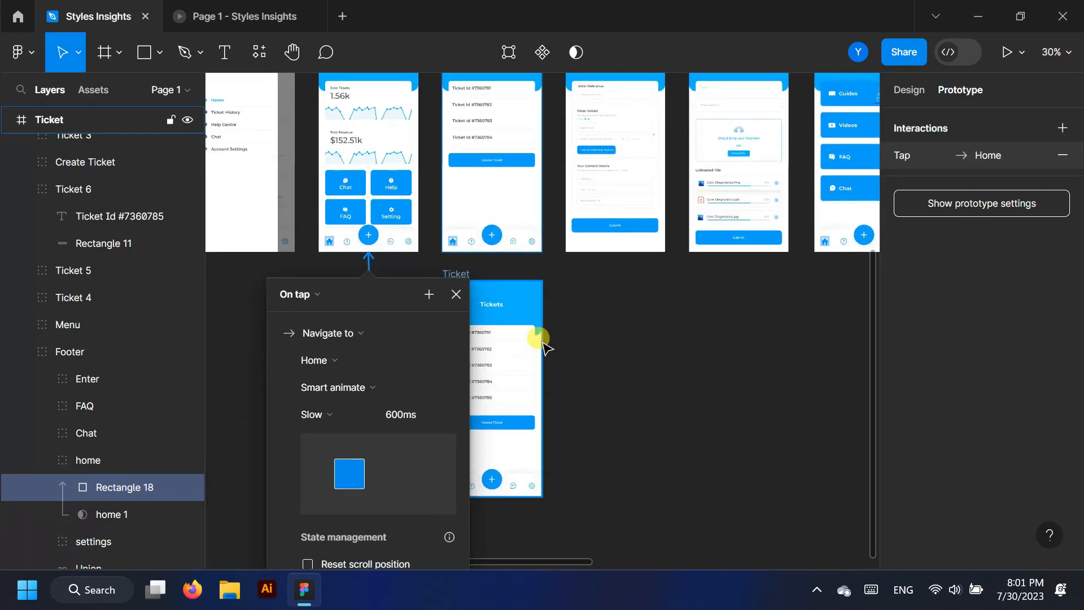
{"action": "scroll", "coordinate": [542, 339], "scroll_direction": "down", "scroll_amount": 2}
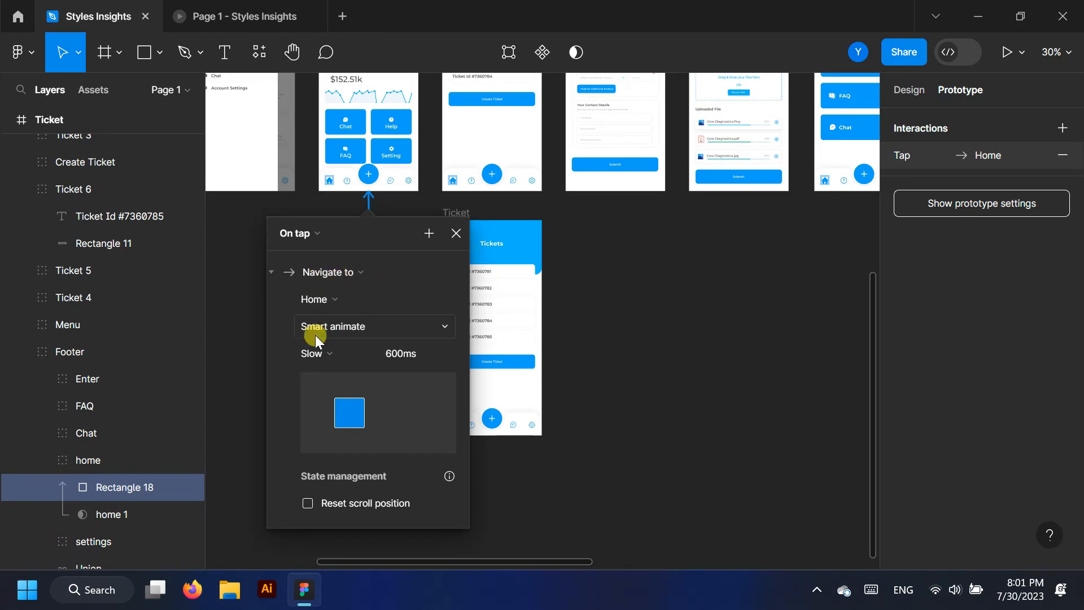
{"action": "left_click", "coordinate": [26, 350]}
{"action": "scroll", "coordinate": [12, 223], "scroll_direction": "up", "scroll_amount": 2}
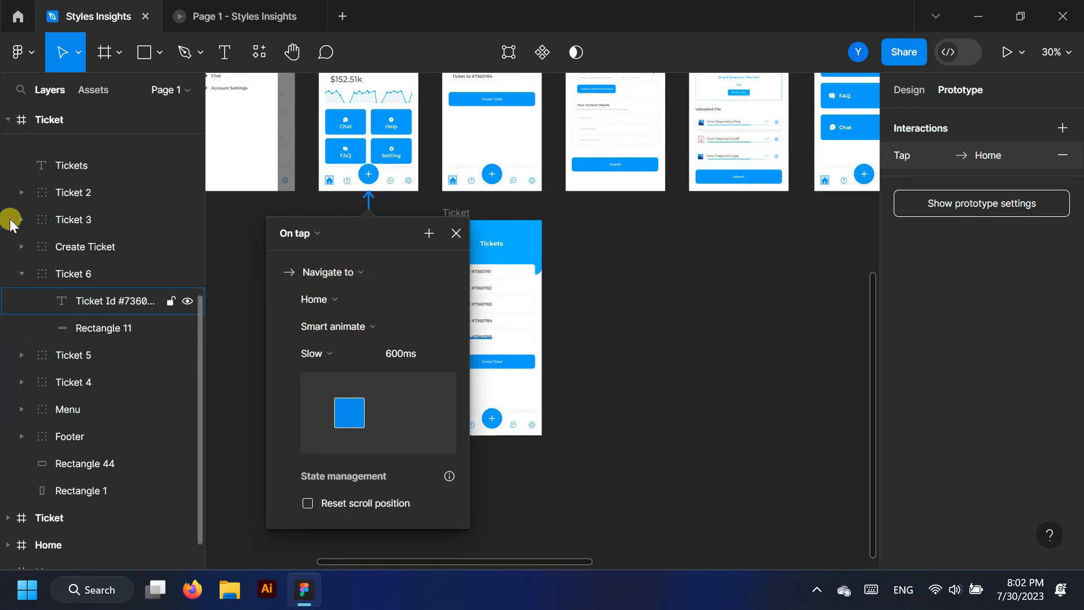
{"action": "left_click", "coordinate": [8, 224]}
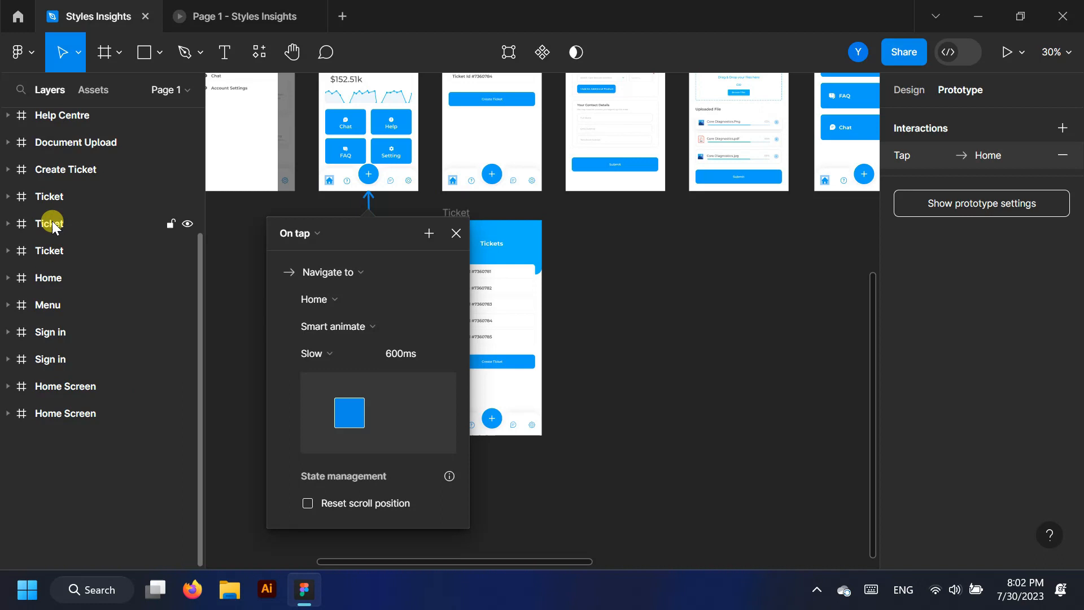
{"action": "left_click", "coordinate": [246, 9]}
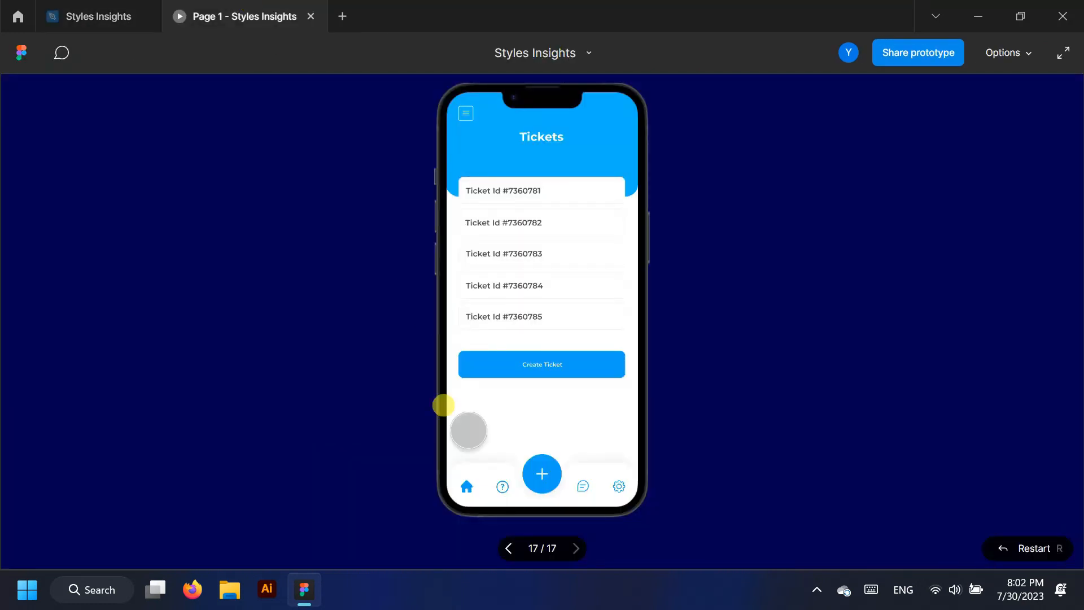
{"action": "left_click", "coordinate": [466, 486]}
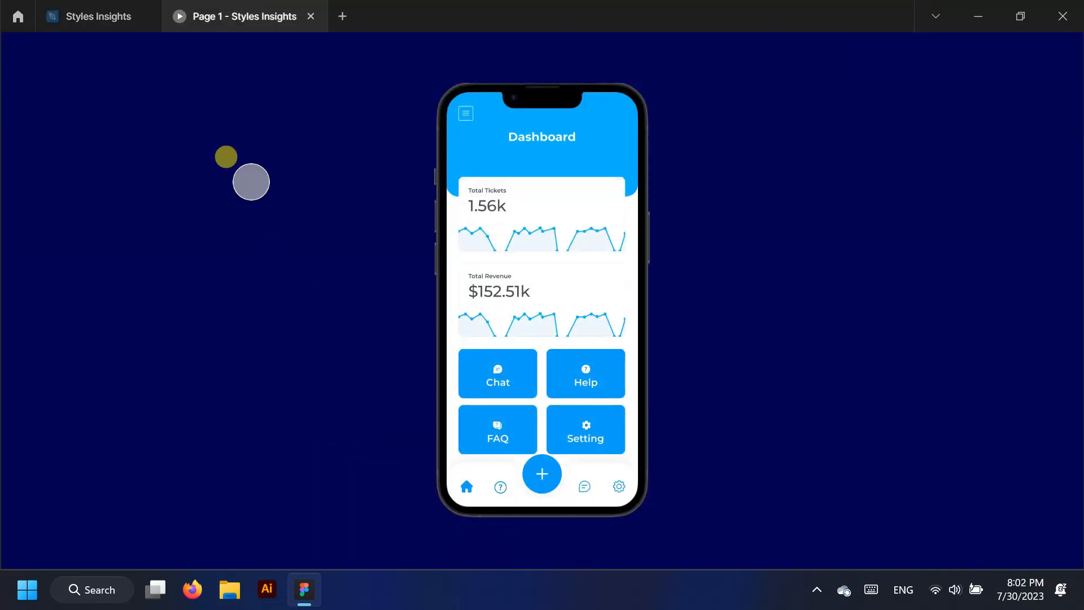
{"action": "left_click", "coordinate": [85, 7]}
{"action": "left_click", "coordinate": [660, 350]}
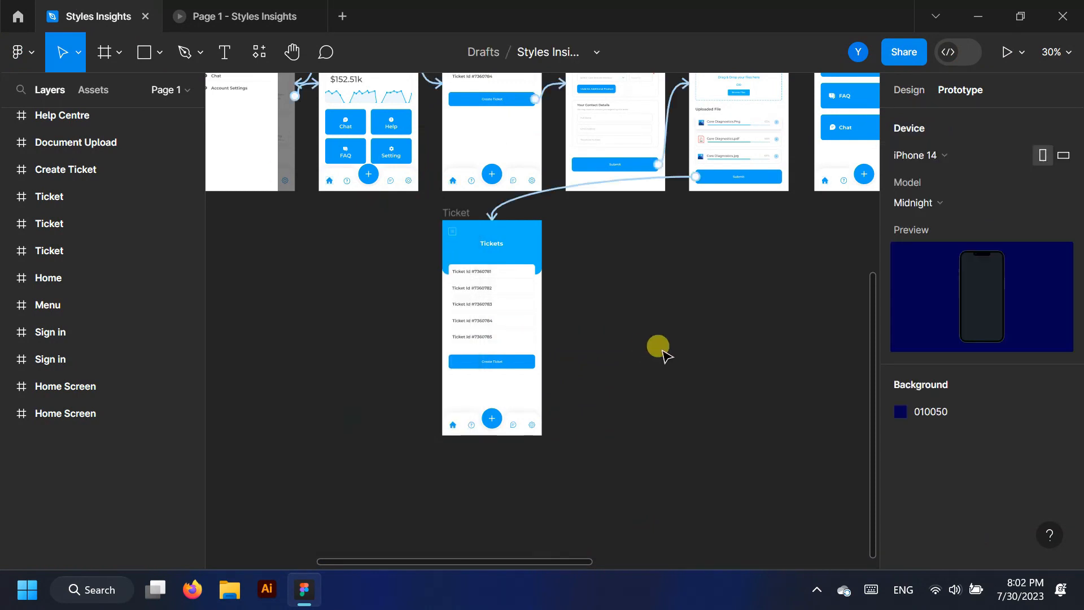
{"action": "scroll", "coordinate": [317, 294], "scroll_direction": "down", "scroll_amount": 5}
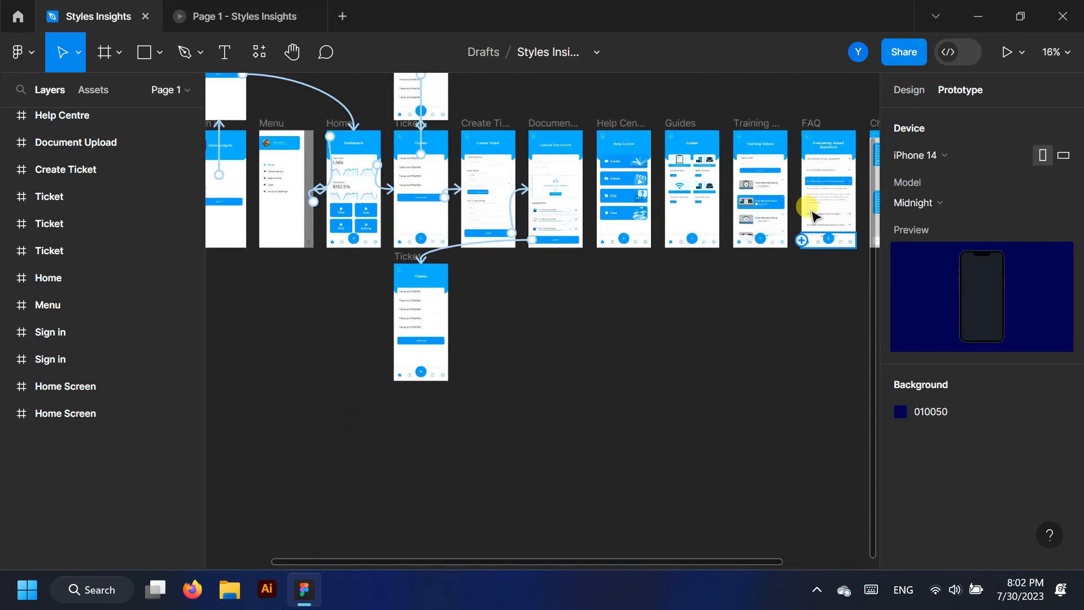
Connect the Help Centre Chat button to the Chat frame, change its trigger from On drag, and preview it
{"action": "scroll", "coordinate": [350, 211], "scroll_direction": "up", "scroll_amount": 5}
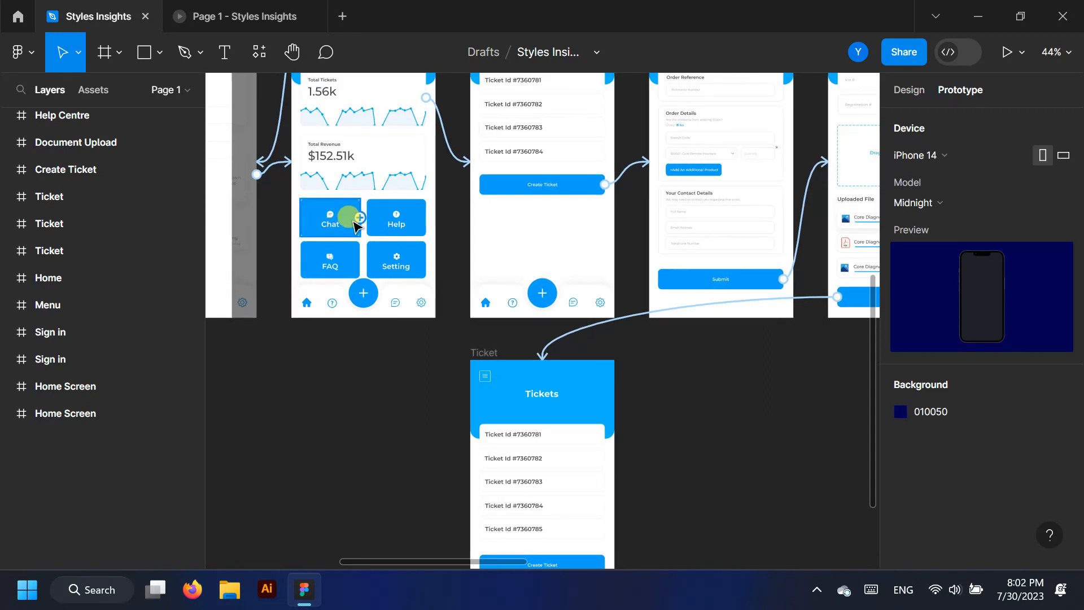
{"action": "left_click_drag", "start_coordinate": [360, 217], "coordinate": [784, 249]}
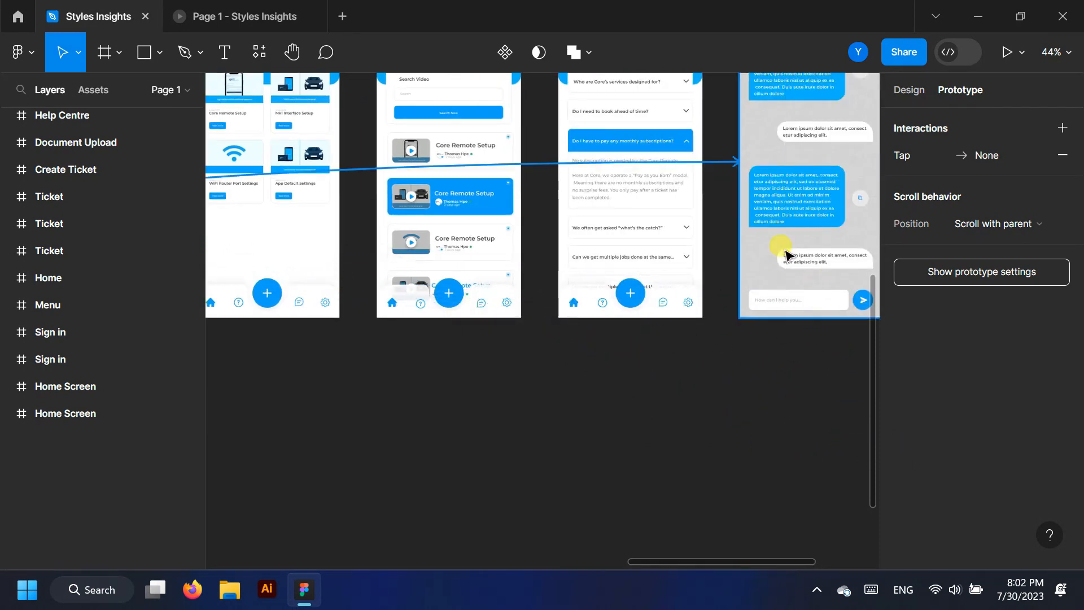
{"action": "scroll", "coordinate": [676, 424], "scroll_direction": "down", "scroll_amount": 3}
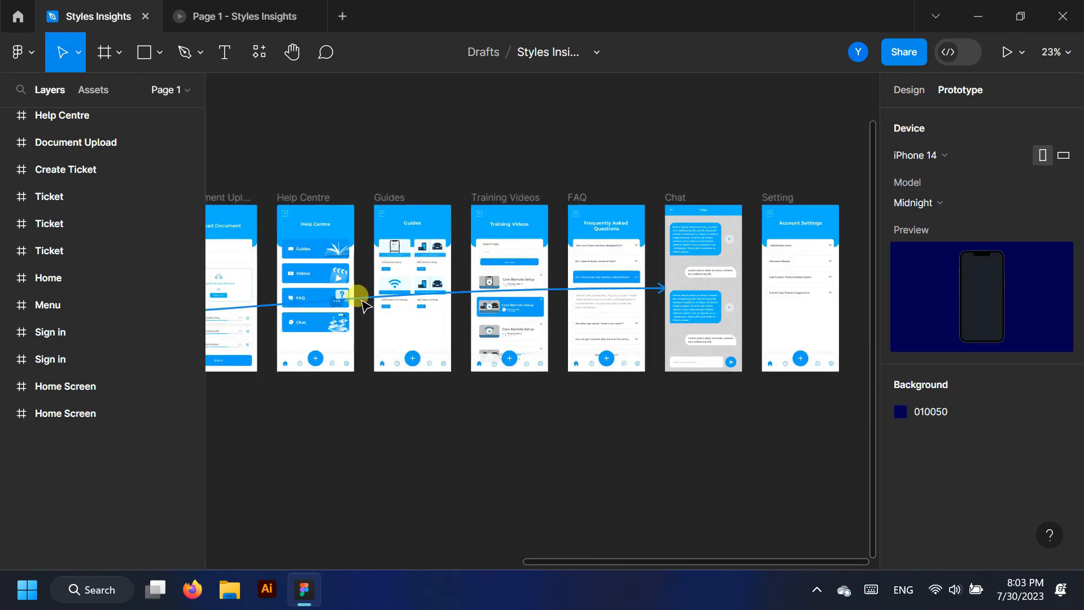
{"action": "left_click", "coordinate": [361, 298]}
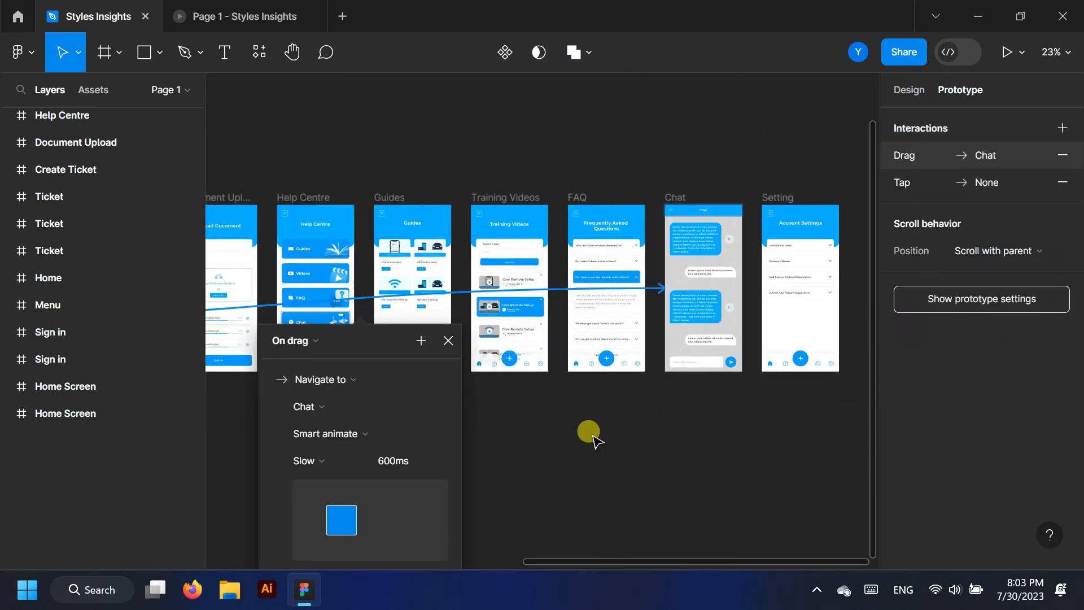
{"action": "left_click", "coordinate": [293, 340]}
{"action": "left_click", "coordinate": [311, 440]}
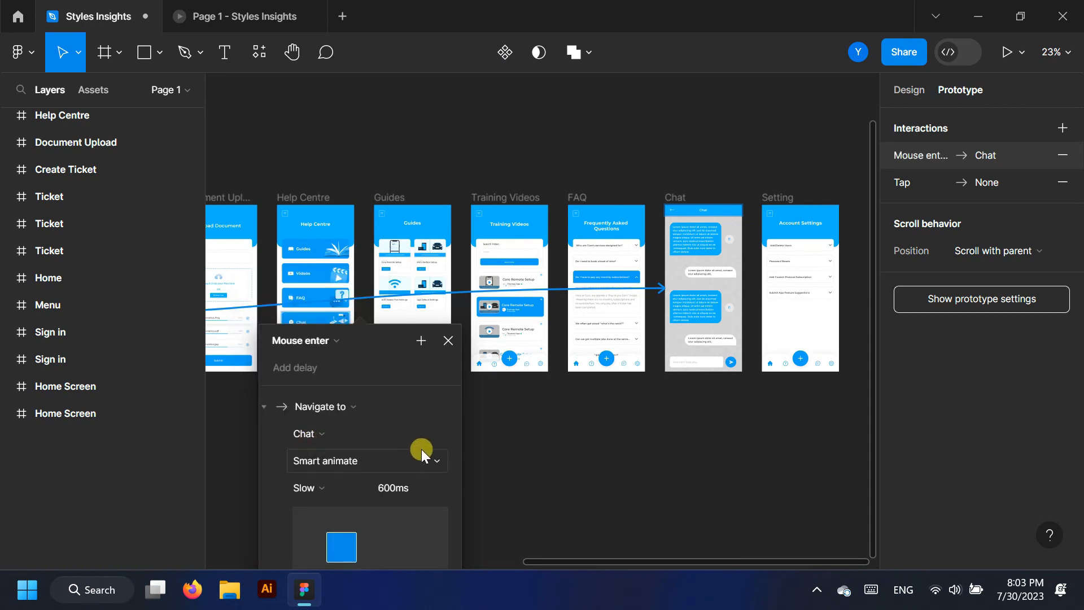
{"action": "left_click", "coordinate": [241, 8]}
{"action": "mouse_move", "coordinate": [480, 367]}
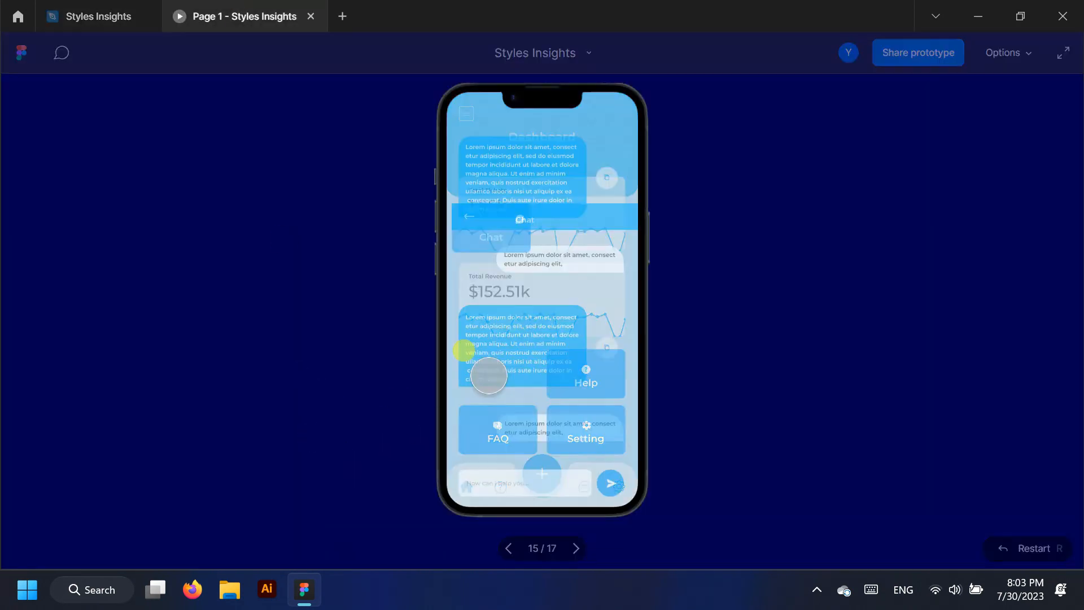
{"action": "left_click", "coordinate": [104, 31]}
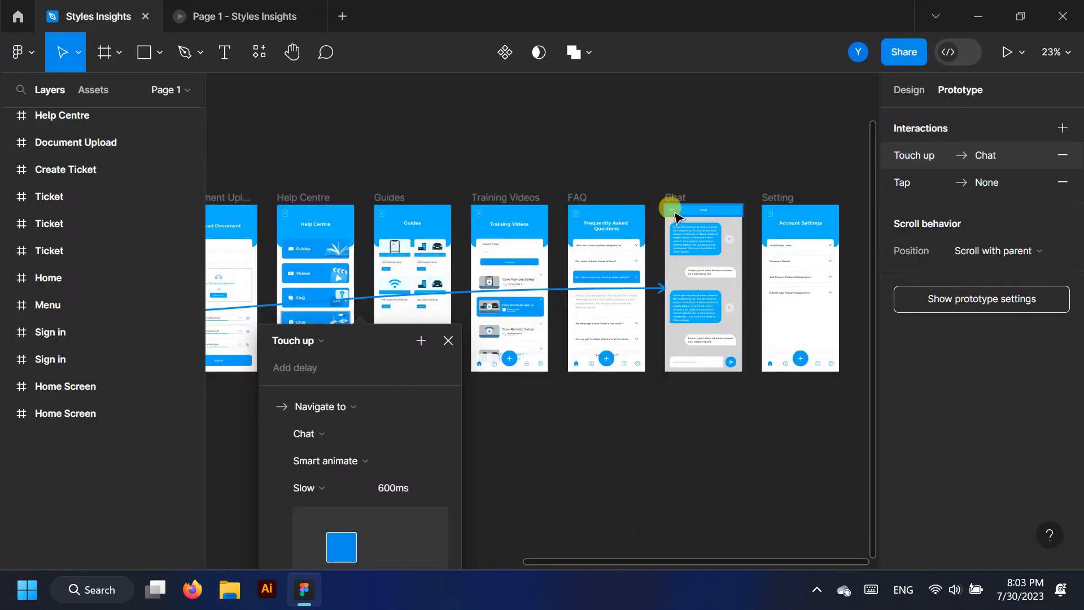
{"action": "left_click", "coordinate": [446, 341]}
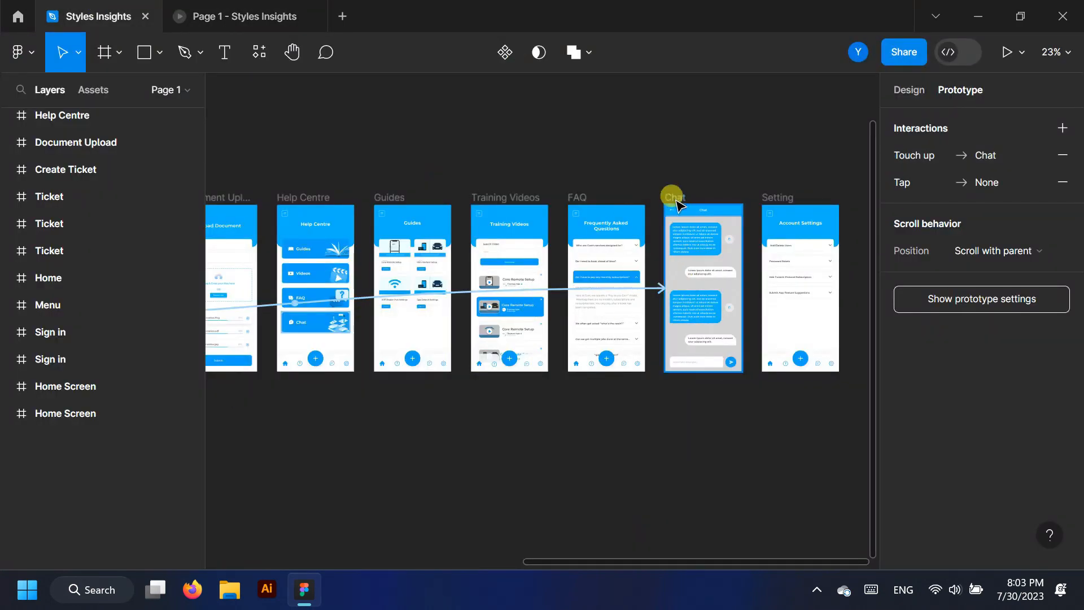
{"action": "scroll", "coordinate": [672, 201], "scroll_direction": "up", "scroll_amount": 5}
Link the Chat screen's back arrow to Home with Smart animate, Slow 600ms, and test it
{"action": "left_click", "coordinate": [651, 223]}
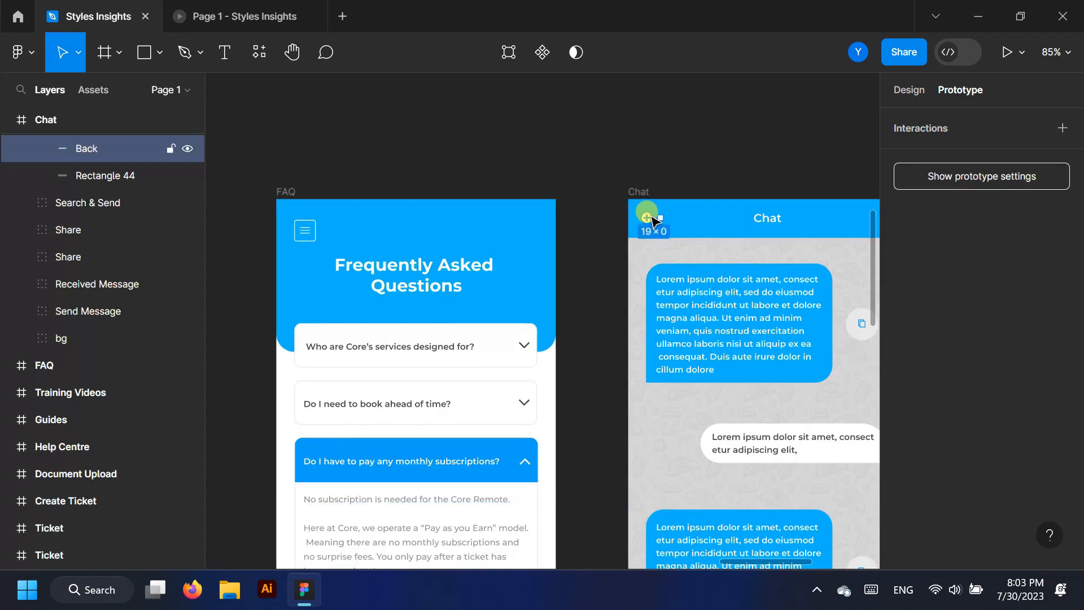
{"action": "left_click_drag", "start_coordinate": [654, 220], "coordinate": [415, 330]}
{"action": "scroll", "coordinate": [415, 331], "scroll_direction": "down", "scroll_amount": 5}
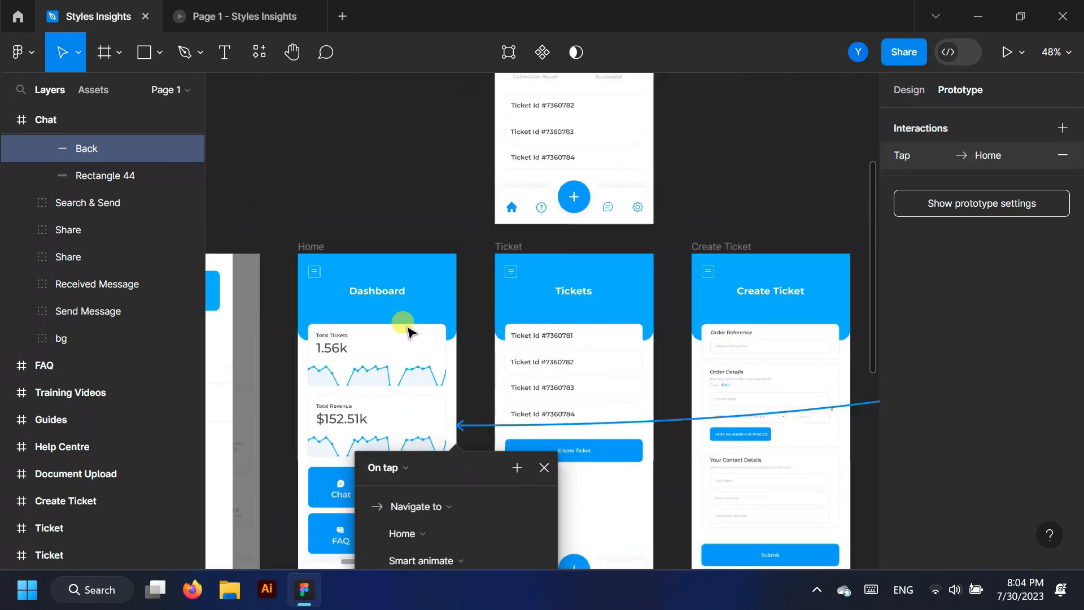
{"action": "scroll", "coordinate": [418, 356], "scroll_direction": "down", "scroll_amount": 3}
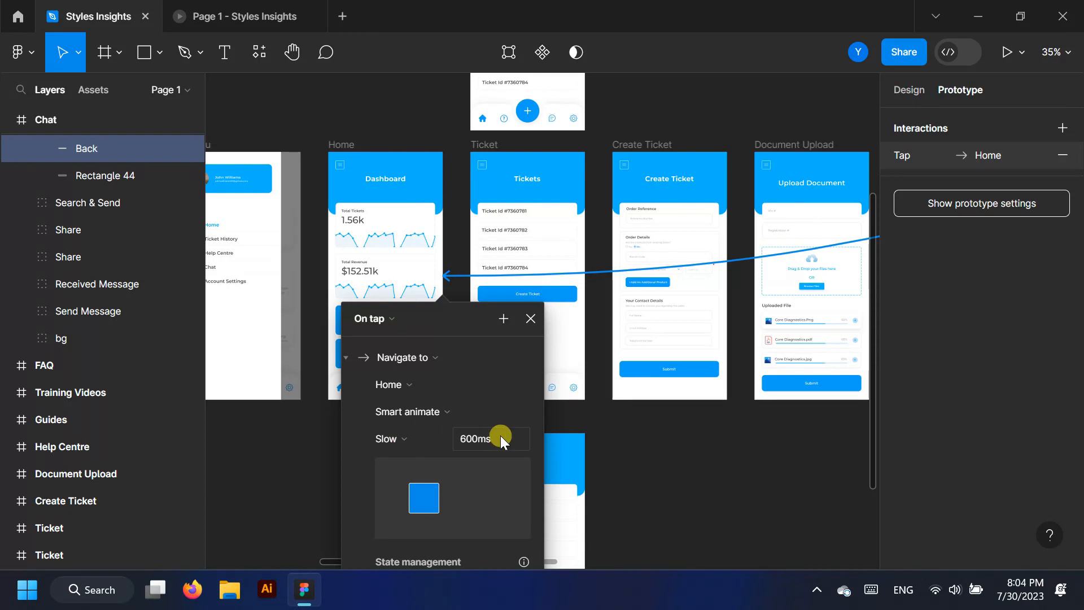
{"action": "left_click", "coordinate": [249, 10]}
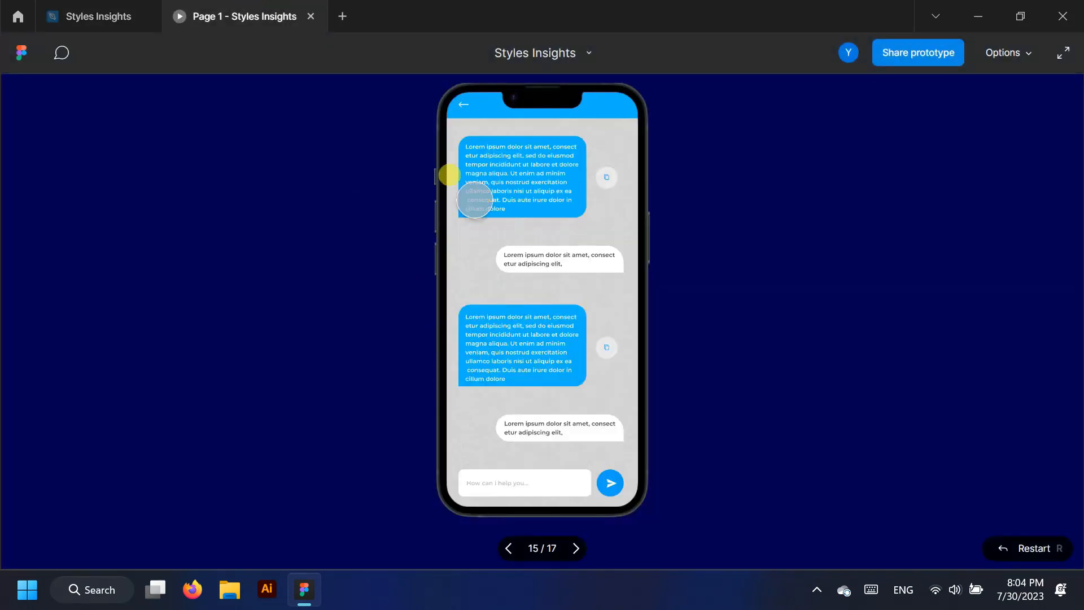
{"action": "left_click", "coordinate": [461, 104]}
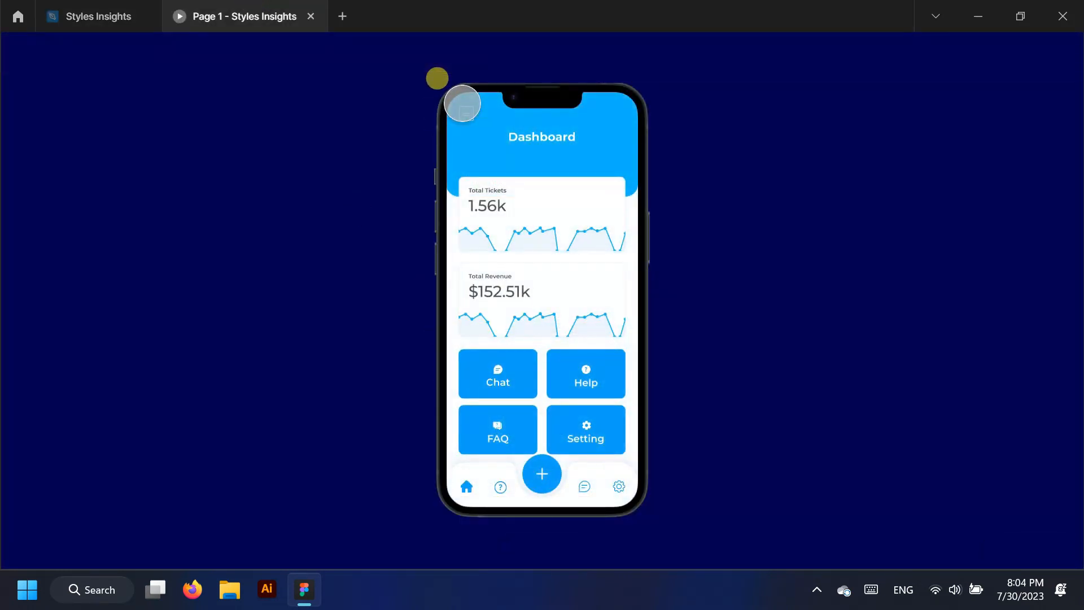
{"action": "left_click", "coordinate": [113, 12]}
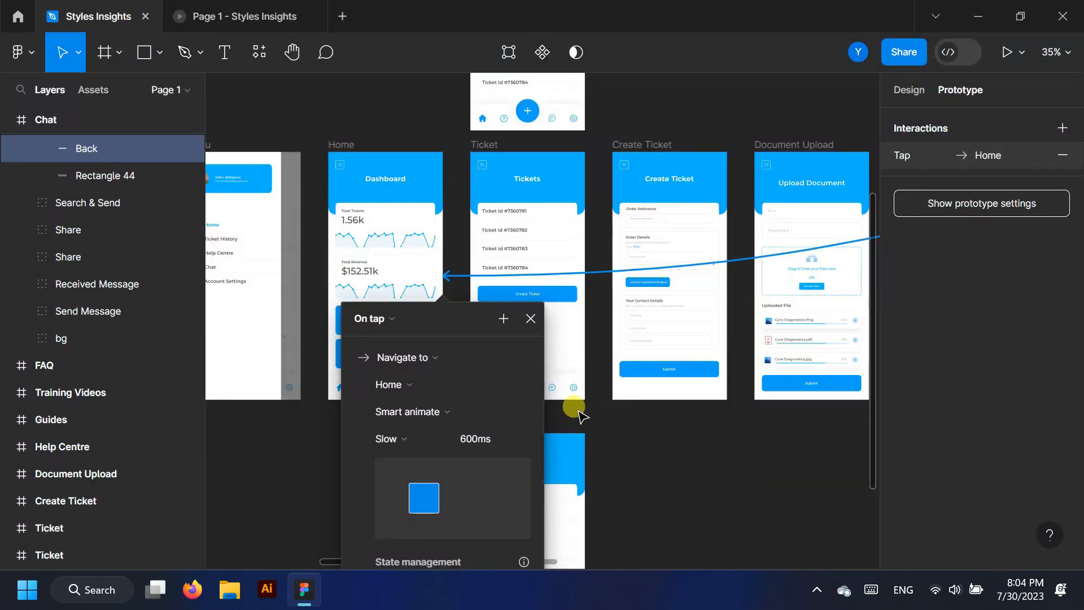
{"action": "scroll", "coordinate": [578, 412], "scroll_direction": "down", "scroll_amount": 1}
Connect the Home screen's FAQ button and set the link's destination to the FAQ screen
{"action": "left_click", "coordinate": [549, 336]}
{"action": "scroll", "coordinate": [449, 412], "scroll_direction": "up", "scroll_amount": 3}
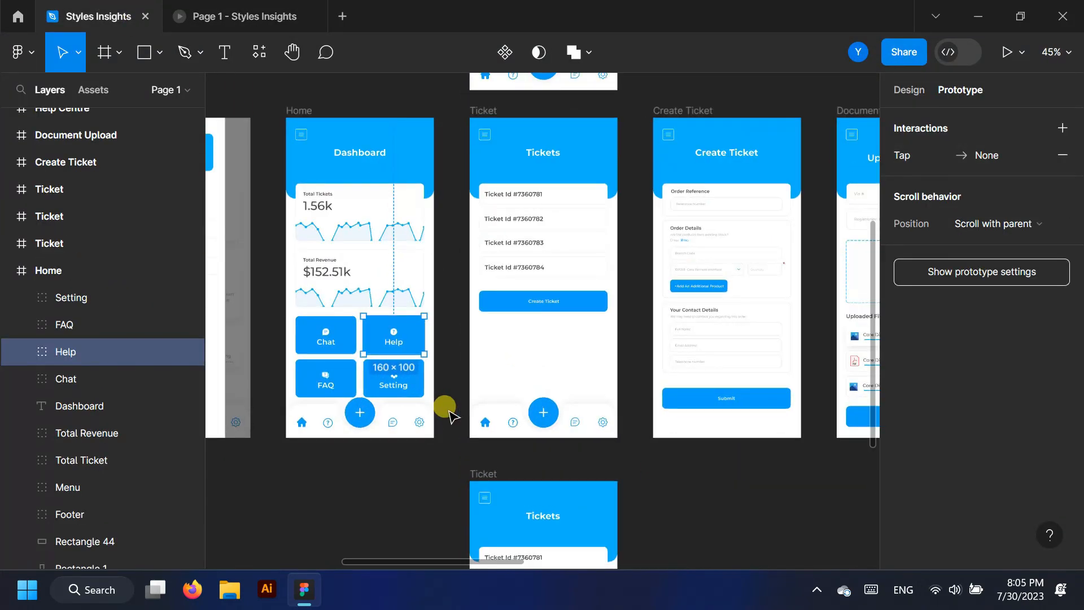
{"action": "scroll", "coordinate": [450, 415], "scroll_direction": "up", "scroll_amount": 2}
{"action": "left_click", "coordinate": [336, 376]}
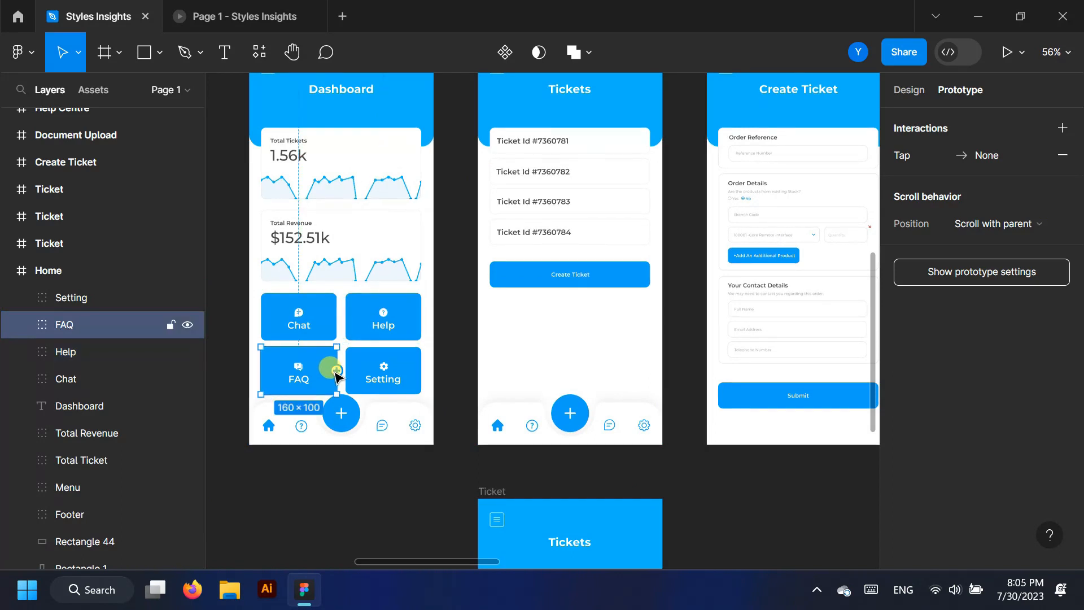
{"action": "left_click_drag", "start_coordinate": [415, 366], "coordinate": [477, 343]}
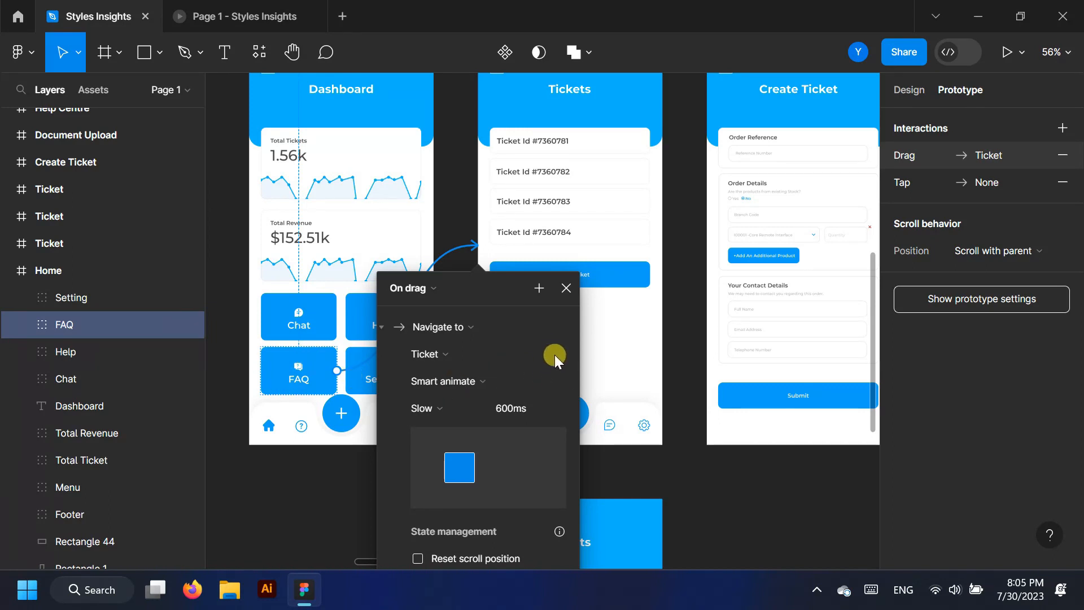
{"action": "left_click", "coordinate": [525, 353]}
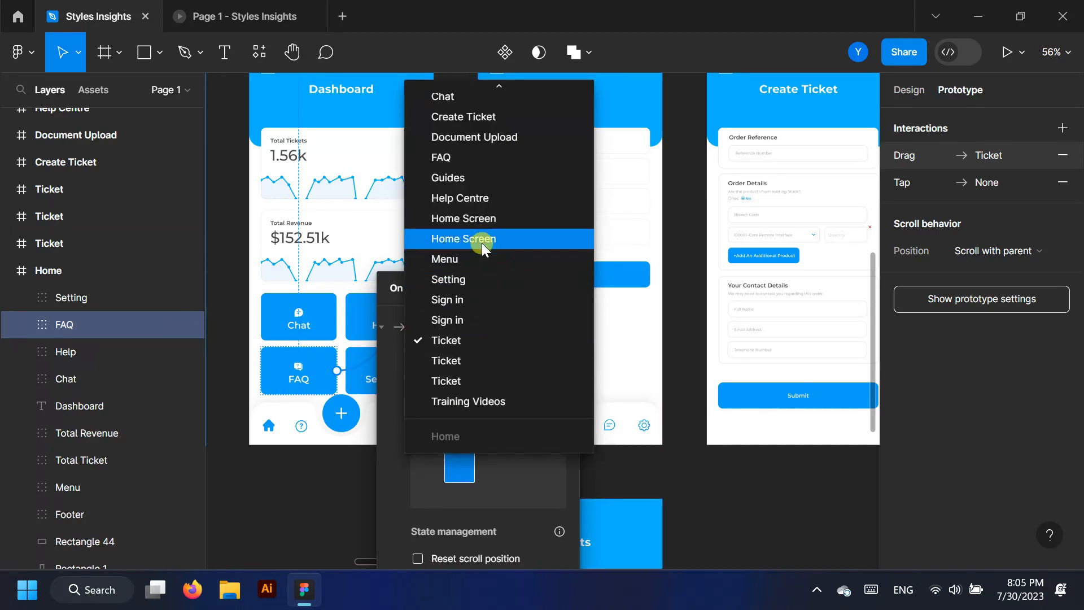
{"action": "left_click", "coordinate": [485, 157]}
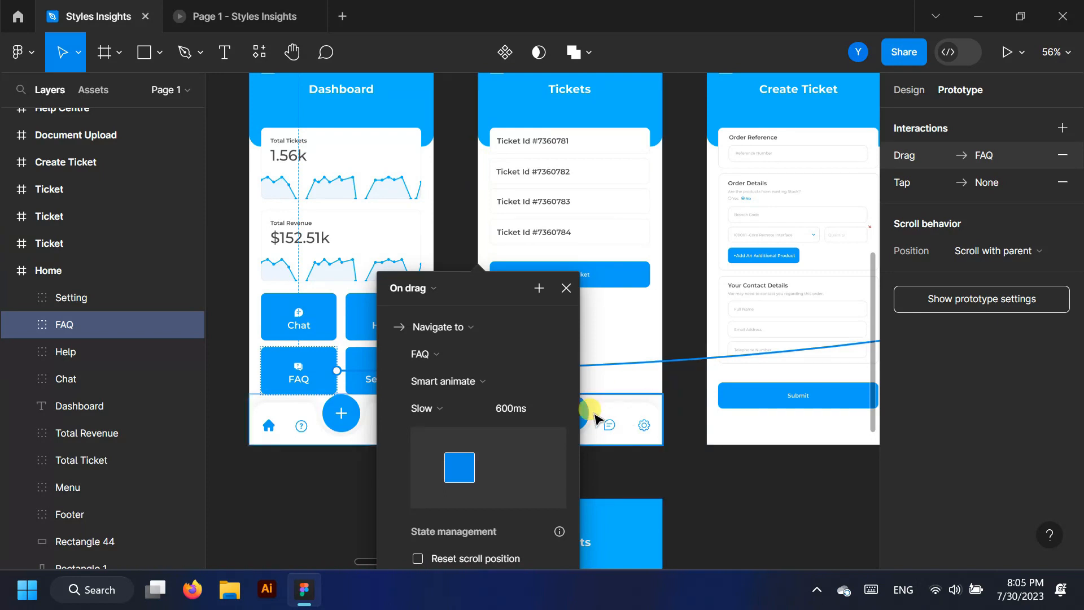
{"action": "scroll", "coordinate": [577, 395], "scroll_direction": "down", "scroll_amount": 5}
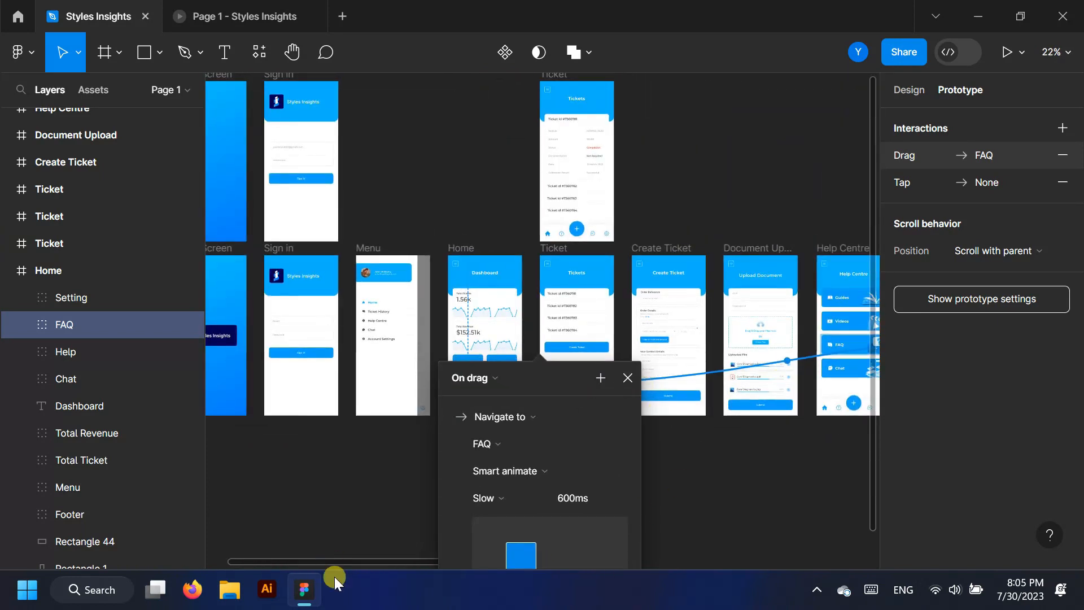
{"action": "left_click_drag", "start_coordinate": [361, 563], "coordinate": [539, 551]}
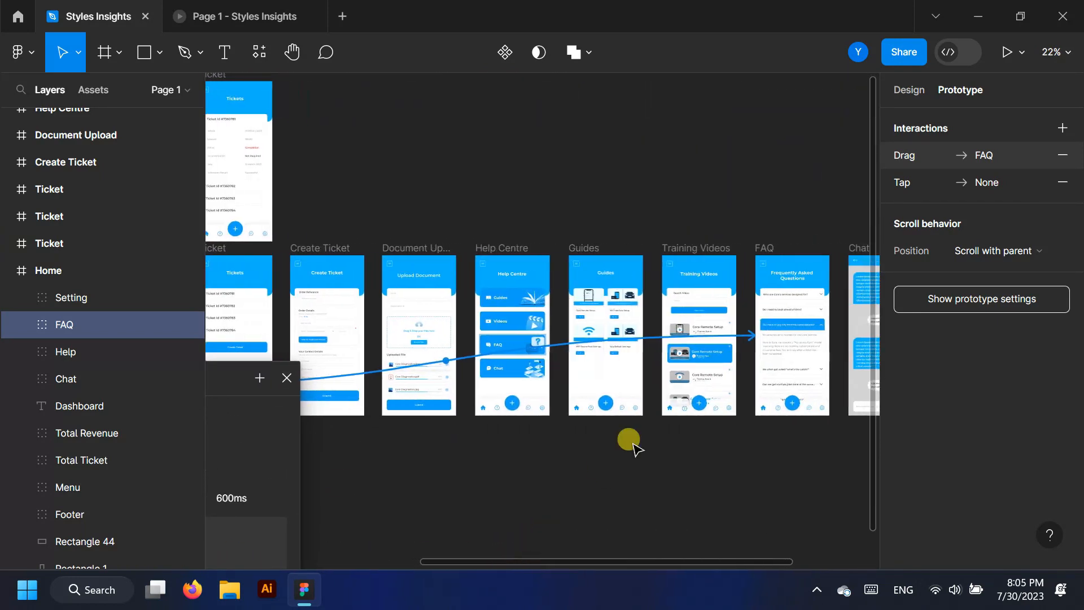
{"action": "scroll", "coordinate": [818, 323], "scroll_direction": "up", "scroll_amount": 2}
{"action": "scroll", "coordinate": [828, 316], "scroll_direction": "up", "scroll_amount": 5}
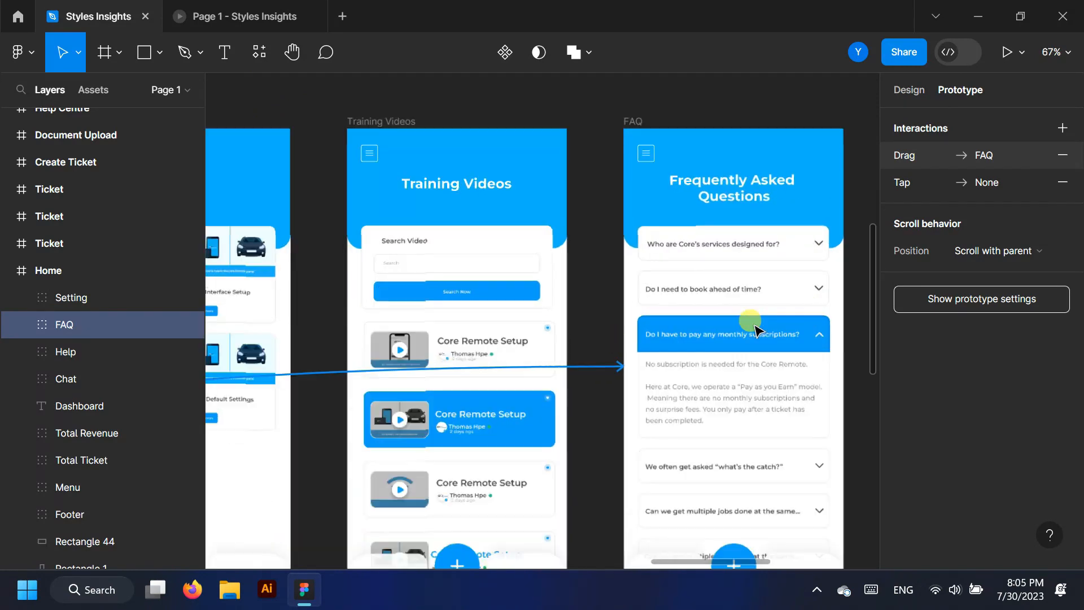
{"action": "scroll", "coordinate": [602, 303], "scroll_direction": "down", "scroll_amount": 3}
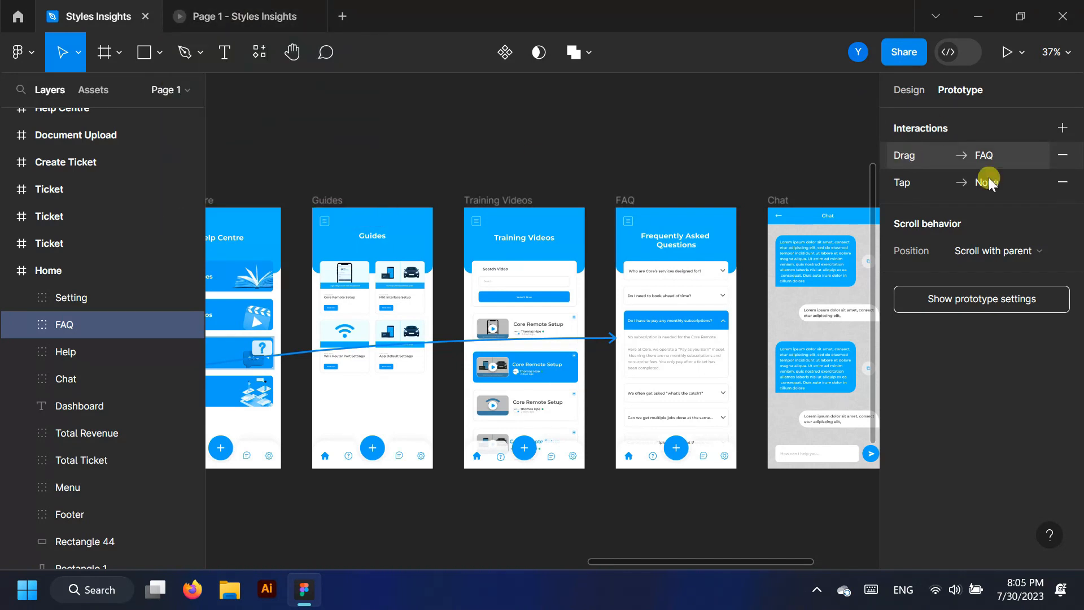
Delete the empty Tap interaction, switch the FAQ link's trigger to On tap, and test it
{"action": "left_click", "coordinate": [1063, 182]}
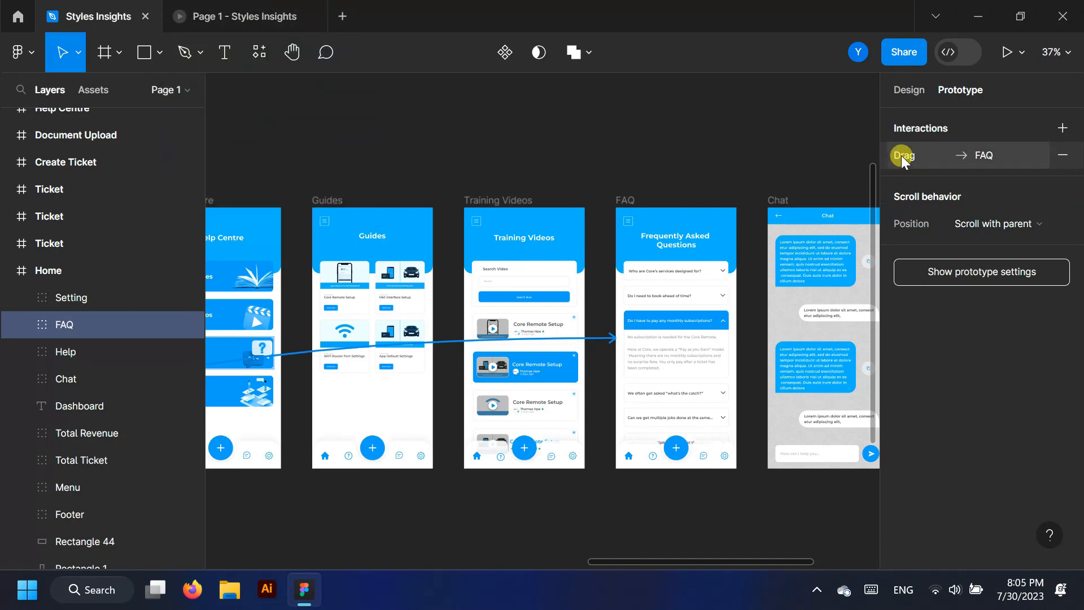
{"action": "left_click", "coordinate": [901, 155]}
{"action": "scroll", "coordinate": [675, 395], "scroll_direction": "down", "scroll_amount": 5}
{"action": "scroll", "coordinate": [276, 462], "scroll_direction": "down", "scroll_amount": 1}
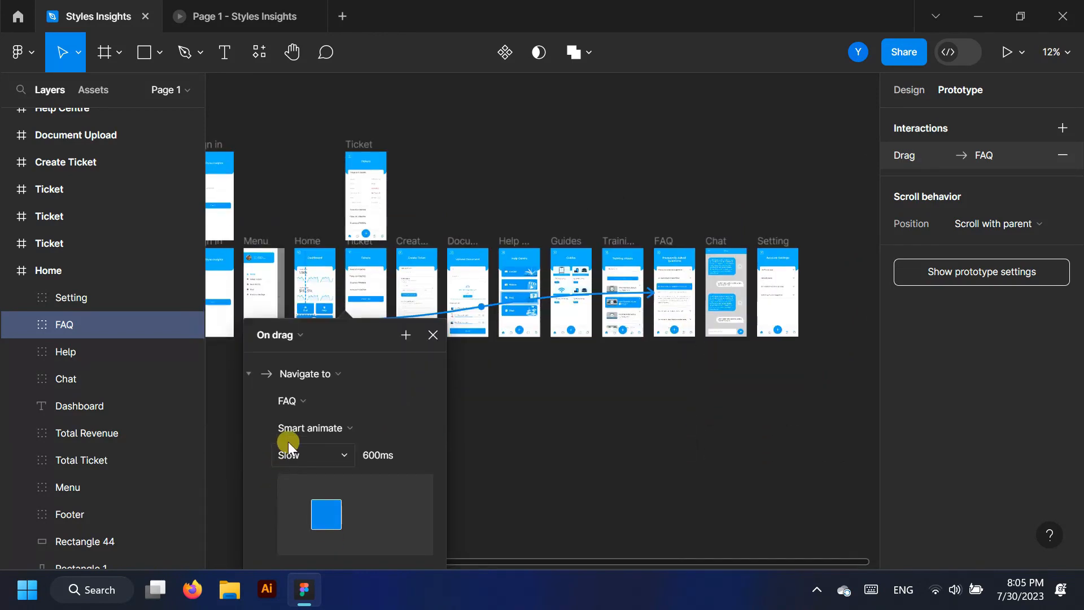
{"action": "left_click", "coordinate": [306, 332]}
{"action": "left_click", "coordinate": [293, 312]}
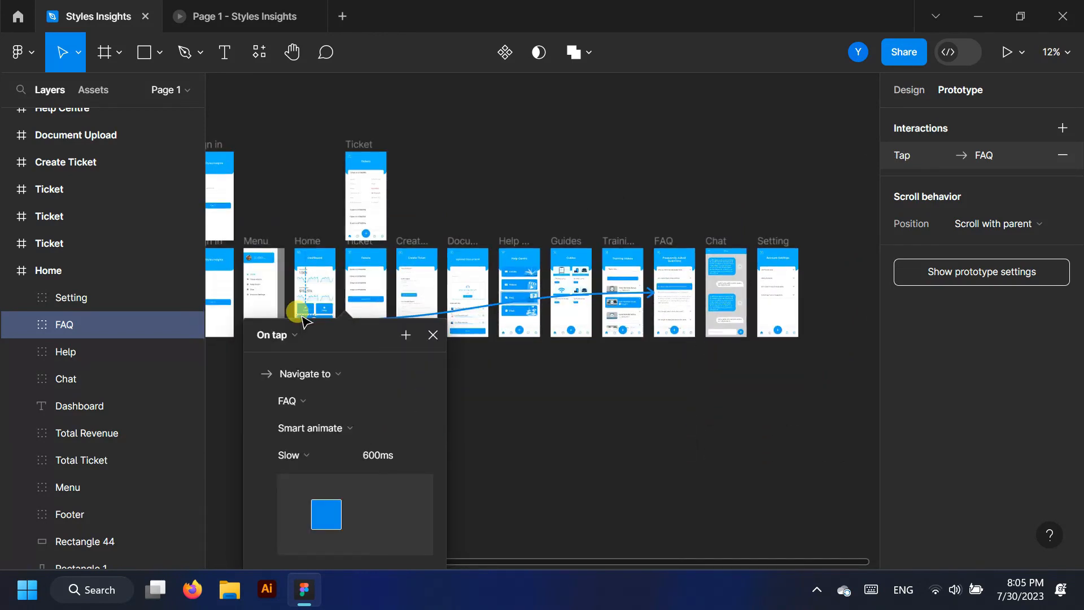
{"action": "left_click", "coordinate": [452, 438]}
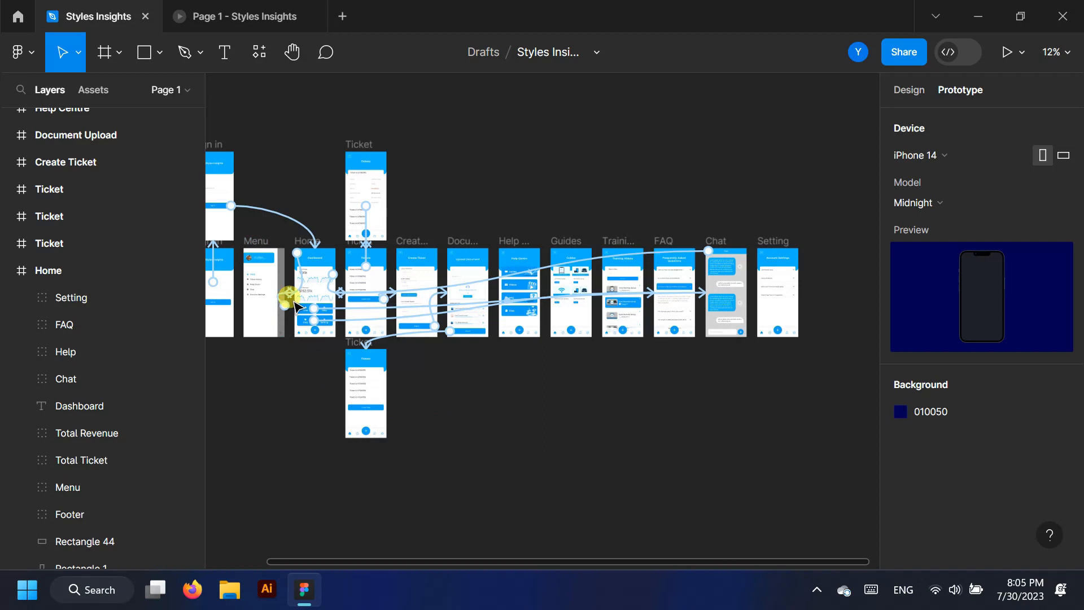
{"action": "scroll", "coordinate": [291, 299], "scroll_direction": "up", "scroll_amount": 5}
{"action": "left_click", "coordinate": [215, 16]}
{"action": "left_click", "coordinate": [508, 439]}
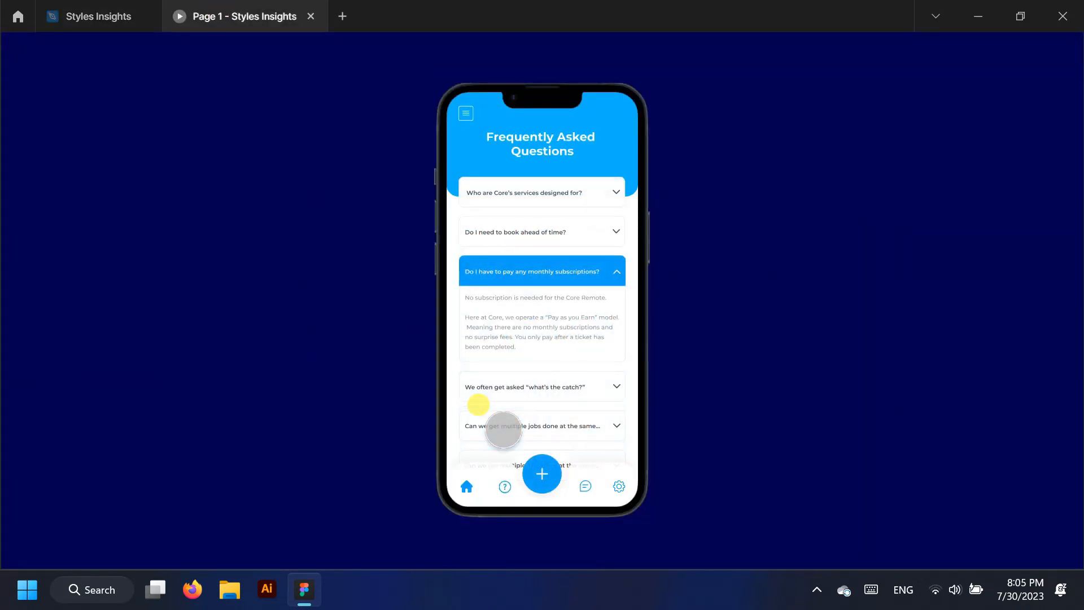
{"action": "left_click", "coordinate": [99, 16]}
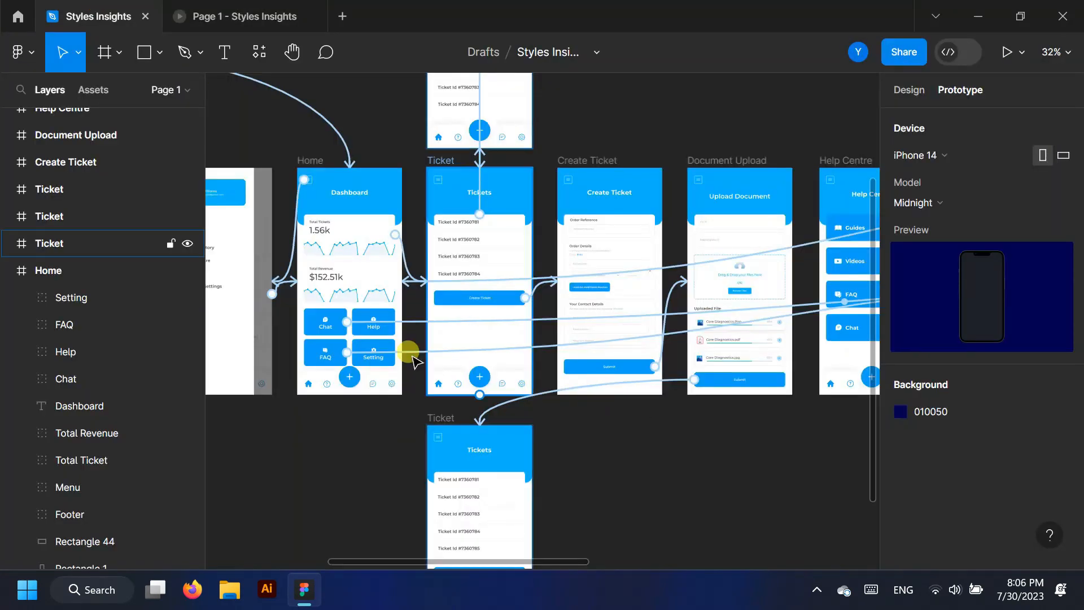
Point the FAQ screen's footer home icon at the Home screen and test the return in the prototype
{"action": "scroll", "coordinate": [364, 373], "scroll_direction": "down", "scroll_amount": 4}
{"action": "left_click", "coordinate": [10, 271]}
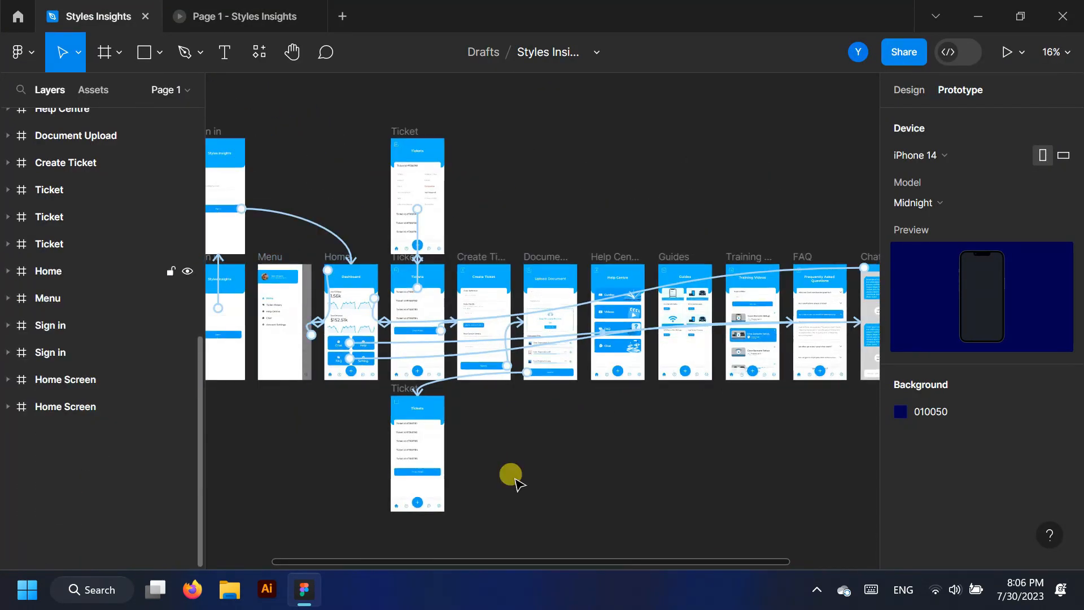
{"action": "scroll", "coordinate": [564, 463], "scroll_direction": "down", "scroll_amount": 3}
{"action": "scroll", "coordinate": [790, 437], "scroll_direction": "up", "scroll_amount": 5}
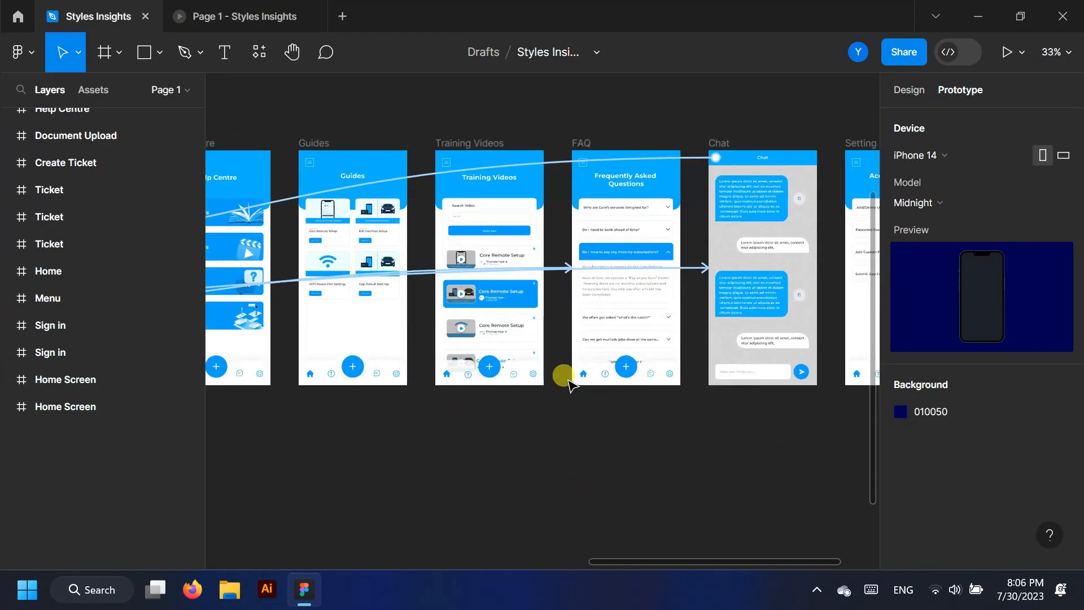
{"action": "left_click", "coordinate": [586, 375]}
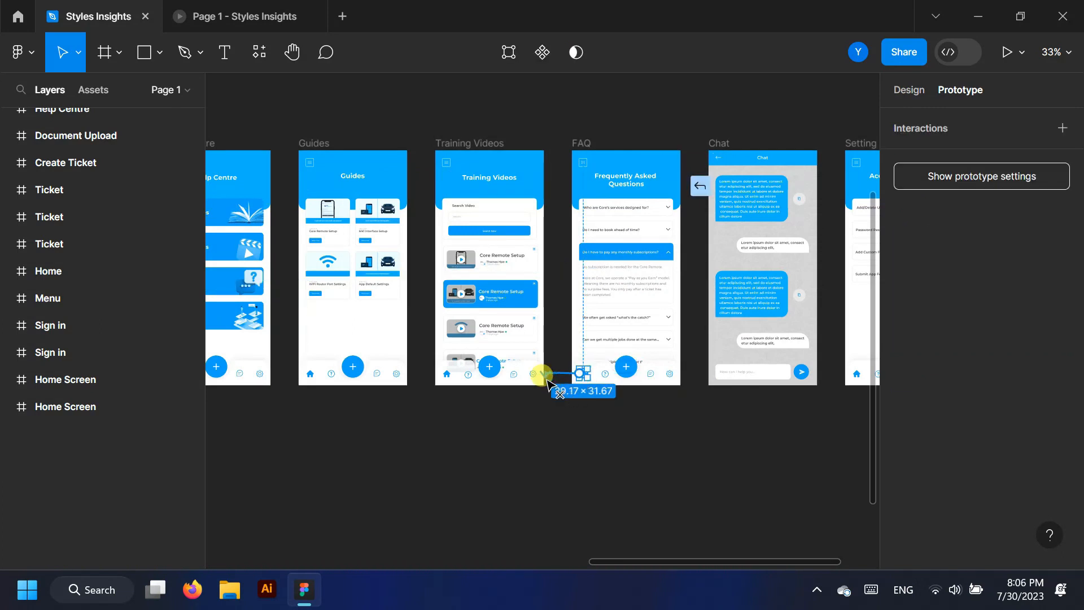
{"action": "left_click_drag", "start_coordinate": [544, 361], "coordinate": [545, 363]}
{"action": "left_click", "coordinate": [576, 379]}
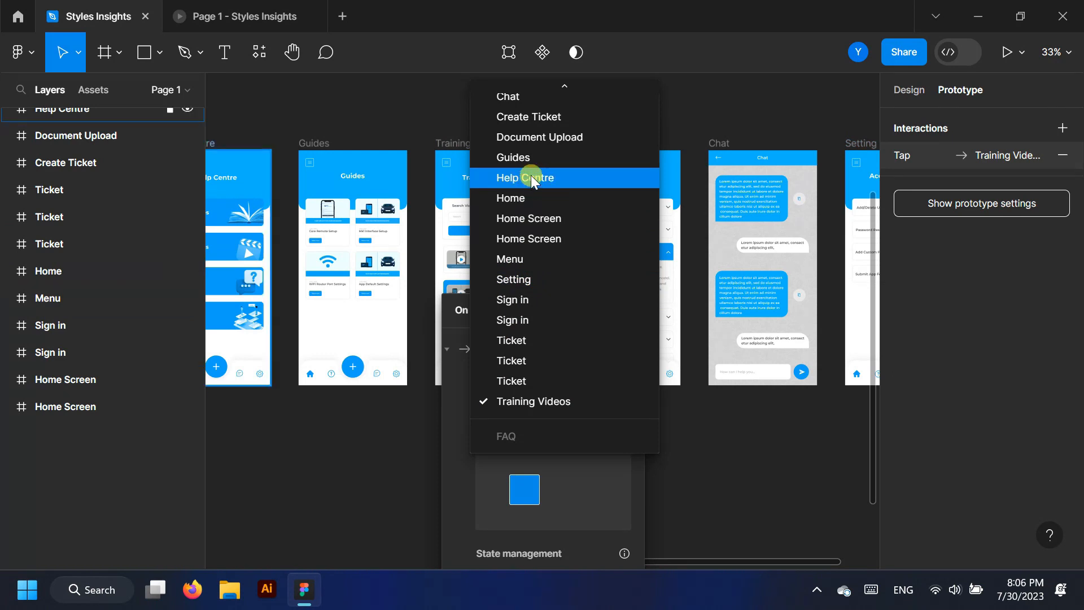
{"action": "left_click", "coordinate": [532, 198]}
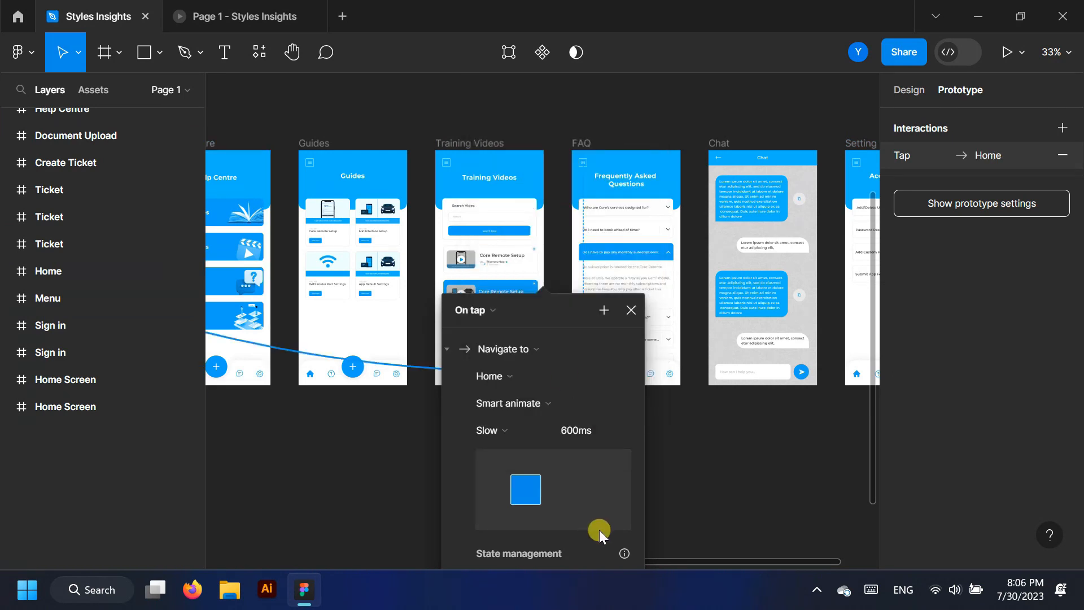
{"action": "left_click", "coordinate": [264, 13]}
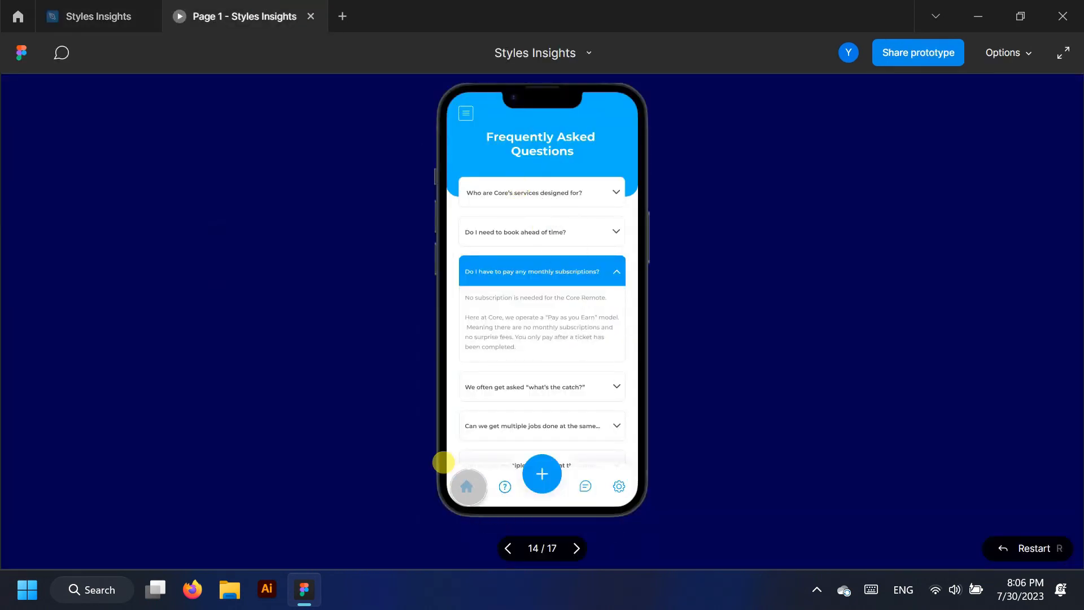
{"action": "left_click", "coordinate": [444, 461]}
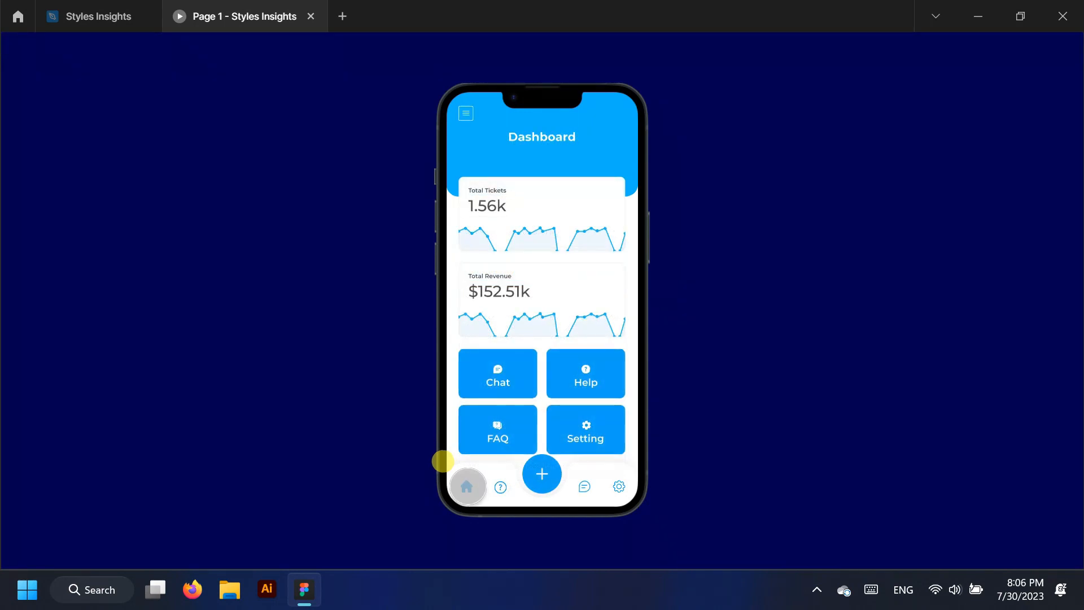
{"action": "left_click", "coordinate": [97, 13]}
Link the Dashboard's Setting button to the Setting screen as its destination
{"action": "key", "text": "Escape"}
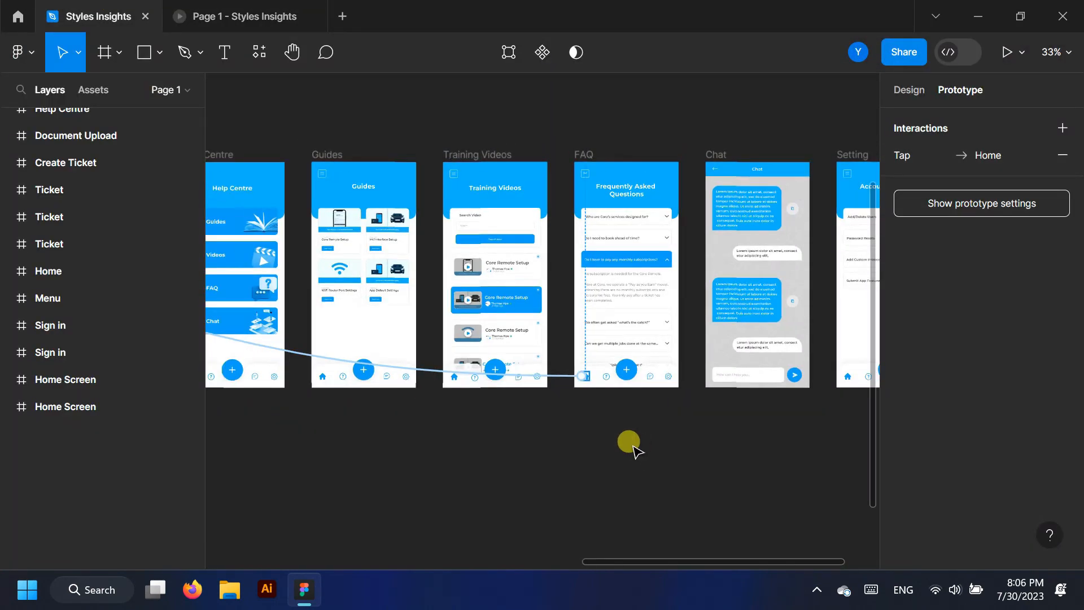
{"action": "scroll", "coordinate": [627, 442], "scroll_direction": "down", "scroll_amount": 6}
{"action": "scroll", "coordinate": [324, 423], "scroll_direction": "up", "scroll_amount": 2}
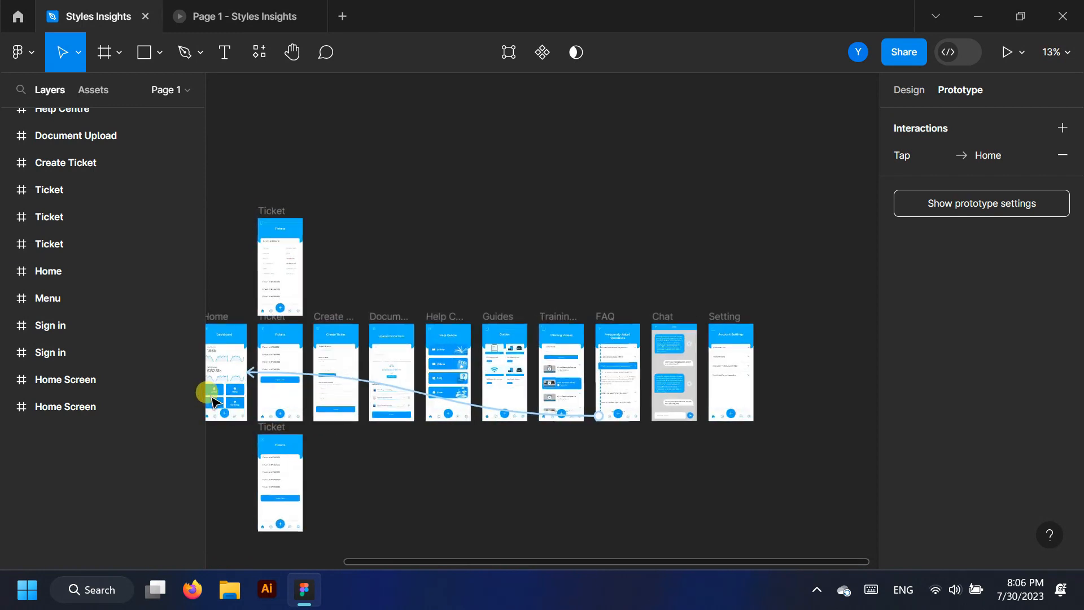
{"action": "scroll", "coordinate": [211, 387], "scroll_direction": "up", "scroll_amount": 5}
{"action": "left_click", "coordinate": [285, 421]}
{"action": "left_click_drag", "start_coordinate": [295, 418], "coordinate": [337, 383]}
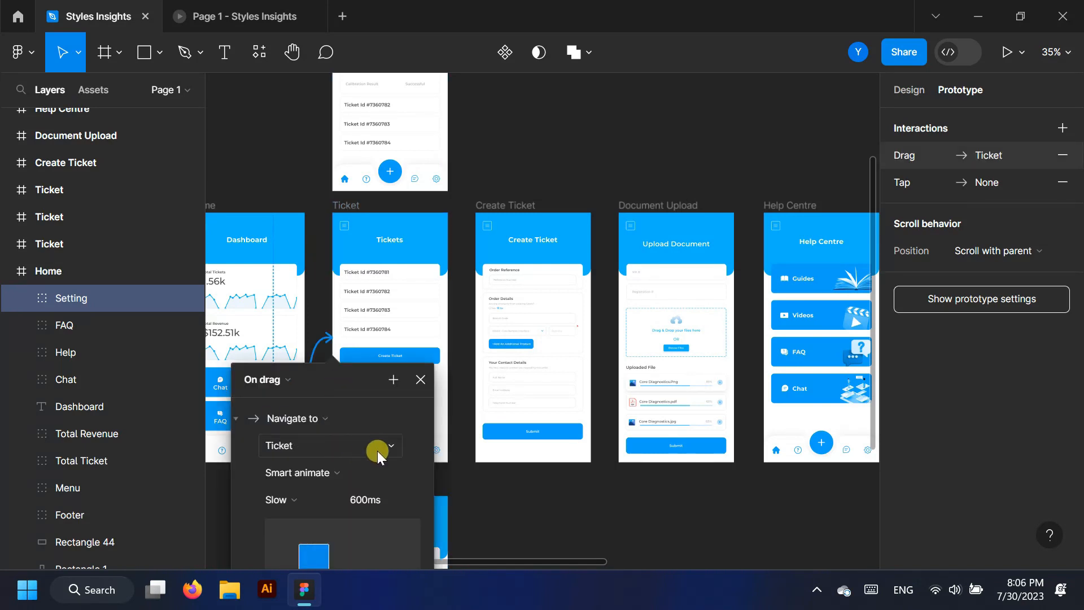
{"action": "left_click", "coordinate": [377, 450]}
{"action": "scroll", "coordinate": [313, 175], "scroll_direction": "up", "scroll_amount": 1}
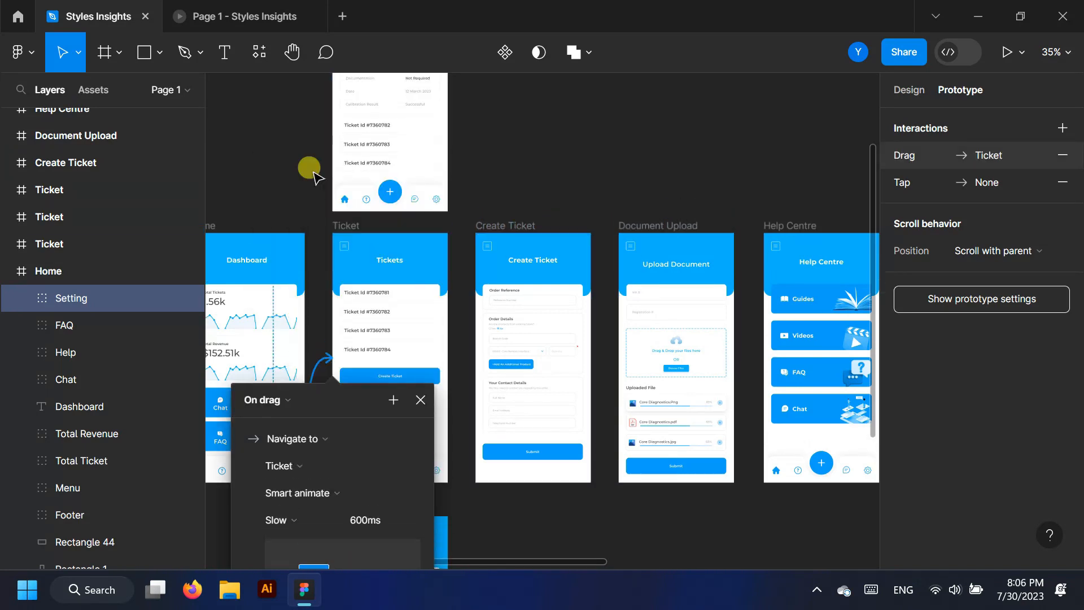
{"action": "scroll", "coordinate": [377, 449], "scroll_direction": "down", "scroll_amount": 1}
{"action": "left_click", "coordinate": [382, 442]}
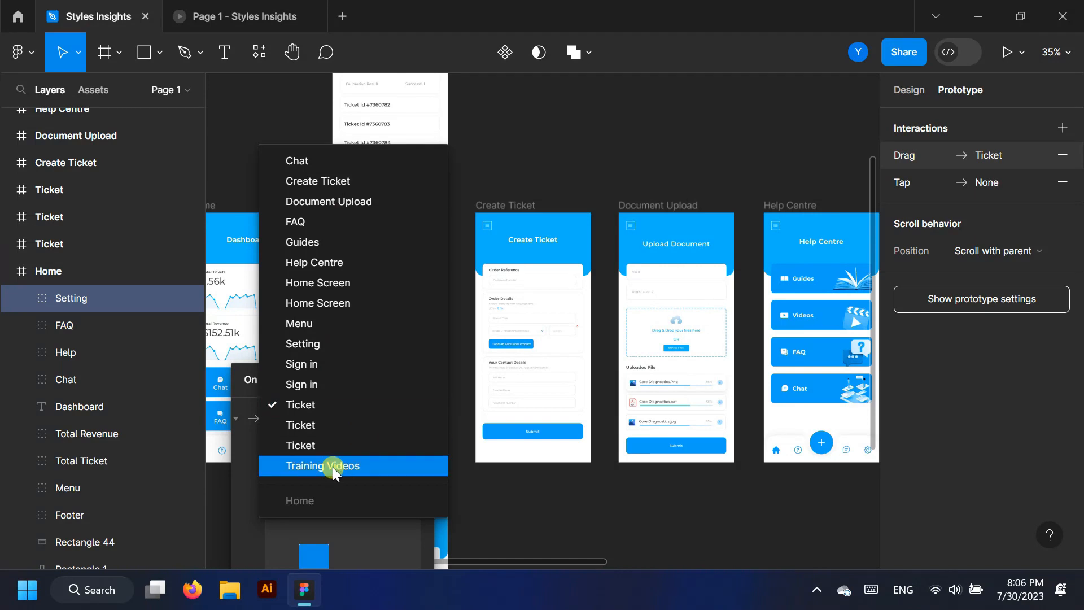
{"action": "left_click", "coordinate": [309, 344]}
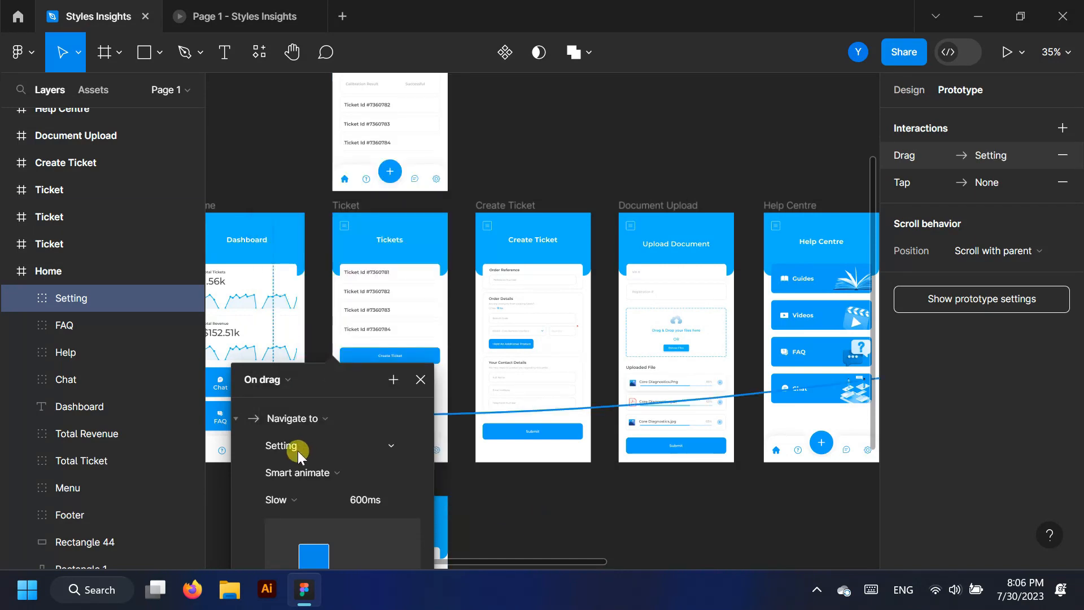
Change the Setting button's interaction trigger to Touch up
{"action": "left_click", "coordinate": [248, 16]}
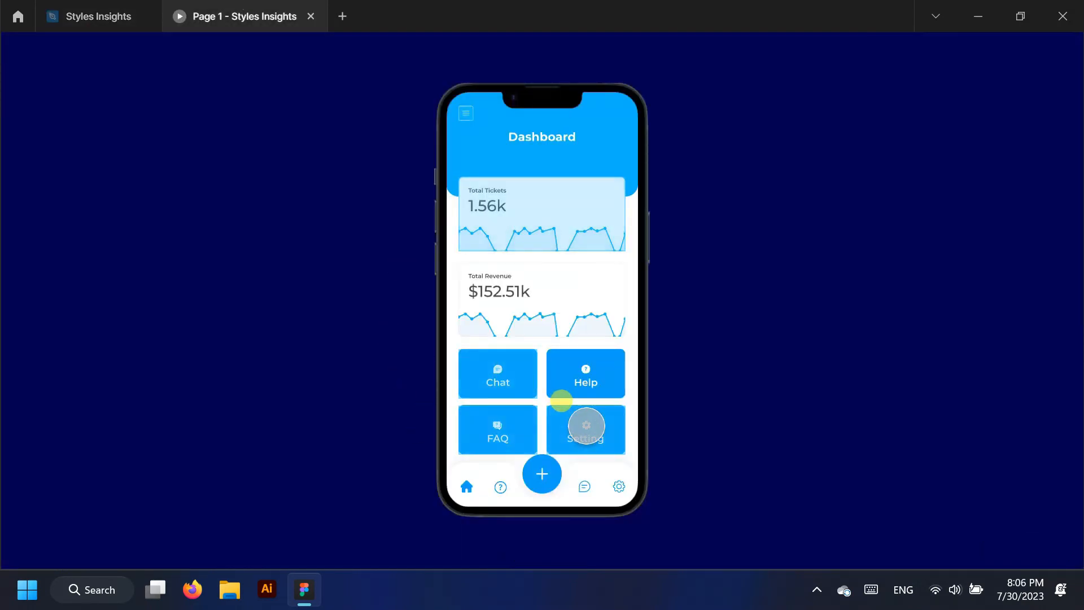
{"action": "left_click", "coordinate": [106, 7]}
{"action": "left_click", "coordinate": [287, 383]}
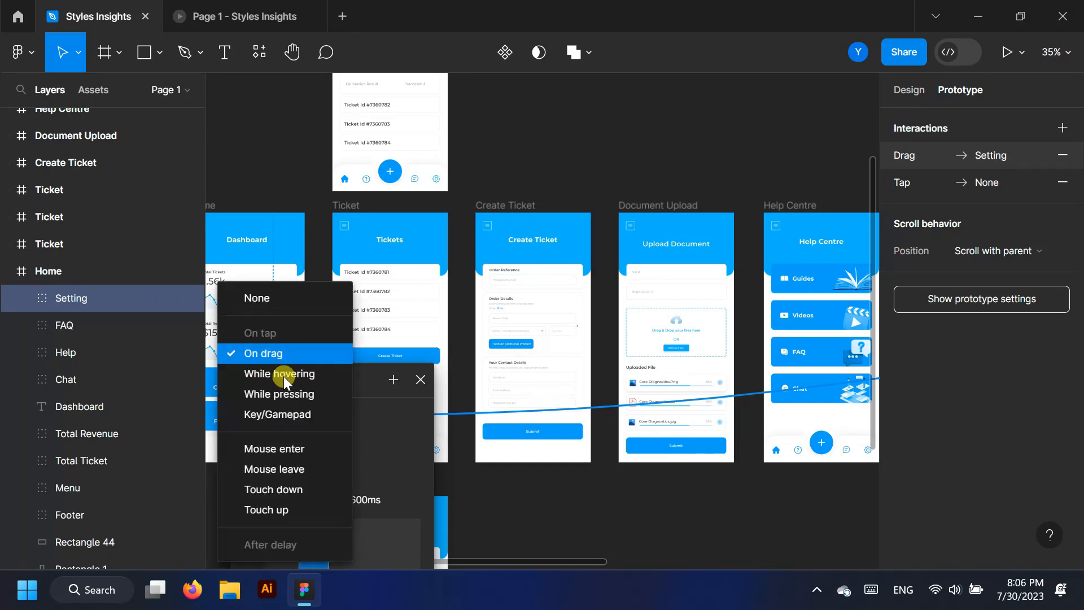
{"action": "left_click", "coordinate": [277, 506]}
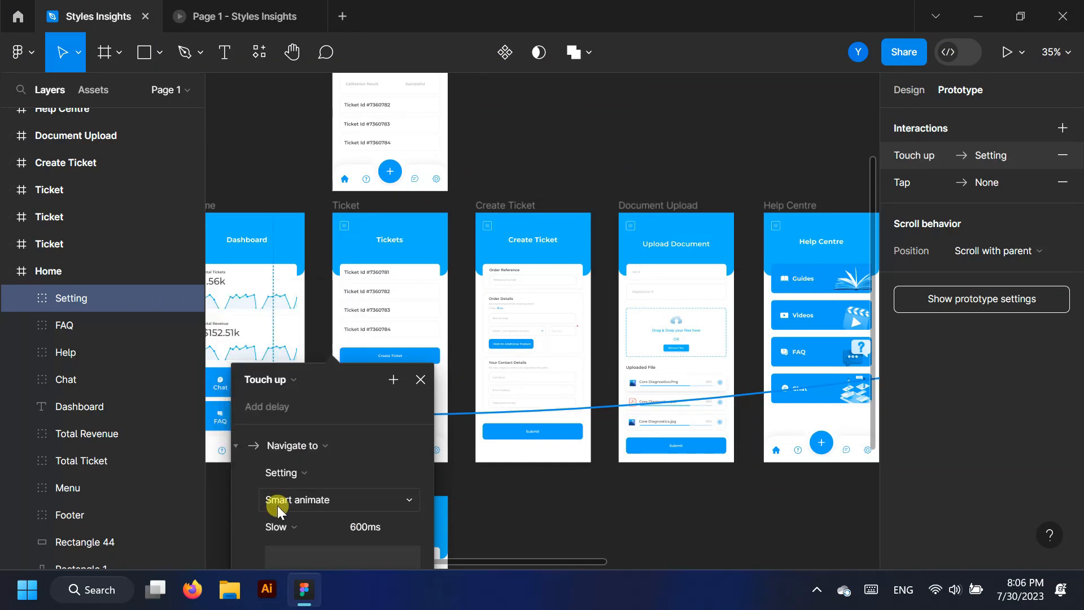
Test the Setting button's transition to Account Settings in the prototype preview
{"action": "left_click", "coordinate": [225, 12]}
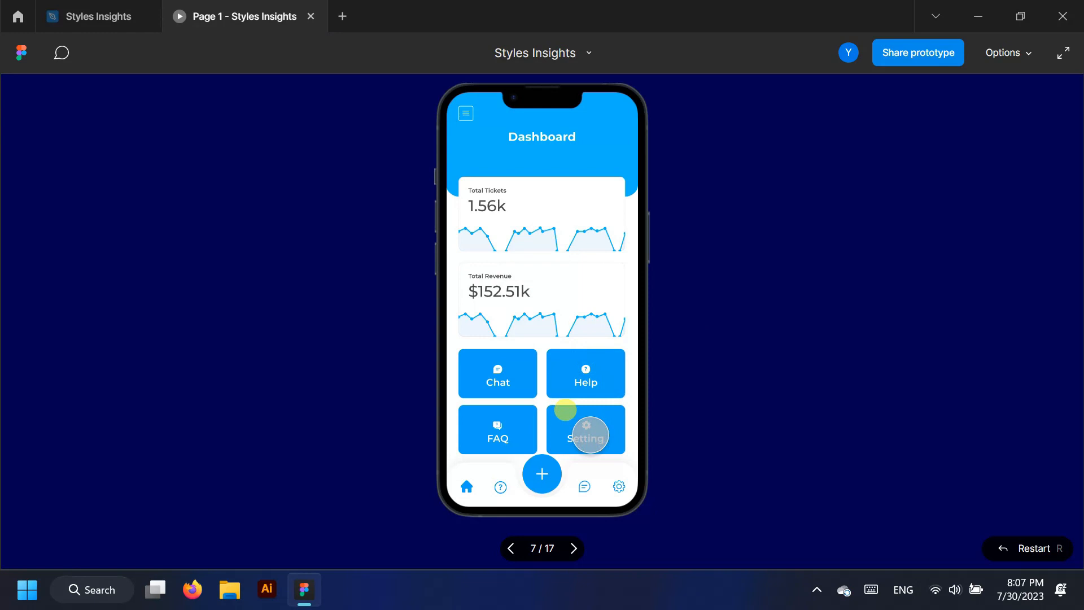
{"action": "left_click", "coordinate": [587, 432]}
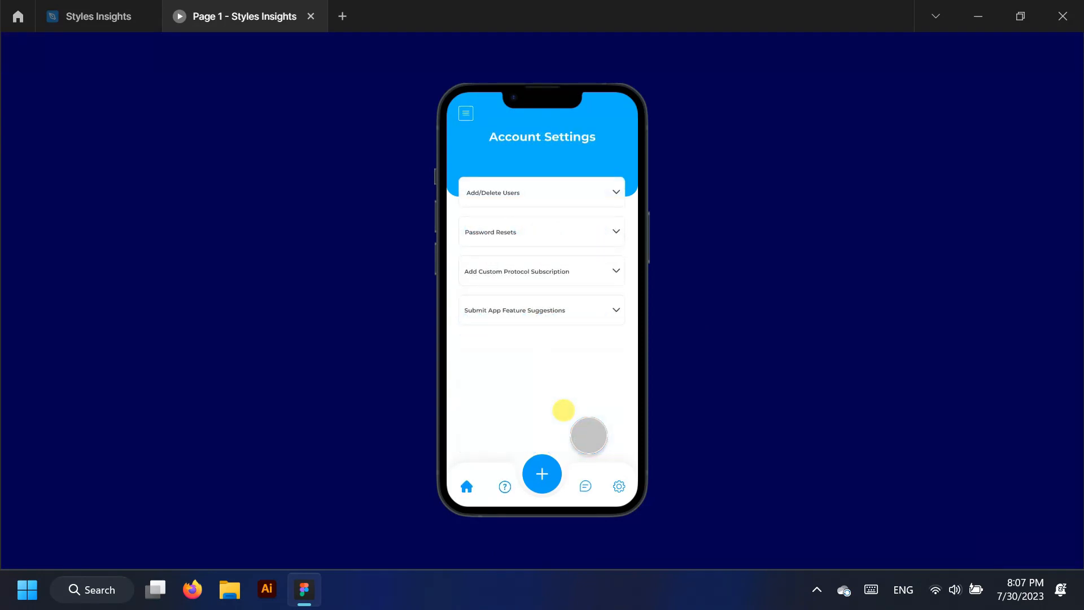
{"action": "left_click", "coordinate": [94, 14]}
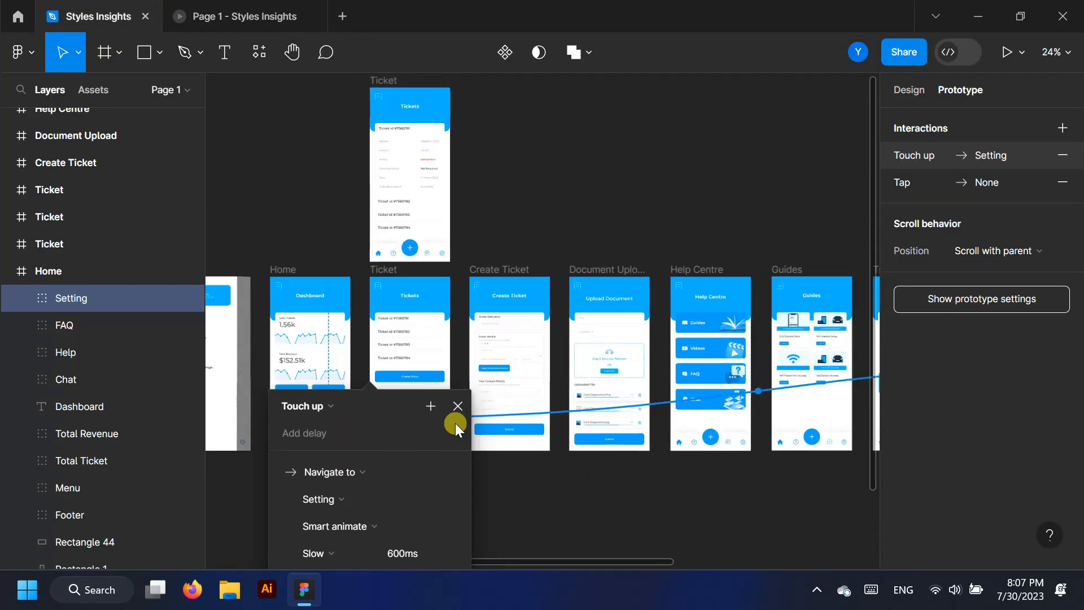
Link the home icon in the Setting screen's footer to the Home screen
{"action": "left_click", "coordinate": [477, 419]}
{"action": "scroll", "coordinate": [512, 443], "scroll_direction": "down", "scroll_amount": 3}
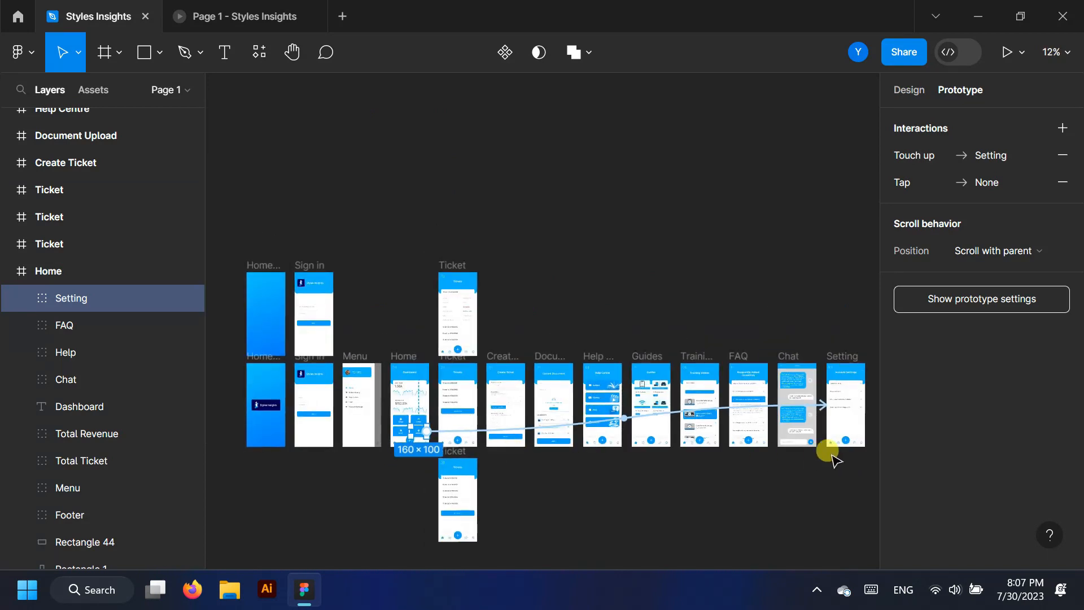
{"action": "scroll", "coordinate": [862, 456], "scroll_direction": "up", "scroll_amount": 5}
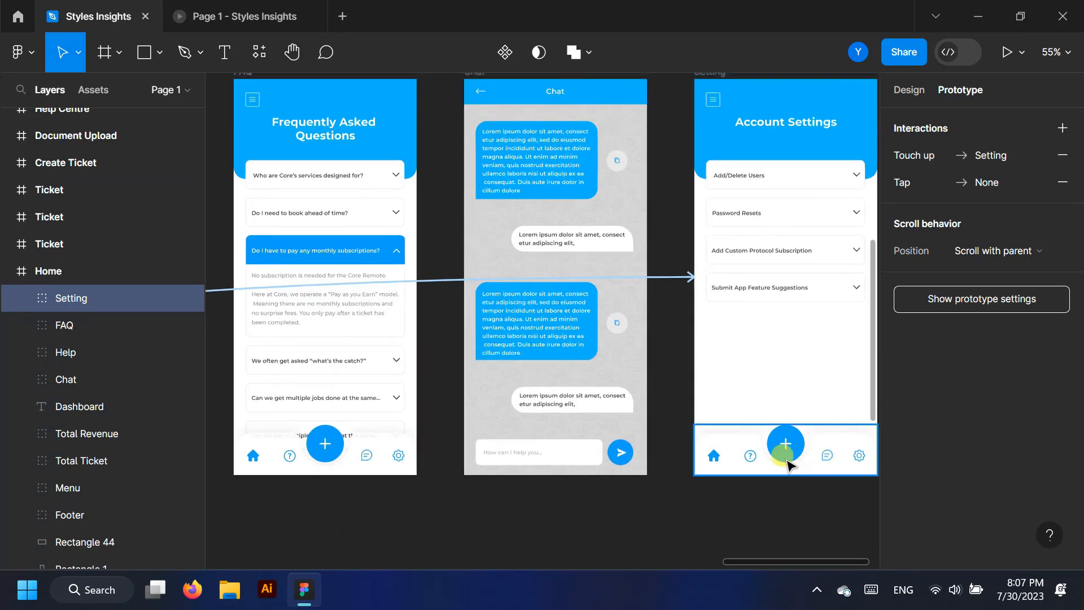
{"action": "left_click", "coordinate": [716, 462]}
{"action": "double_click", "coordinate": [716, 462]}
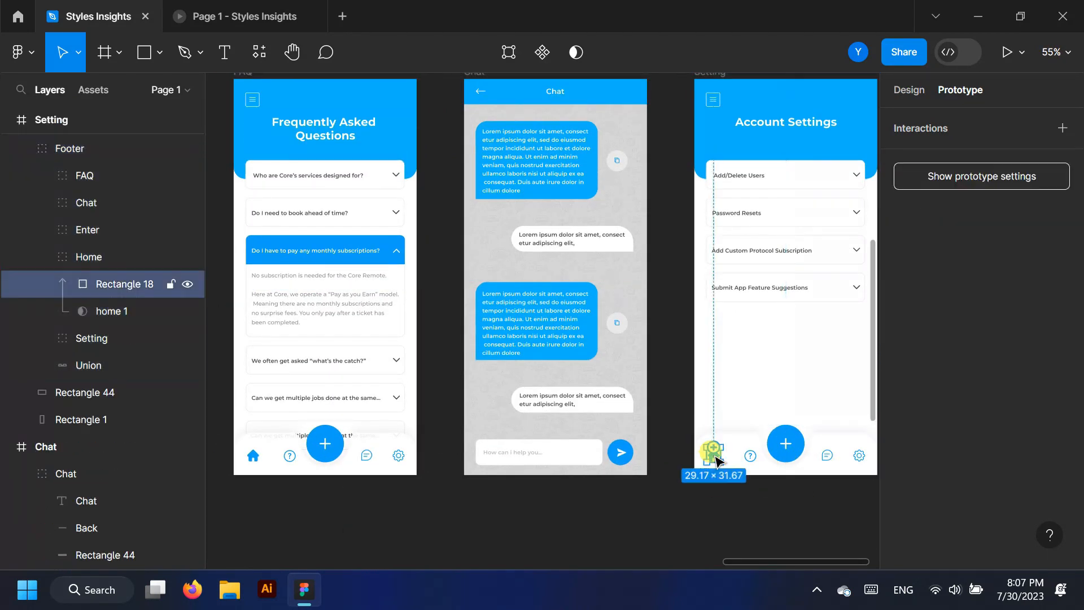
{"action": "left_click_drag", "start_coordinate": [649, 320], "coordinate": [635, 312]}
{"action": "left_click", "coordinate": [704, 387]}
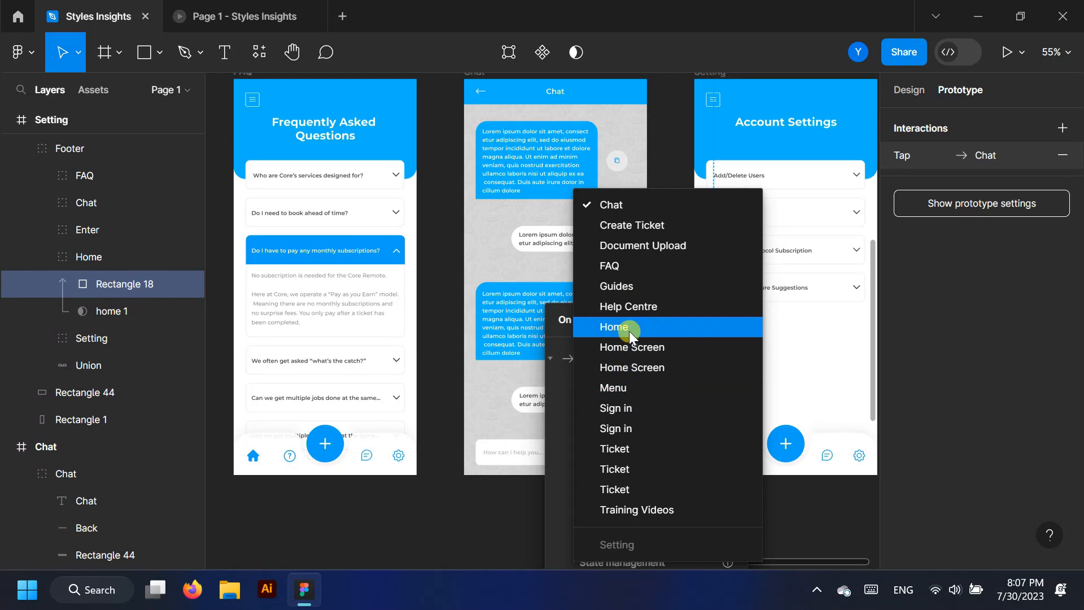
{"action": "left_click", "coordinate": [629, 328]}
Verify in the prototype preview that the home icon returns to the Dashboard
{"action": "left_click", "coordinate": [216, 13]}
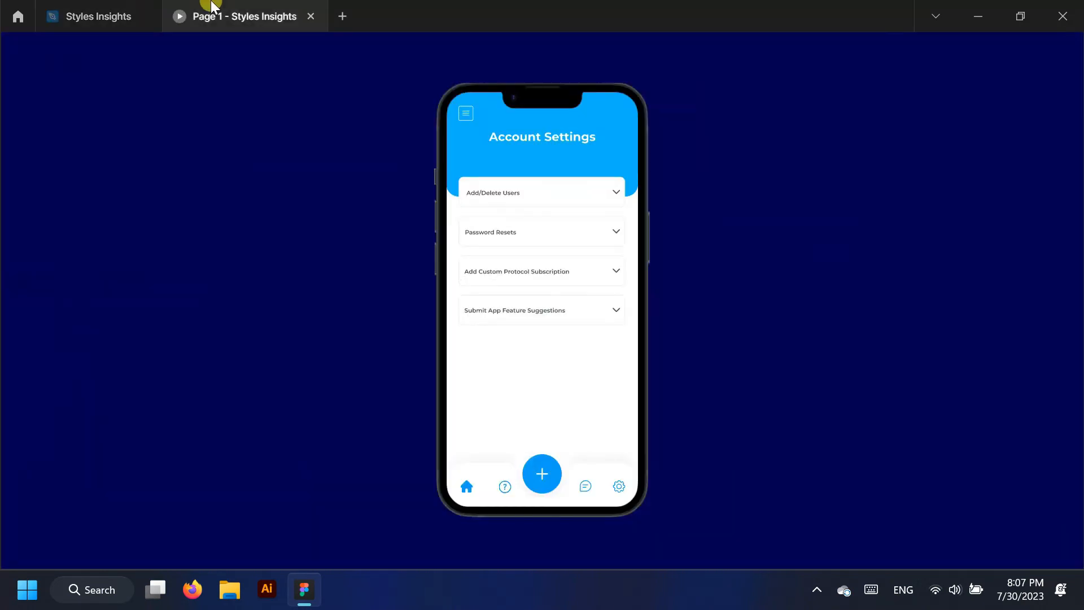
{"action": "left_click", "coordinate": [439, 460]}
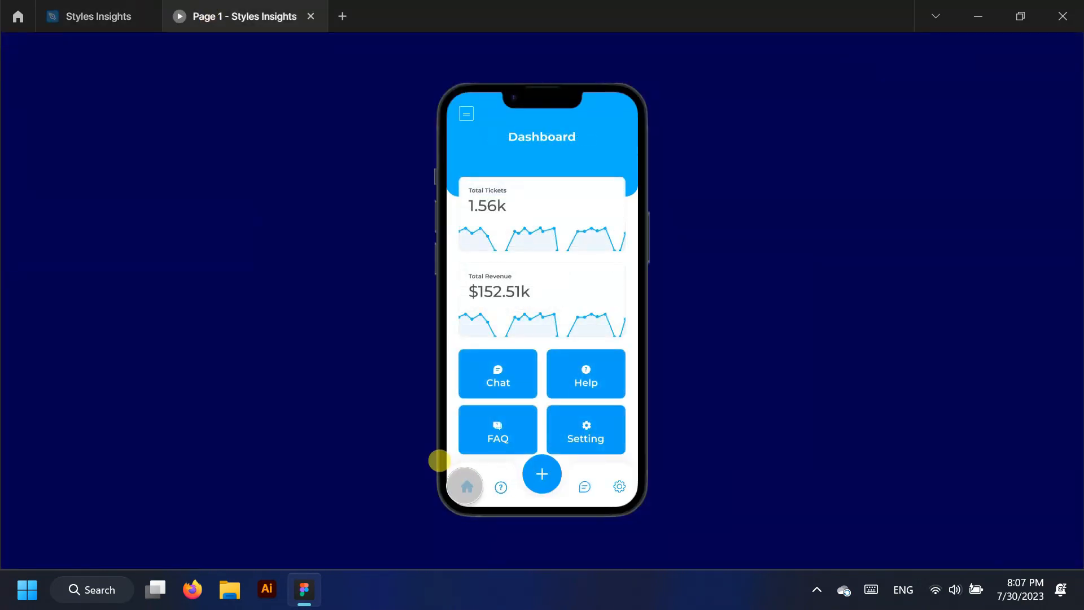
{"action": "left_click", "coordinate": [102, 5]}
{"action": "scroll", "coordinate": [514, 305], "scroll_direction": "down", "scroll_amount": 2}
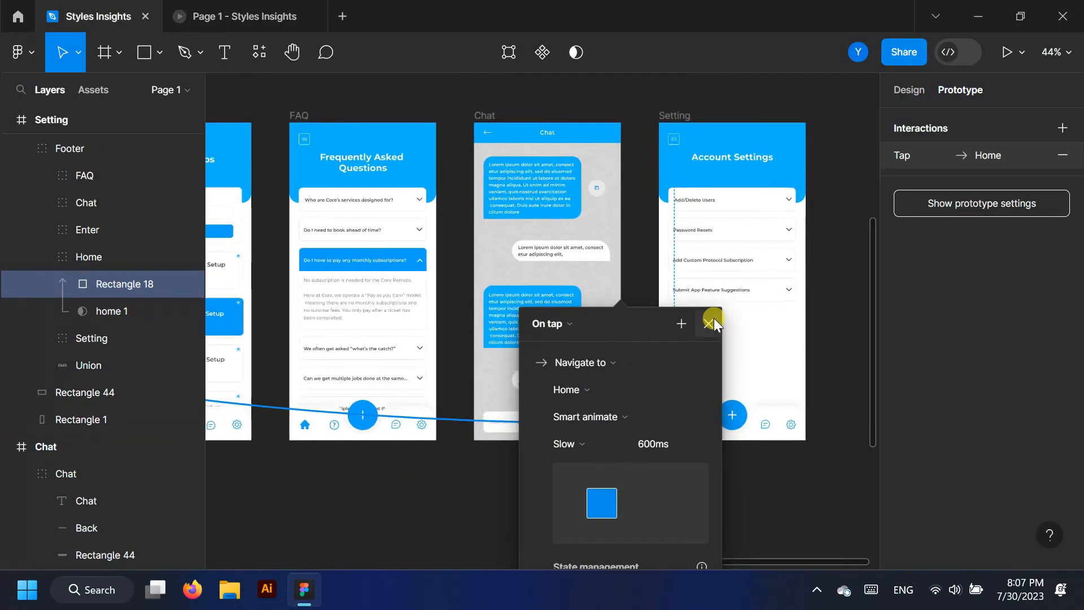
{"action": "left_click", "coordinate": [711, 321]}
Connect the Dashboard's Help button to the Help Centre screen, redirecting it from Guides
{"action": "scroll", "coordinate": [750, 505], "scroll_direction": "down", "scroll_amount": 3}
{"action": "scroll", "coordinate": [748, 500], "scroll_direction": "down", "scroll_amount": 3}
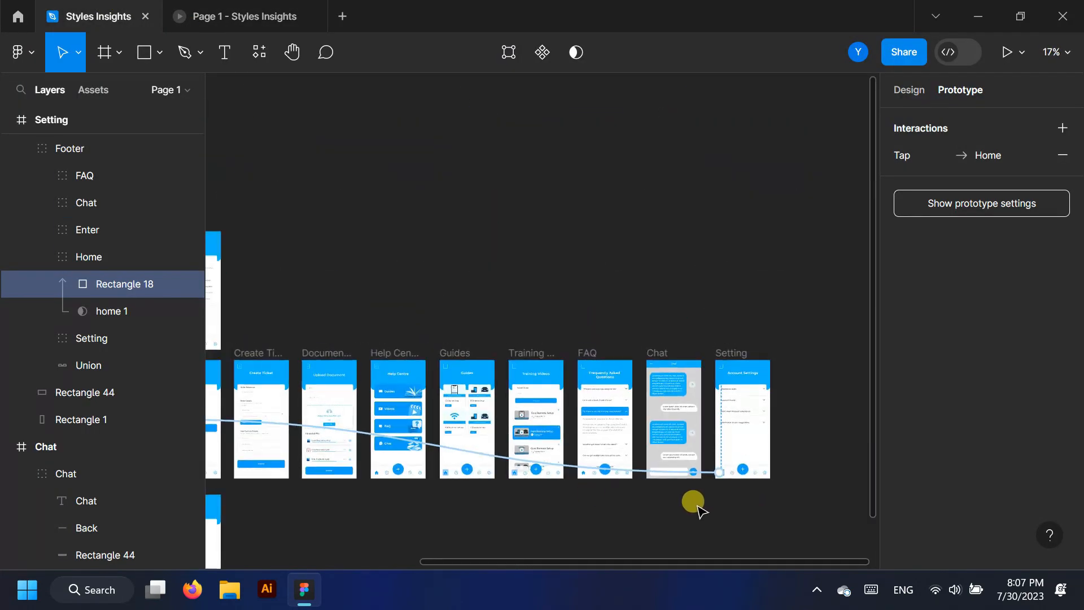
{"action": "scroll", "coordinate": [237, 476], "scroll_direction": "left", "scroll_amount": 3}
{"action": "scroll", "coordinate": [251, 460], "scroll_direction": "up", "scroll_amount": 4}
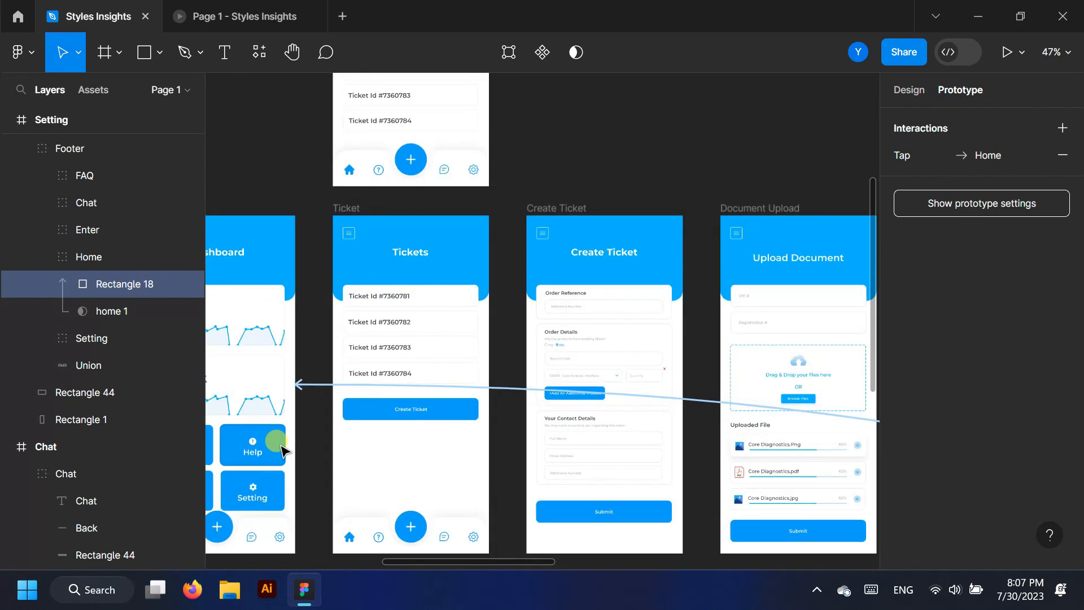
{"action": "left_click", "coordinate": [280, 449]}
{"action": "left_click_drag", "start_coordinate": [285, 445], "coordinate": [338, 400]}
{"action": "left_click", "coordinate": [387, 489]}
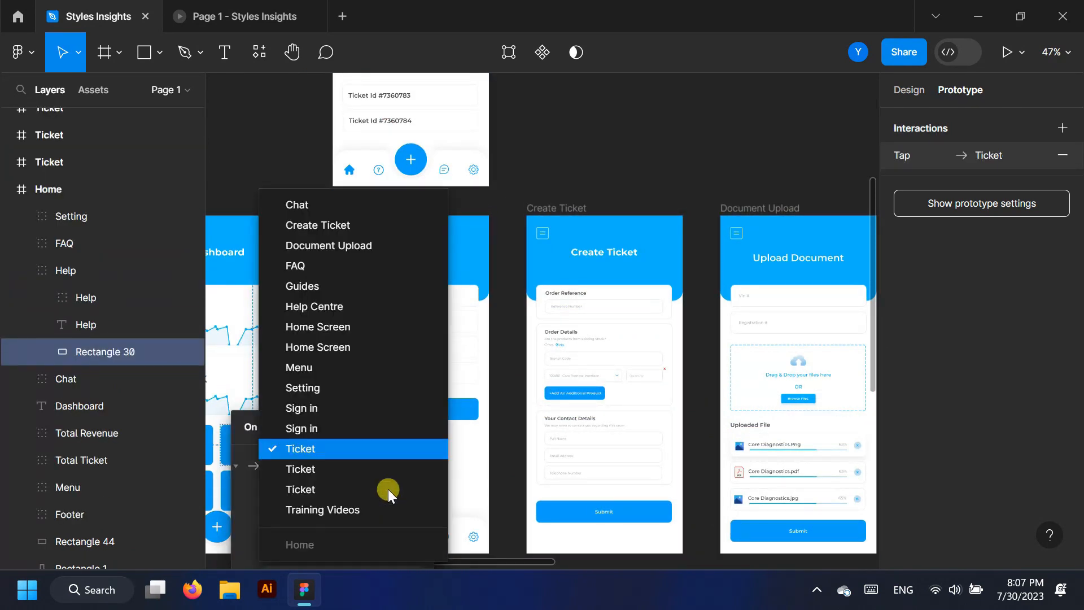
{"action": "left_click", "coordinate": [299, 286]}
{"action": "left_click", "coordinate": [393, 446]}
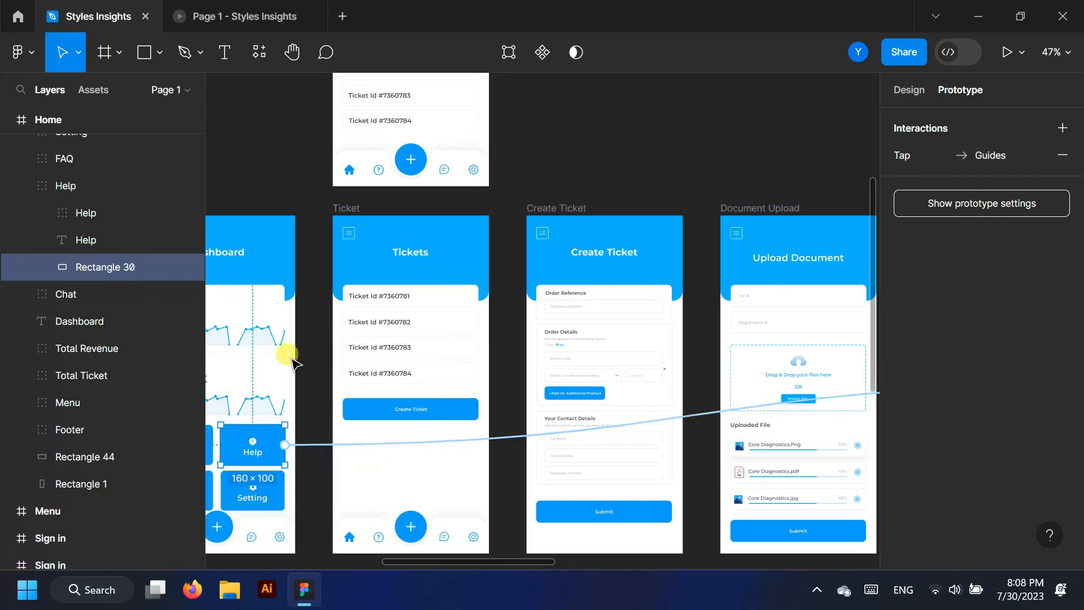
{"action": "scroll", "coordinate": [294, 363], "scroll_direction": "down", "scroll_amount": 5}
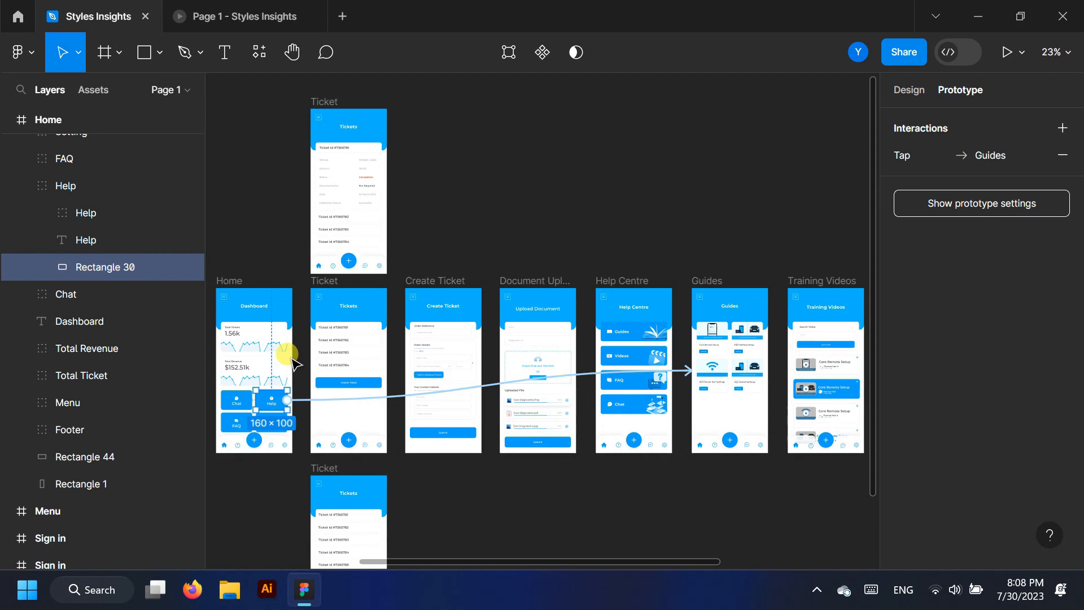
{"action": "scroll", "coordinate": [694, 368], "scroll_direction": "up", "scroll_amount": 2}
{"action": "left_click_drag", "start_coordinate": [672, 369], "coordinate": [576, 370]}
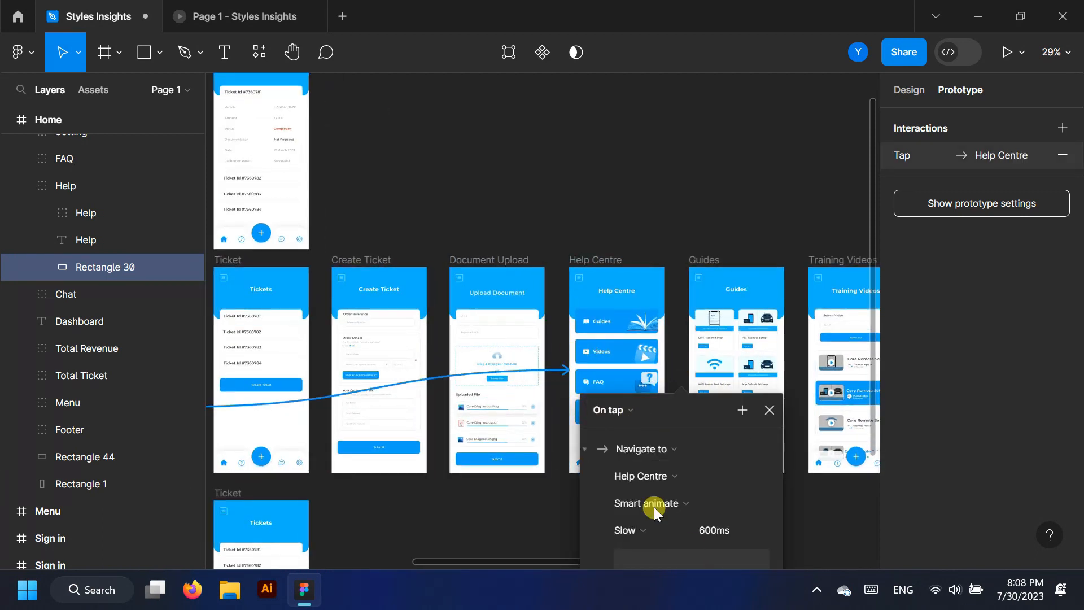
Test the Help button's jump to Help Centre in the prototype preview
{"action": "left_click", "coordinate": [243, 14]}
{"action": "left_click", "coordinate": [587, 374]}
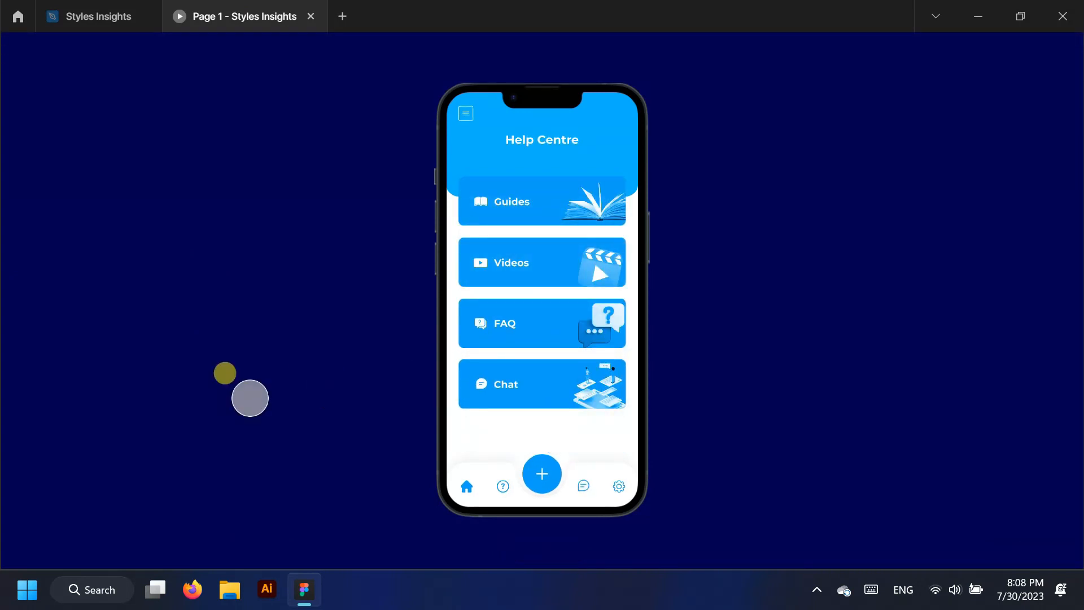
{"action": "left_click", "coordinate": [99, 16]}
{"action": "left_click", "coordinate": [491, 145]}
{"action": "scroll", "coordinate": [807, 358], "scroll_direction": "up", "scroll_amount": 3}
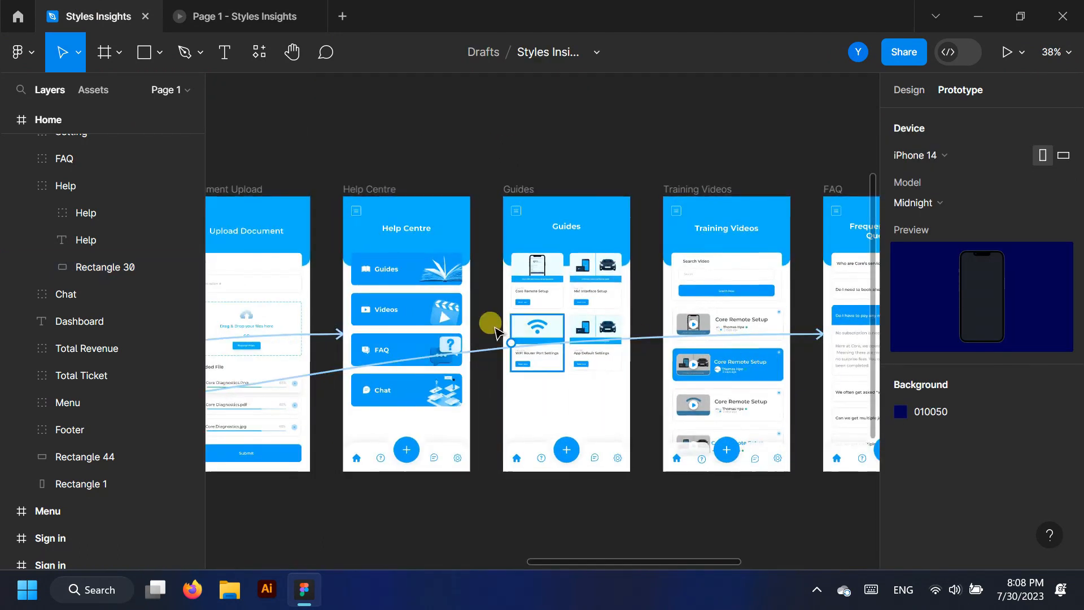
Collapse the Home, Chat, Footer and Setting layer groups in the Layers panel
{"action": "scroll", "coordinate": [491, 324], "scroll_direction": "up", "scroll_amount": 2}
{"action": "scroll", "coordinate": [23, 248], "scroll_direction": "up", "scroll_amount": 6}
{"action": "scroll", "coordinate": [34, 317], "scroll_direction": "down", "scroll_amount": 2}
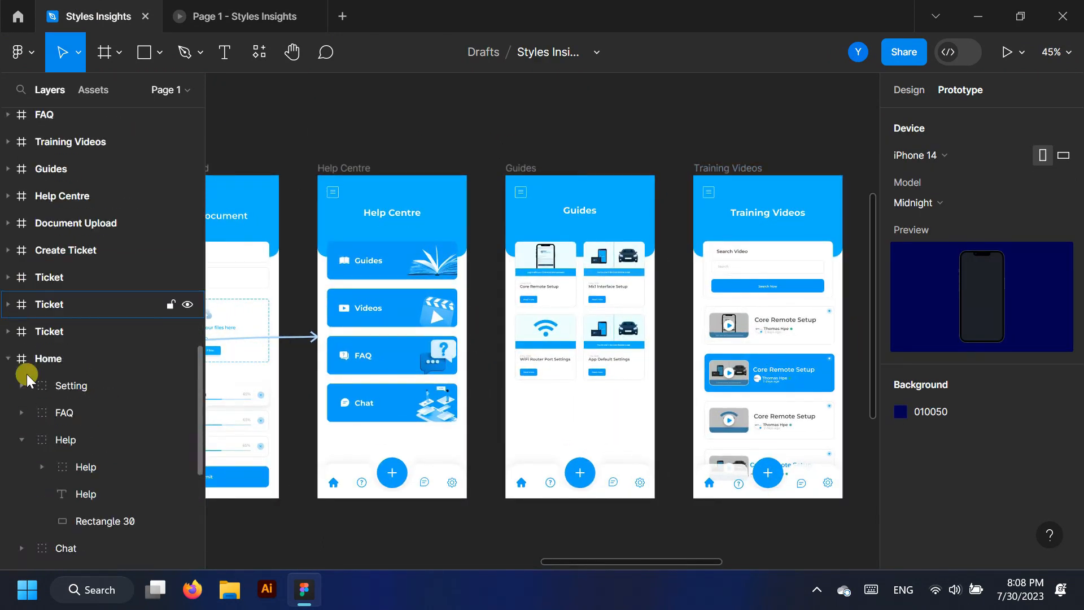
{"action": "left_click", "coordinate": [8, 359]}
{"action": "scroll", "coordinate": [8, 350], "scroll_direction": "up", "scroll_amount": 8}
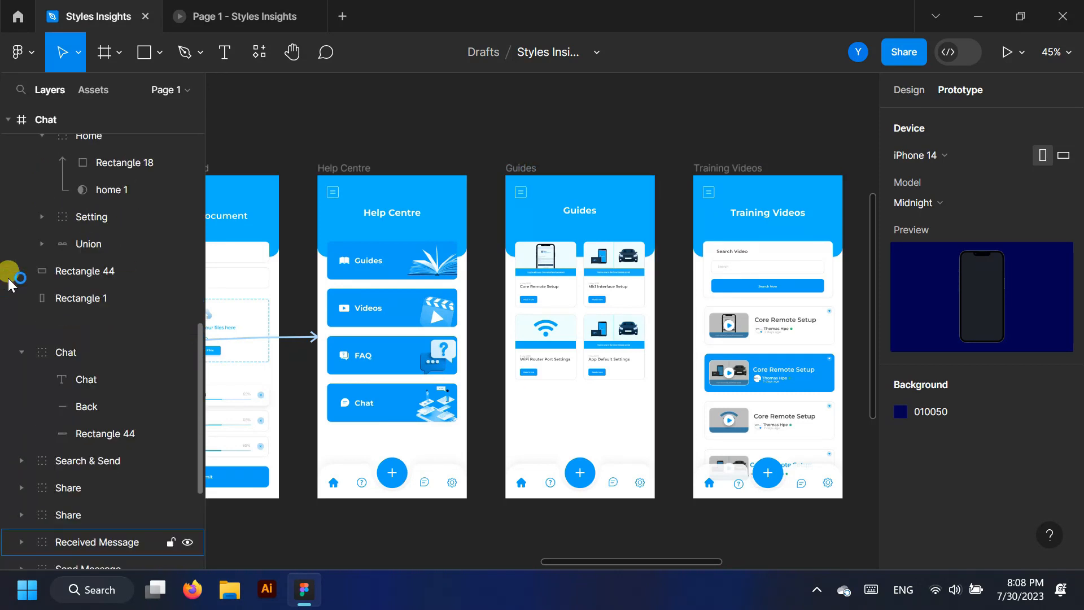
{"action": "left_click", "coordinate": [8, 327]}
{"action": "scroll", "coordinate": [12, 283], "scroll_direction": "up", "scroll_amount": 4}
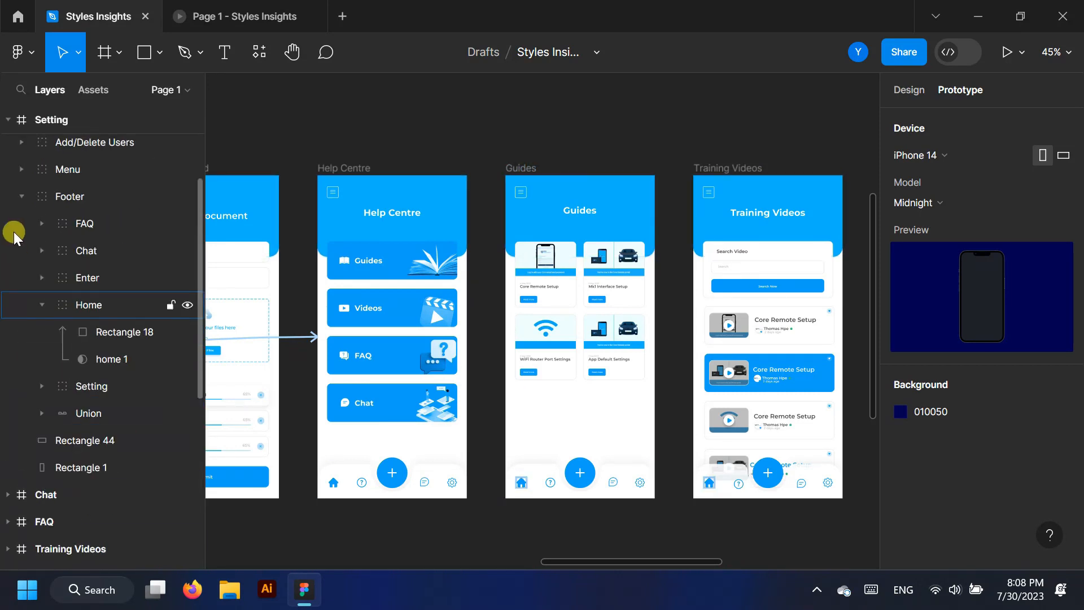
{"action": "left_click", "coordinate": [20, 197]}
{"action": "scroll", "coordinate": [12, 249], "scroll_direction": "up", "scroll_amount": 3}
{"action": "left_click", "coordinate": [8, 148]}
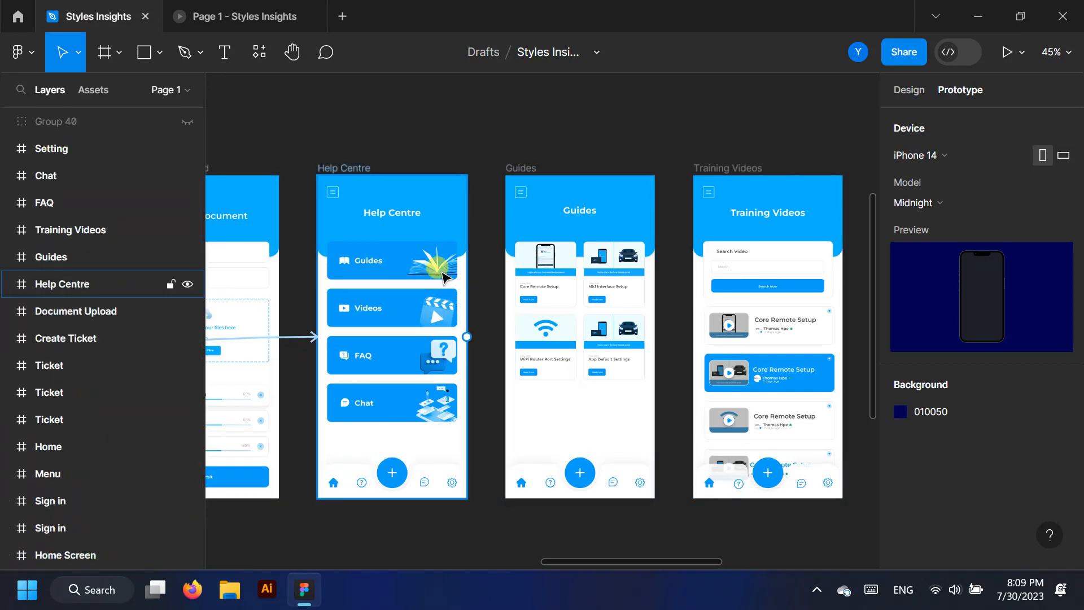
Link the Help Centre Guides card to the Guides screen and test it in preview
{"action": "left_click_drag", "start_coordinate": [474, 285], "coordinate": [508, 317]}
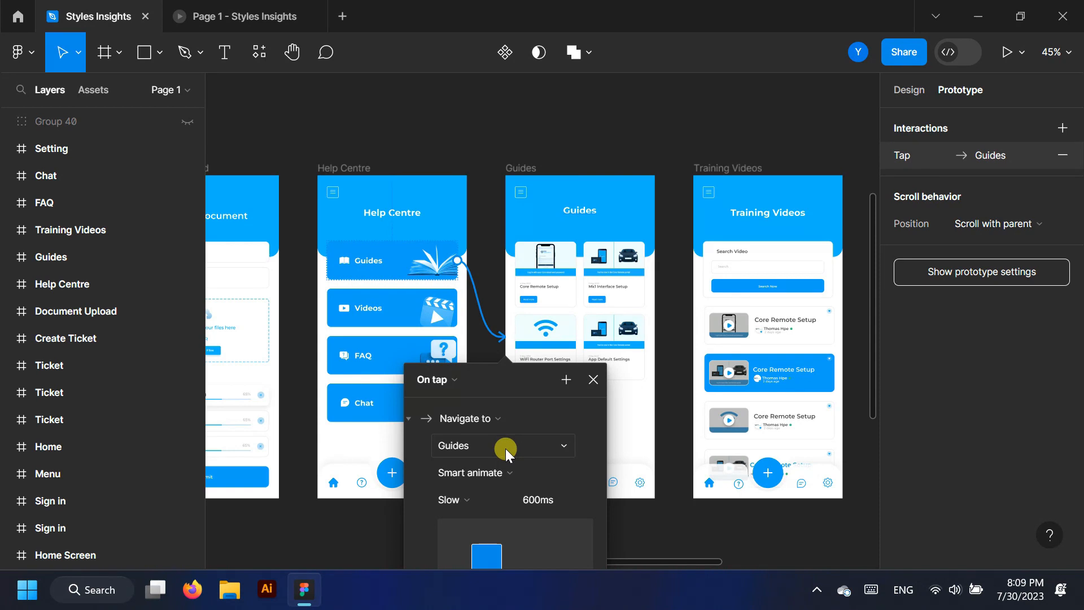
{"action": "left_click", "coordinate": [595, 378]}
{"action": "left_click", "coordinate": [245, 16]}
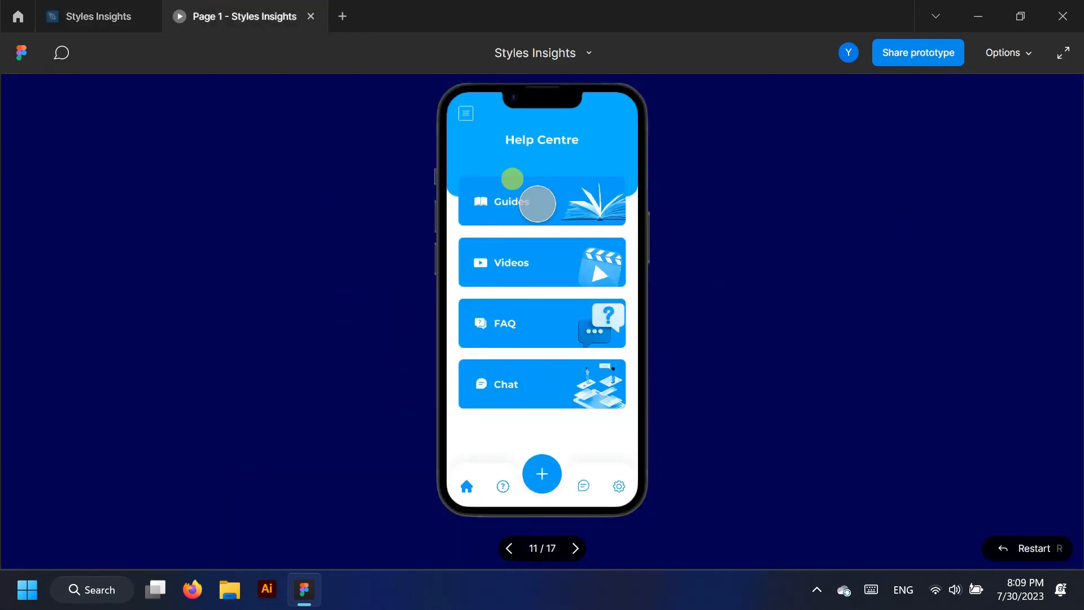
{"action": "left_click", "coordinate": [537, 202]}
{"action": "left_click", "coordinate": [98, 16]}
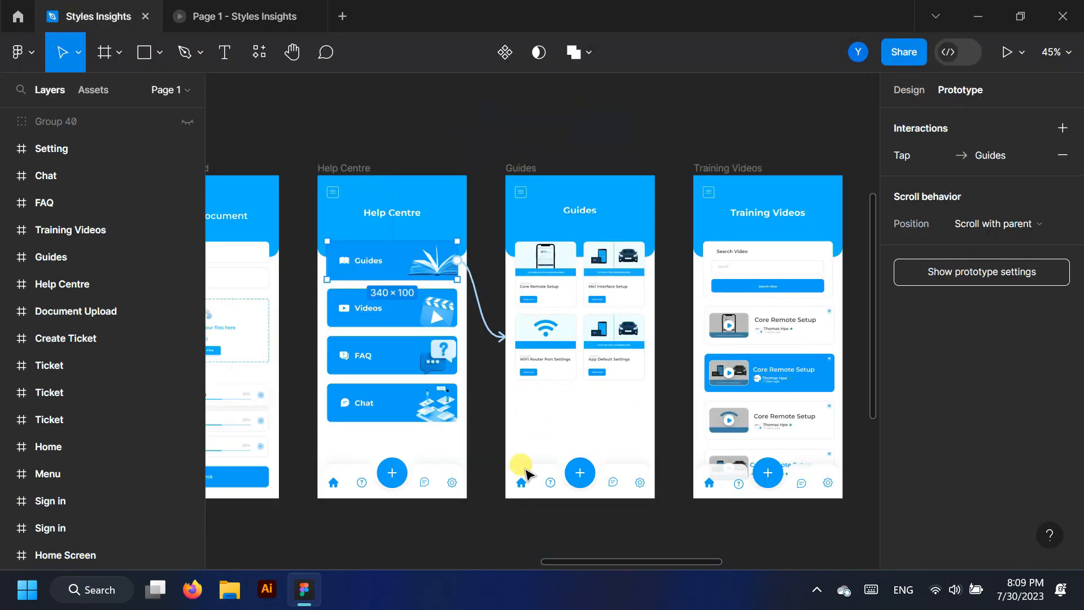
Link the Guides footer home icon back to Help Centre and test it from Guides
{"action": "left_click", "coordinate": [520, 490], "text": "ctrl"}
{"action": "left_click_drag", "start_coordinate": [515, 481], "coordinate": [461, 420]}
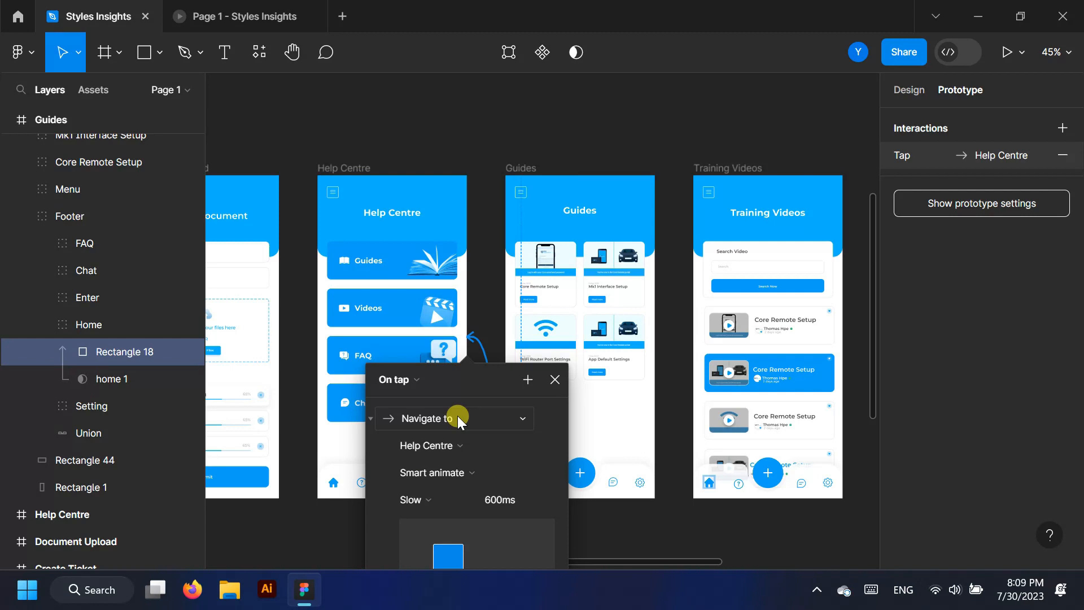
{"action": "left_click", "coordinate": [23, 216]}
{"action": "scroll", "coordinate": [17, 237], "scroll_direction": "up", "scroll_amount": 5}
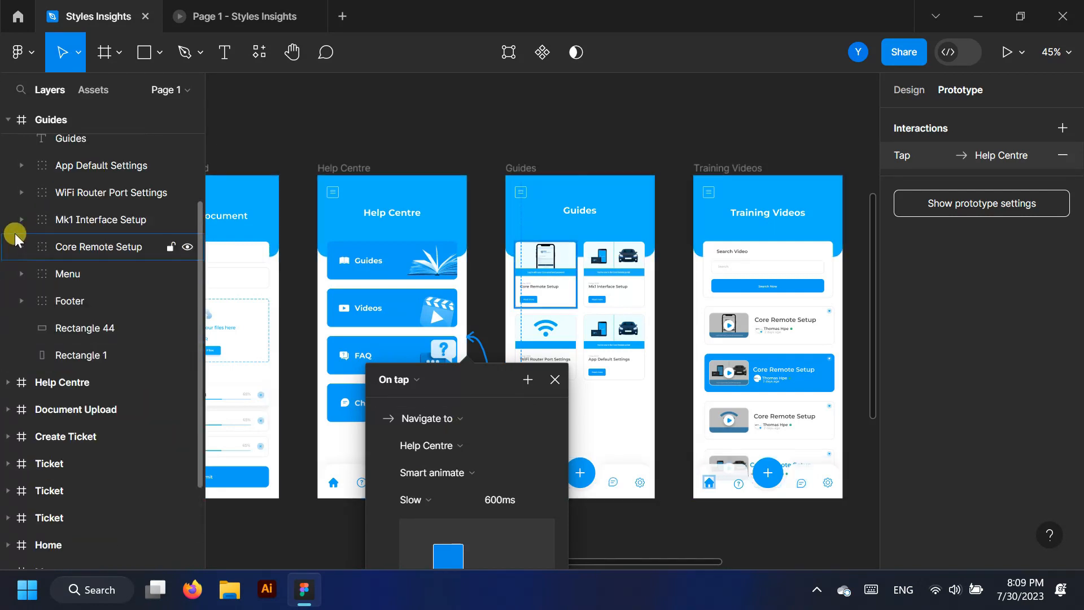
{"action": "left_click", "coordinate": [11, 197]}
{"action": "key", "text": "ctrl+alt+Return"}
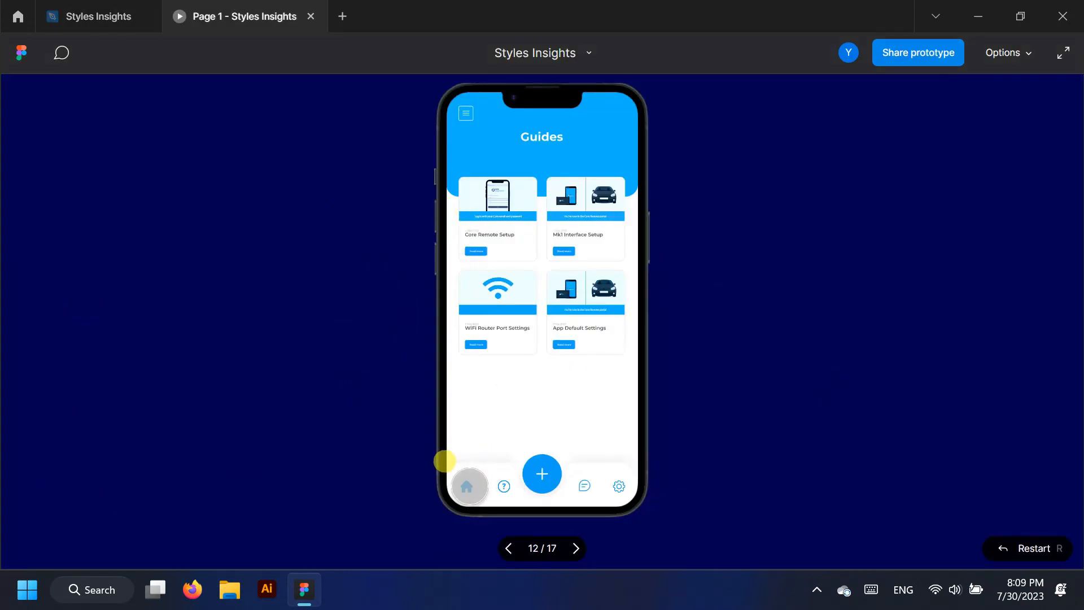
{"action": "left_click", "coordinate": [467, 485]}
{"action": "left_click", "coordinate": [99, 16]}
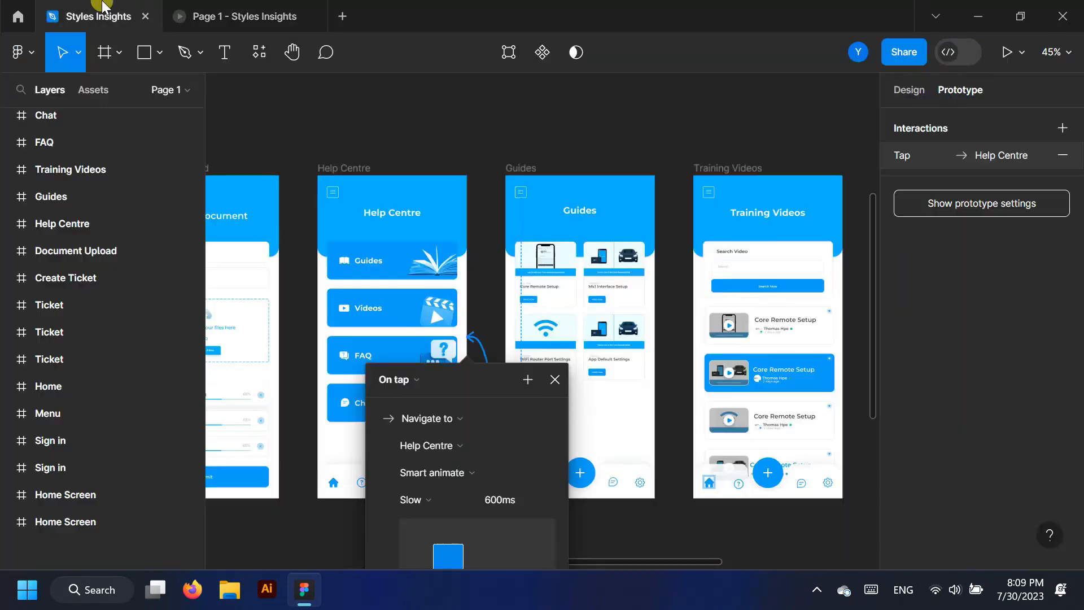
{"action": "left_click", "coordinate": [555, 380]}
{"action": "left_click", "coordinate": [450, 314]}
Connect Help Centre's Videos card to the Training Videos frame and verify it in preview
{"action": "left_click_drag", "start_coordinate": [457, 307], "coordinate": [720, 348]}
{"action": "left_click_drag", "start_coordinate": [719, 348], "coordinate": [718, 350]}
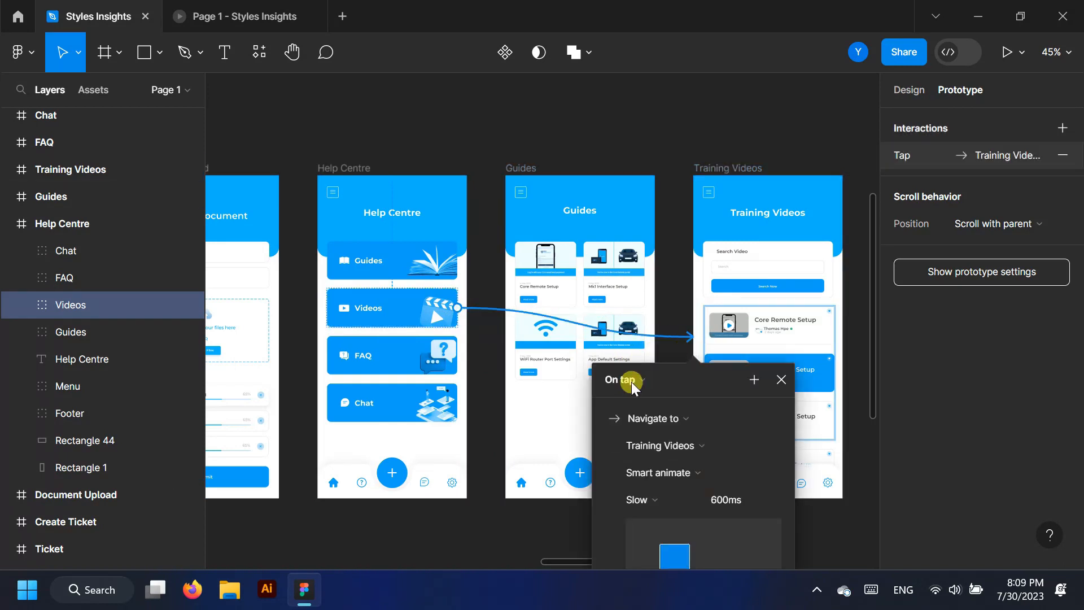
{"action": "left_click", "coordinate": [252, 9]}
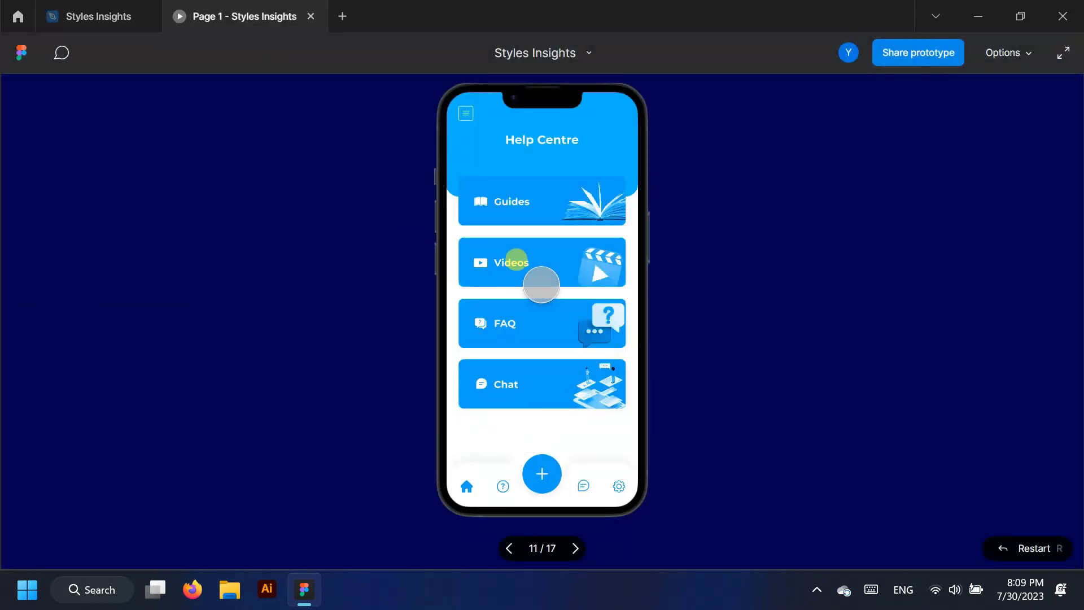
{"action": "left_click", "coordinate": [542, 259]}
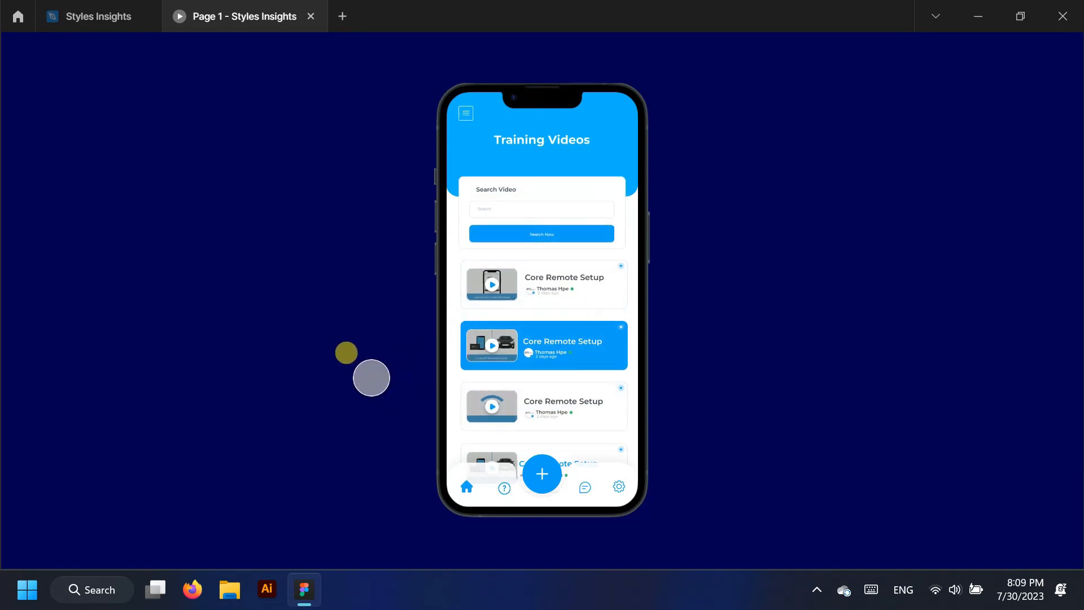
{"action": "left_click", "coordinate": [63, 12]}
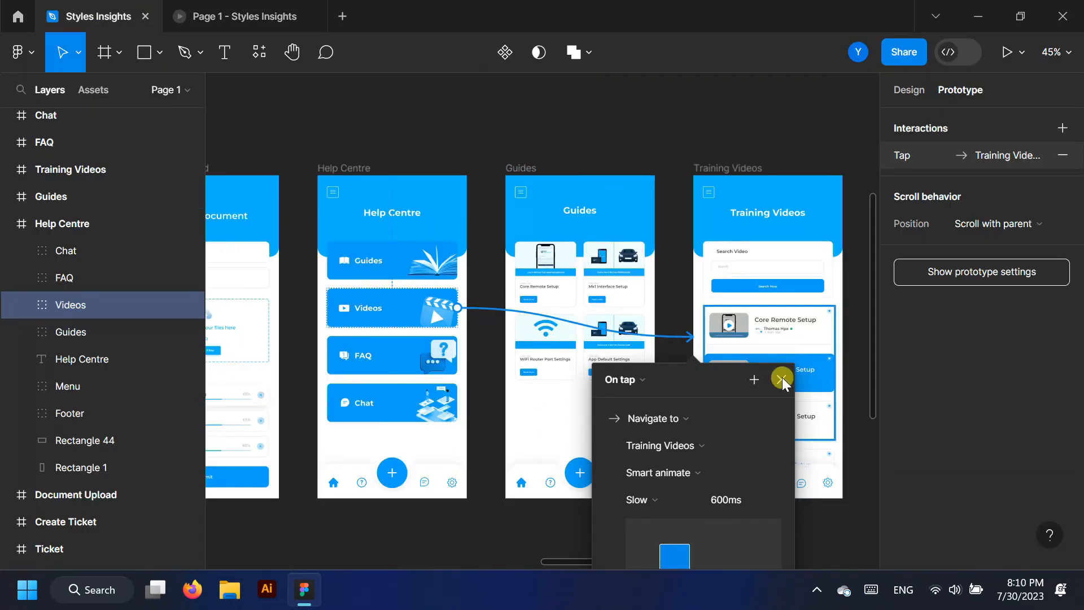
{"action": "left_click", "coordinate": [781, 377]}
{"action": "left_click", "coordinate": [465, 534]}
{"action": "scroll", "coordinate": [390, 497], "scroll_direction": "down", "scroll_amount": 5}
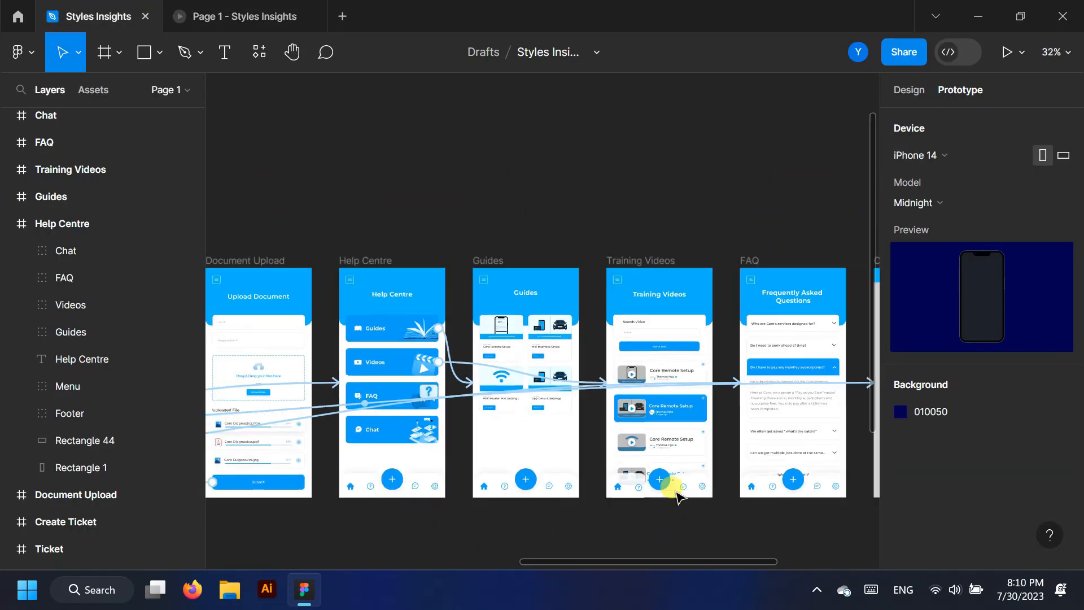
Duplicate the Training Videos screen above the row of frames
{"action": "scroll", "coordinate": [679, 497], "scroll_direction": "up", "scroll_amount": 3}
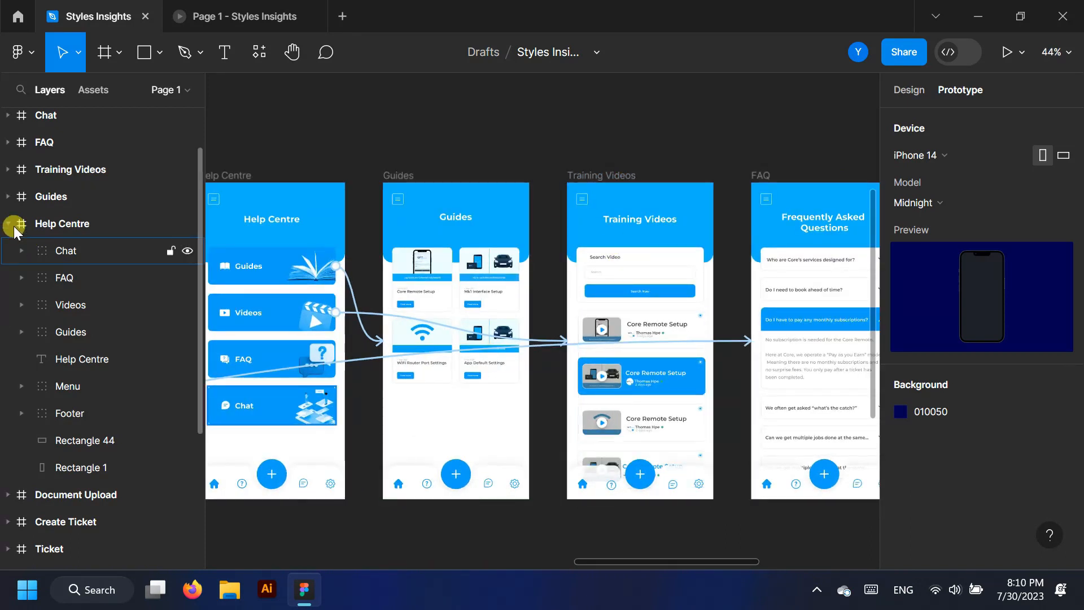
{"action": "left_click", "coordinate": [12, 225]}
{"action": "left_click", "coordinate": [59, 217]}
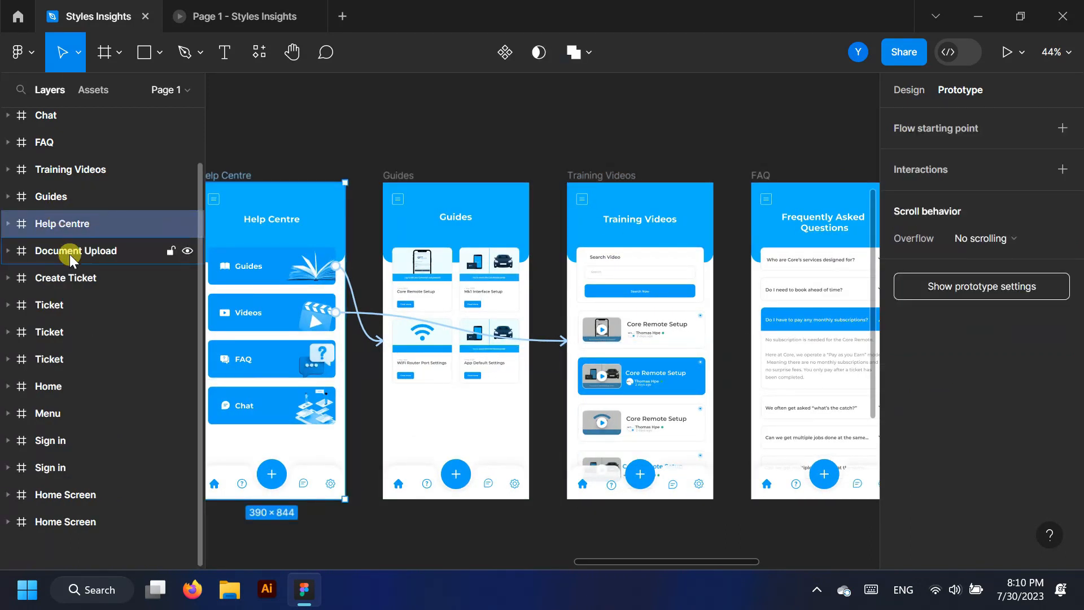
{"action": "left_click", "coordinate": [83, 176]}
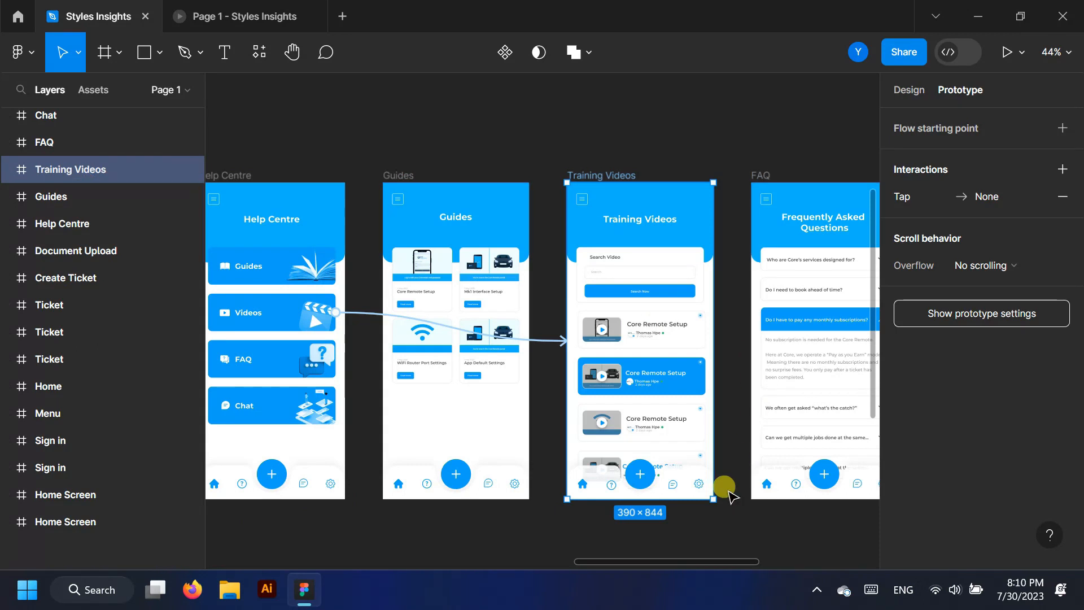
{"action": "scroll", "coordinate": [728, 451], "scroll_direction": "up", "scroll_amount": 1}
{"action": "scroll", "coordinate": [474, 361], "scroll_direction": "down", "scroll_amount": 2}
{"action": "left_click_drag", "start_coordinate": [614, 464], "coordinate": [619, 180]}
Copy the Video 3 card over the blue Video 2 card
{"action": "scroll", "coordinate": [623, 361], "scroll_direction": "down", "scroll_amount": 2}
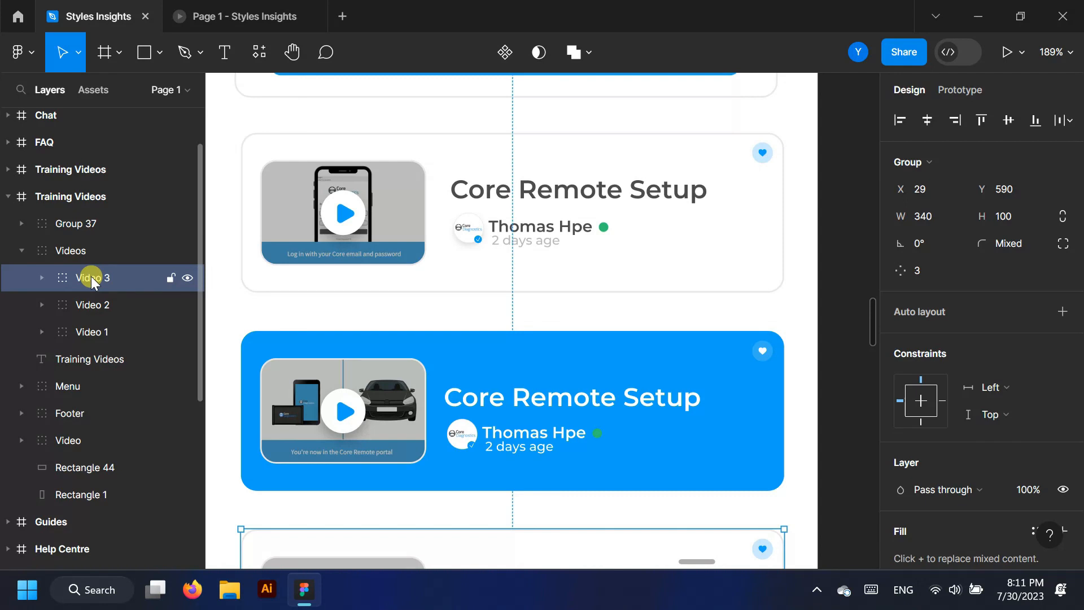
{"action": "left_click", "coordinate": [102, 305]}
{"action": "left_click", "coordinate": [93, 281]}
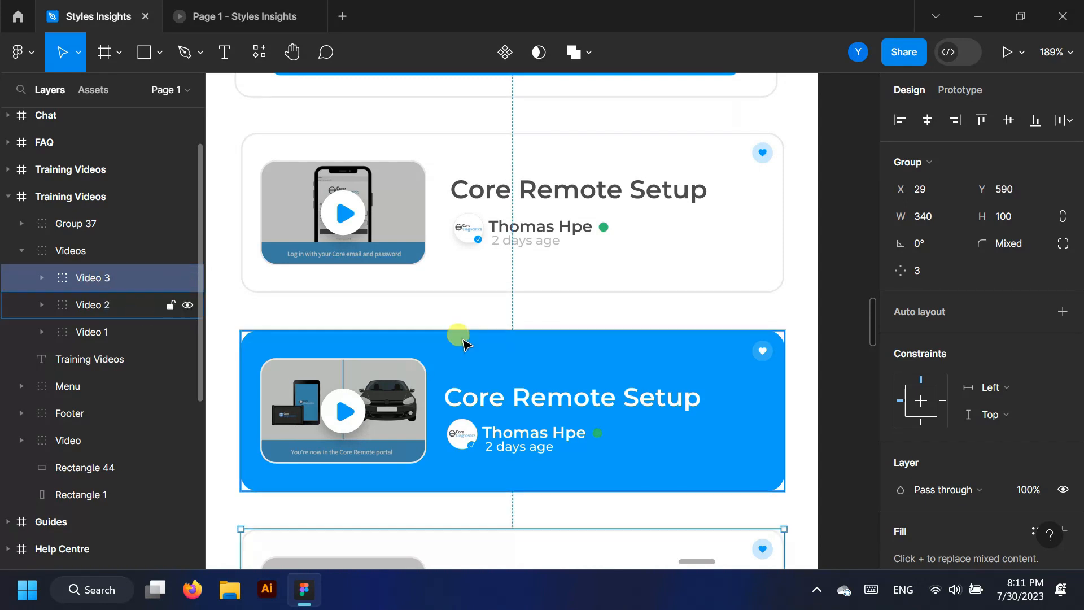
{"action": "scroll", "coordinate": [497, 384], "scroll_direction": "down", "scroll_amount": 3}
{"action": "left_click_drag", "start_coordinate": [504, 283], "coordinate": [504, 225]}
Delete the blue card's background rectangle, Like icon, Core Remote Setup title and Chanel Name group
{"action": "left_click", "coordinate": [38, 305]}
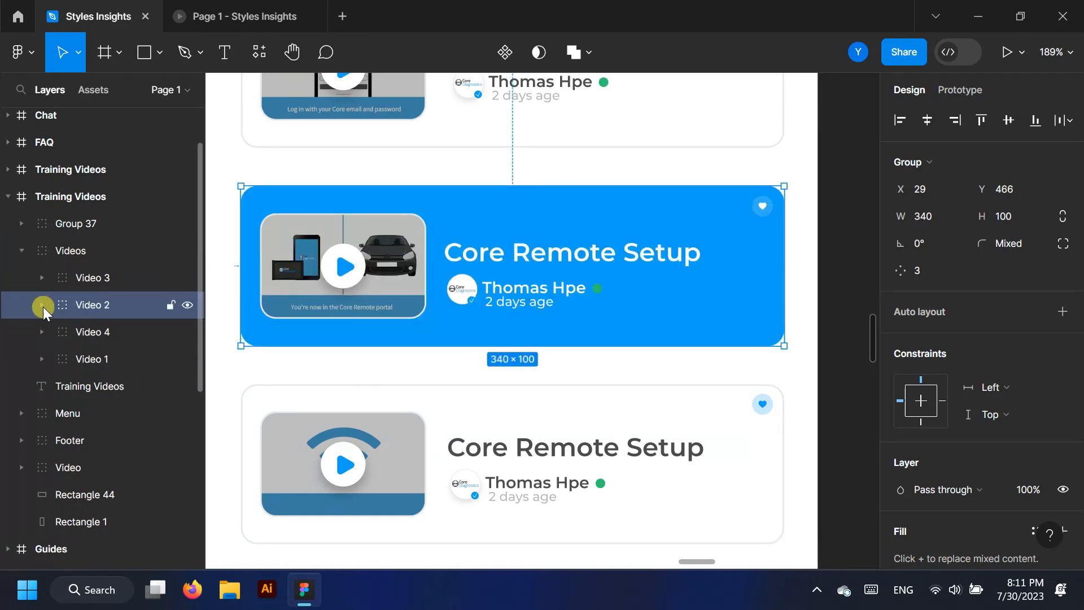
{"action": "left_click", "coordinate": [40, 305]}
{"action": "left_click", "coordinate": [113, 439]}
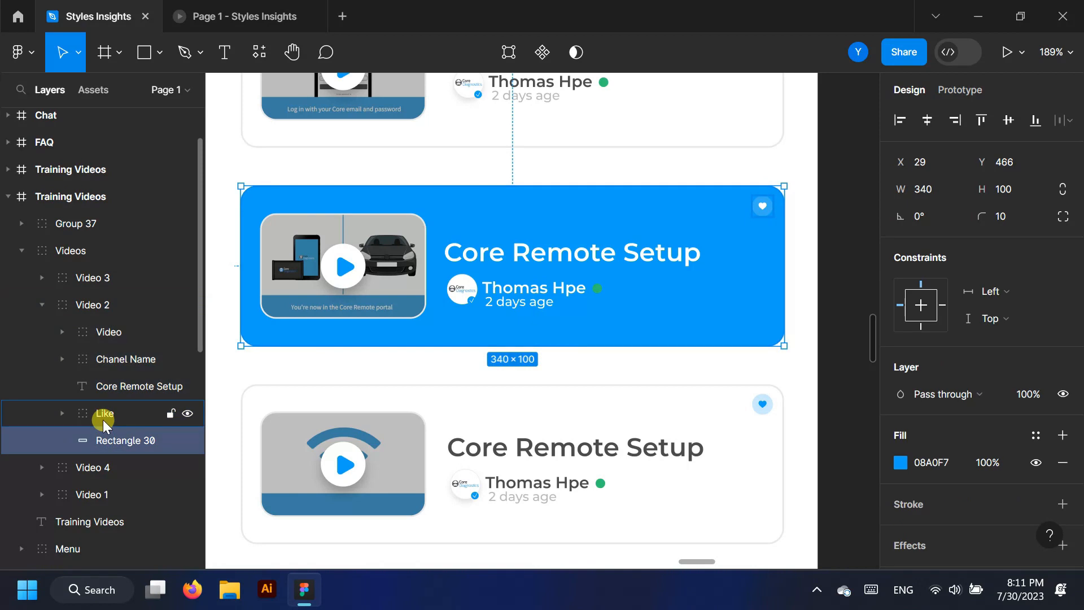
{"action": "left_click", "coordinate": [101, 417], "text": "shift"}
{"action": "left_click", "coordinate": [114, 386], "text": "shift"}
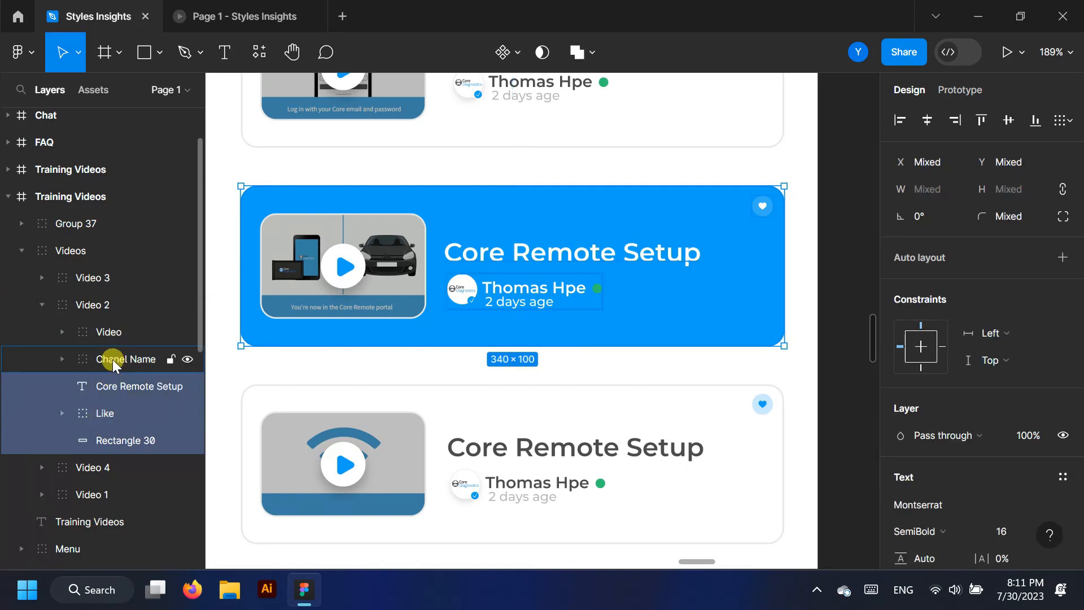
{"action": "left_click", "coordinate": [113, 359], "text": "shift"}
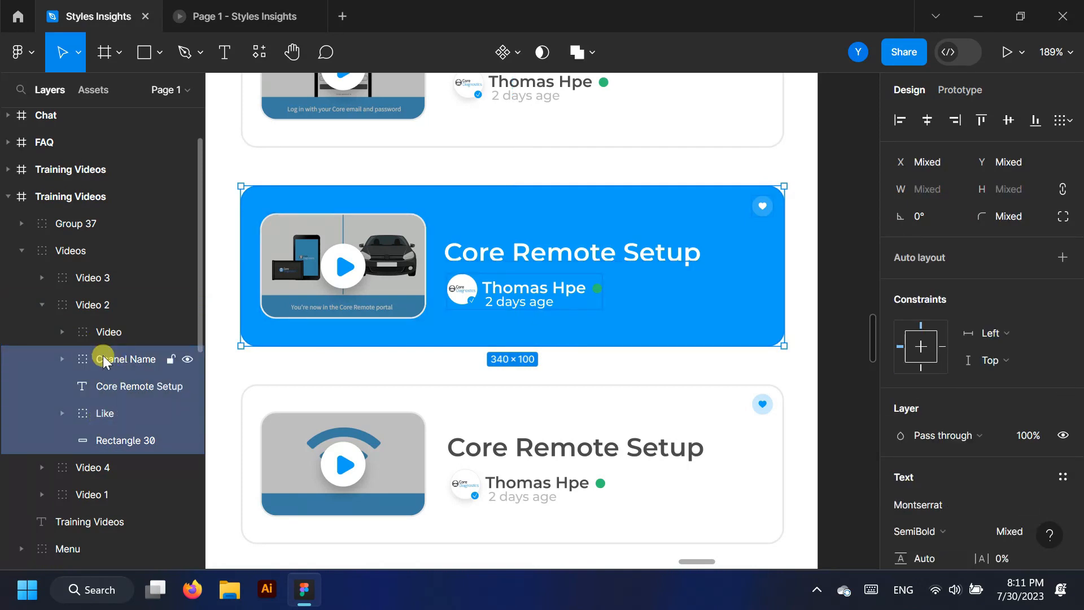
{"action": "key", "text": "Delete"}
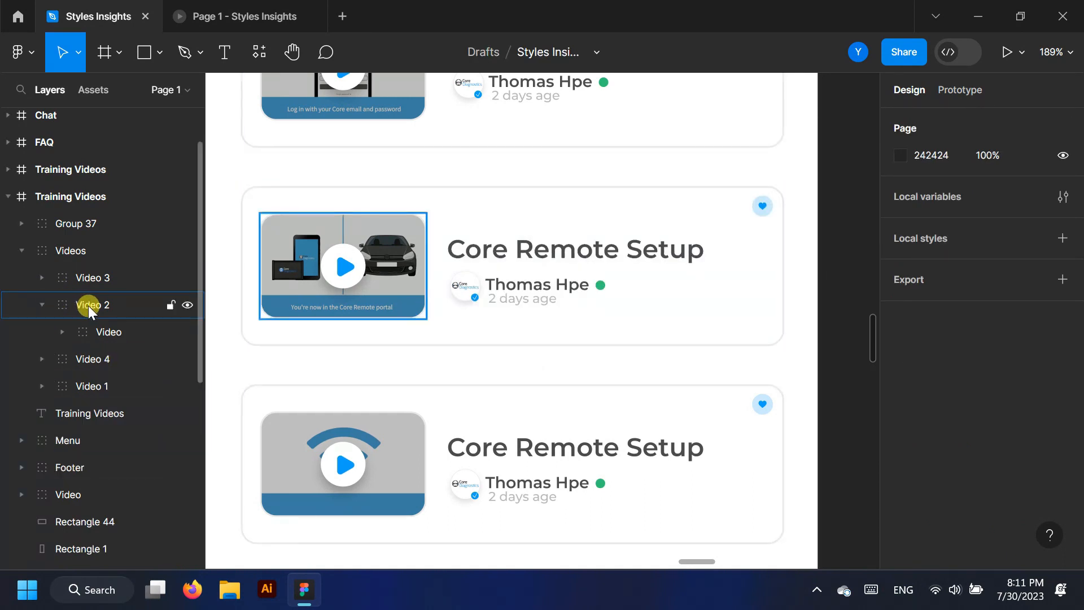
Move Video 2's car thumbnail out into the Videos group
{"action": "left_click", "coordinate": [108, 330]}
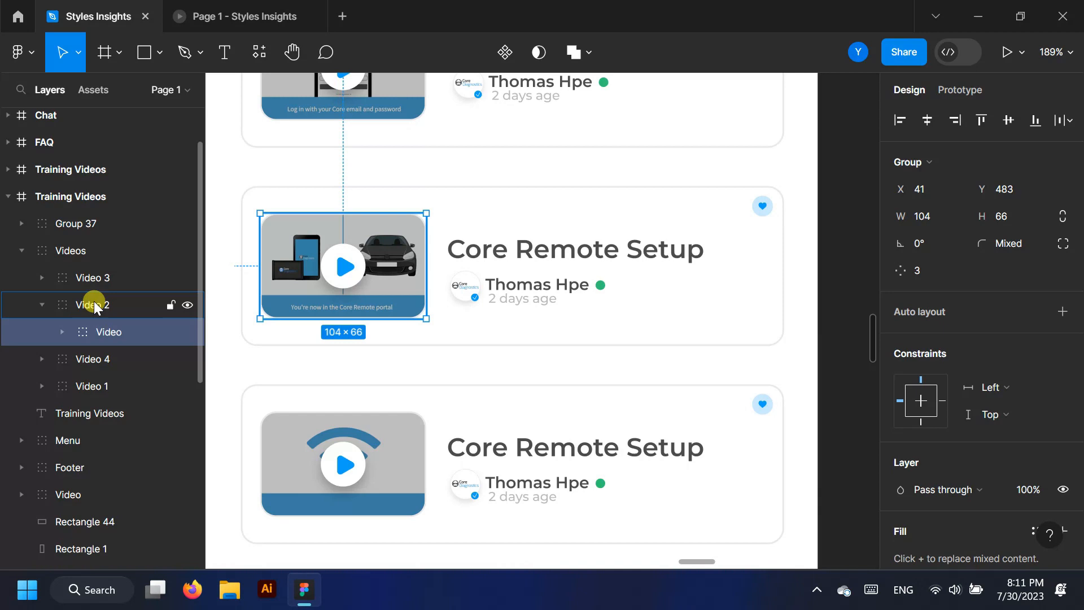
{"action": "left_click_drag", "start_coordinate": [96, 294], "coordinate": [97, 280]}
{"action": "left_click", "coordinate": [97, 277]}
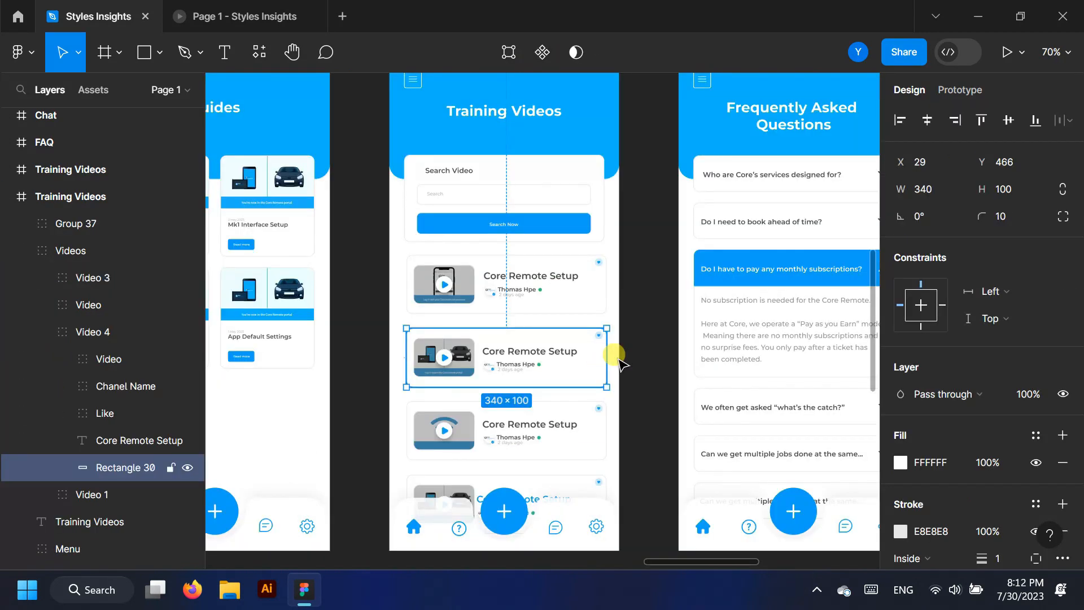
{"action": "scroll", "coordinate": [608, 414], "scroll_direction": "up", "scroll_amount": 1}
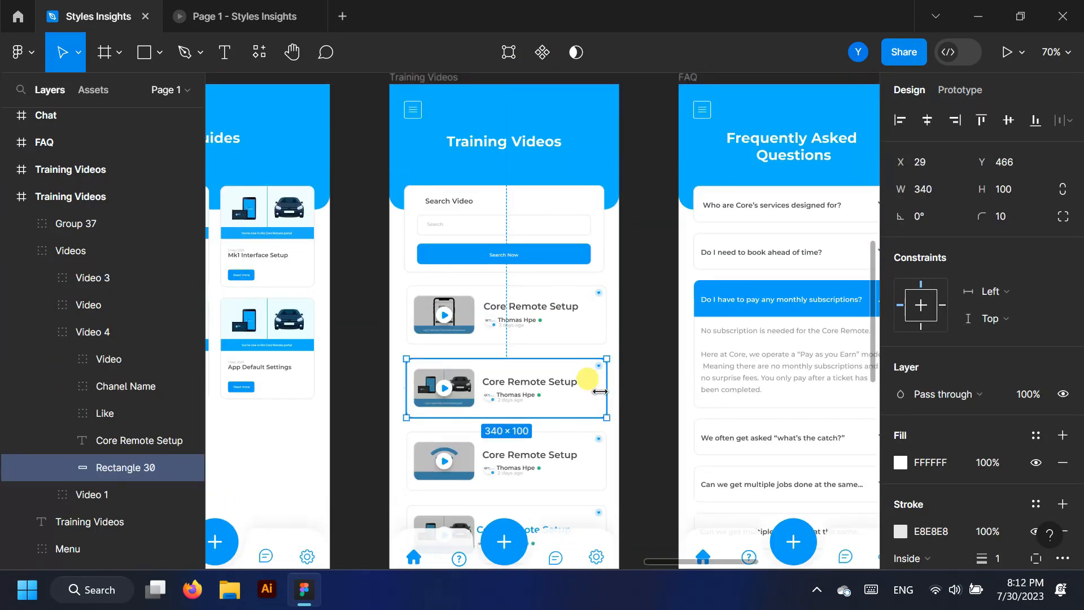
Link the second video card to the top Training Videos screen and test the tap in preview
{"action": "left_click", "coordinate": [953, 93]}
{"action": "scroll", "coordinate": [588, 382], "scroll_direction": "down", "scroll_amount": 5}
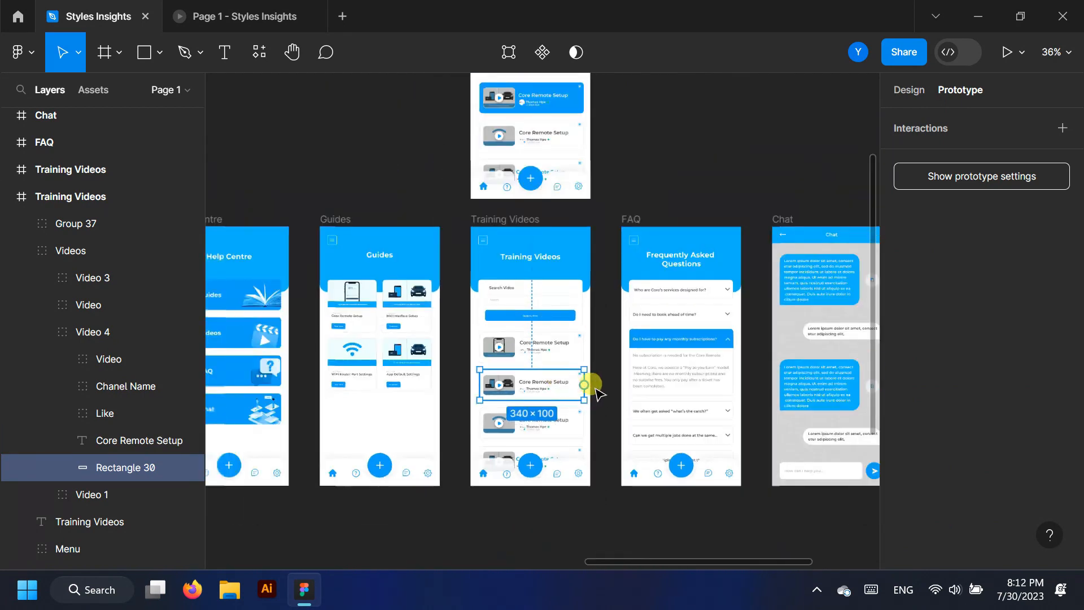
{"action": "left_click_drag", "start_coordinate": [585, 387], "coordinate": [579, 204]}
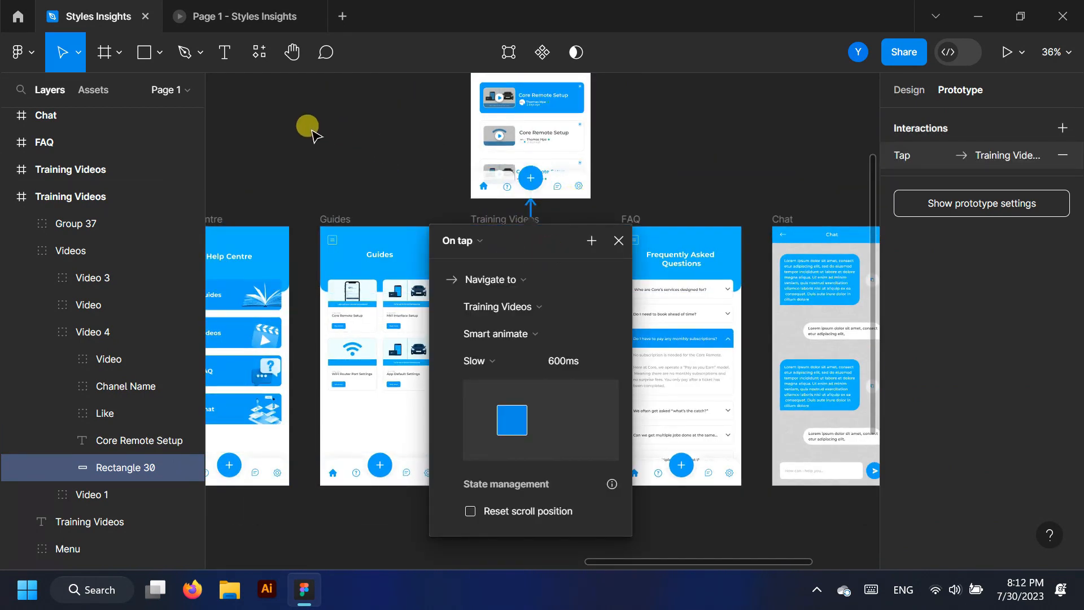
{"action": "left_click", "coordinate": [219, 12]}
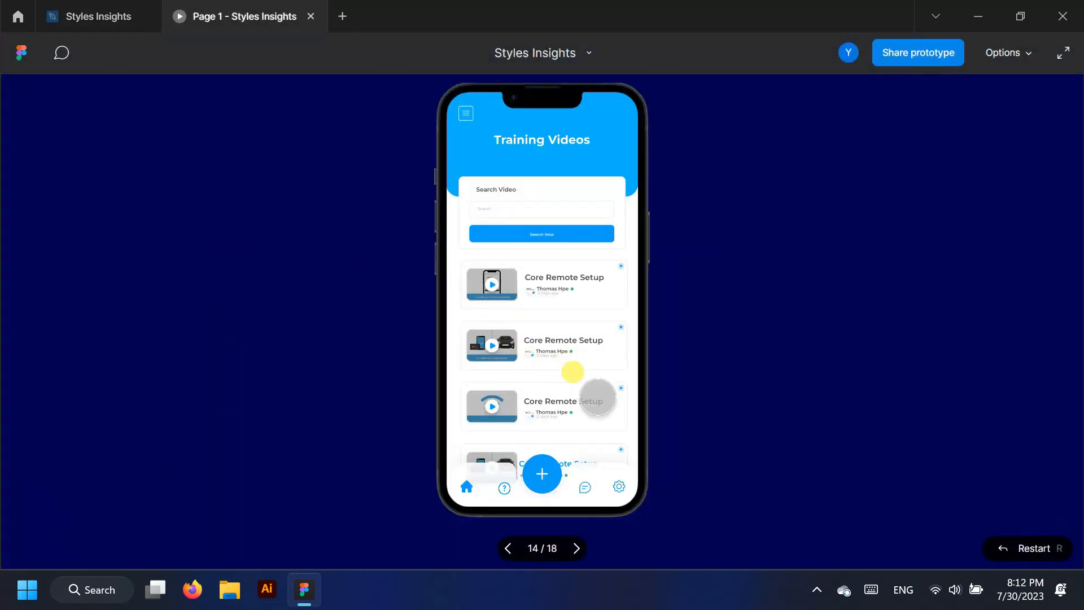
{"action": "left_click", "coordinate": [570, 341]}
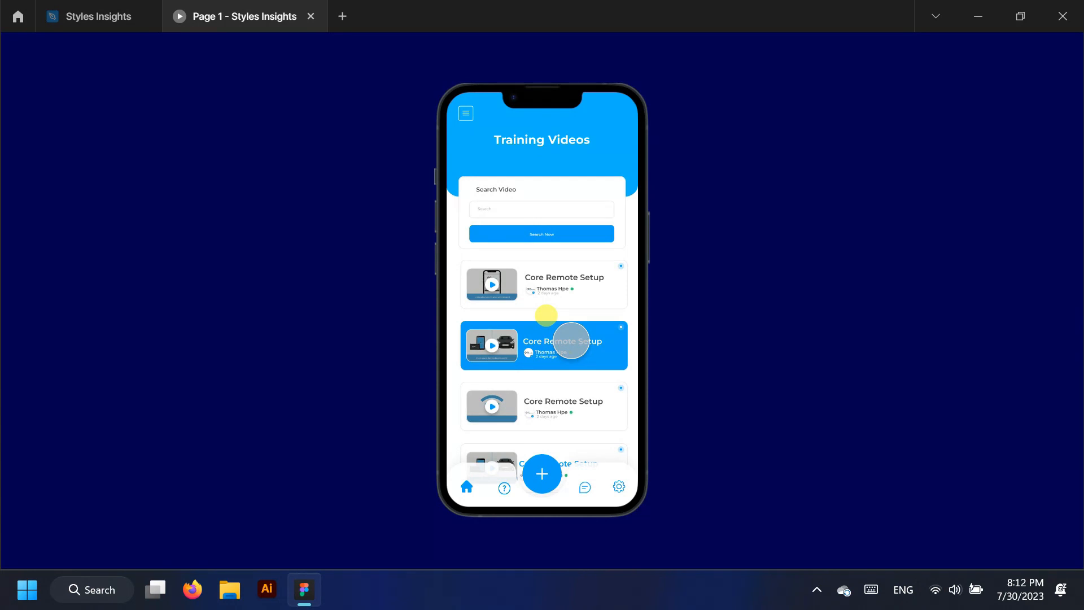
{"action": "left_click", "coordinate": [98, 16]}
{"action": "scroll", "coordinate": [539, 516], "scroll_direction": "down", "scroll_amount": 4}
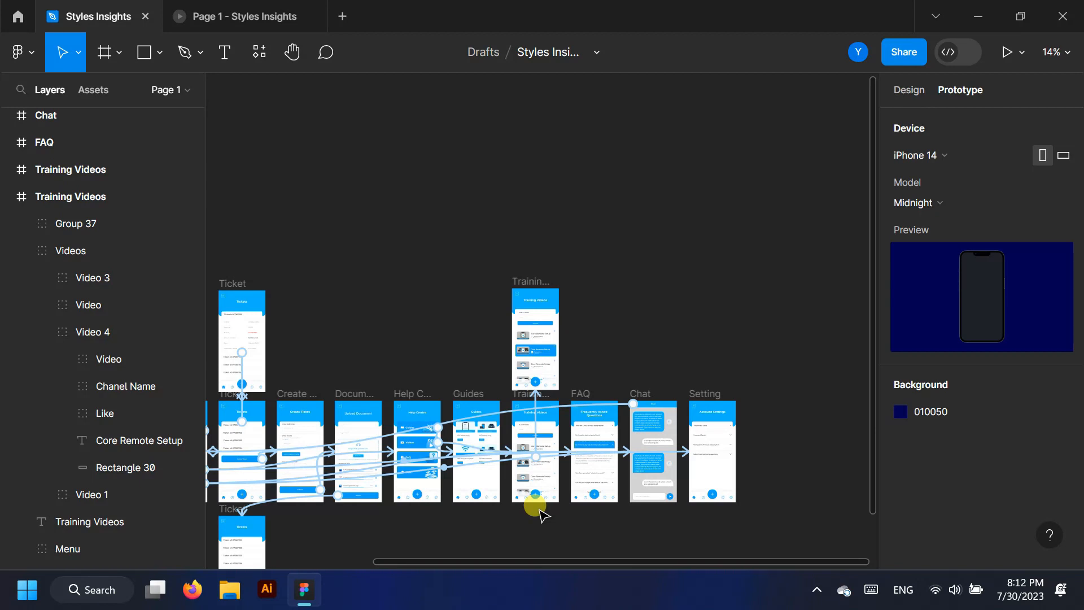
{"action": "left_click", "coordinate": [9, 197]}
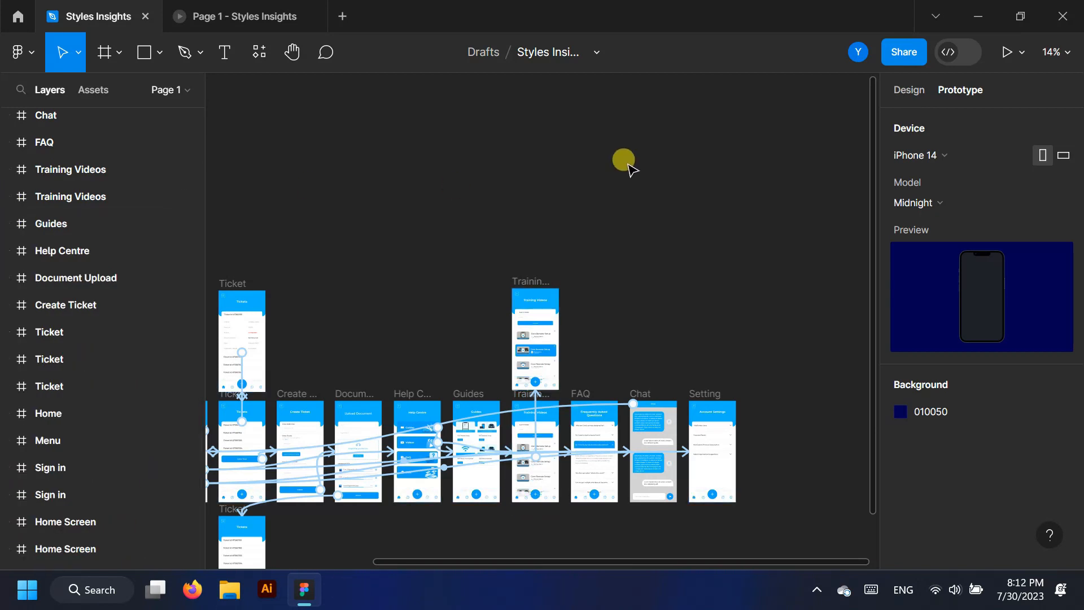
{"action": "scroll", "coordinate": [638, 162], "scroll_direction": "down", "scroll_amount": 3}
{"action": "scroll", "coordinate": [472, 327], "scroll_direction": "up", "scroll_amount": 5}
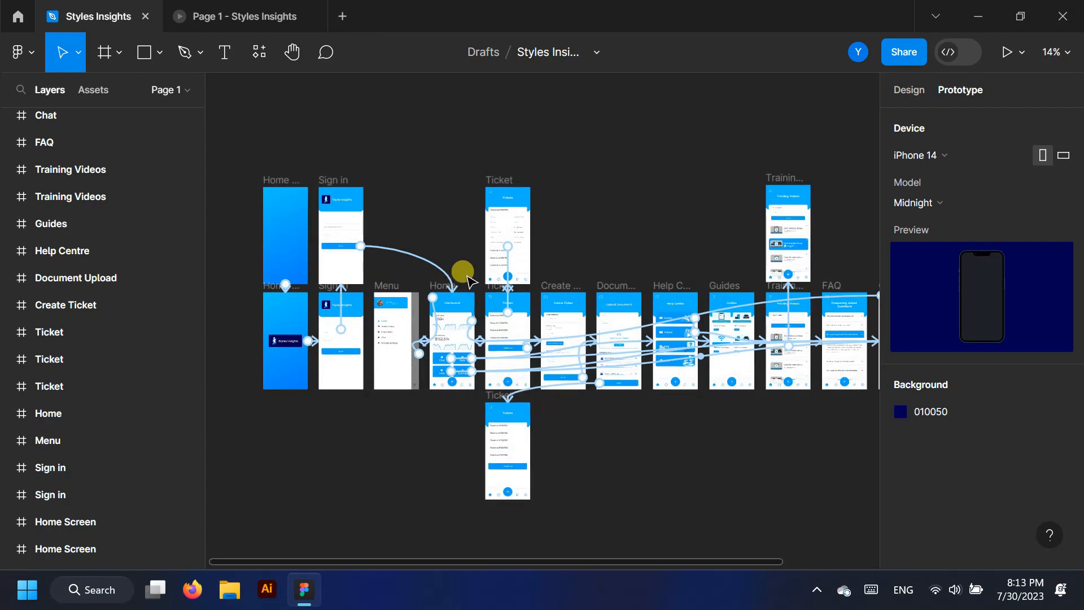
{"action": "scroll", "coordinate": [467, 273], "scroll_direction": "down", "scroll_amount": 2}
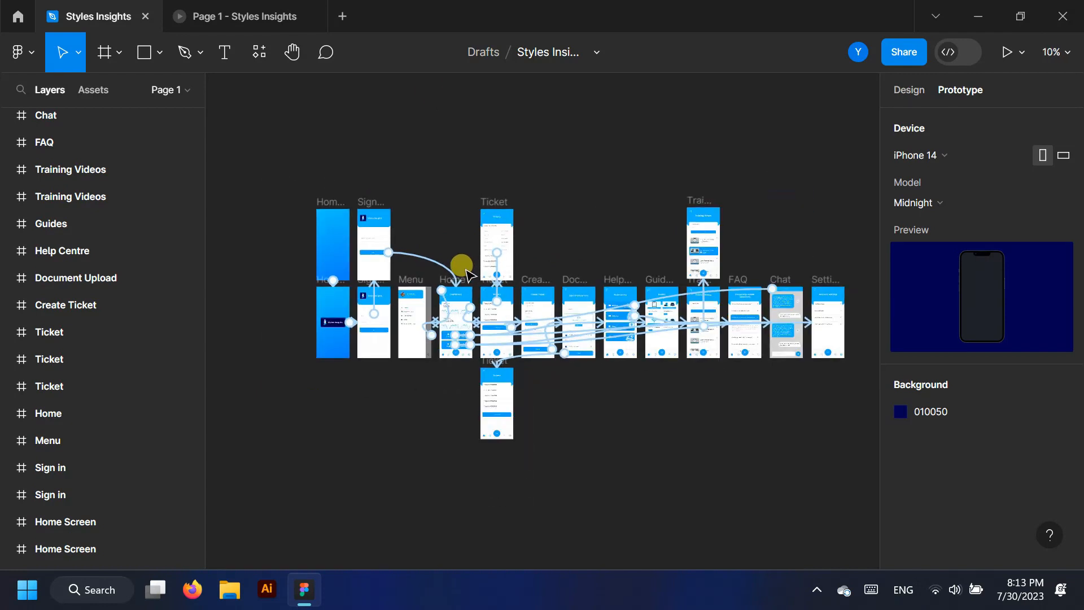
{"action": "left_click", "coordinate": [219, 6]}
{"action": "left_click", "coordinate": [1037, 543]}
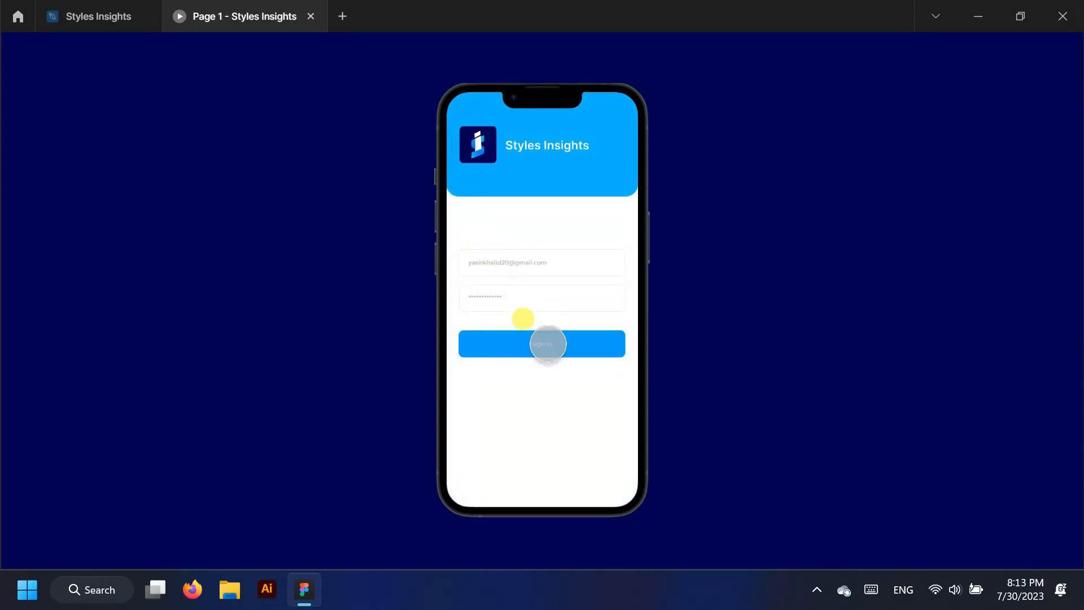
{"action": "left_click", "coordinate": [547, 344]}
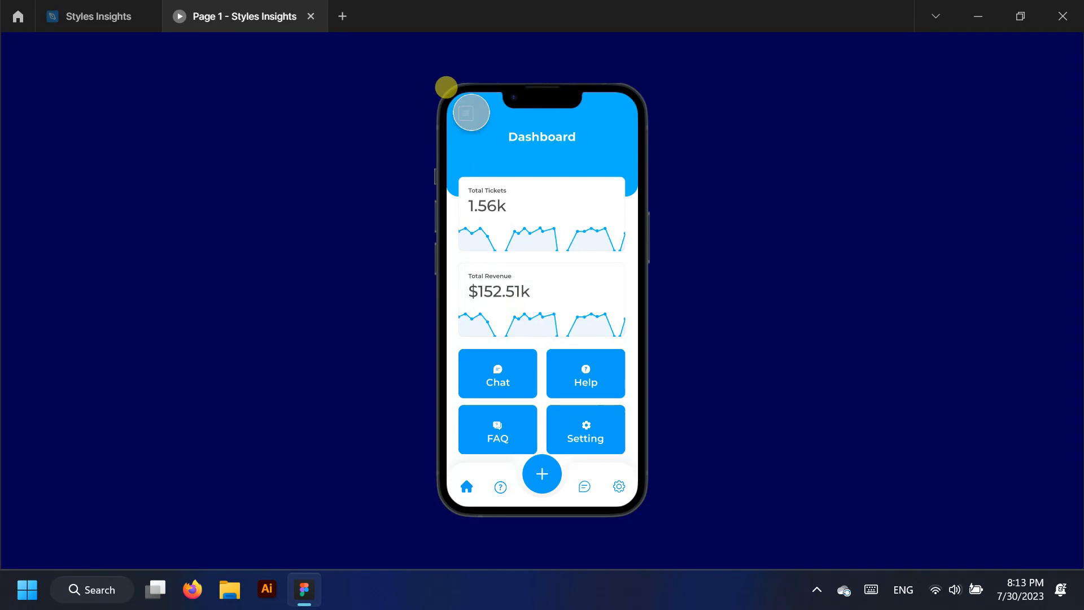
{"action": "left_click", "coordinate": [466, 113]}
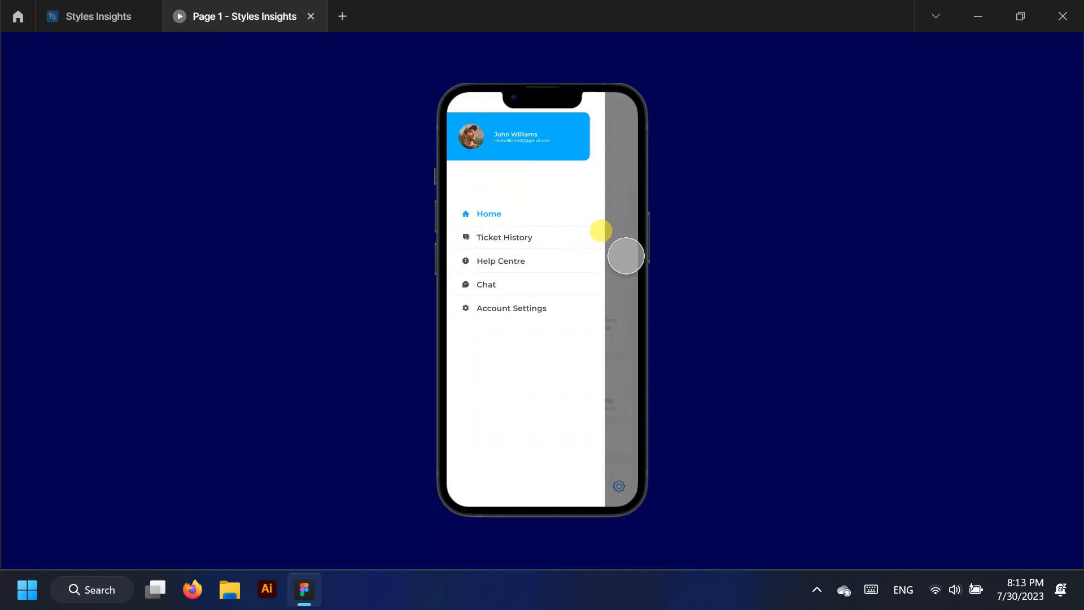
{"action": "left_click", "coordinate": [626, 256]}
{"action": "left_click", "coordinate": [524, 187]}
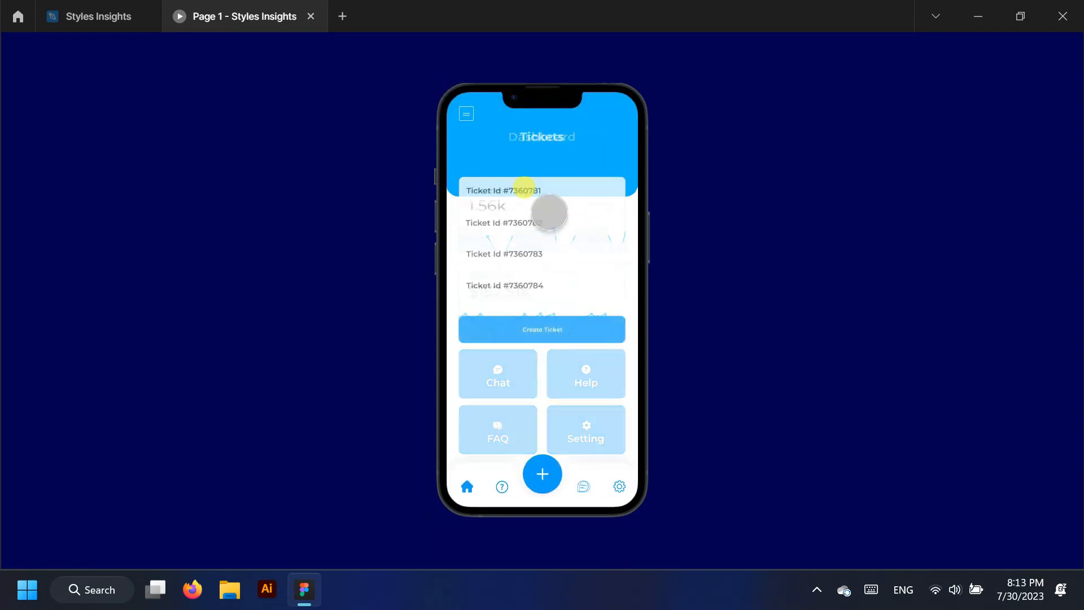
{"action": "left_click", "coordinate": [561, 191]}
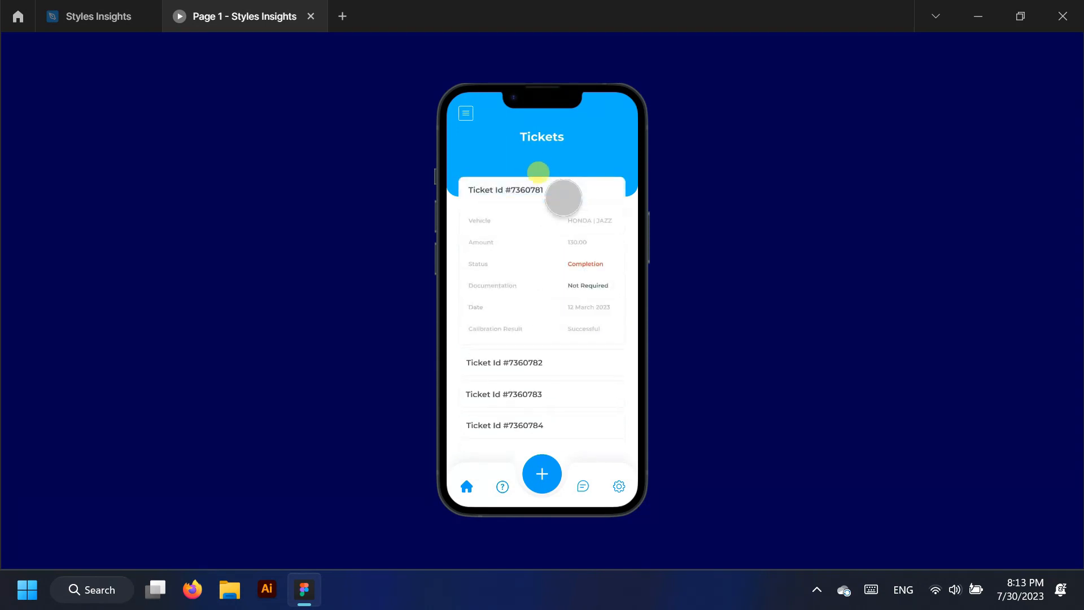
{"action": "left_click", "coordinate": [563, 197]}
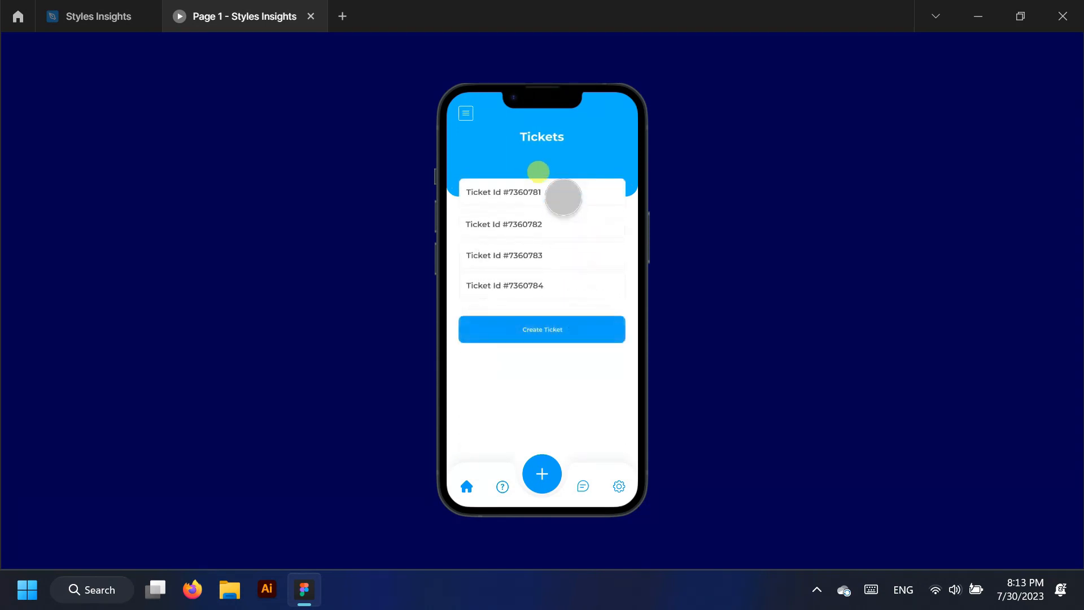
{"action": "left_click", "coordinate": [566, 324]}
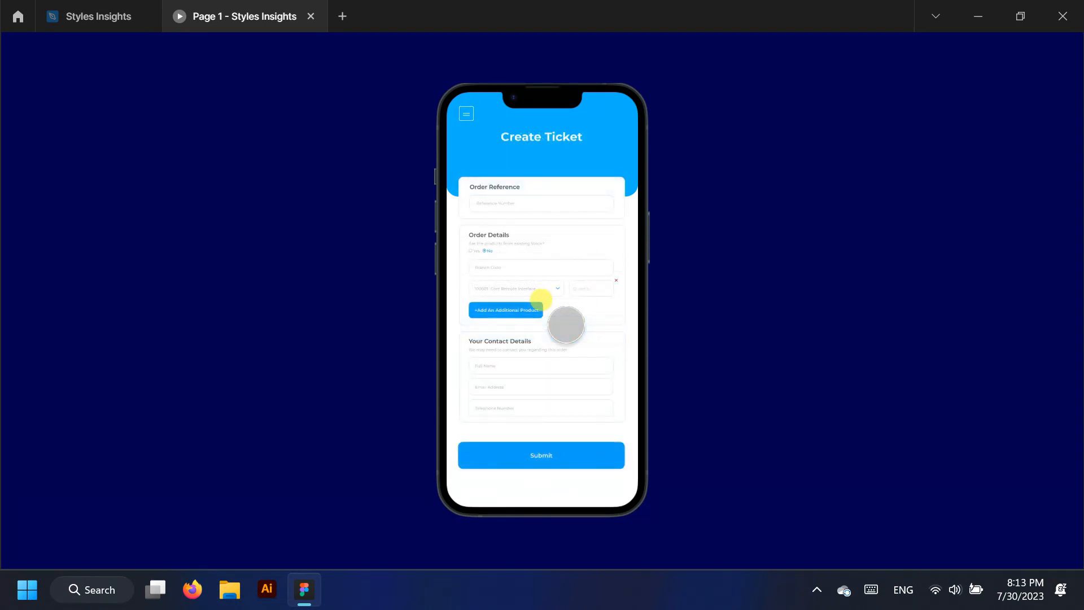
{"action": "left_click", "coordinate": [547, 454]}
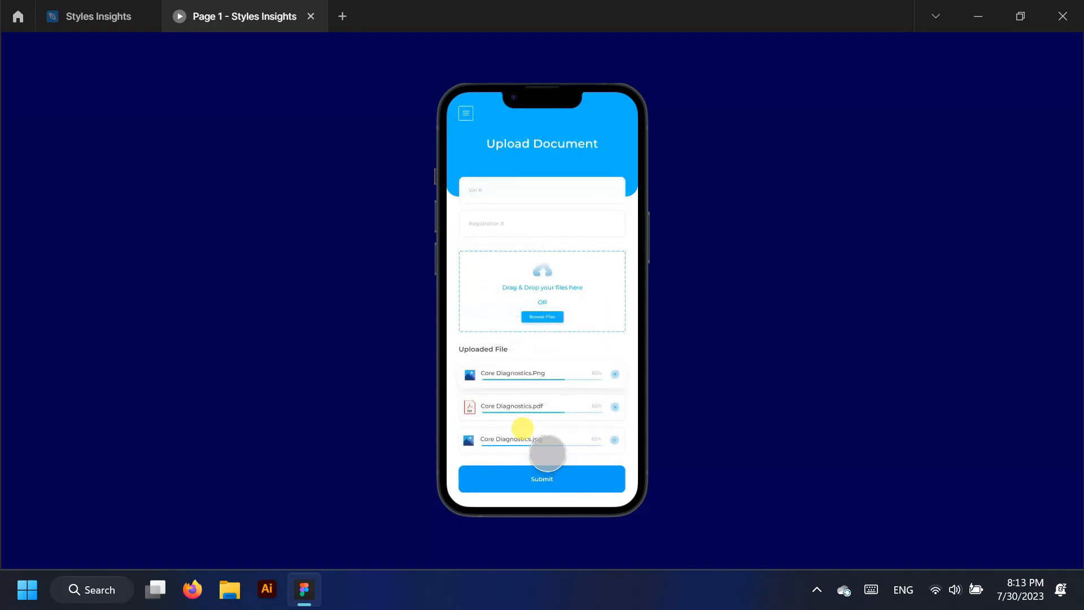
{"action": "left_click", "coordinate": [543, 474]}
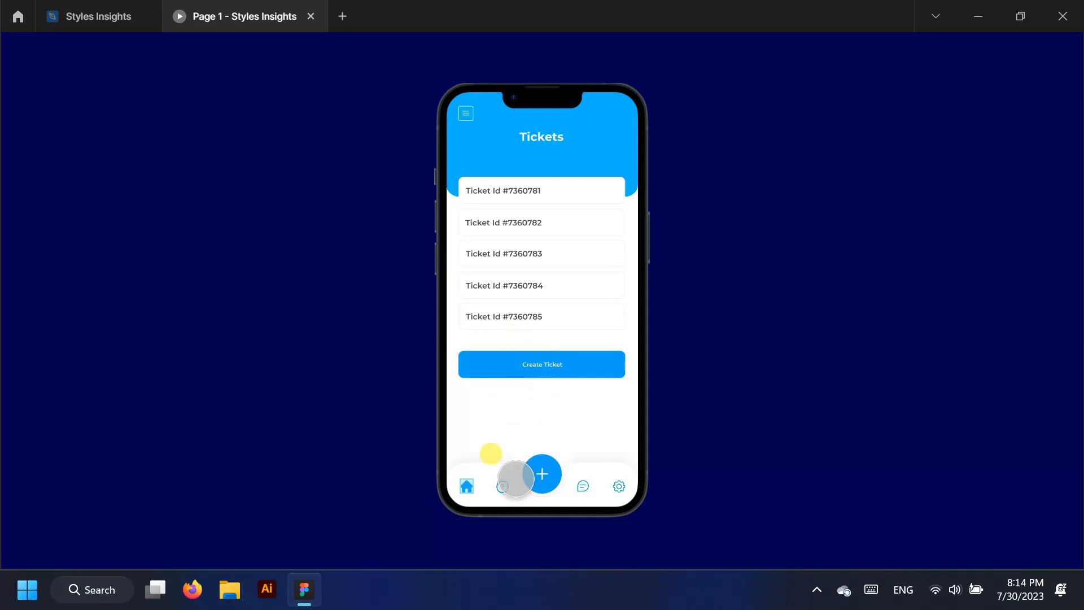
{"action": "left_click", "coordinate": [467, 486]}
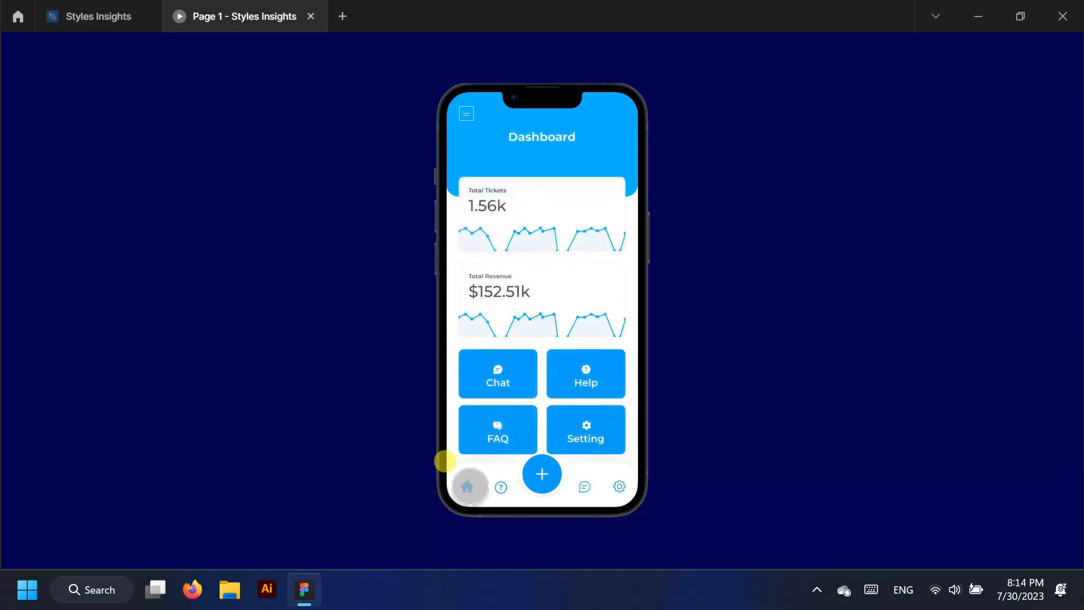
{"action": "left_click", "coordinate": [515, 383]}
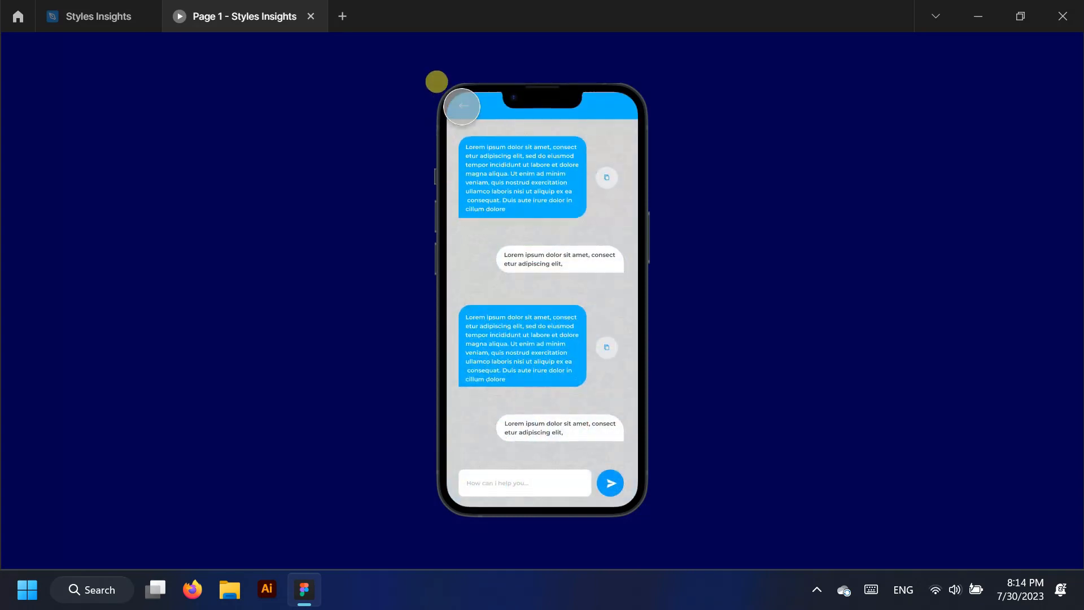
{"action": "left_click", "coordinate": [462, 106]}
{"action": "left_click", "coordinate": [492, 433]}
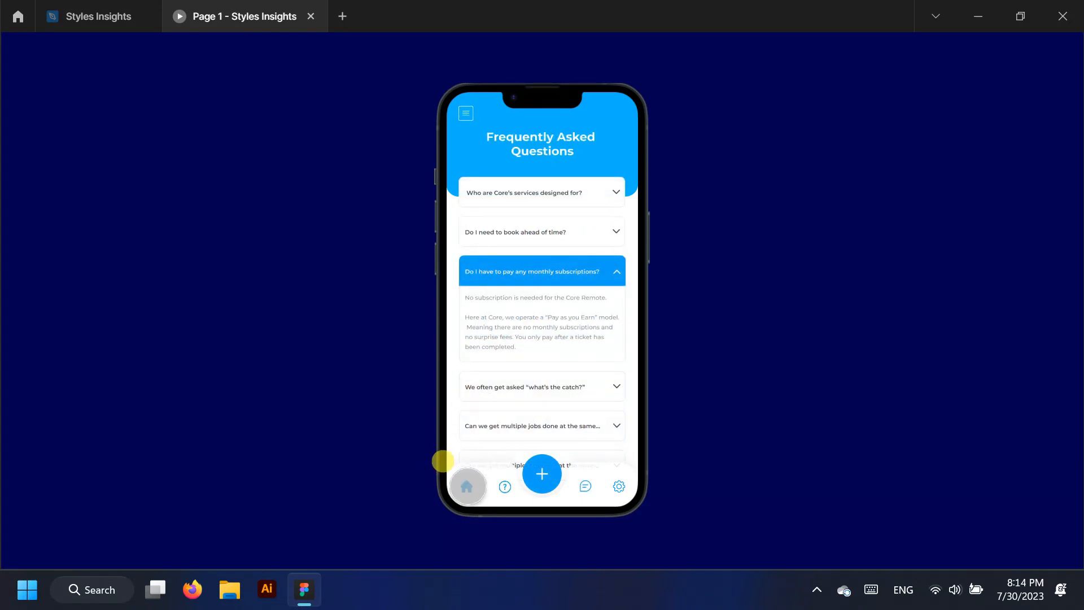
{"action": "left_click", "coordinate": [467, 486]}
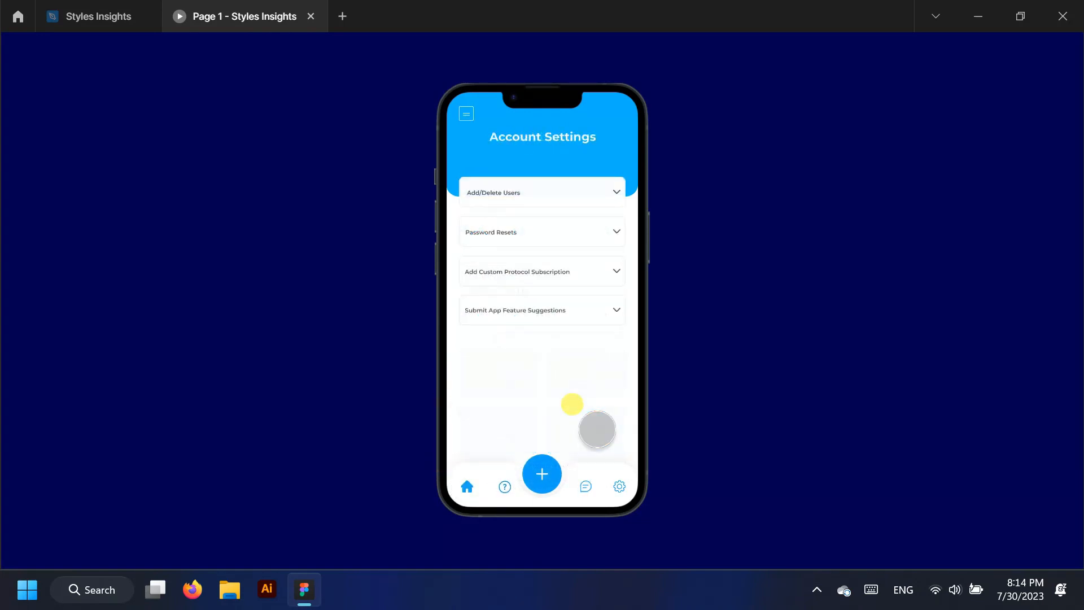
{"action": "left_click", "coordinate": [466, 486]}
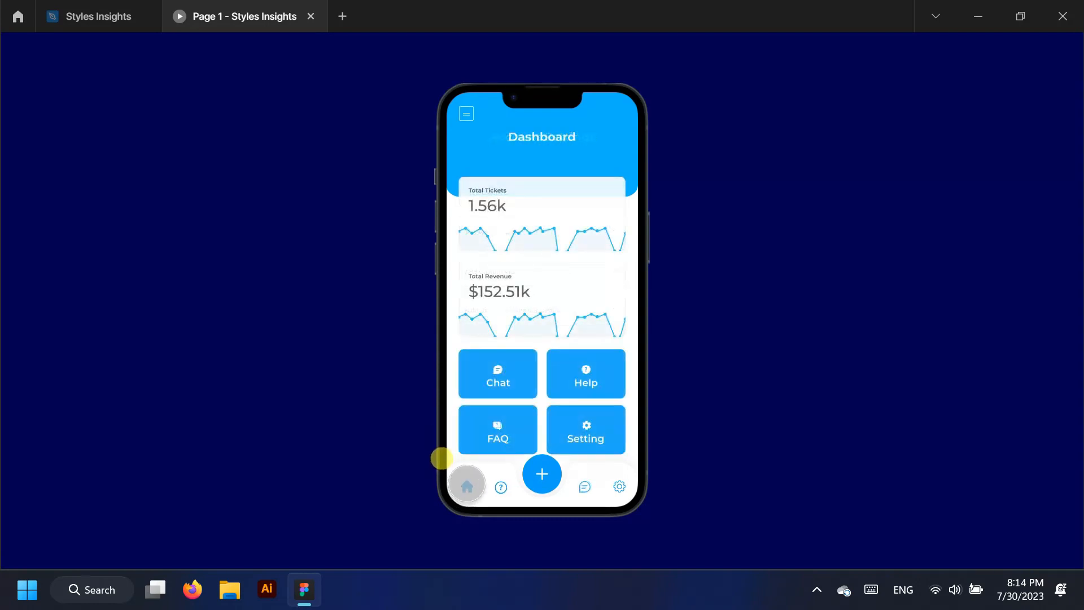
{"action": "left_click", "coordinate": [584, 368]}
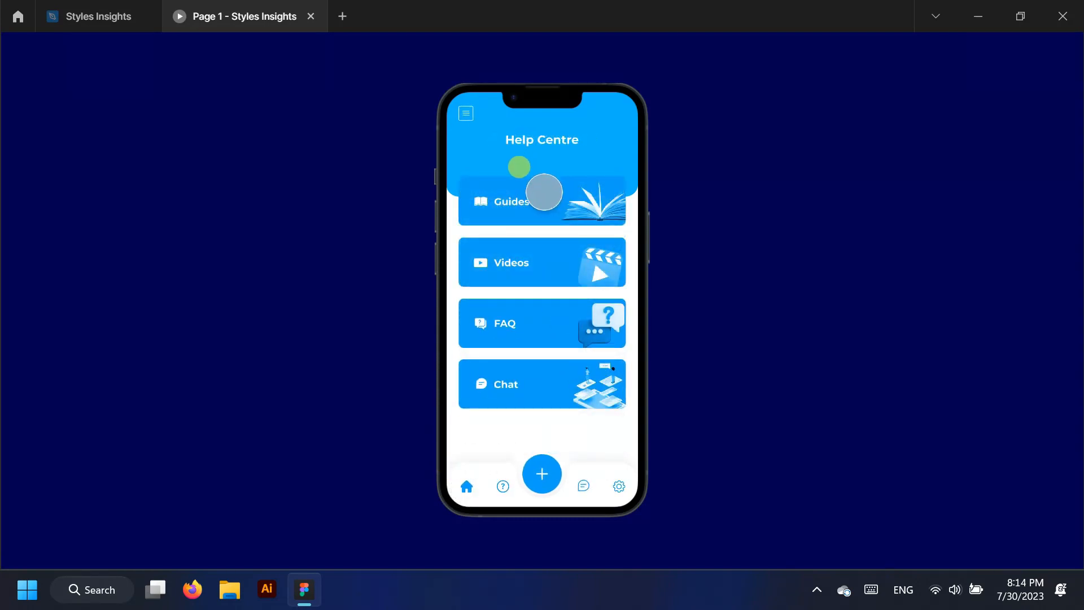
{"action": "left_click", "coordinate": [542, 193]}
{"action": "left_click", "coordinate": [467, 485]}
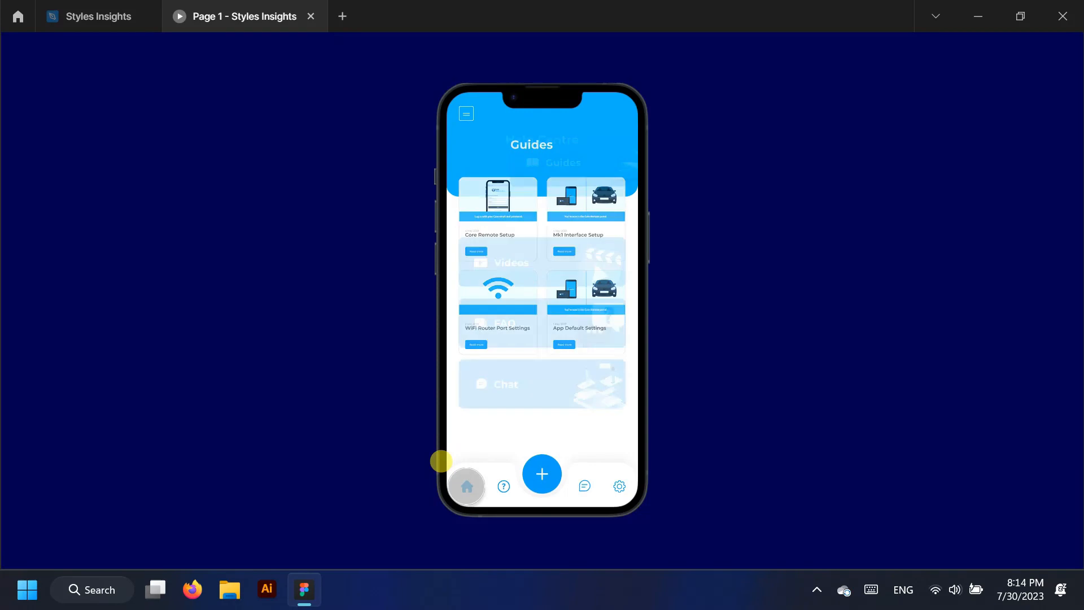
{"action": "left_click", "coordinate": [554, 261]}
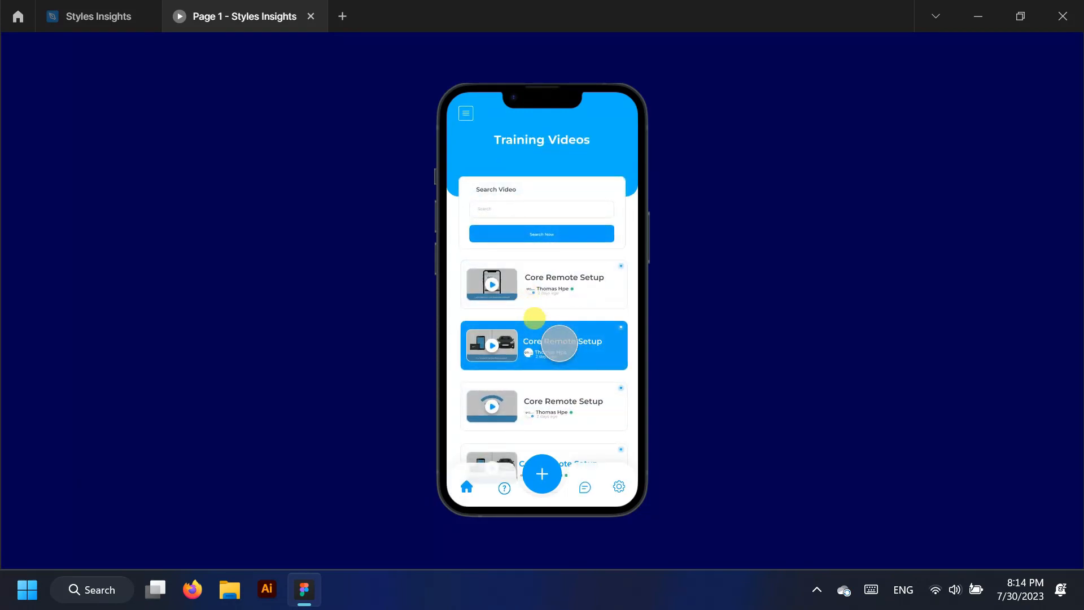
{"action": "left_click", "coordinate": [102, 8]}
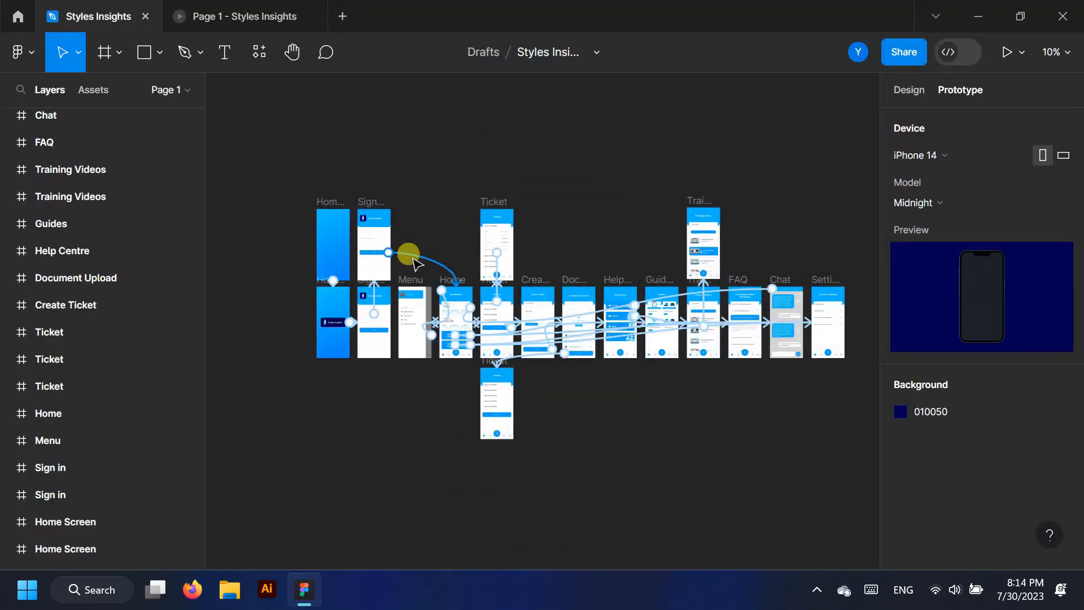